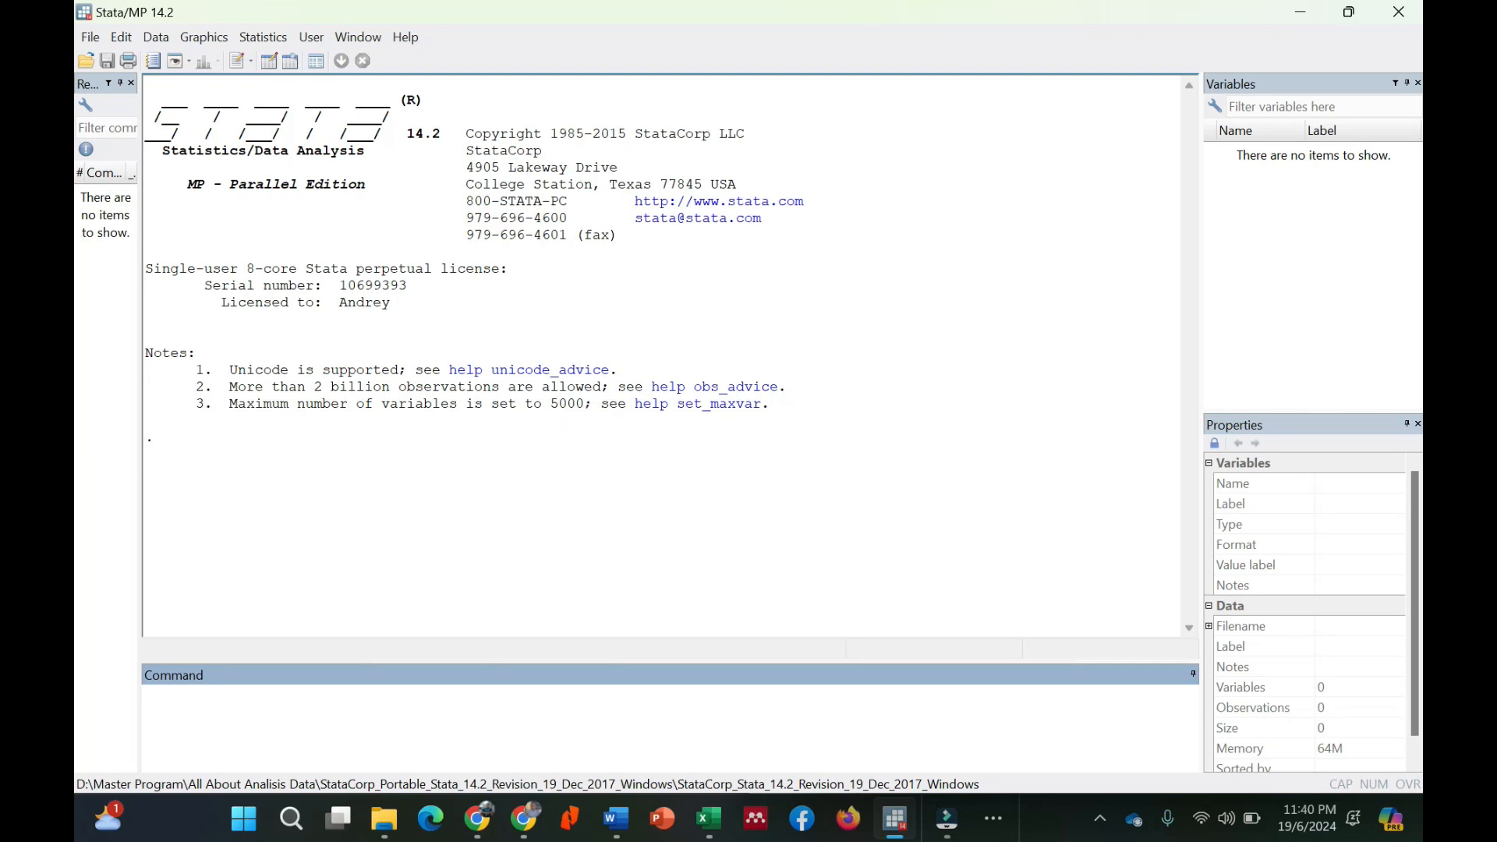
Step: Switch to the Excel workbook and examine the 2-Way ANOVA sheet's critical-thinking scores, learning-model and learning-style columns, and the code legend
left_click(717, 831)
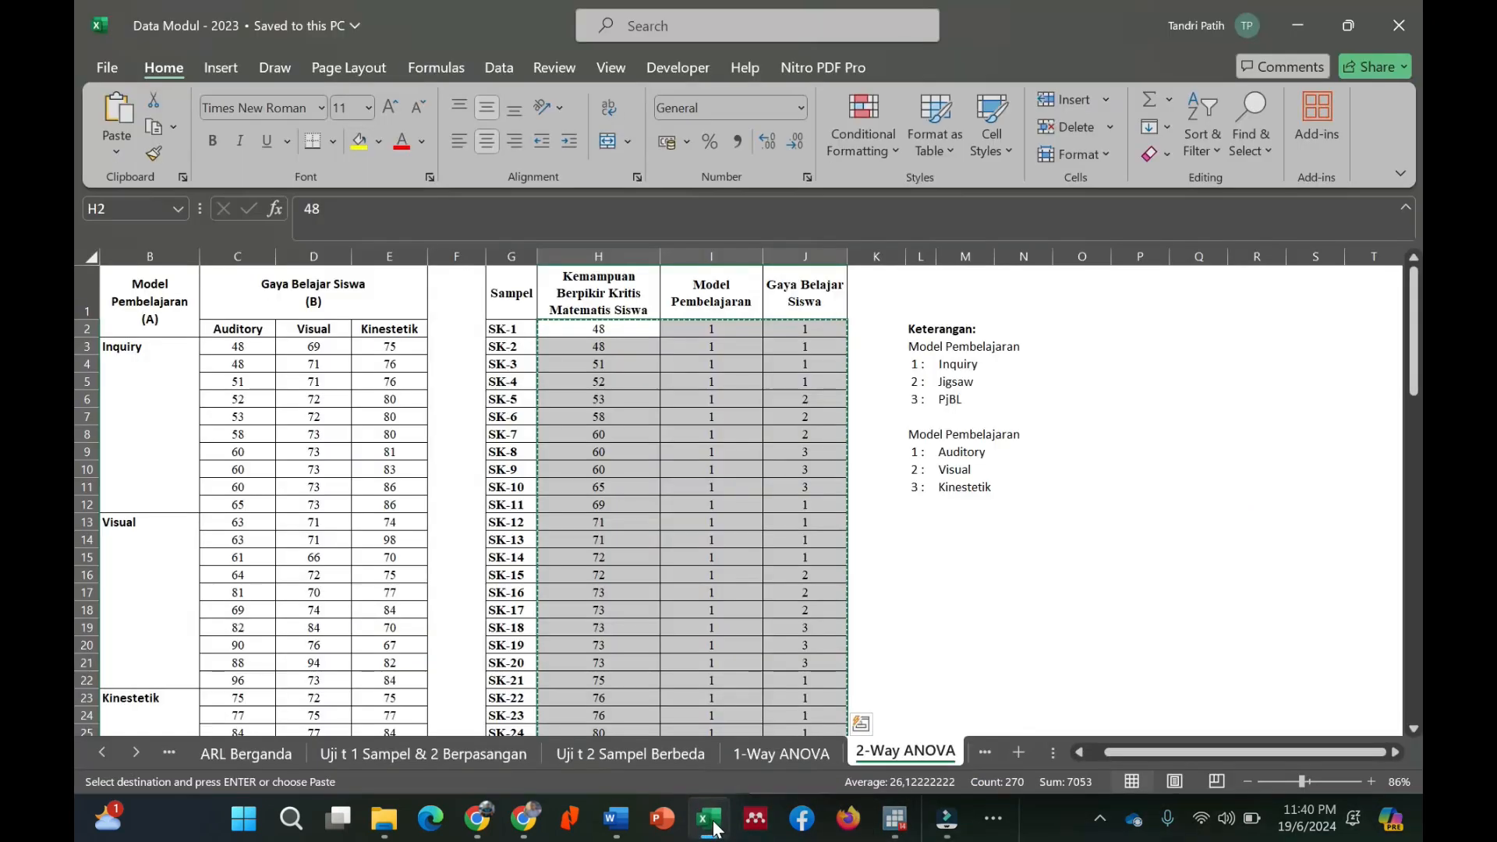
left_click(628, 363)
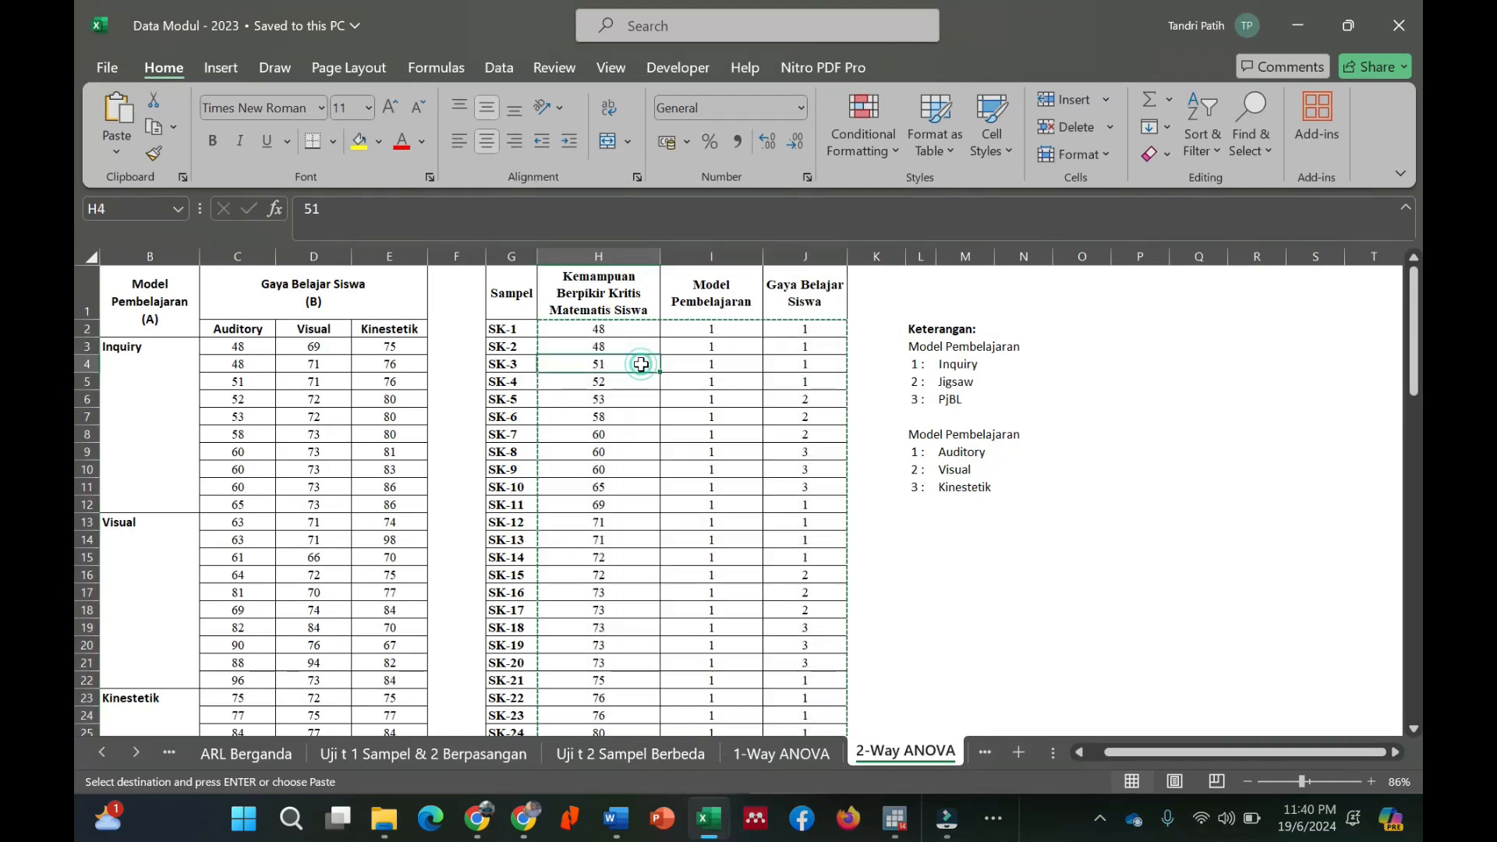
left_click(596, 331)
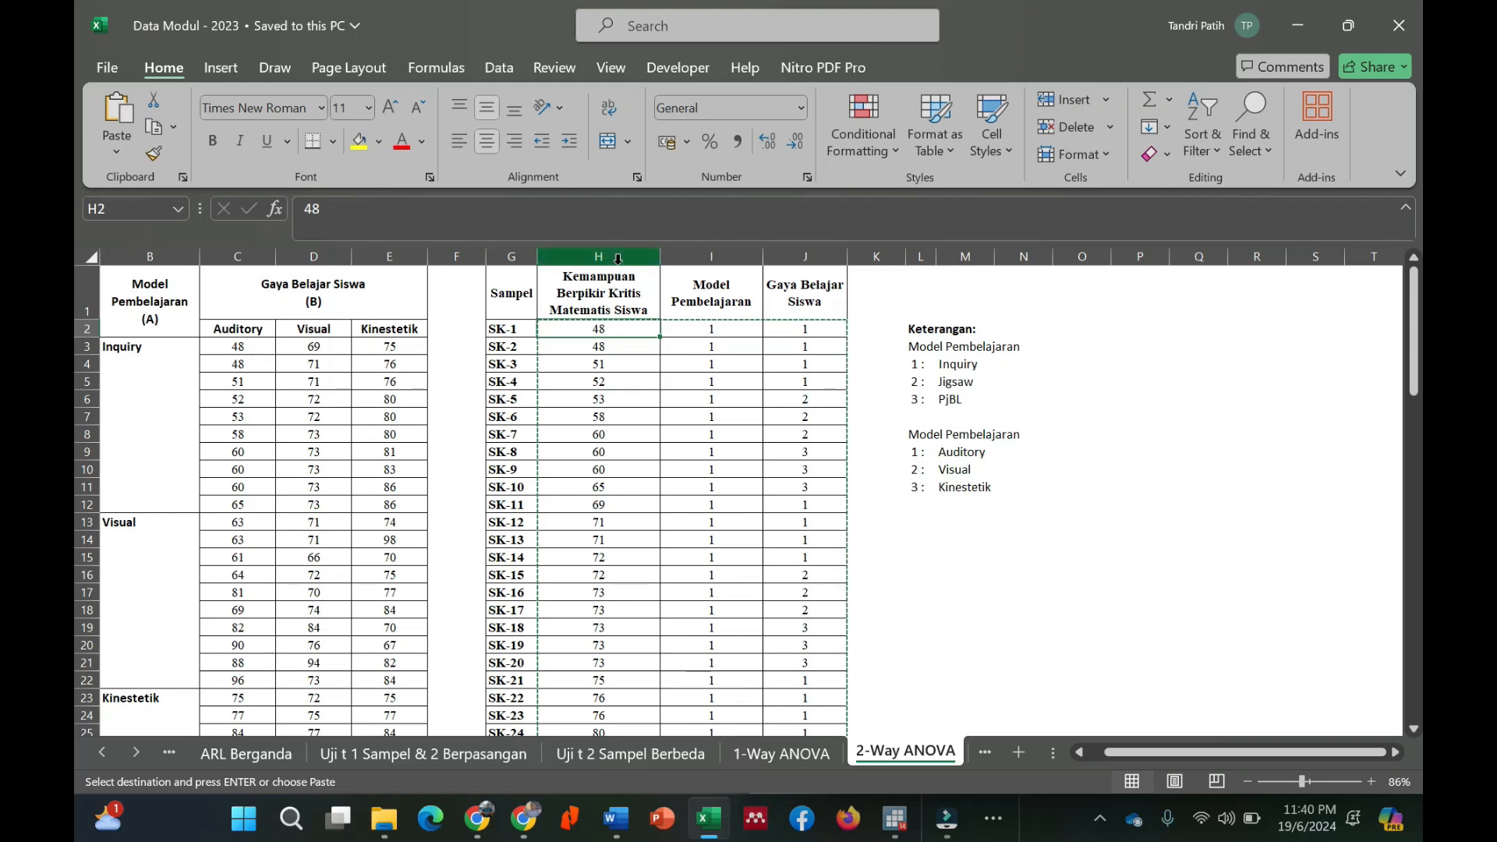
left_click(618, 259)
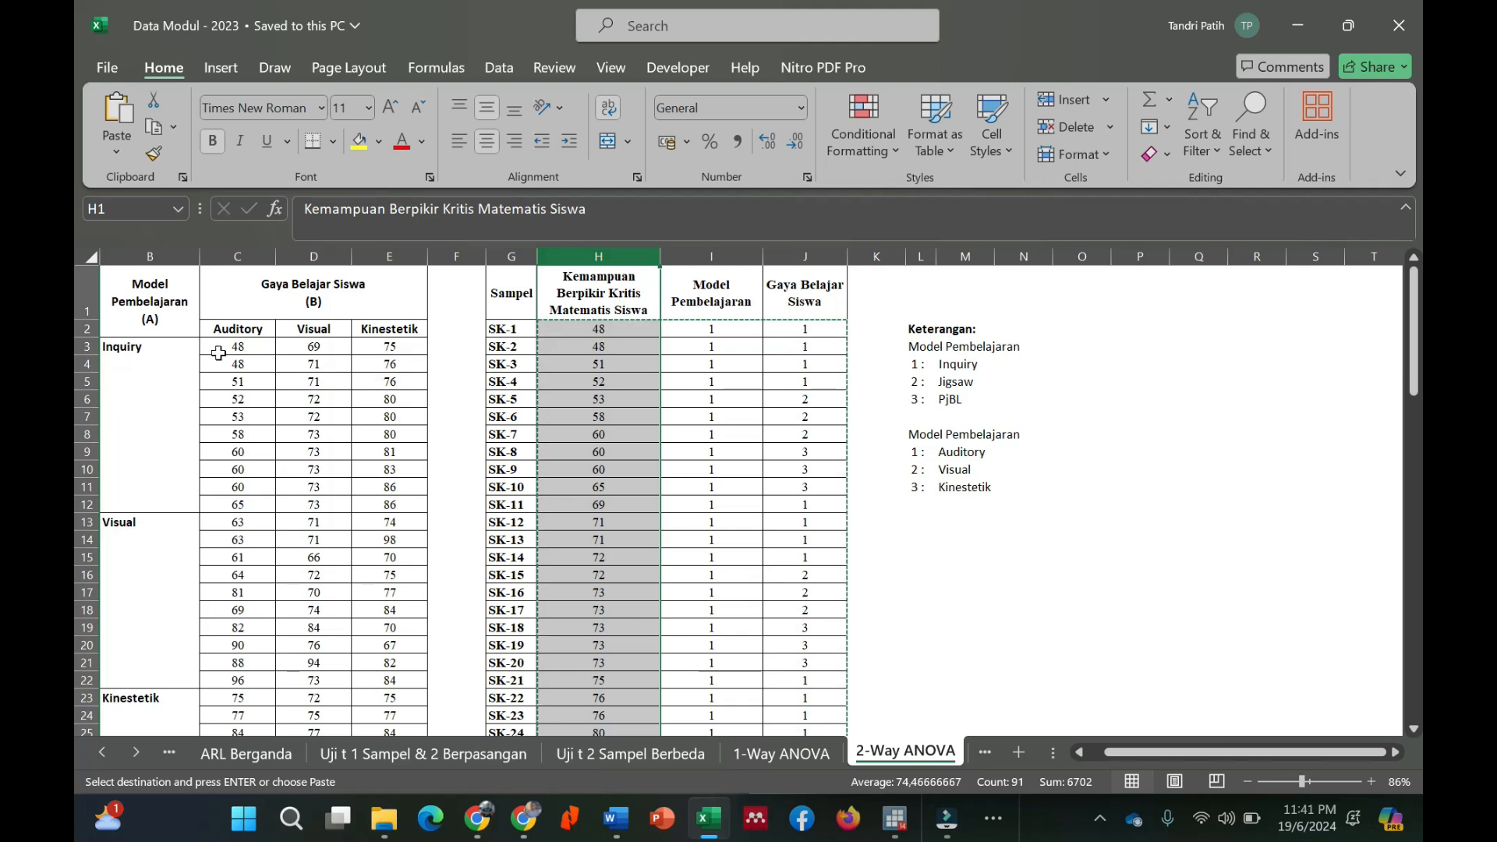
left_click(573, 293)
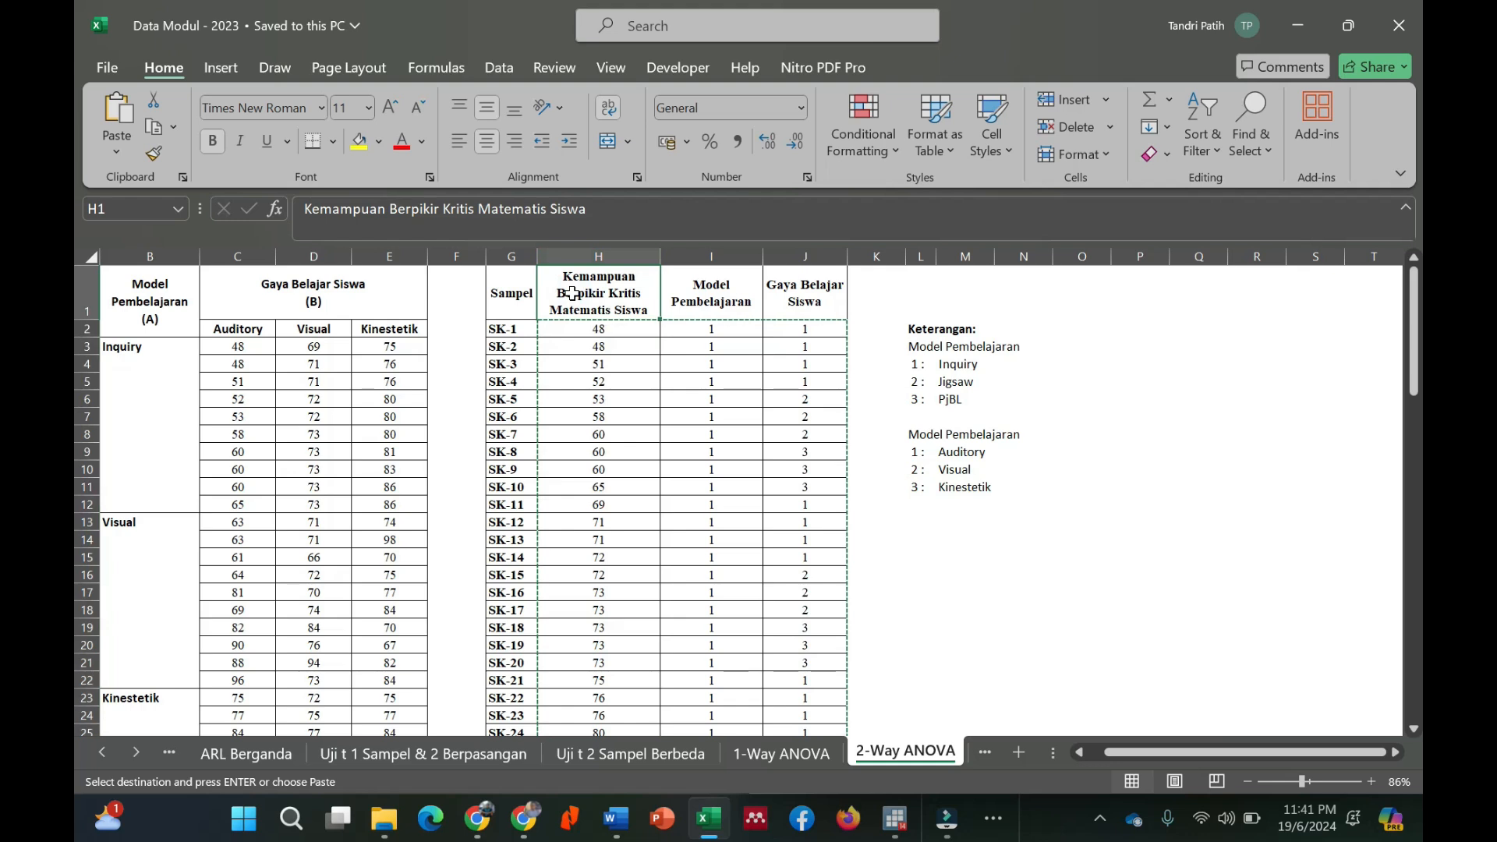
left_click(167, 308)
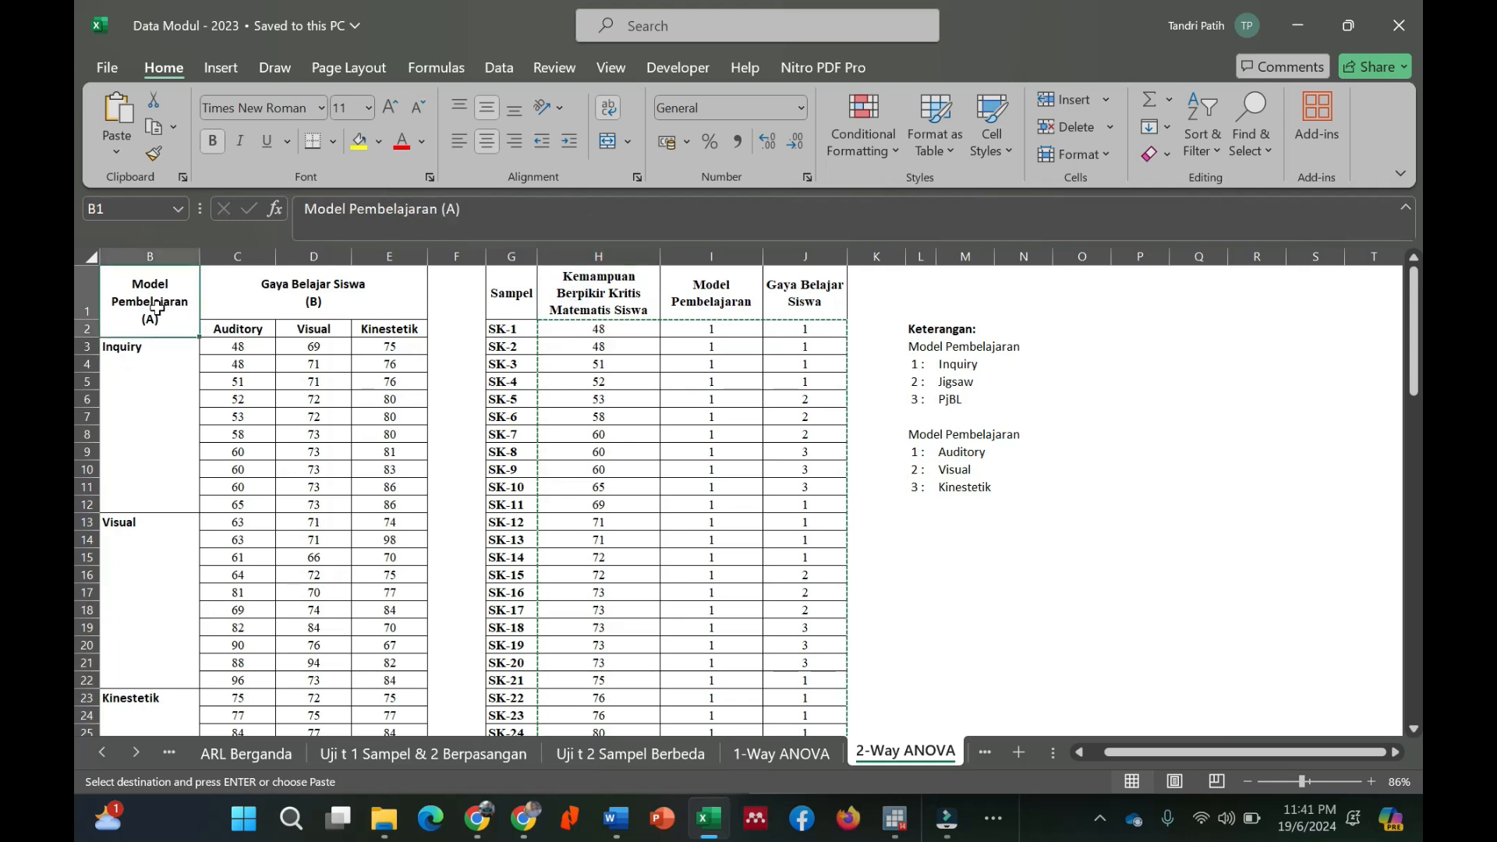
left_click(296, 308)
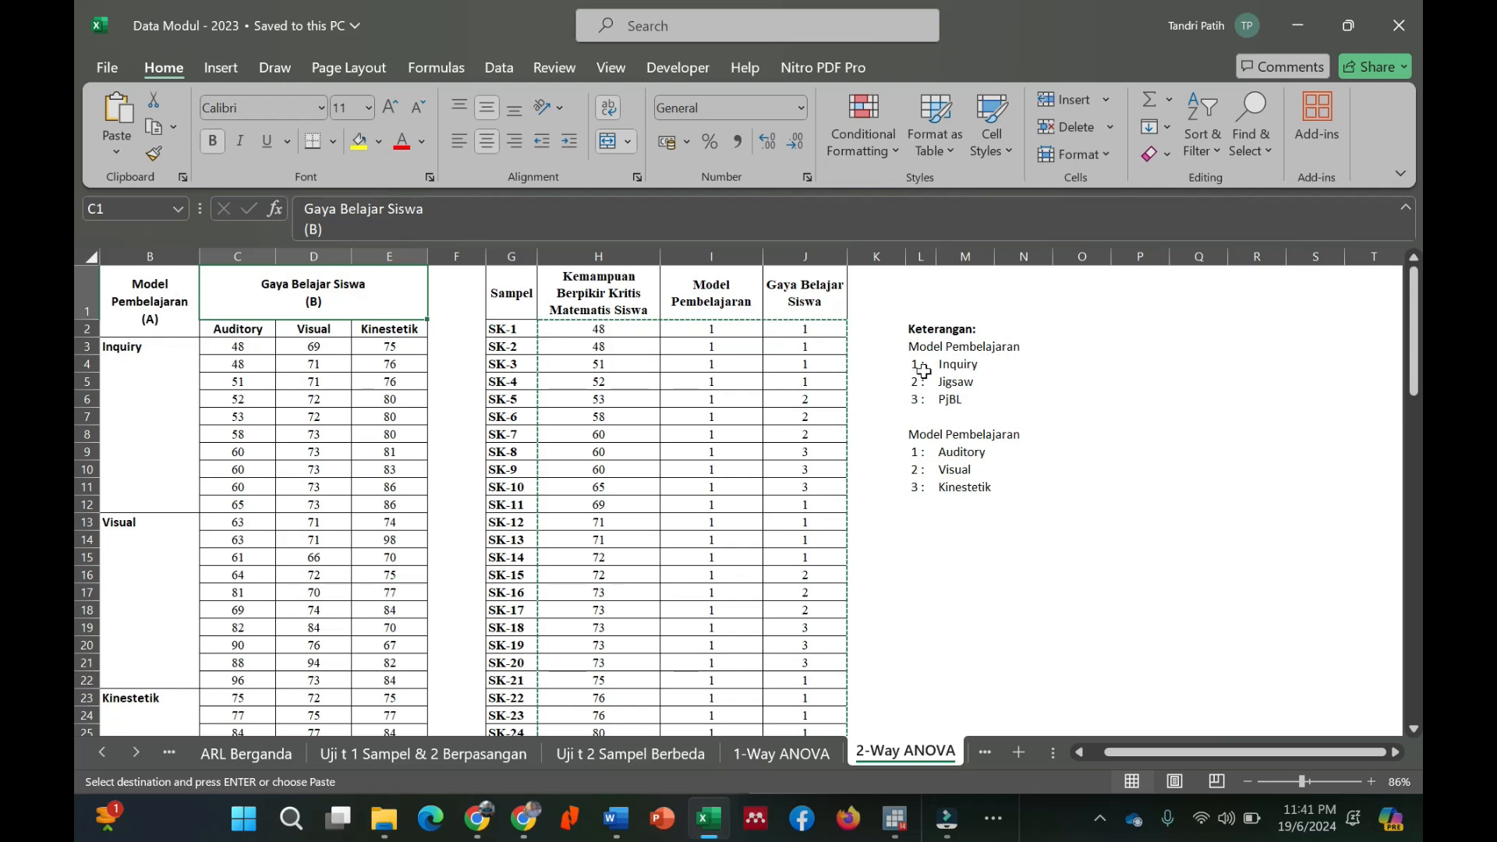
left_click_drag(967, 364, 991, 400)
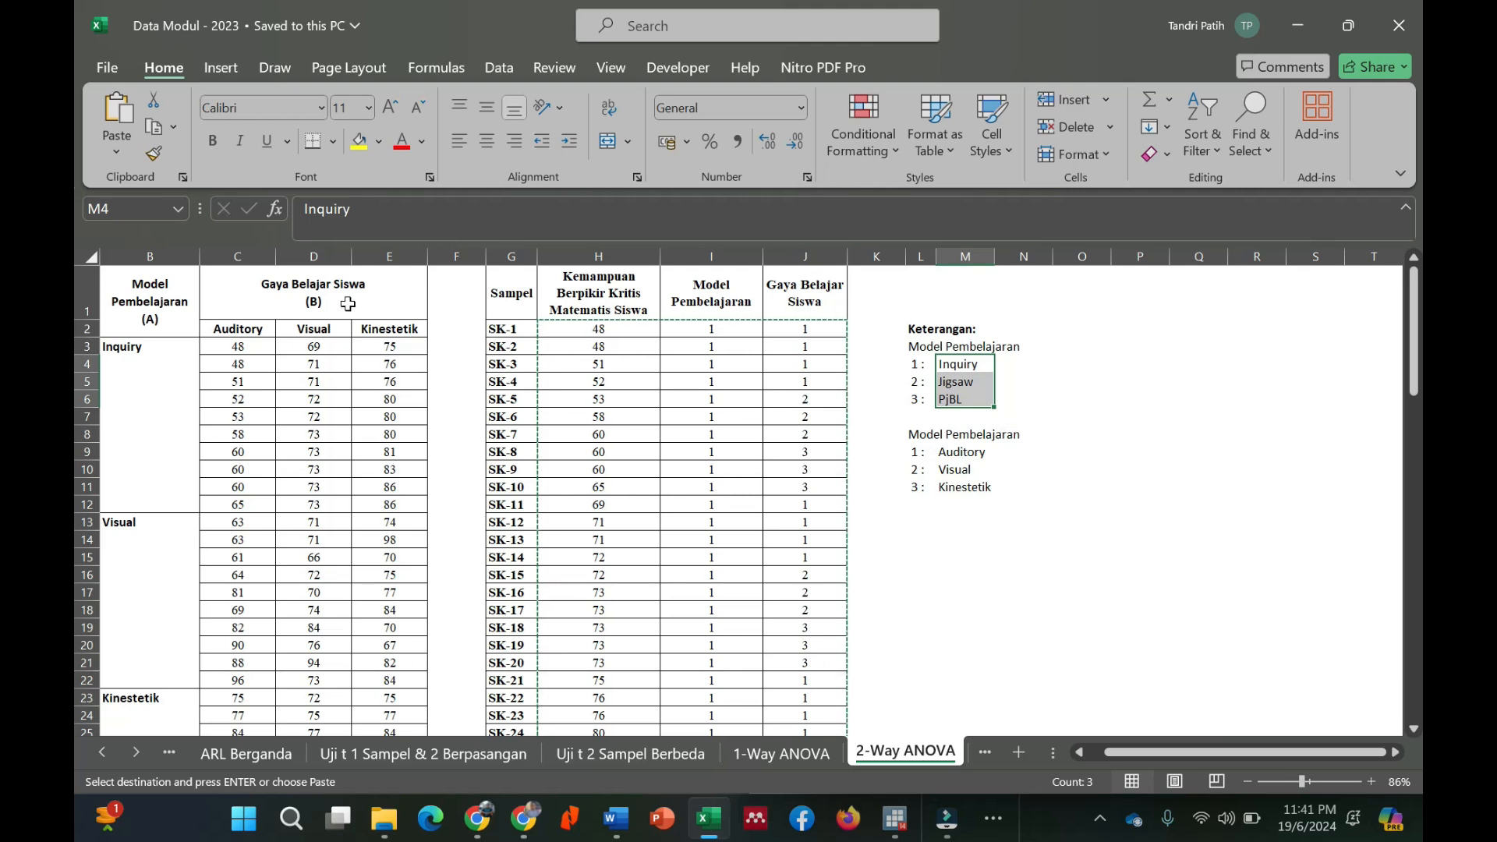
left_click(990, 457)
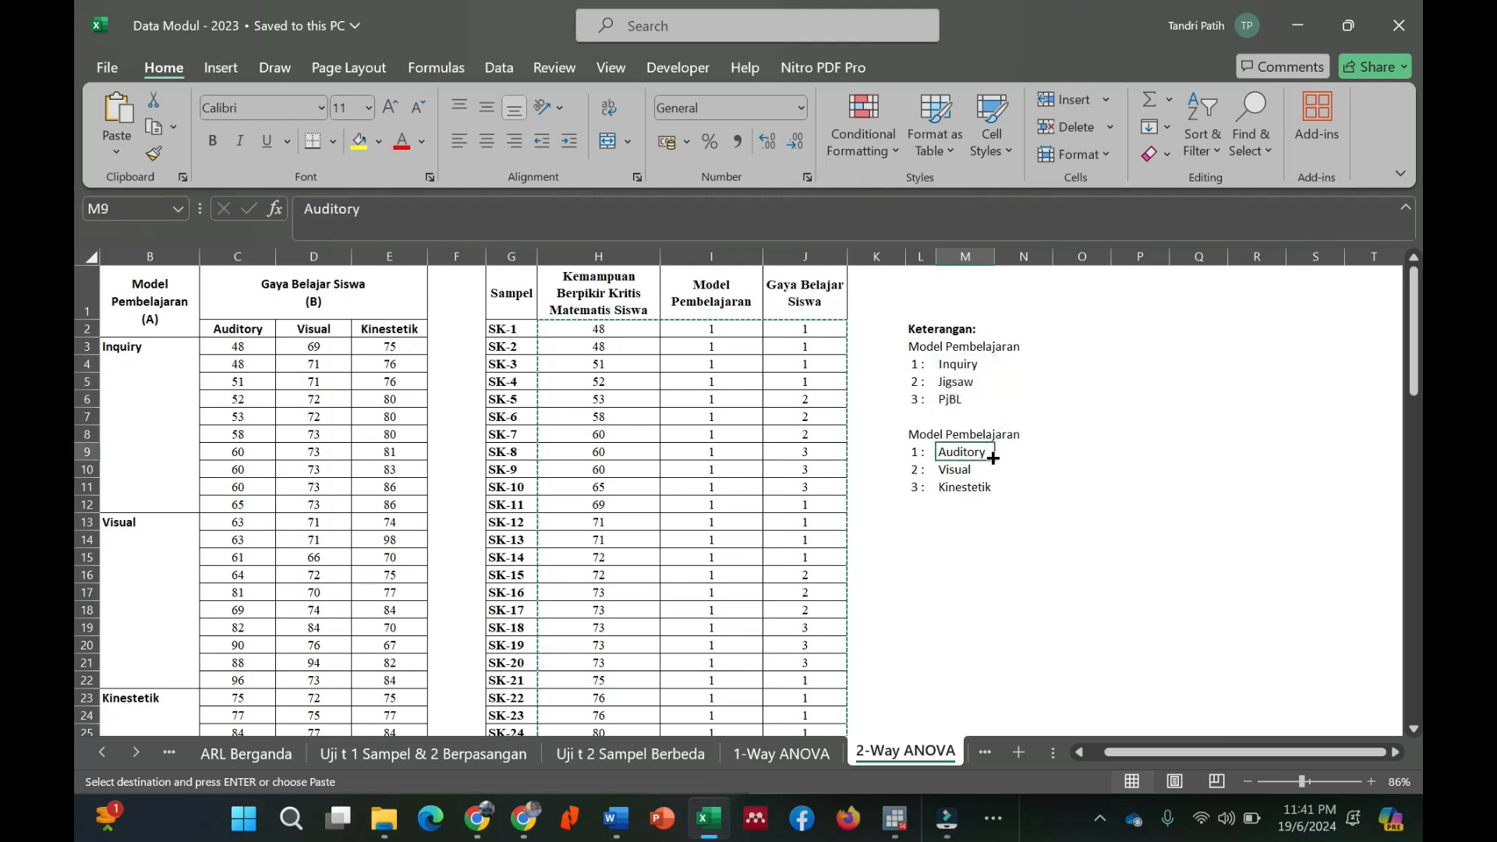
left_click(988, 487)
left_click(986, 474, "shift")
Step: Copy the score, Model Pembelajaran and Gaya Belajar Siswa values in H2:J91 without their headers
left_click_drag(616, 333, 783, 702)
key("ctrl+v")
scroll(764, 559, "up", 20)
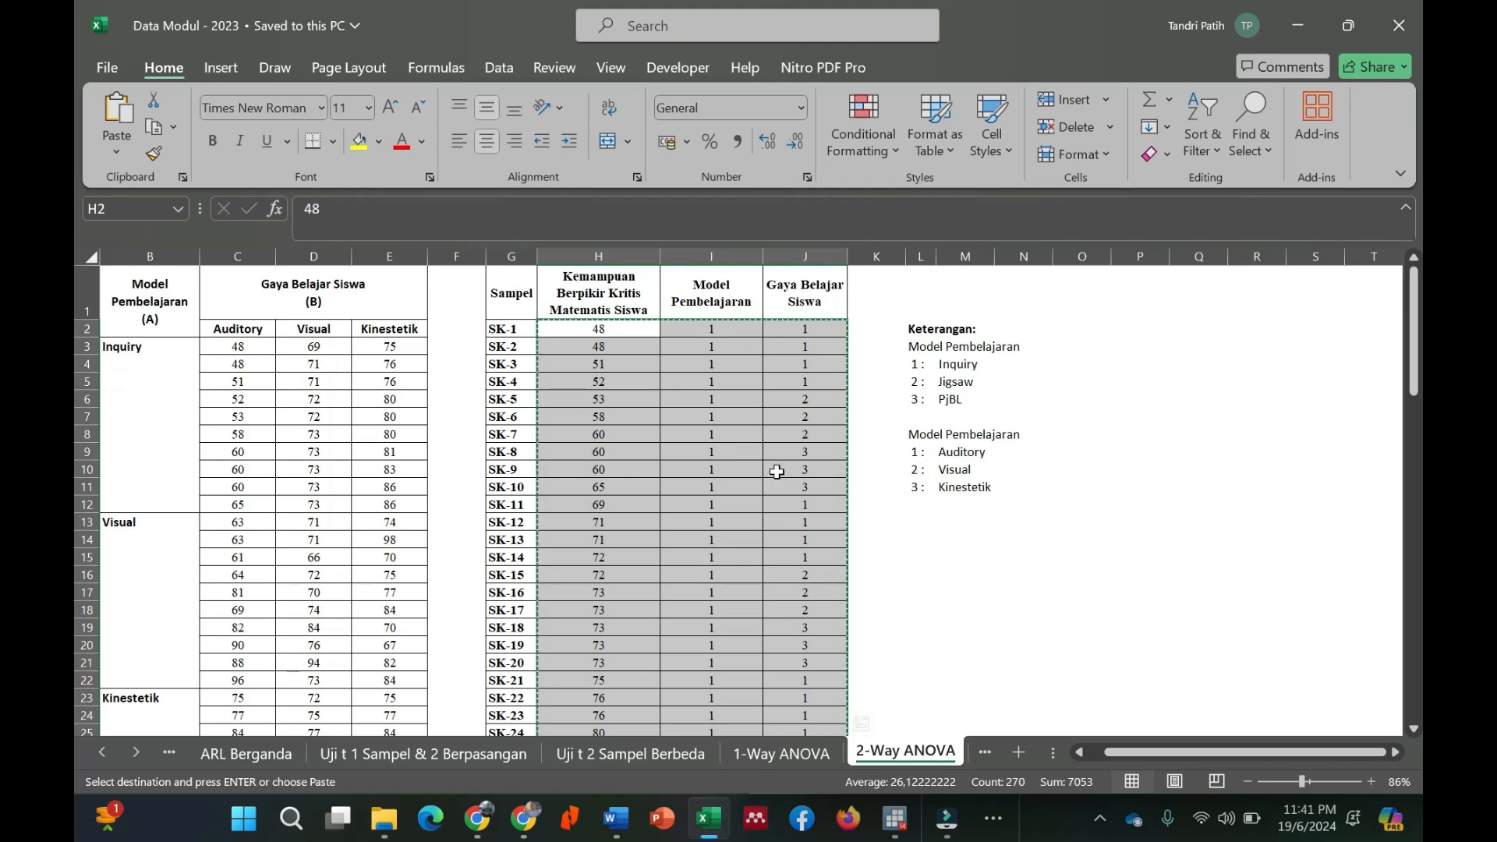
Step: Switch to Stata and paste the copied values into an editable, empty Data Editor starting at the first cell
left_click(901, 825)
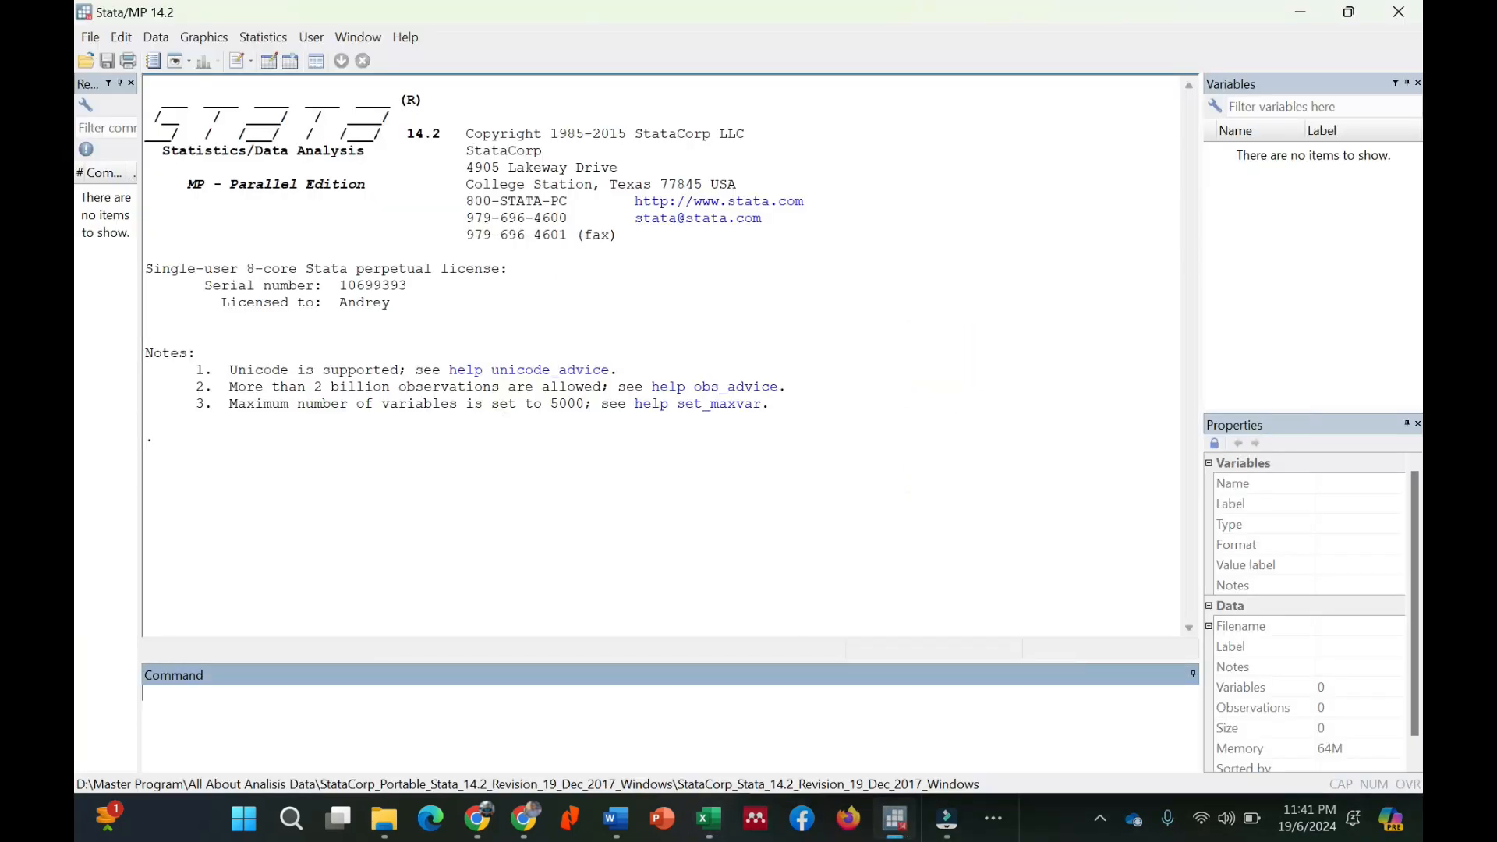
left_click(269, 61)
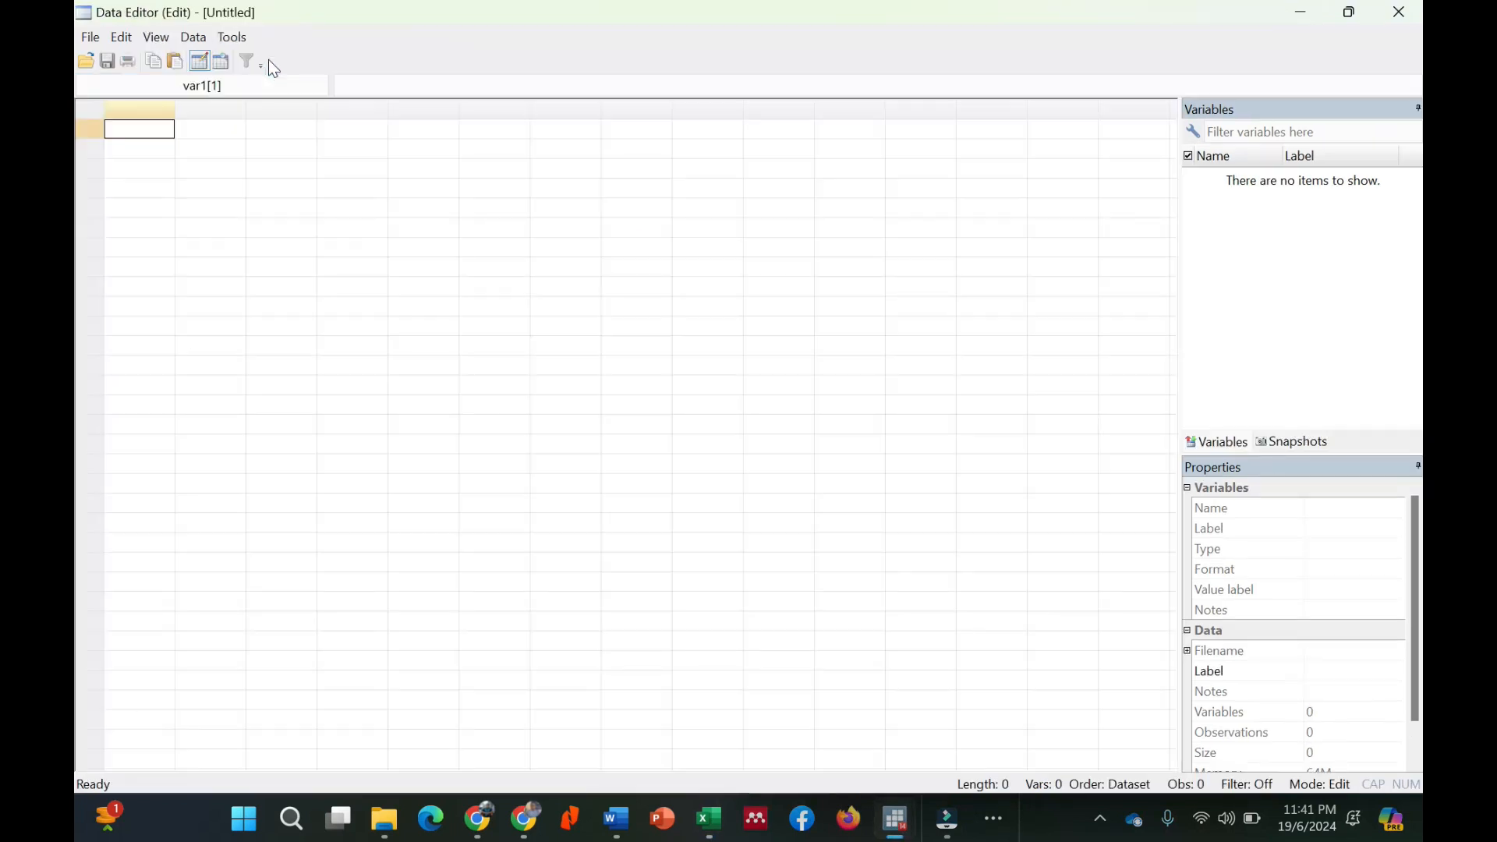
right_click(153, 144)
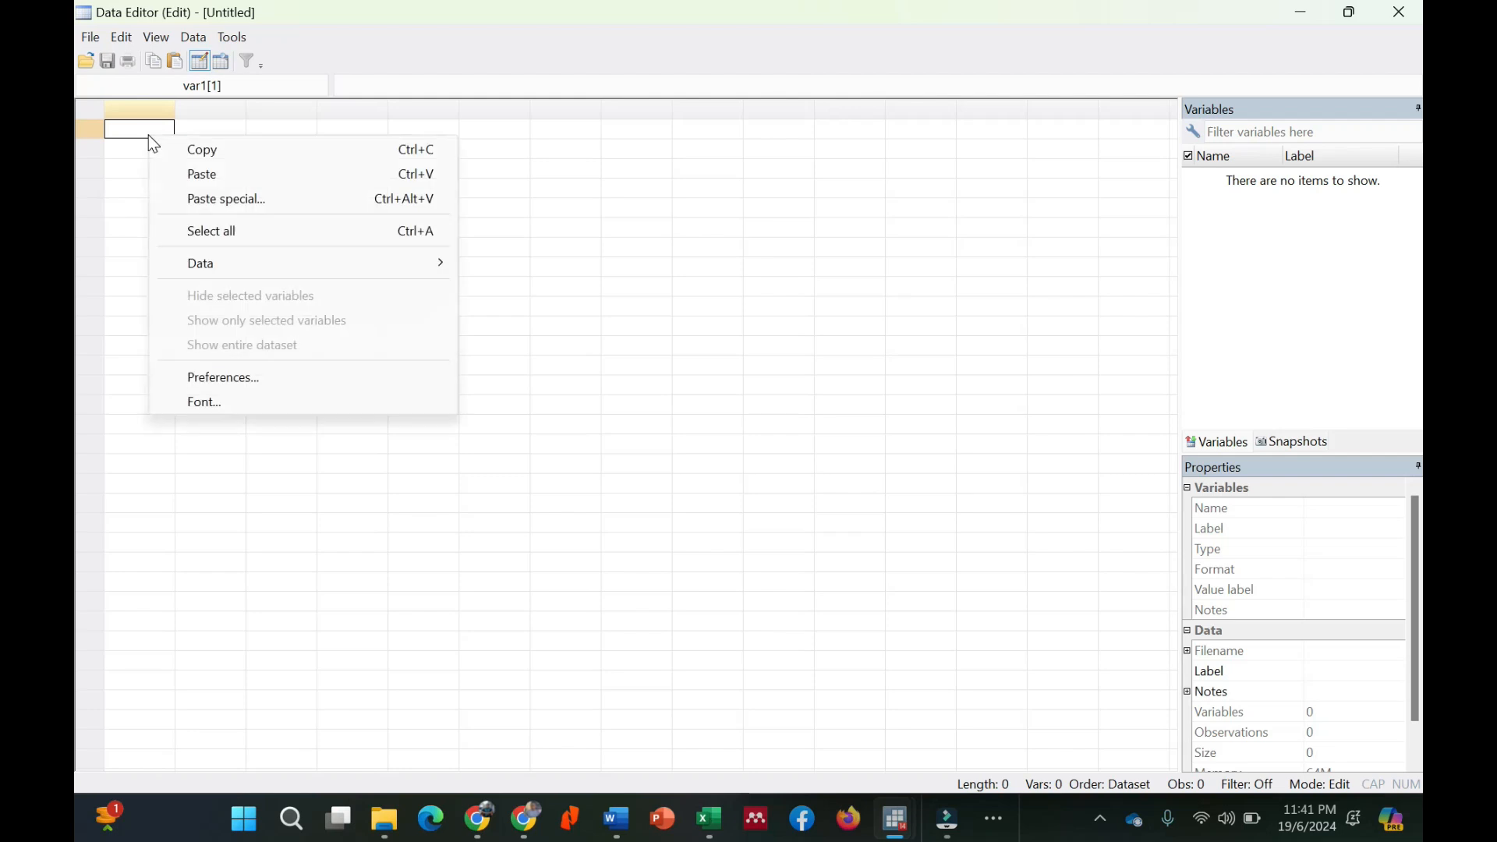
left_click(201, 174)
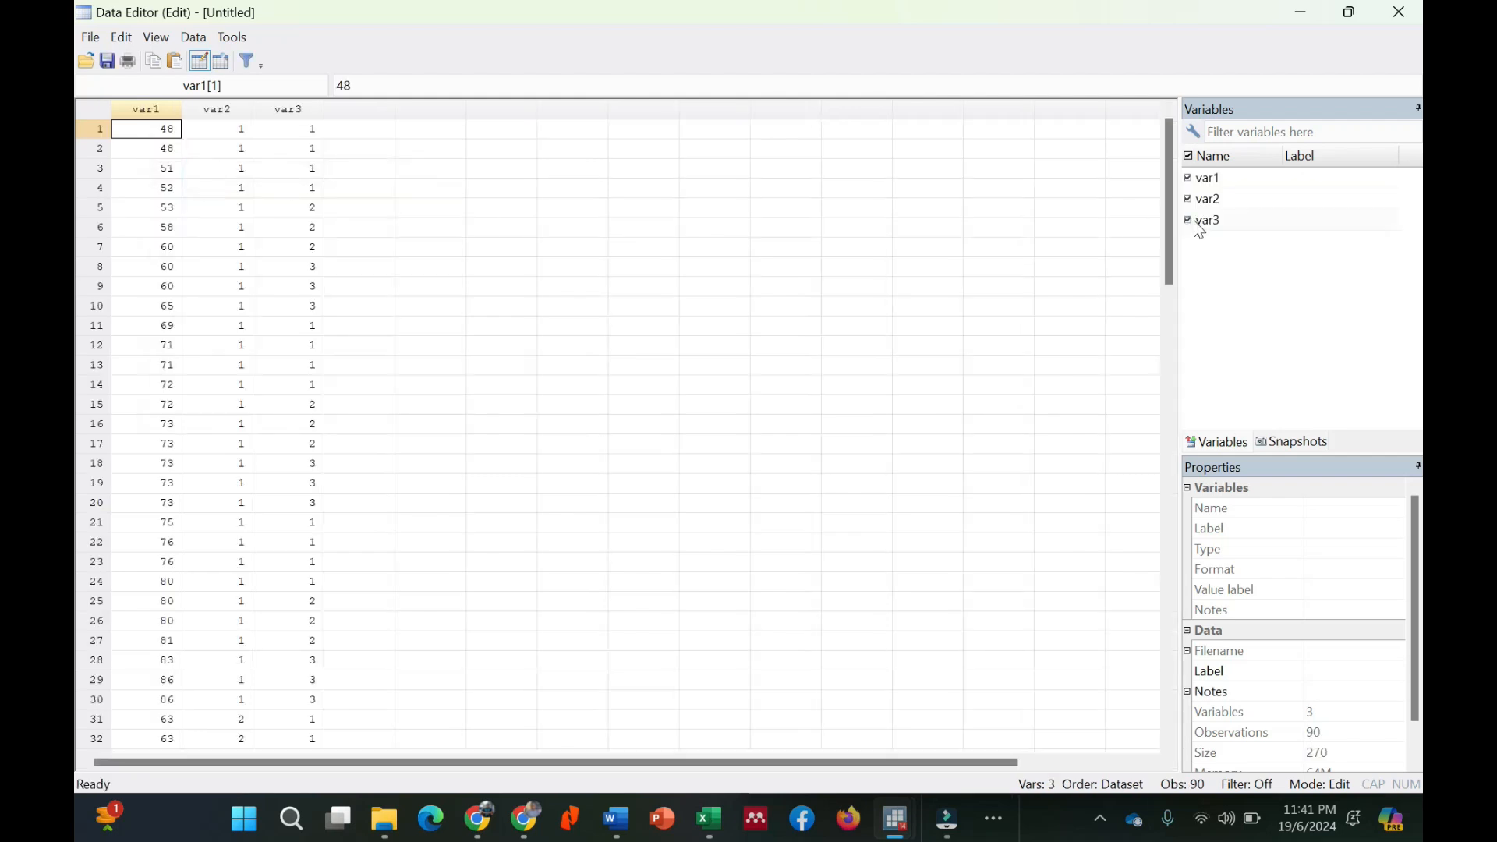
Step: Rename the variable var1 as KBKM
left_click(1242, 184)
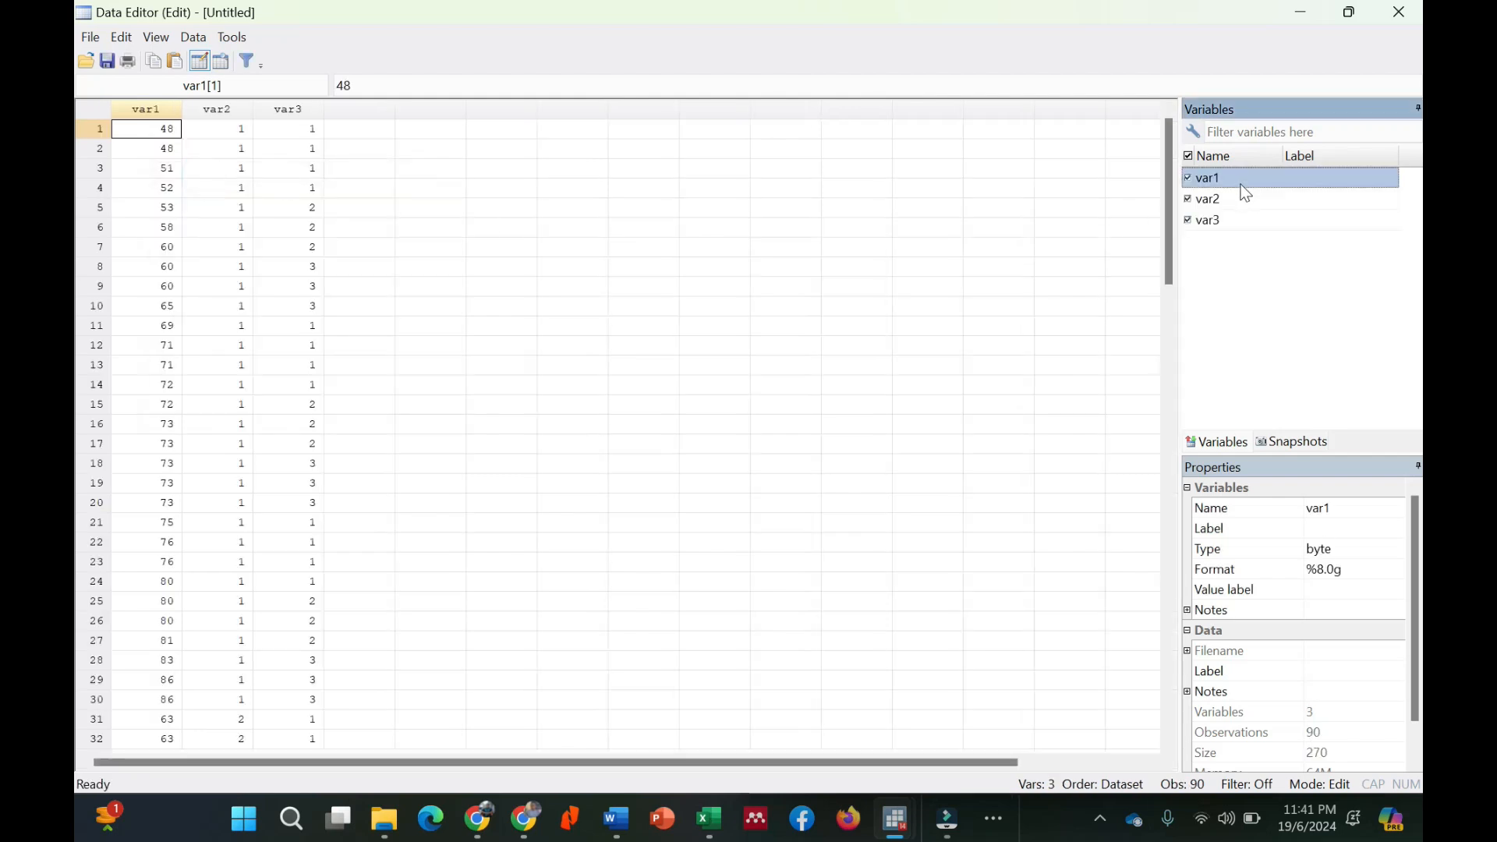
left_click(1335, 508)
key("ctrl+a")
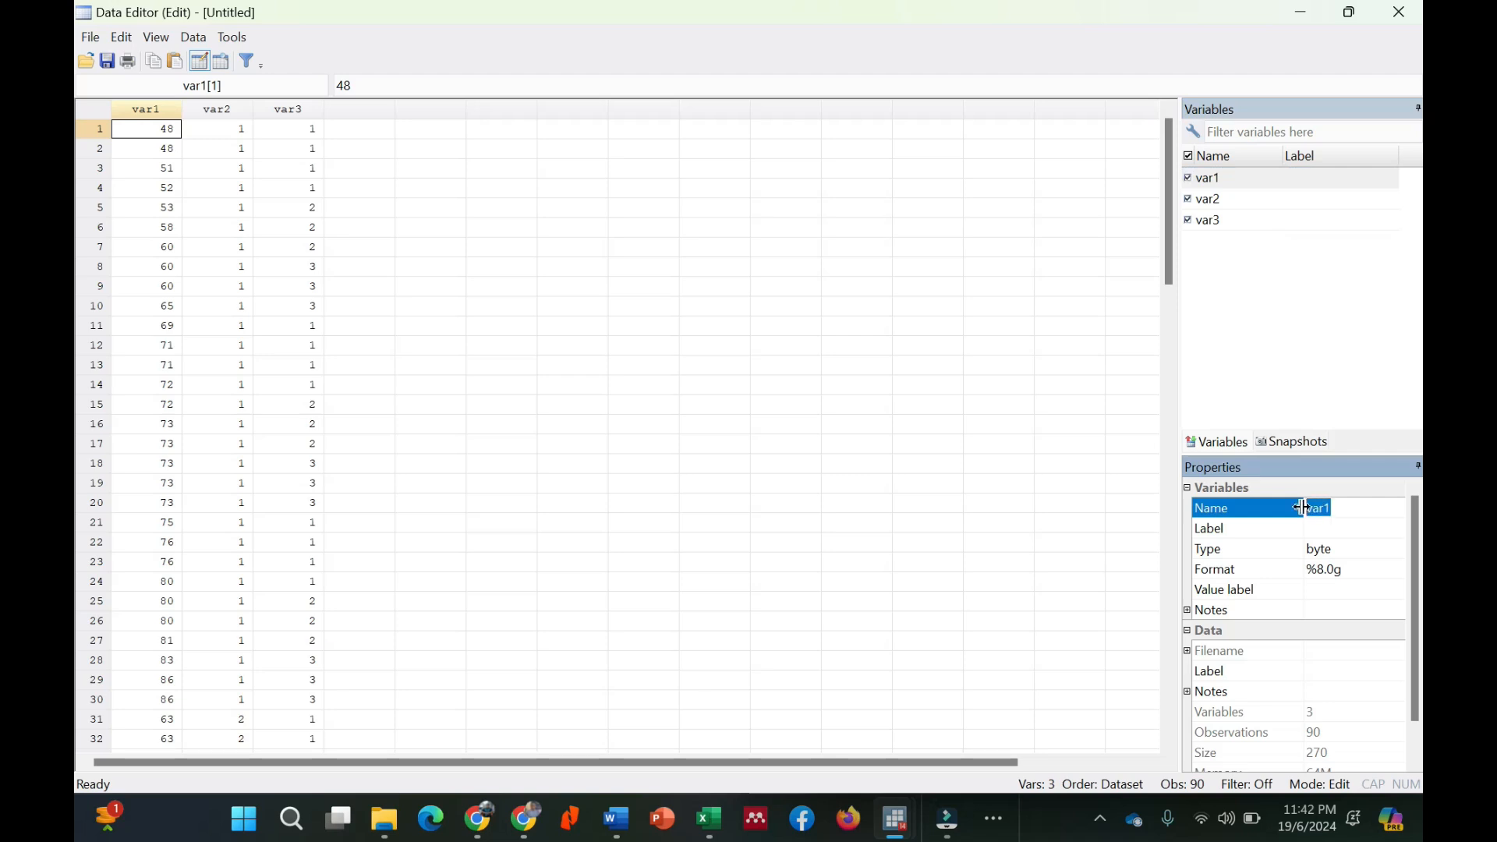
type("KBKM")
Step: Label the KBKM variable "Kemampuan Berpikir Kritis Matematis Siswa"
left_click(1344, 530)
left_click(1344, 529)
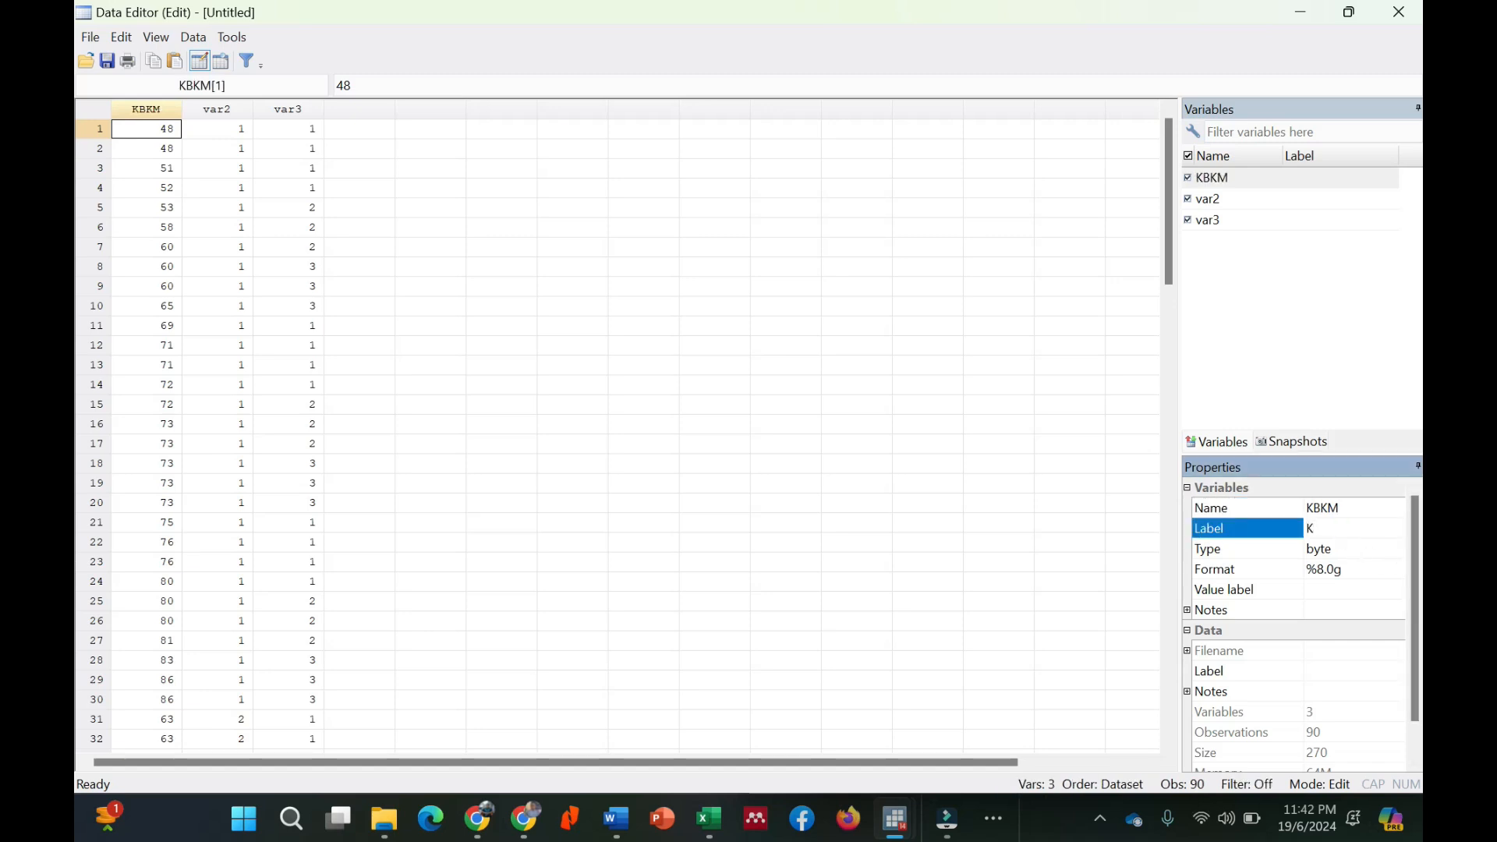
type("Kemampua")
type("n Berpikir k")
type("ritis")
key("BackSpace")
key("BackSpace")
key("BackSpace")
key("BackSpace")
key("BackSpace")
key("BackSpace")
type("Kritis Matematis Siswa")
Step: Rename the variable var2 as MP and label it "Model Pembelajaran"
left_click(1216, 204)
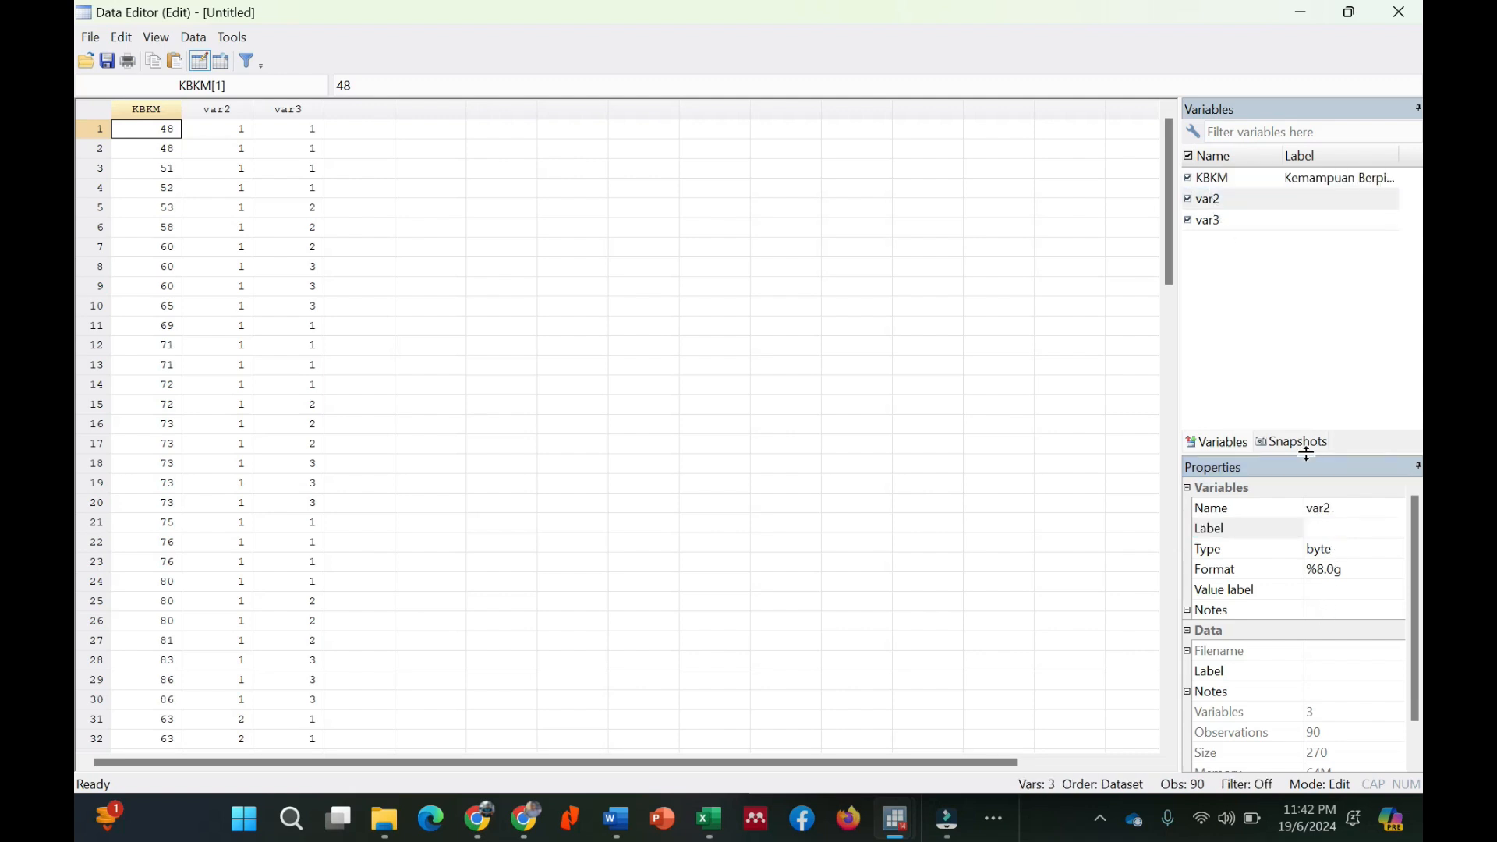
left_click(1355, 509)
key("ctrl+a")
type("MP")
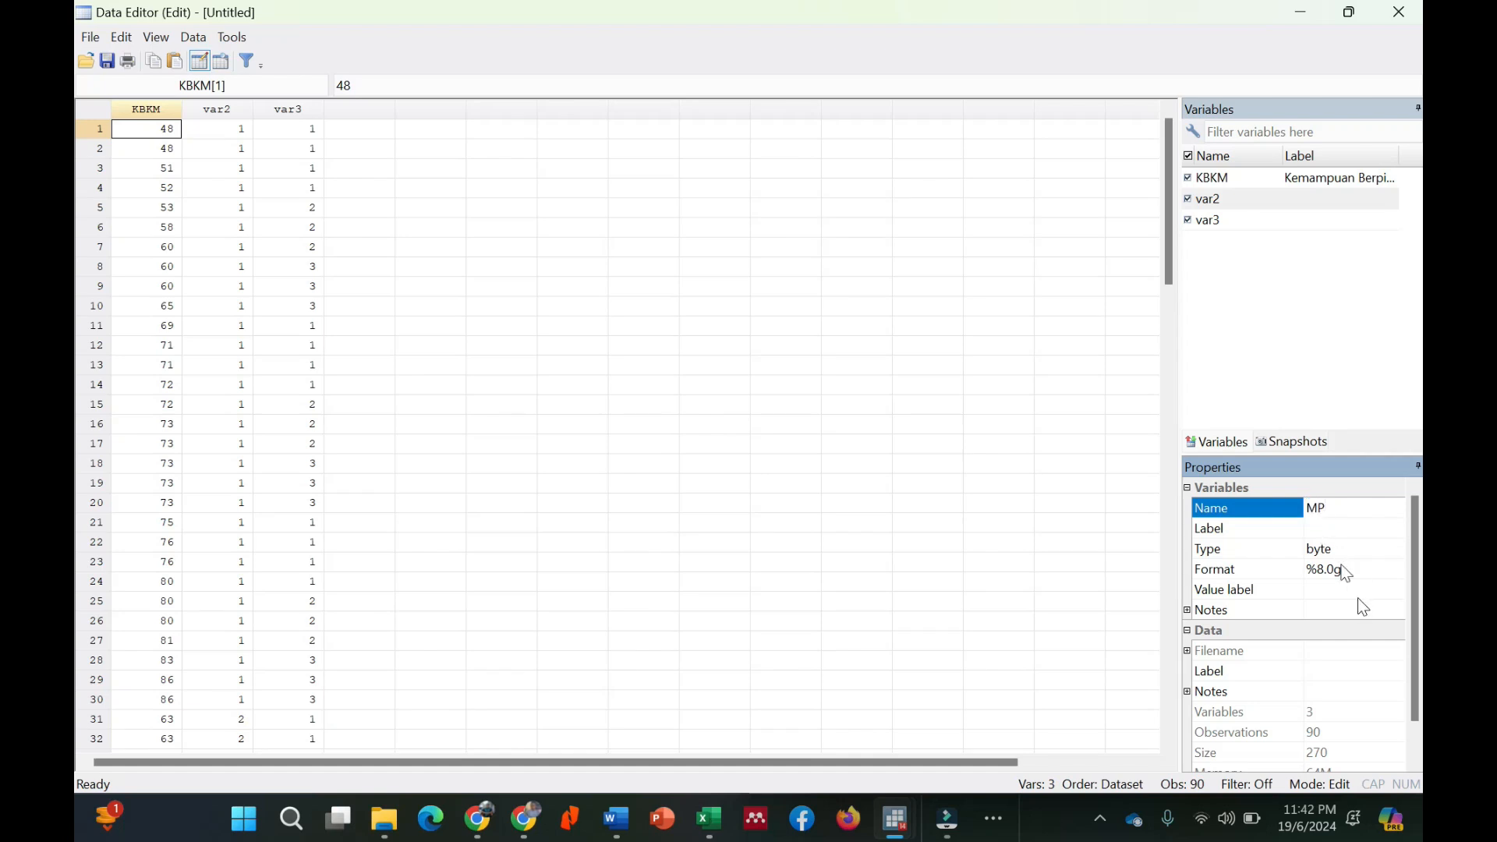
left_click(1317, 530)
type("M")
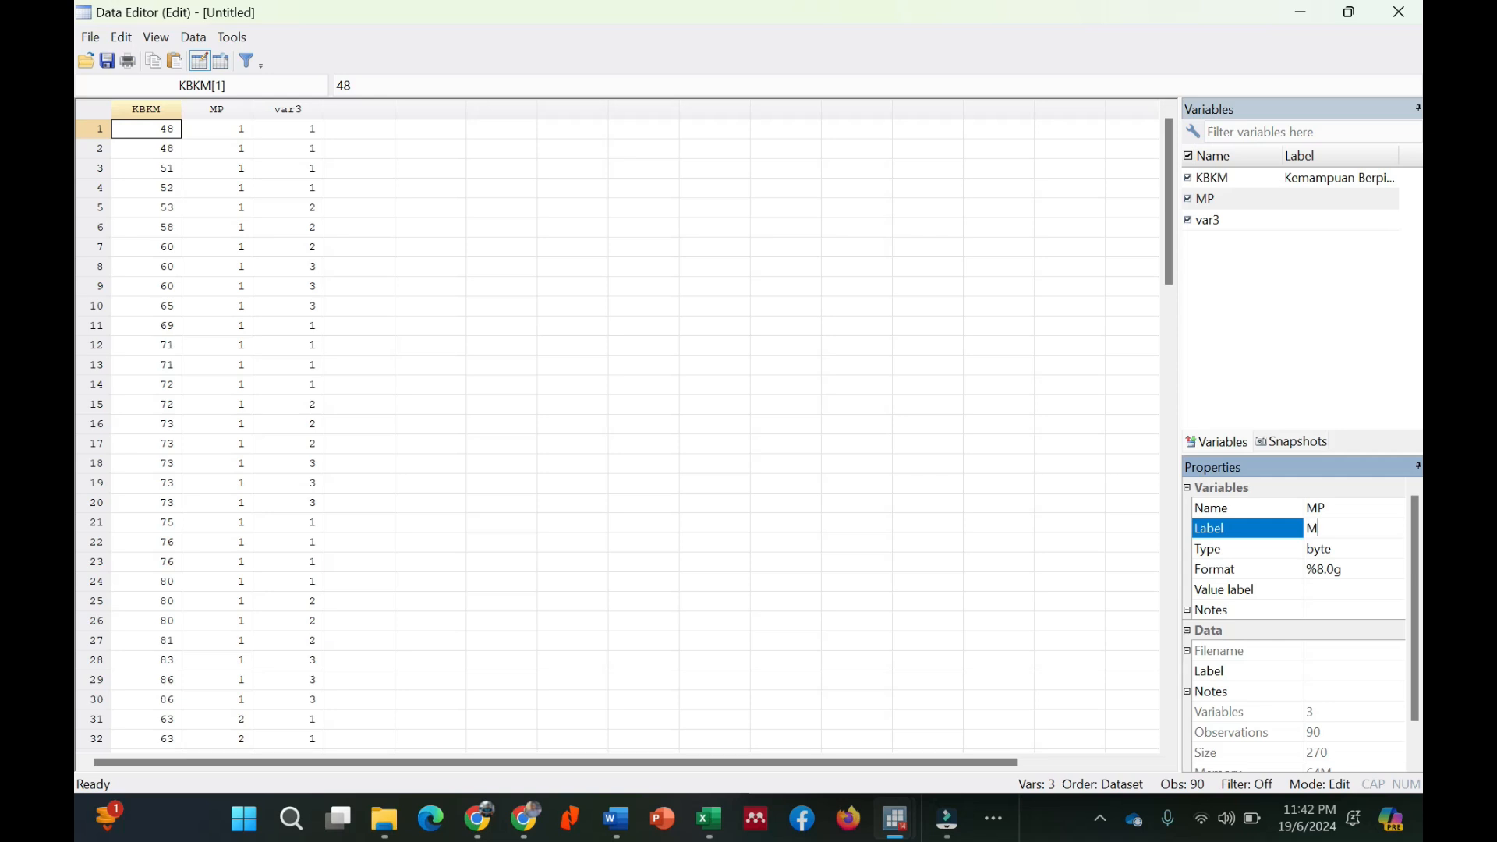
type("Podel Pembelajaran")
Step: Rename the variable var3 as GB and label it "Gaya Belajar"
left_click(1323, 219)
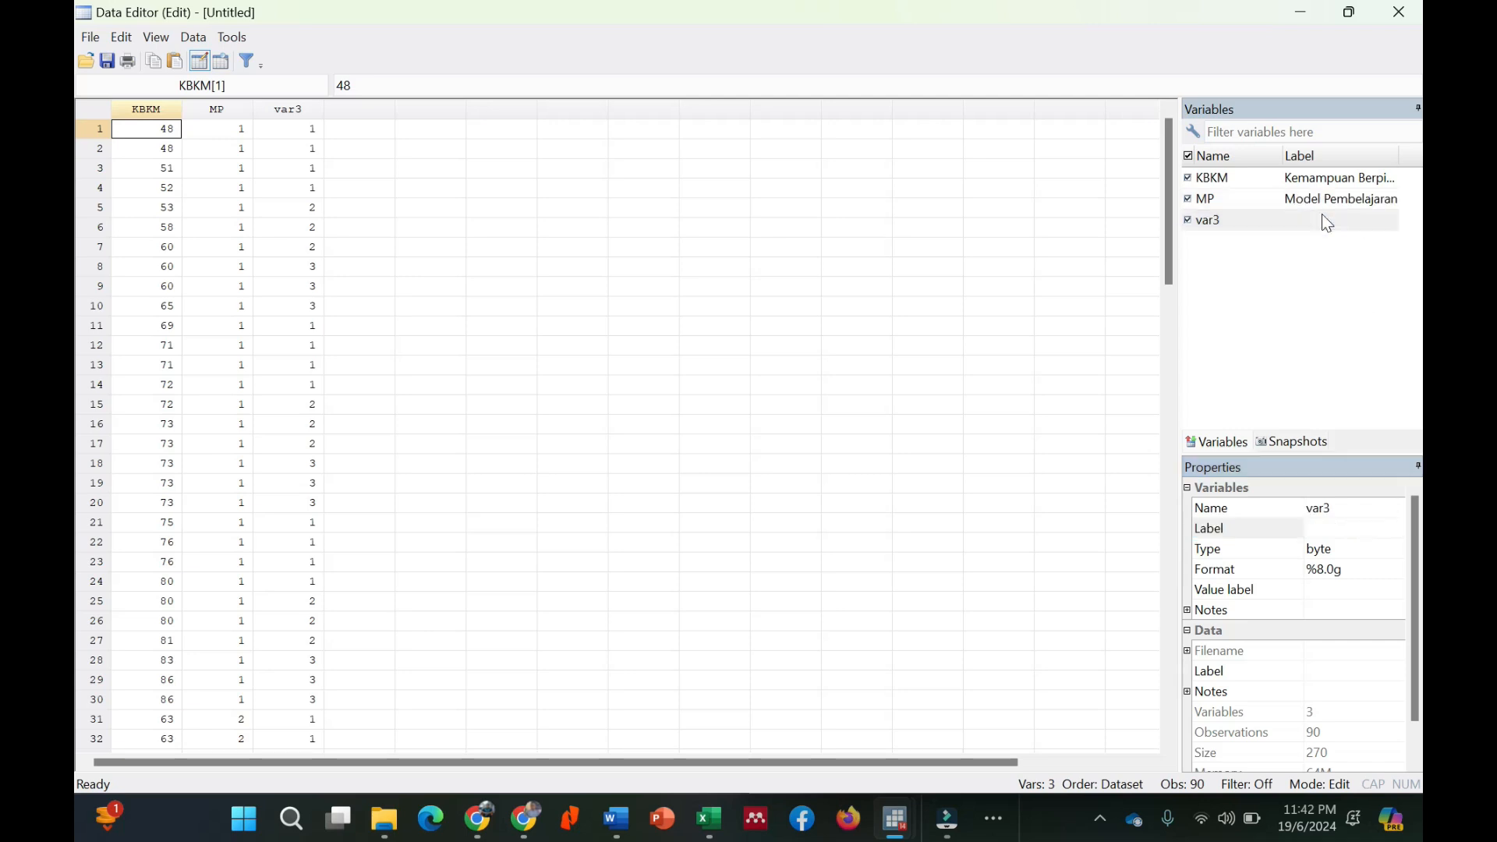
left_click(1342, 507)
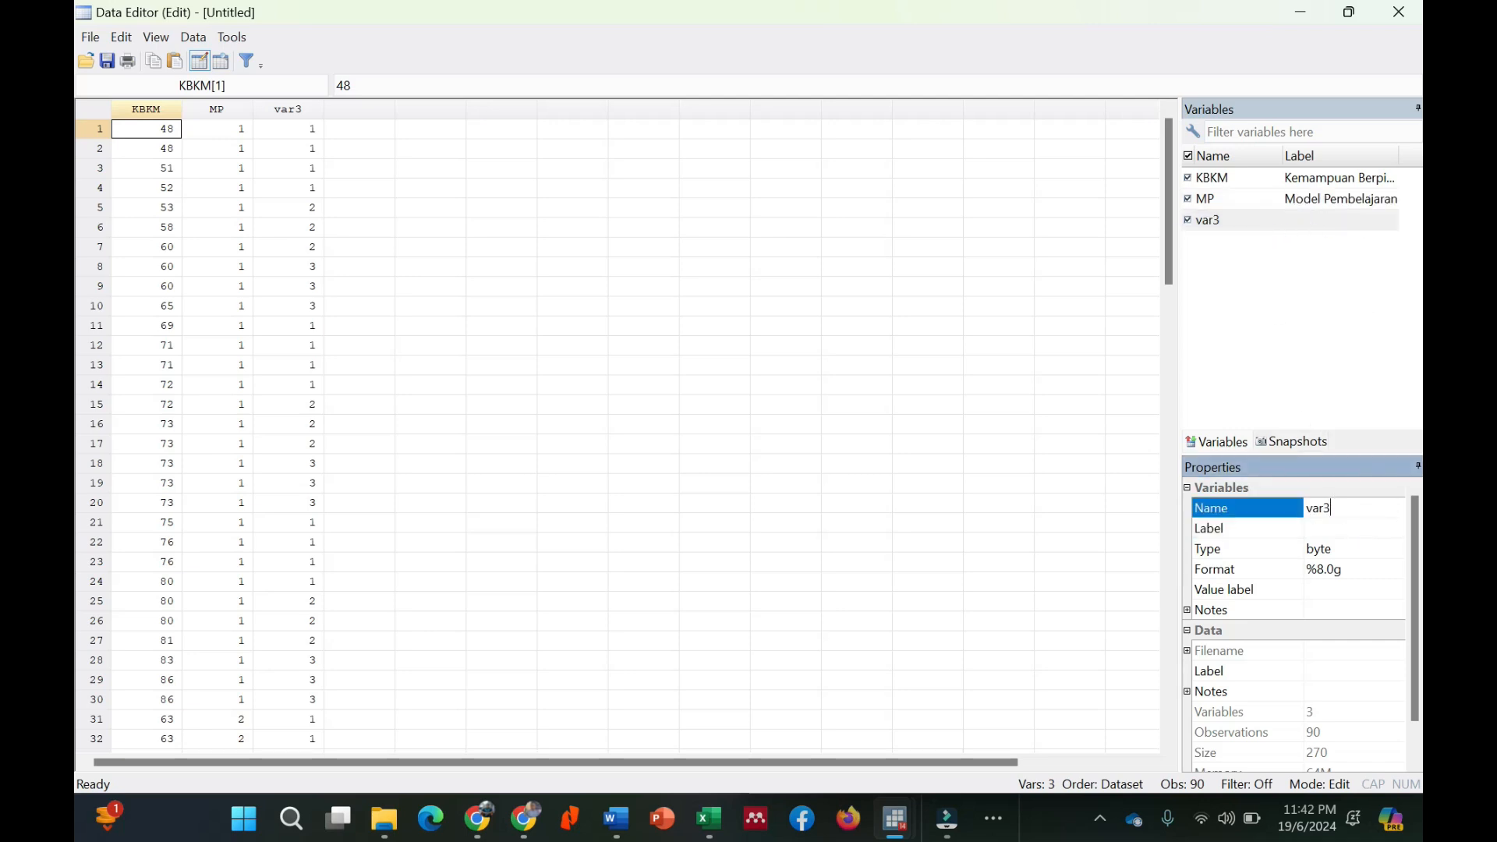
type("GB")
left_click(1339, 531)
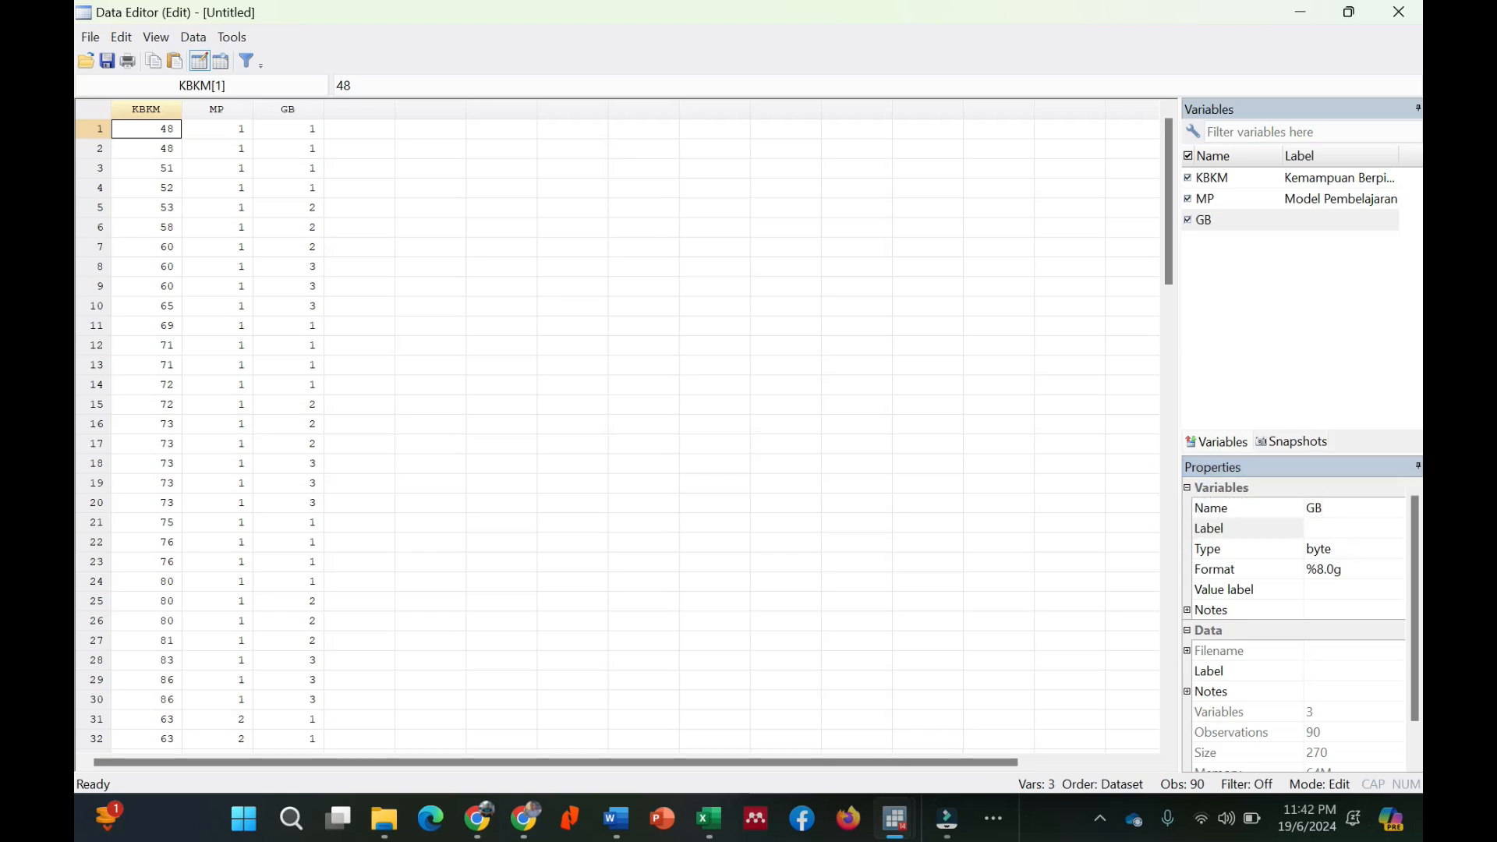
left_click(1339, 529)
type("Gaya Belaja")
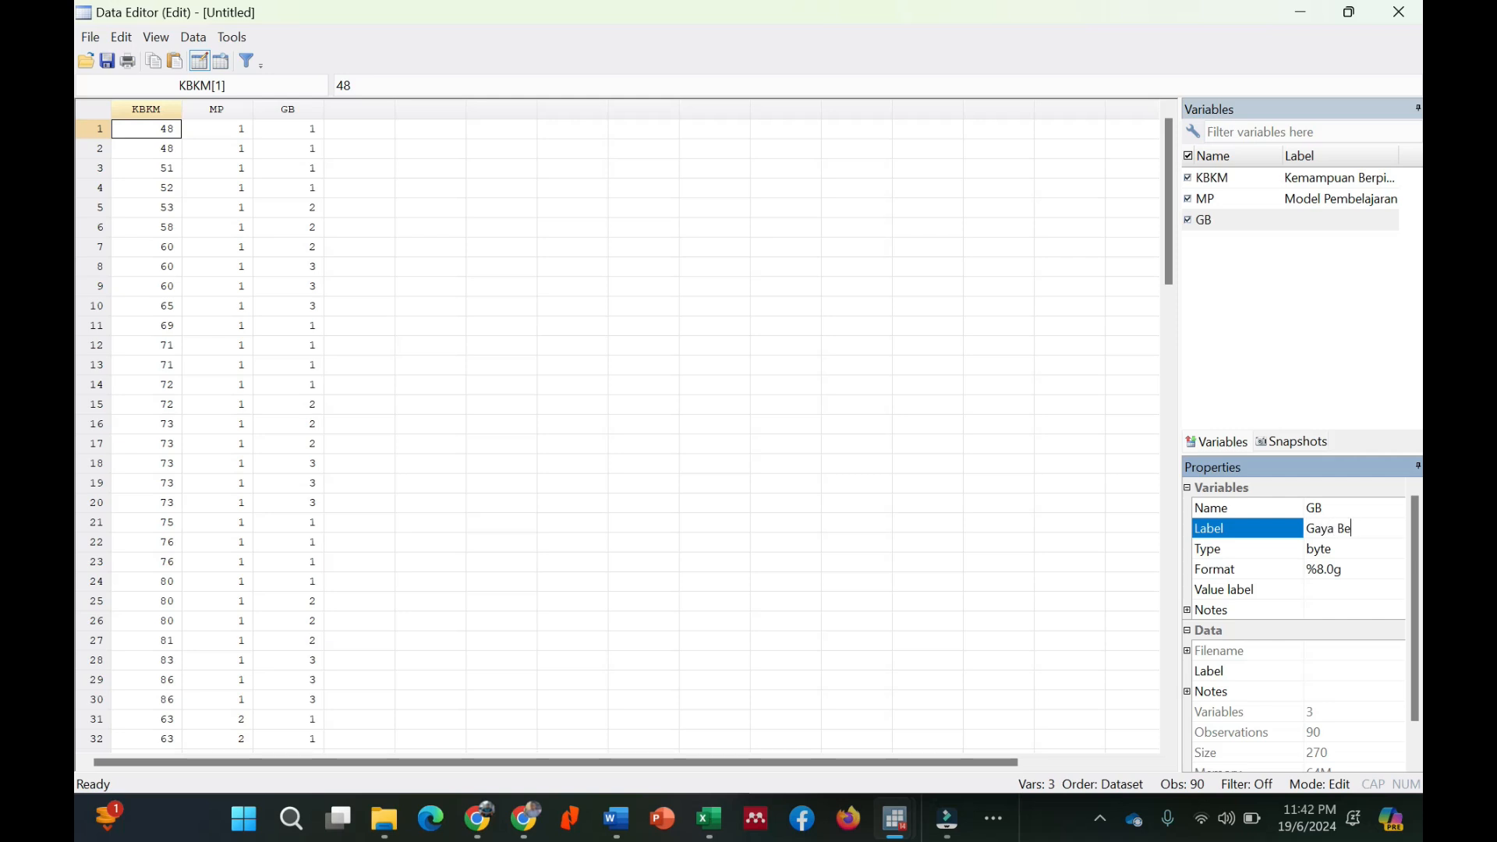
left_click(1339, 514)
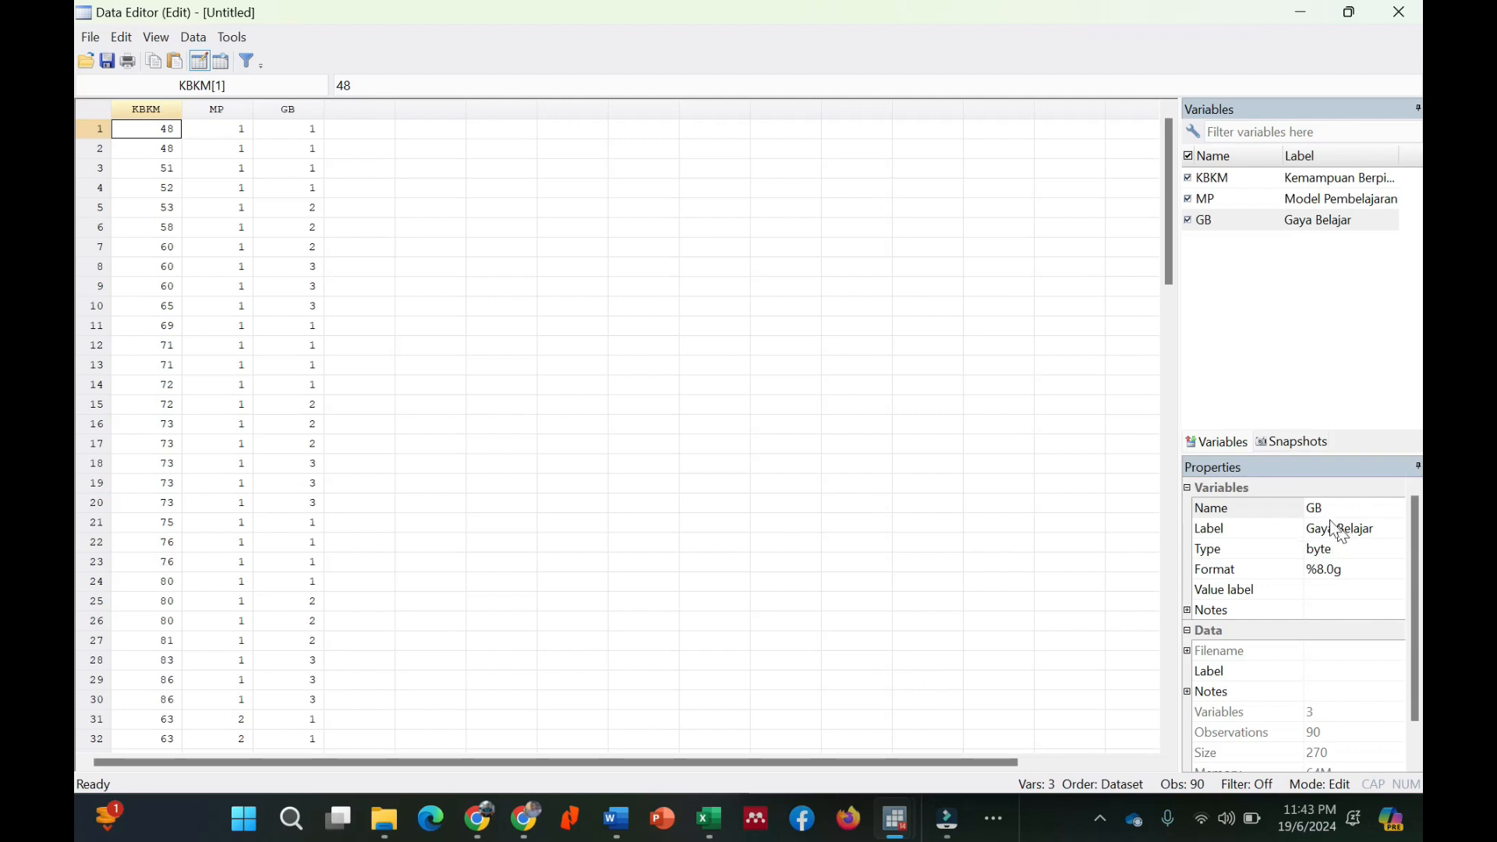
Step: Select the MP variable so that its value label property can be edited
left_click(1292, 206)
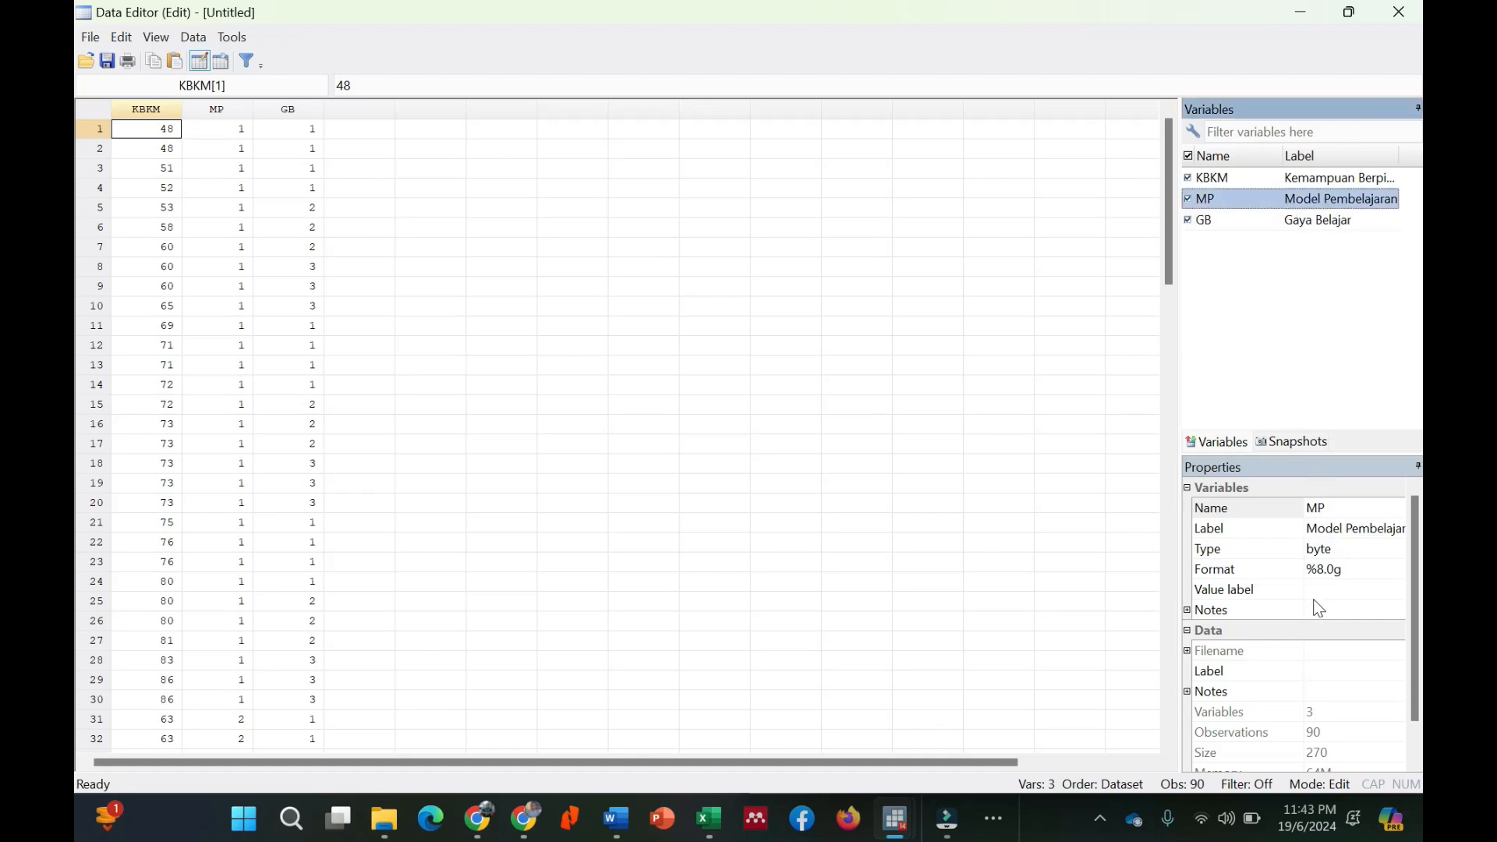
left_click(1339, 590)
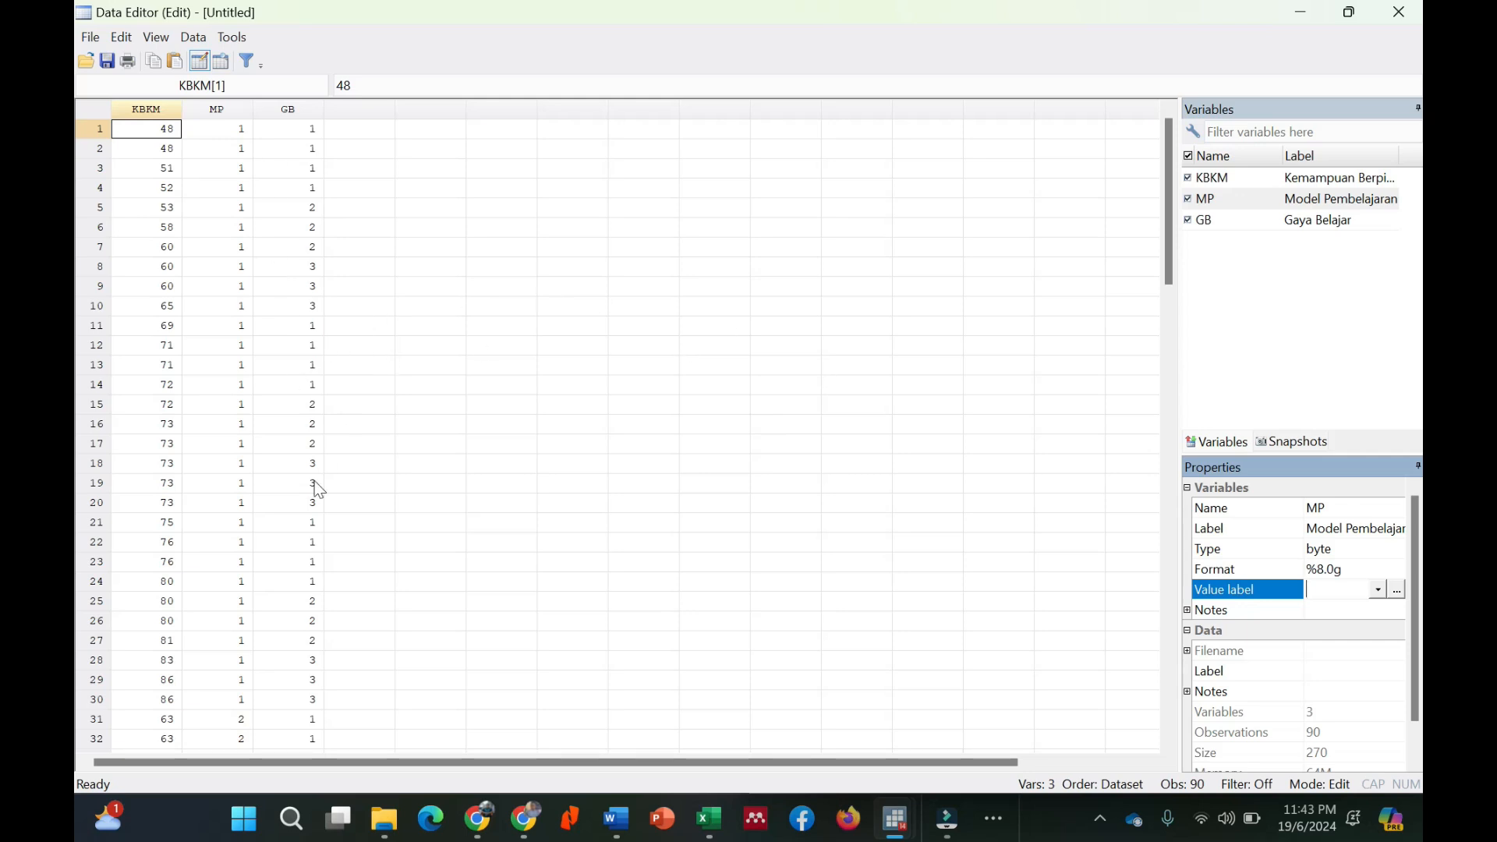
left_click(250, 721)
right_click(595, 487)
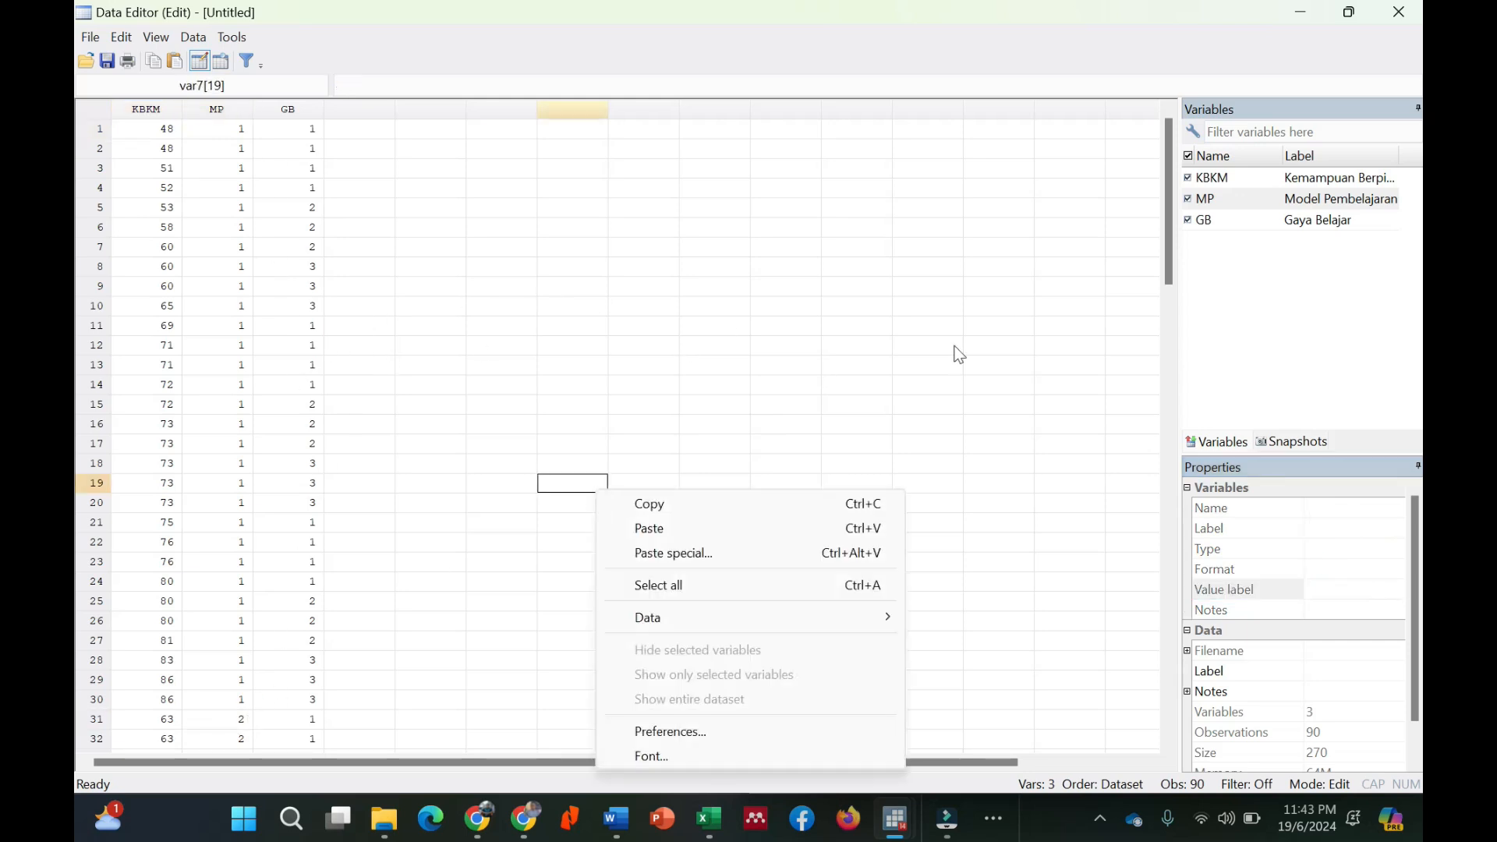
left_click(1266, 200)
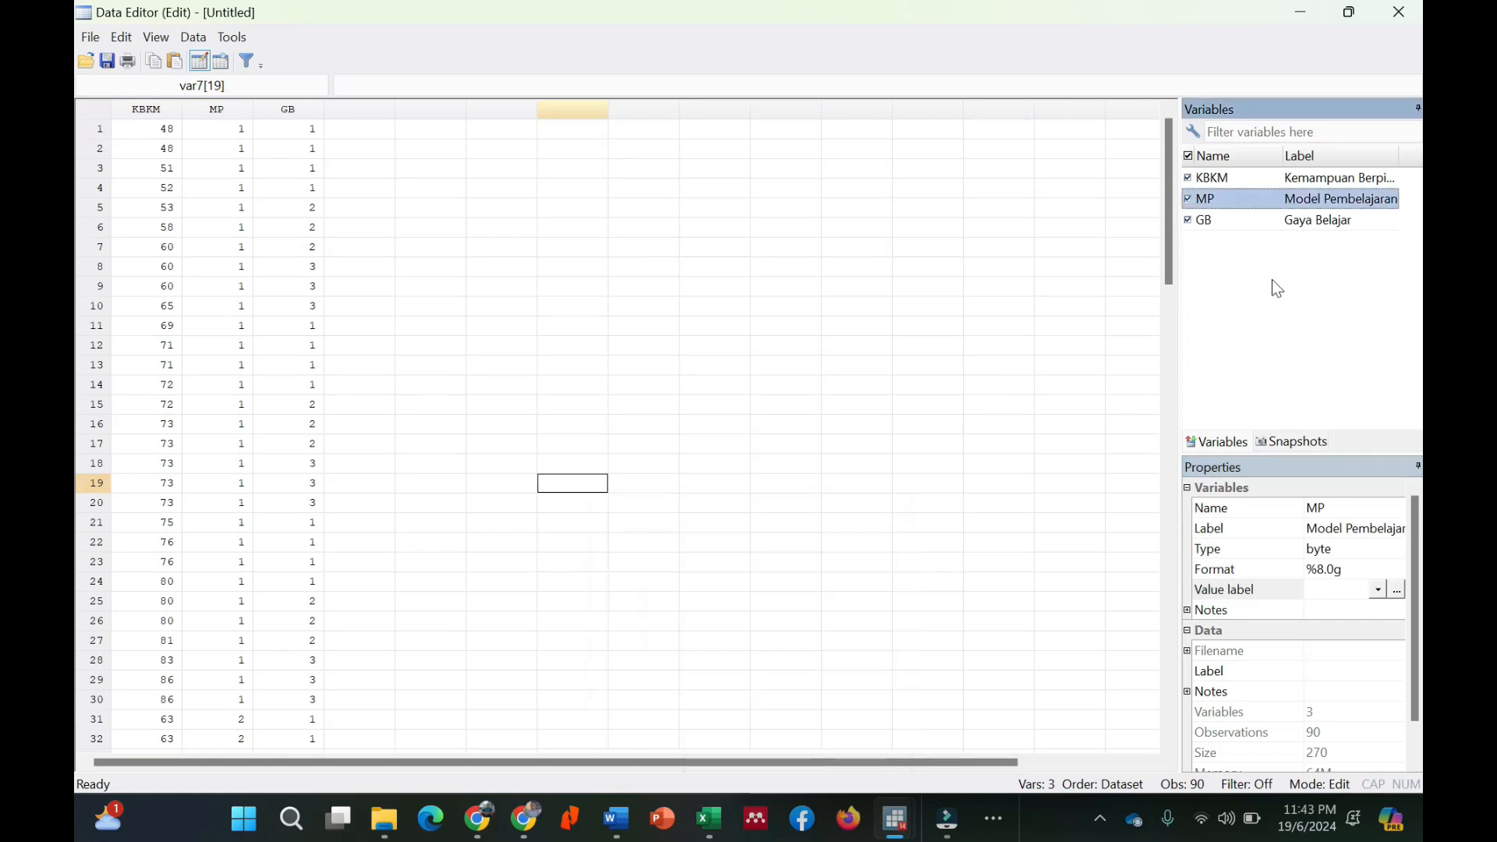
left_click(1397, 590)
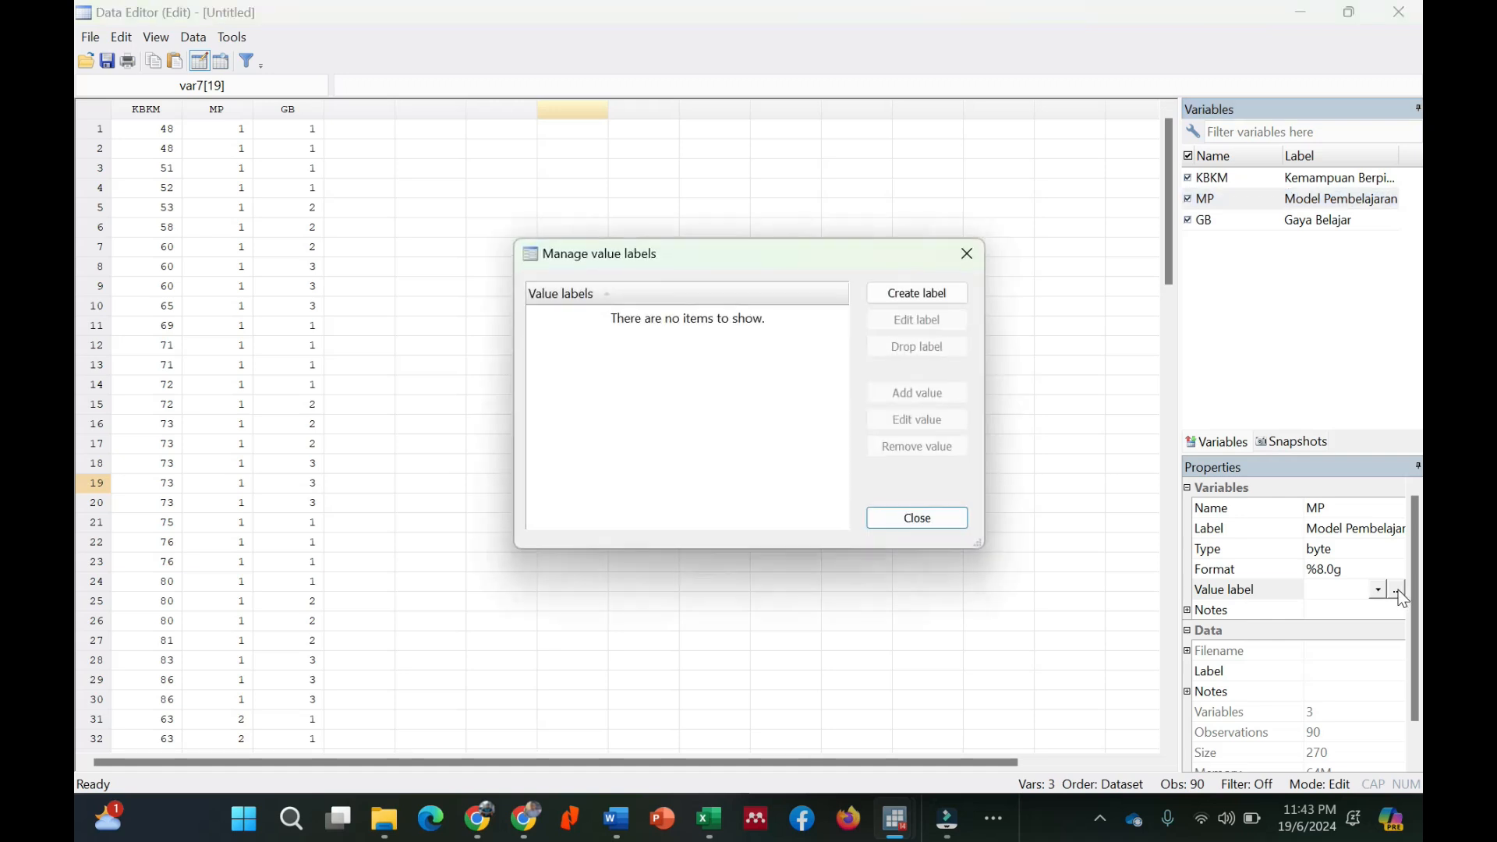
right_click(800, 258)
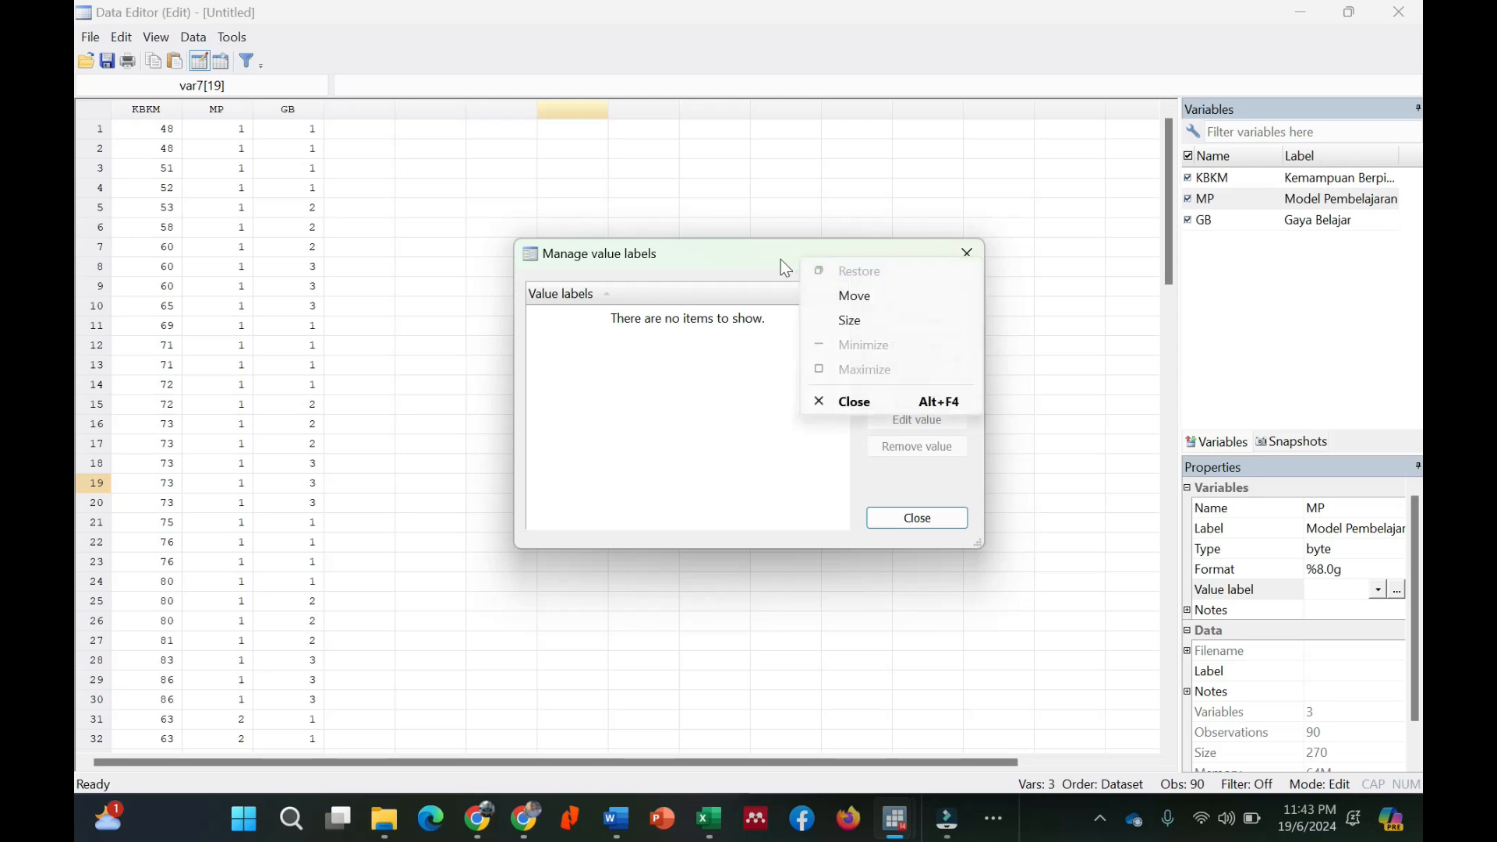
right_click(777, 269)
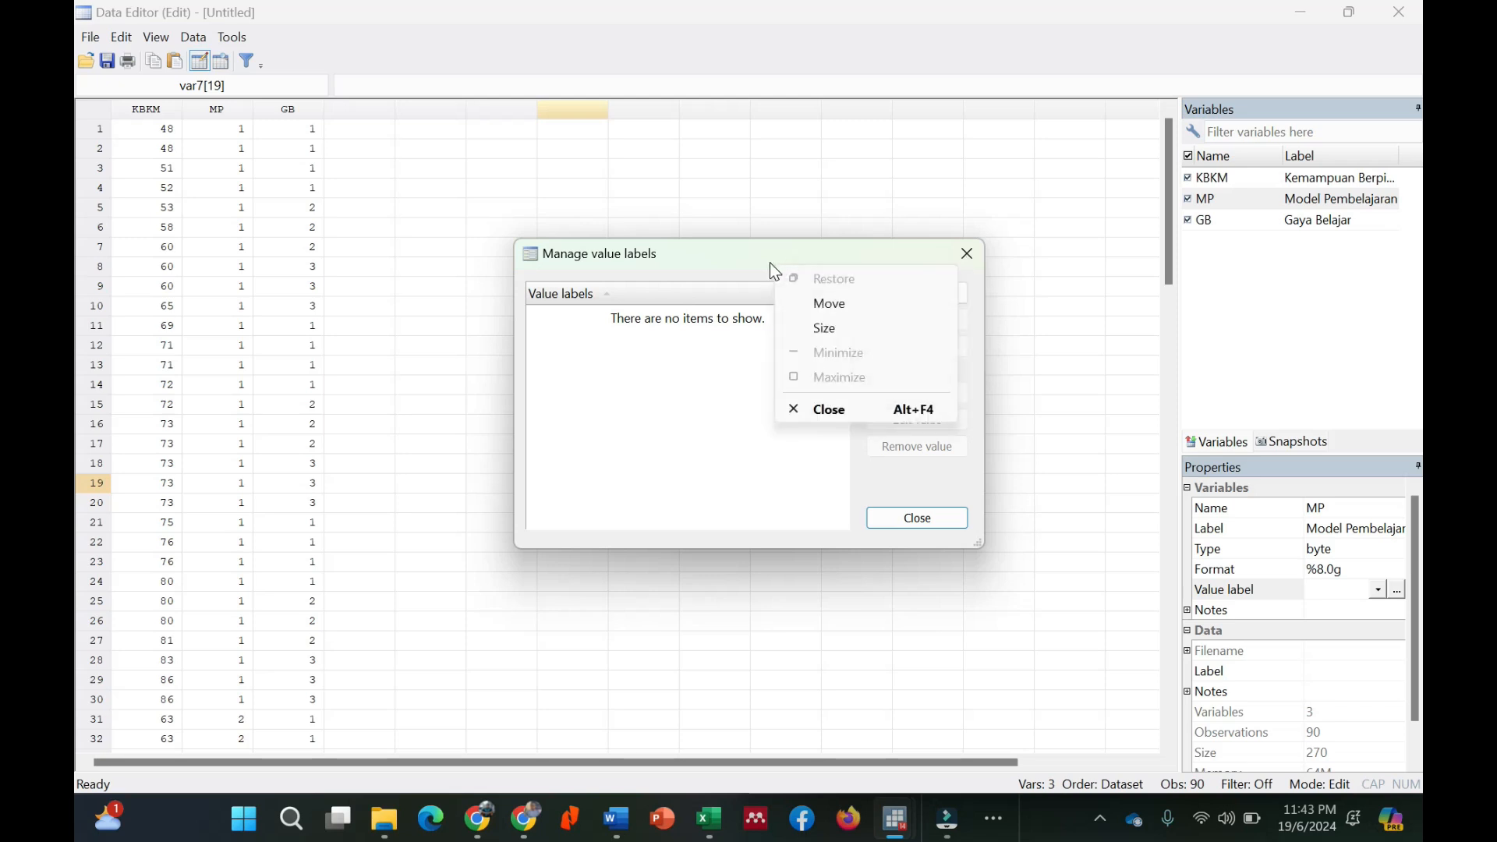
left_click(968, 255)
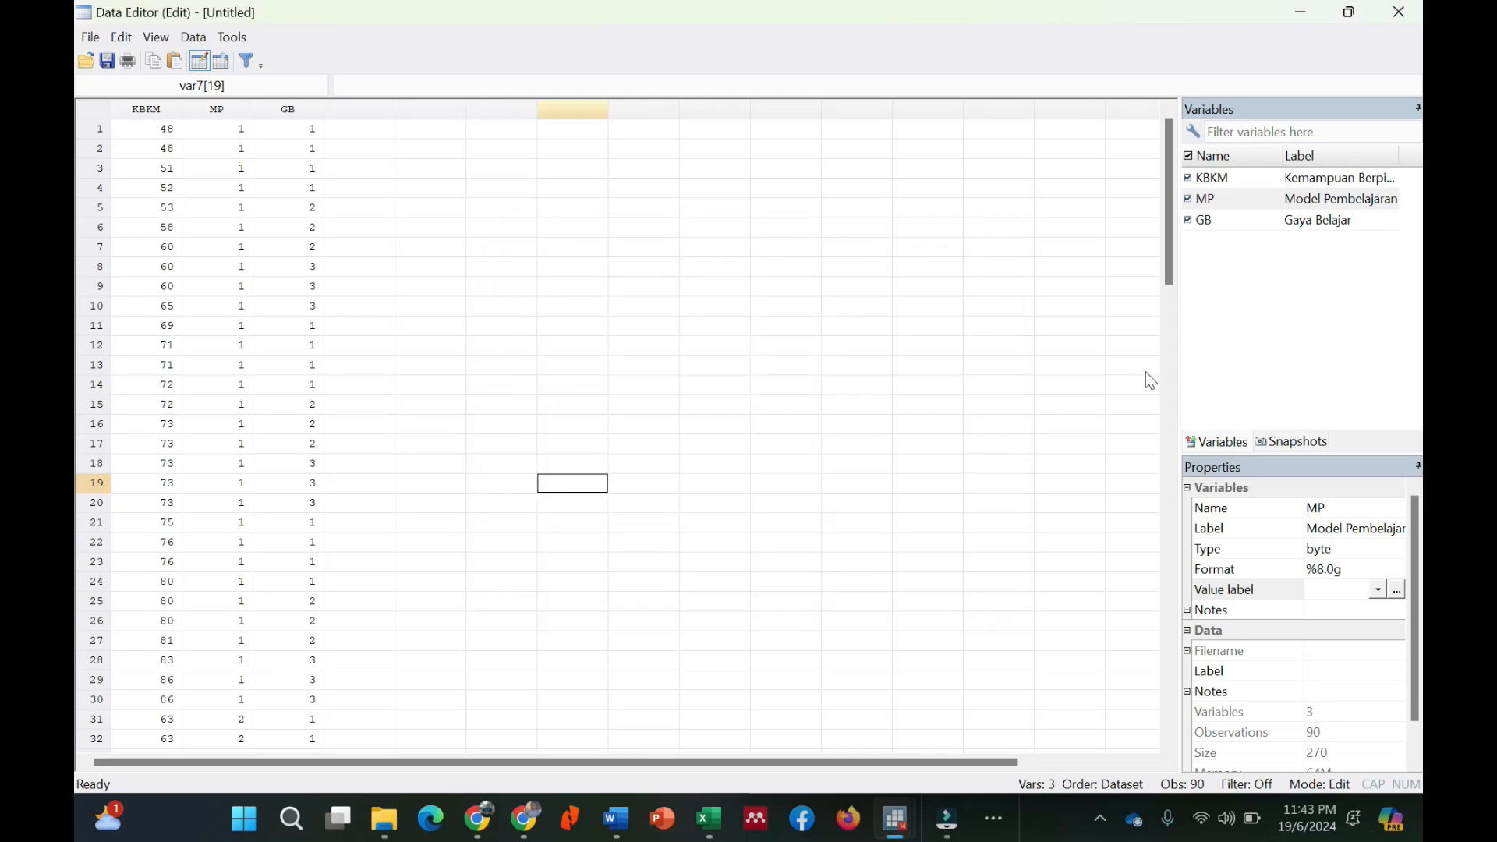
Step: Create a value label named Model_Pembelajaran and define value 1 as "Inquiry"
left_click(1396, 591)
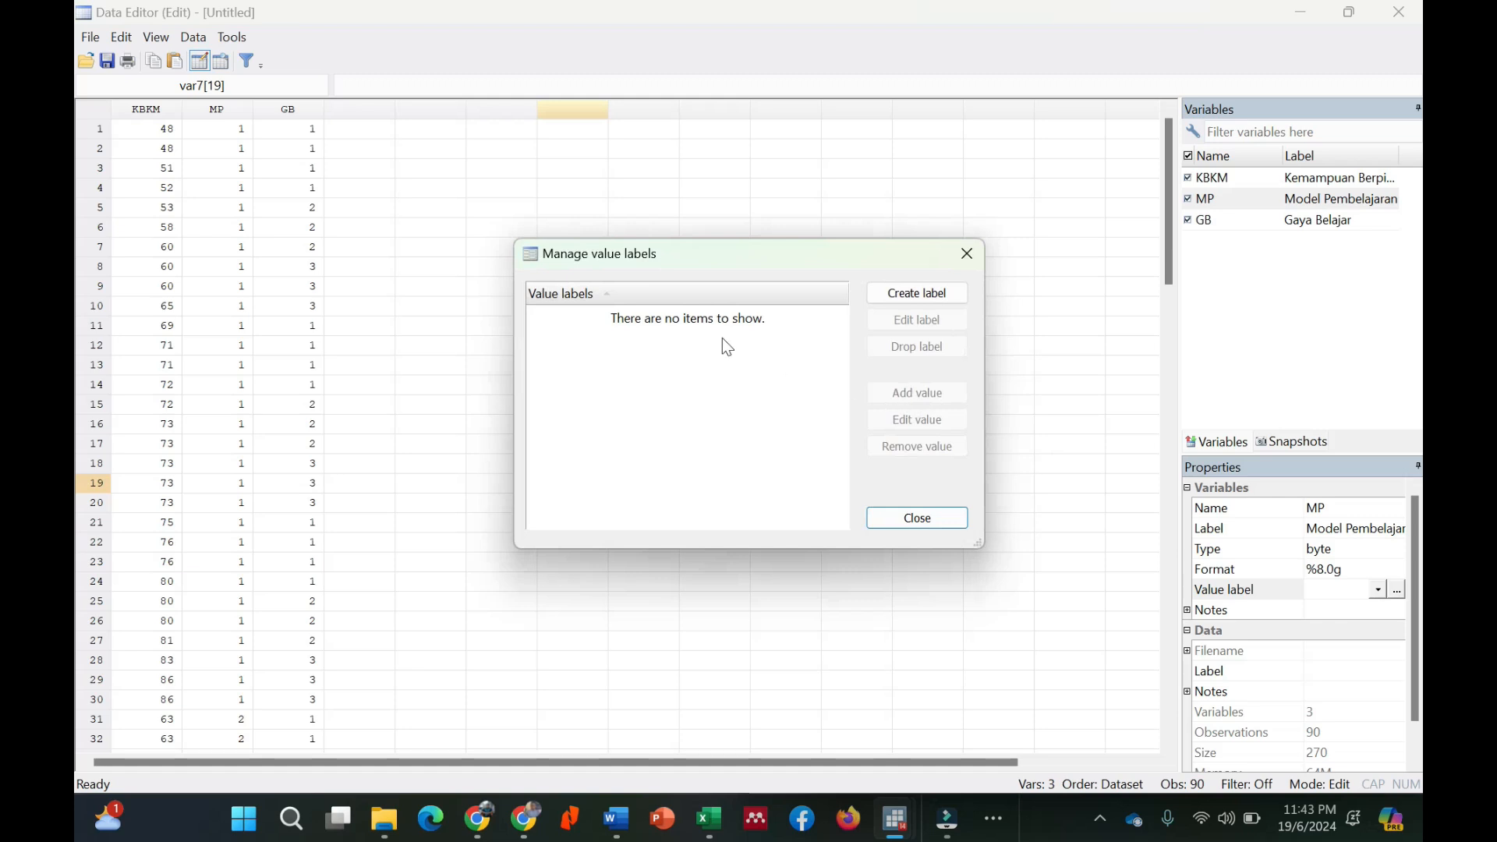
left_click(914, 297)
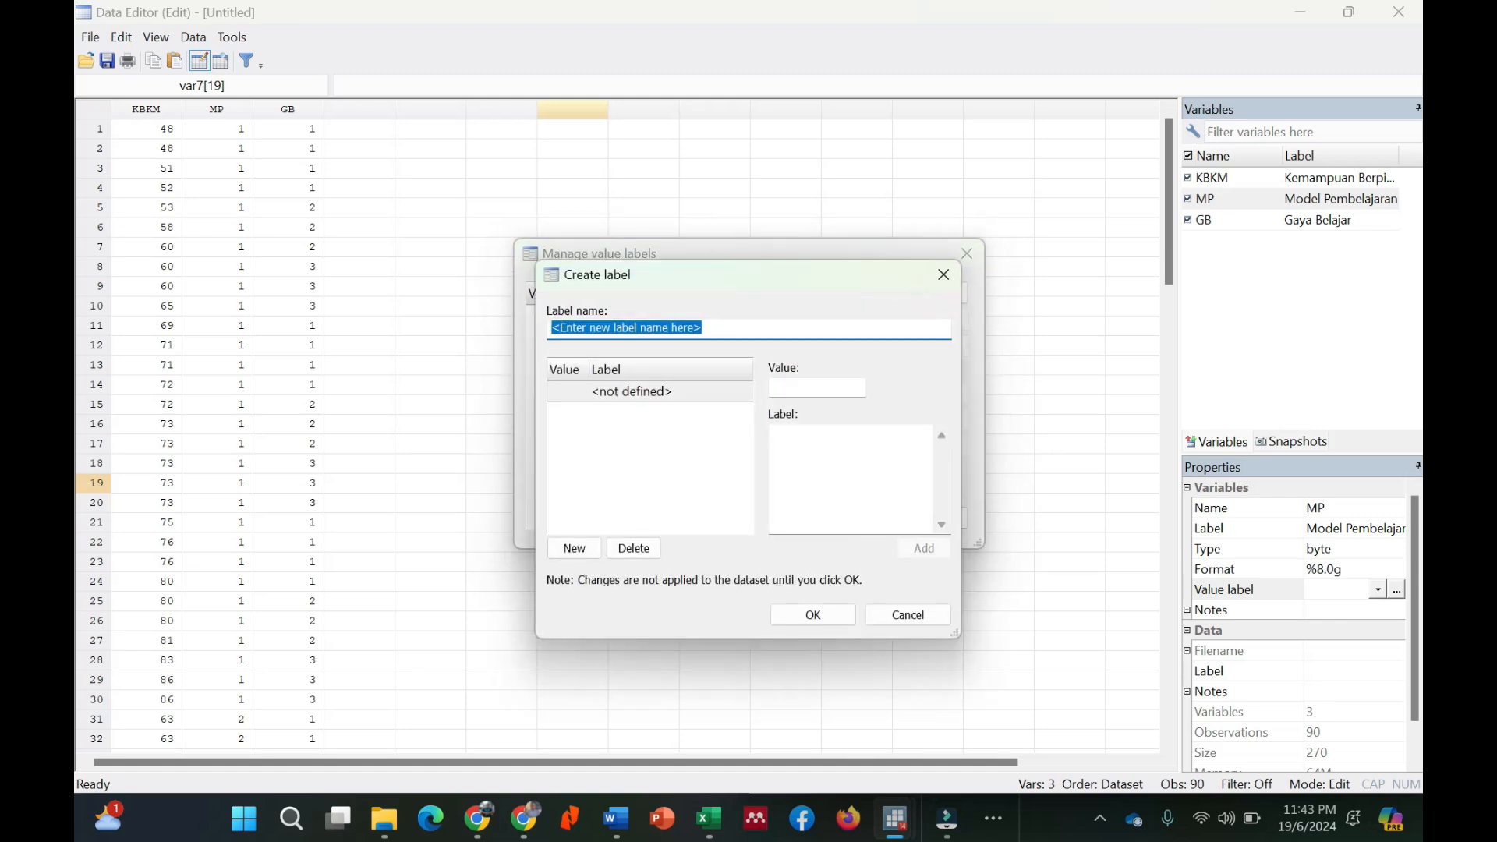
type("Model_")
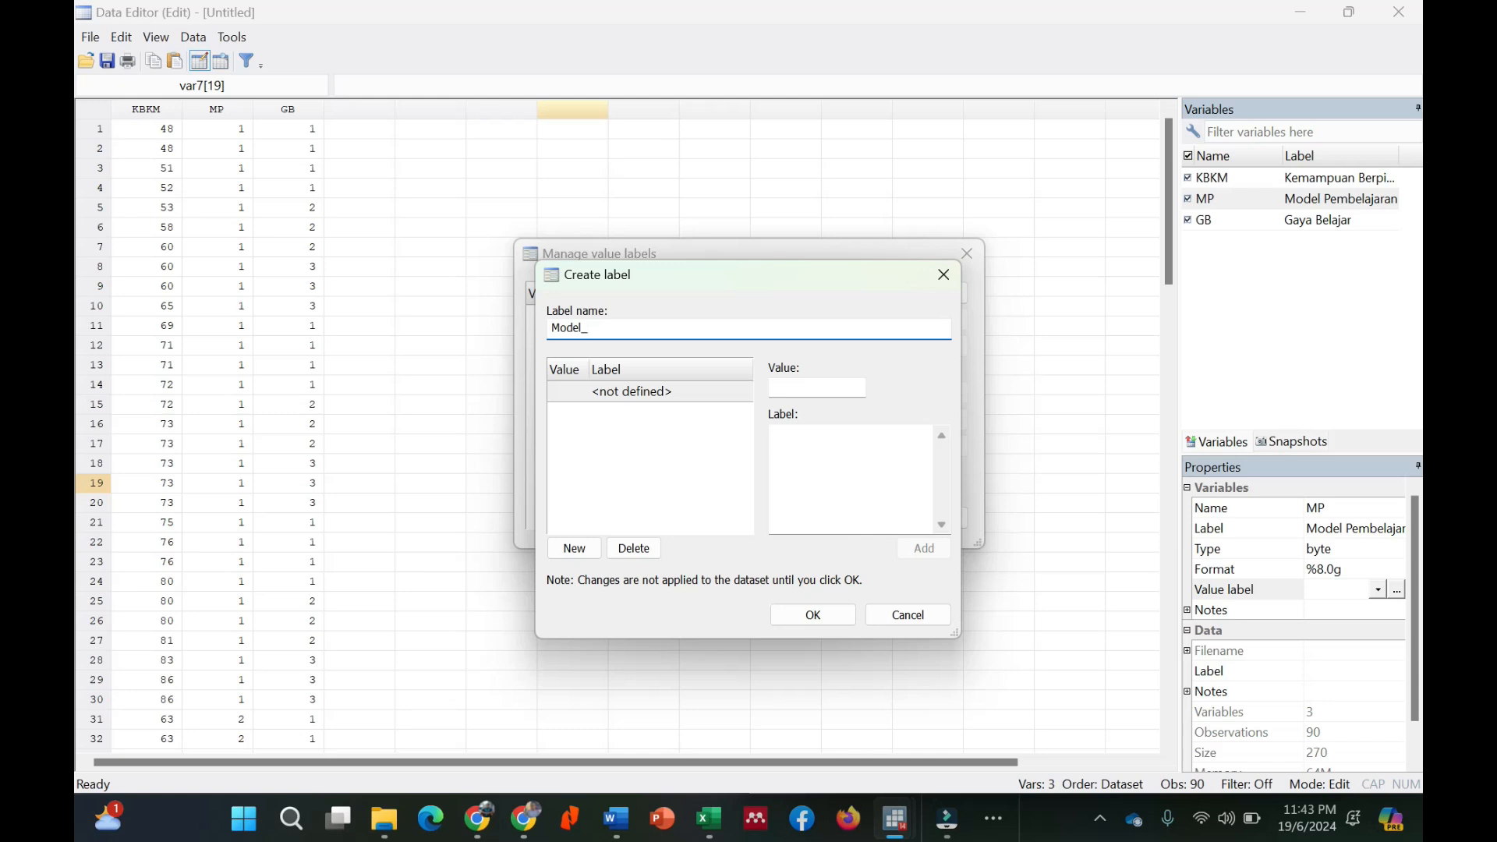
type("Pembelajaran")
left_click(817, 388)
type("1")
left_click(817, 459)
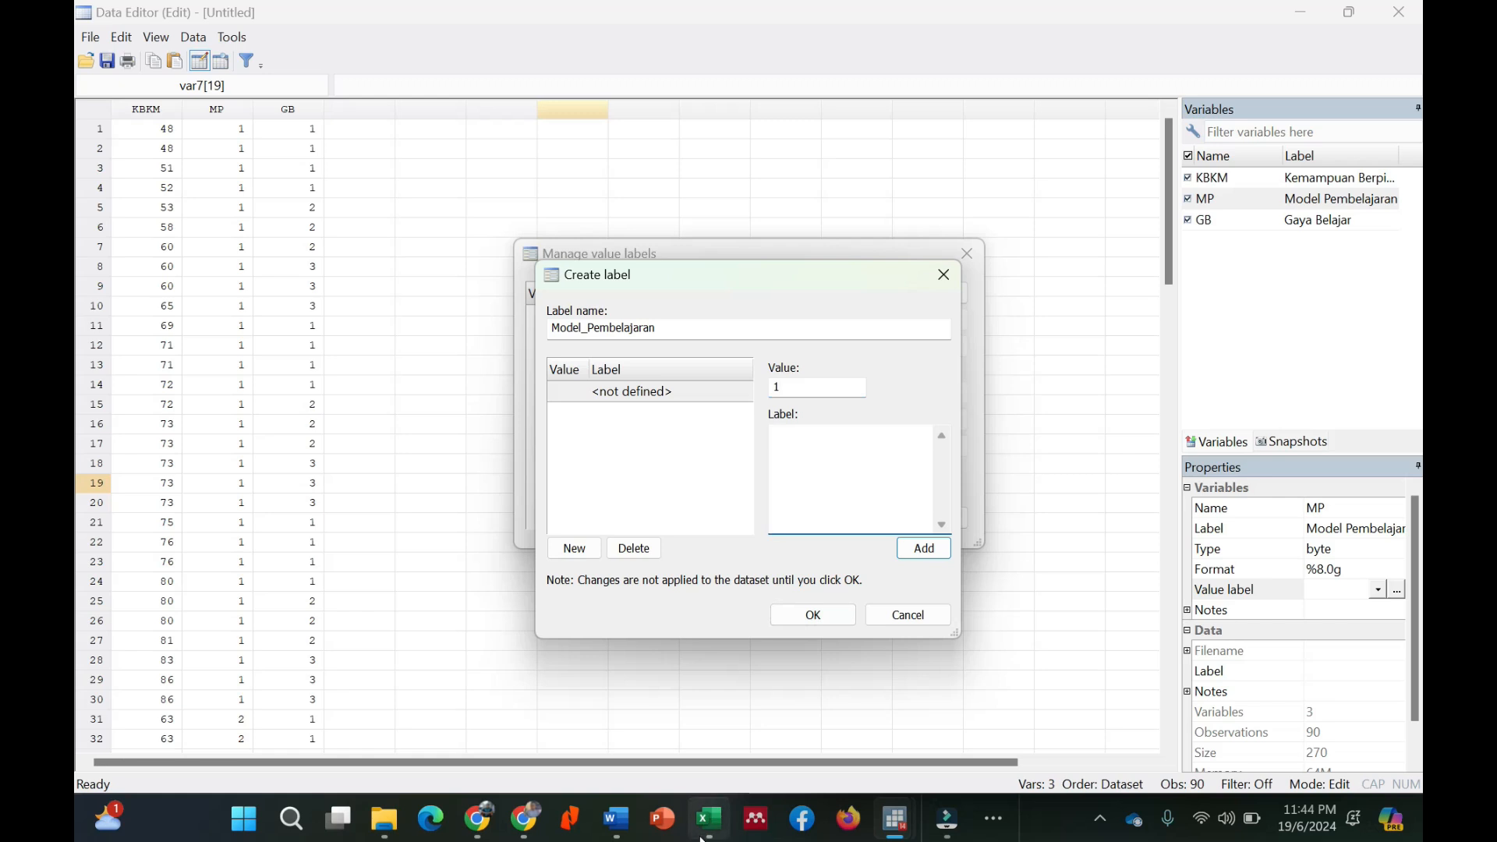
mouse_move(708, 818)
left_click(755, 739)
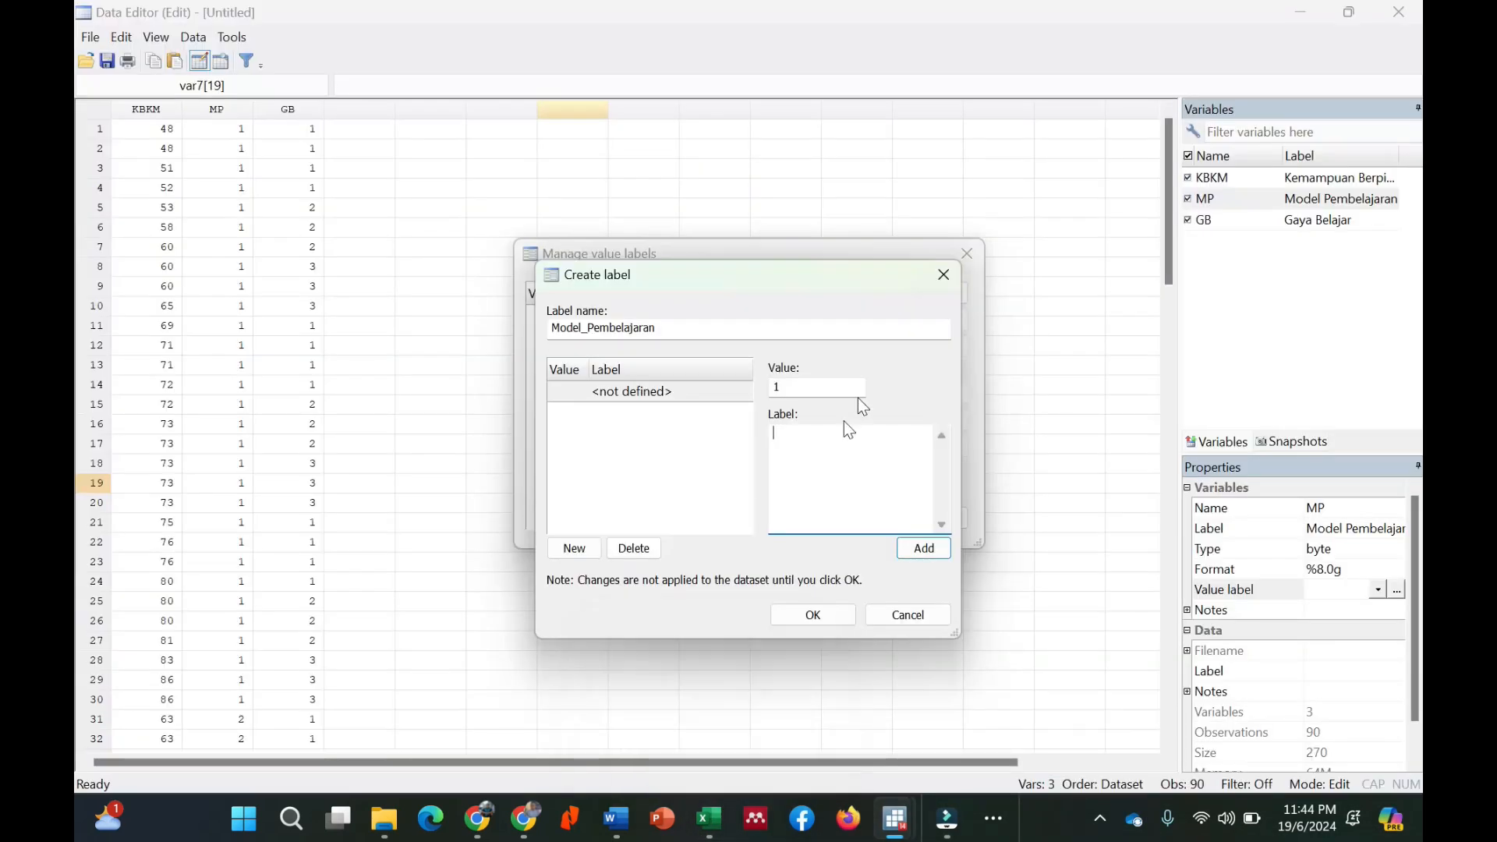
left_click(823, 452)
type("Inquiry")
left_click(927, 552)
Step: Add value 2 as "Jigsaw" and value 3 as "PjBL" to the Model_Pembelajaran label and save it
type("2")
left_click(845, 445)
type("Jigsaw")
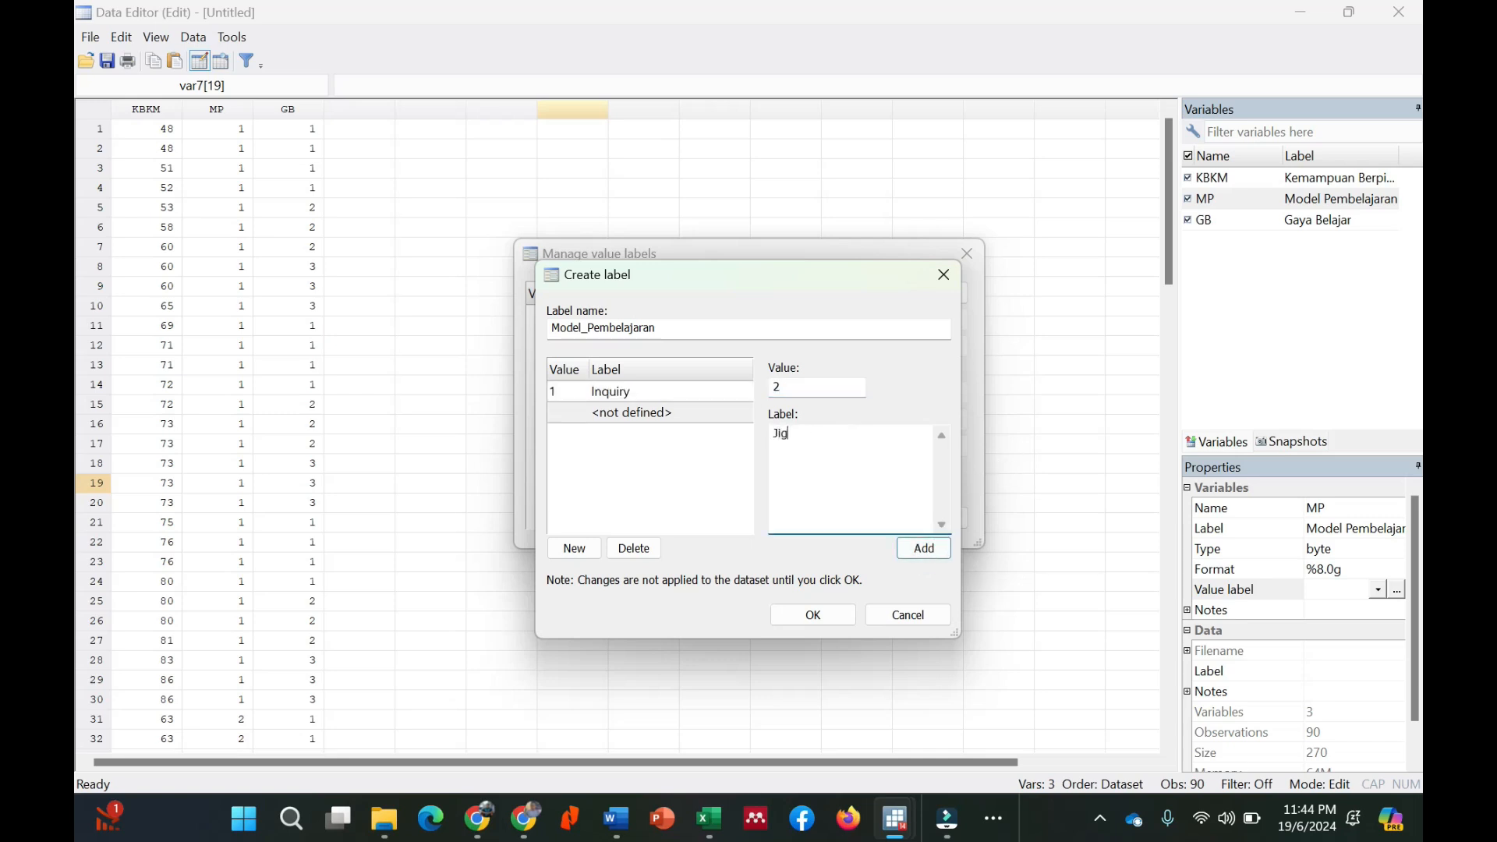
left_click(924, 548)
type("3")
left_click(866, 471)
type("PjBL")
left_click(924, 548)
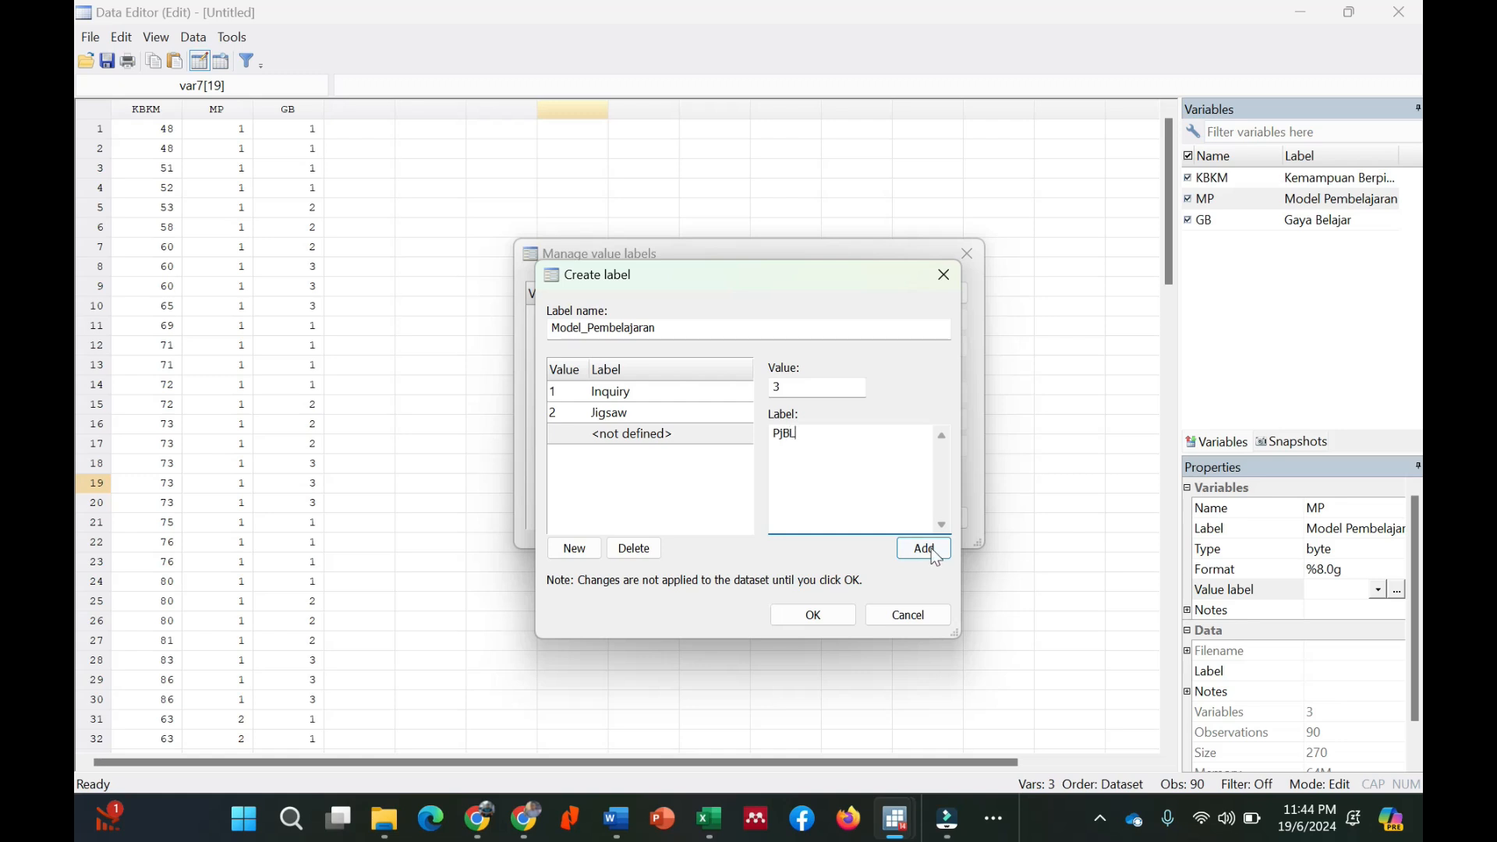
left_click(823, 614)
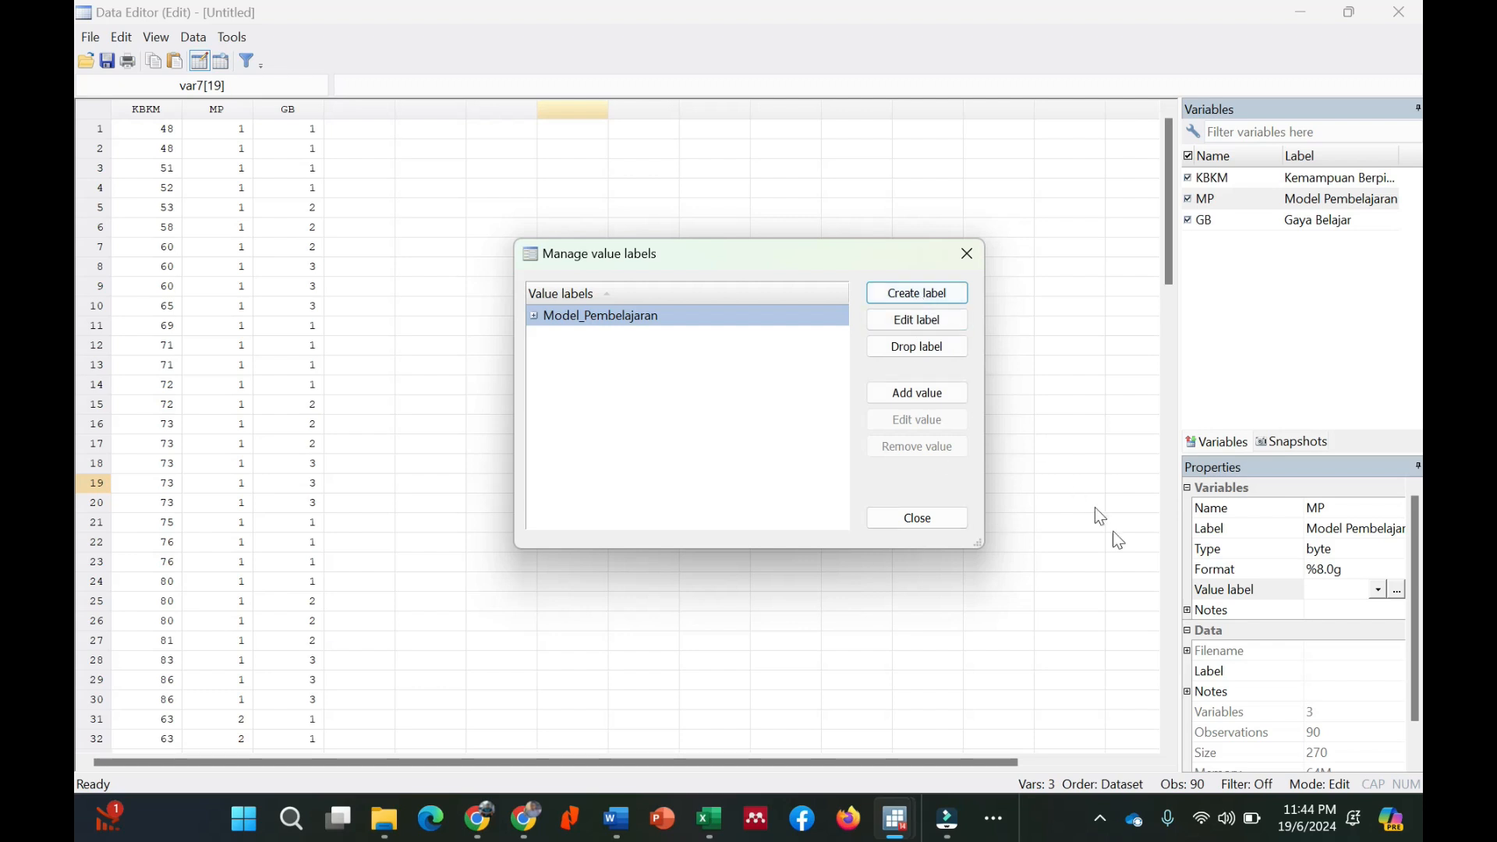
Step: Create a second value label named Gaya_Belajar and define value 1 as "Auditory"
left_click(902, 298)
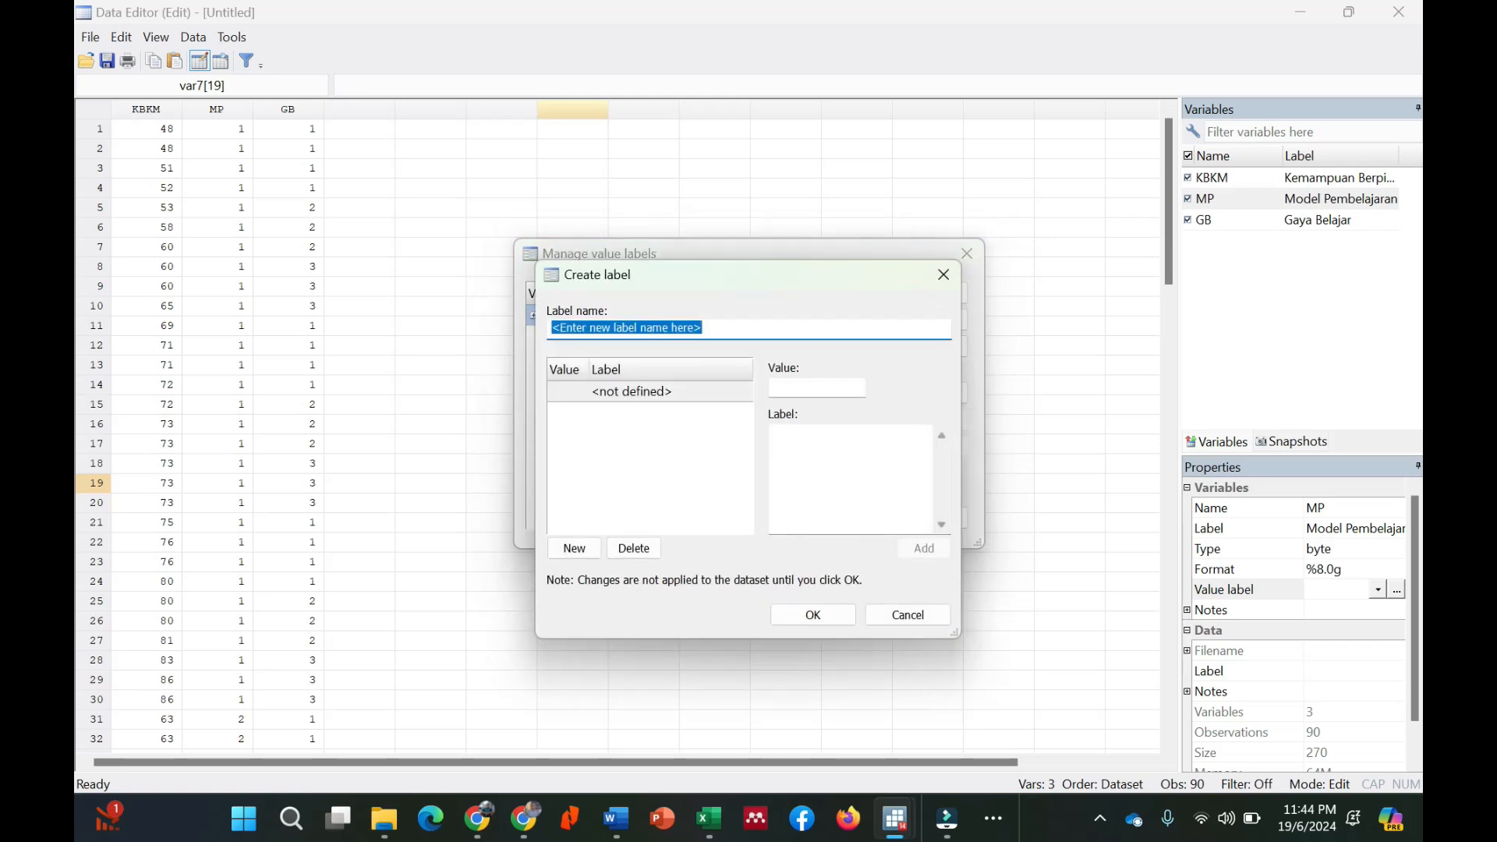
type("Gaya_Belajar")
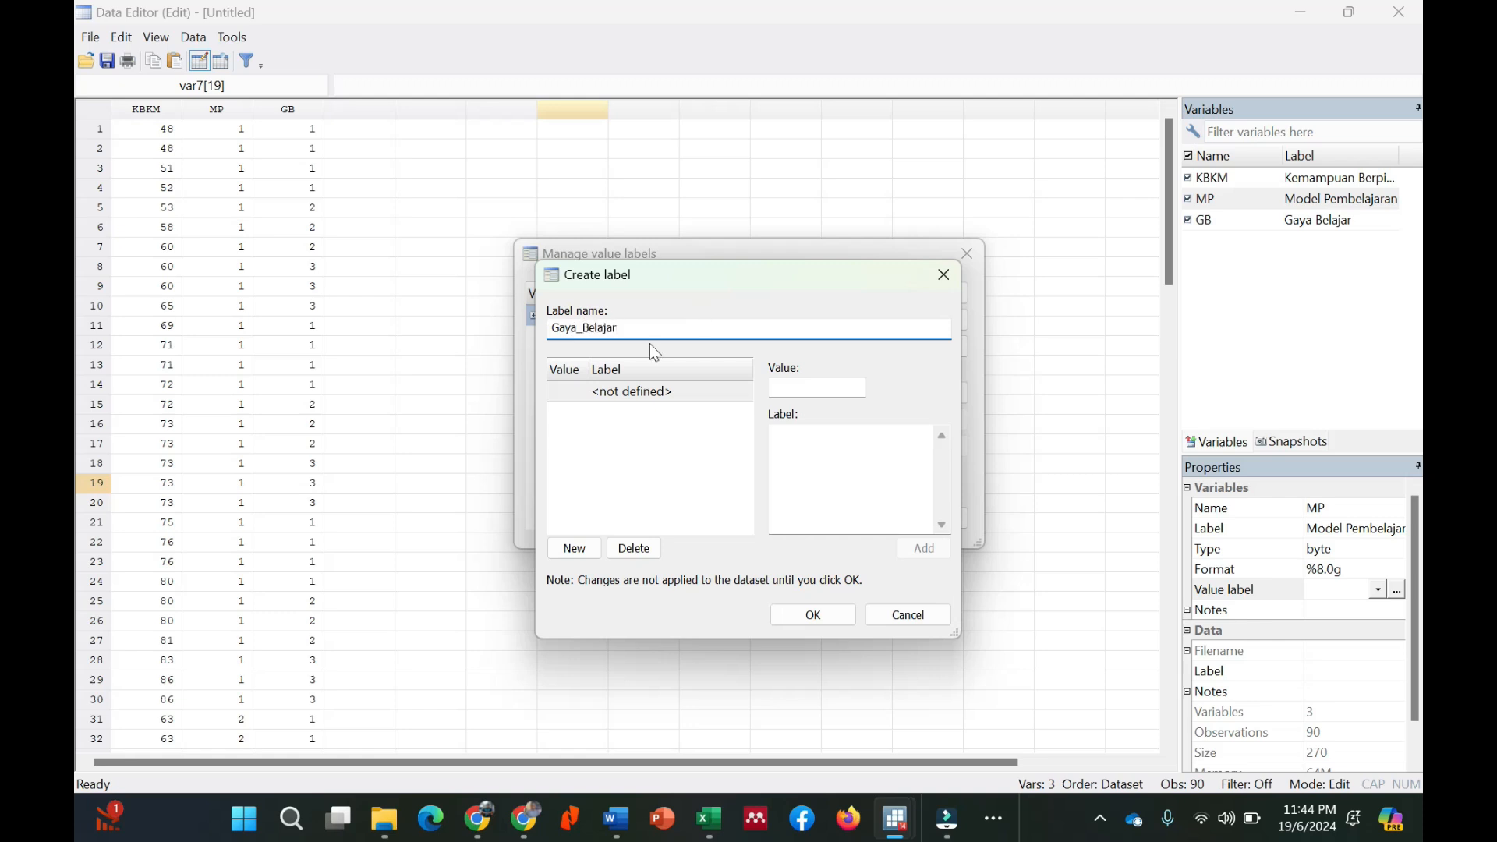
left_click(812, 387)
type("1")
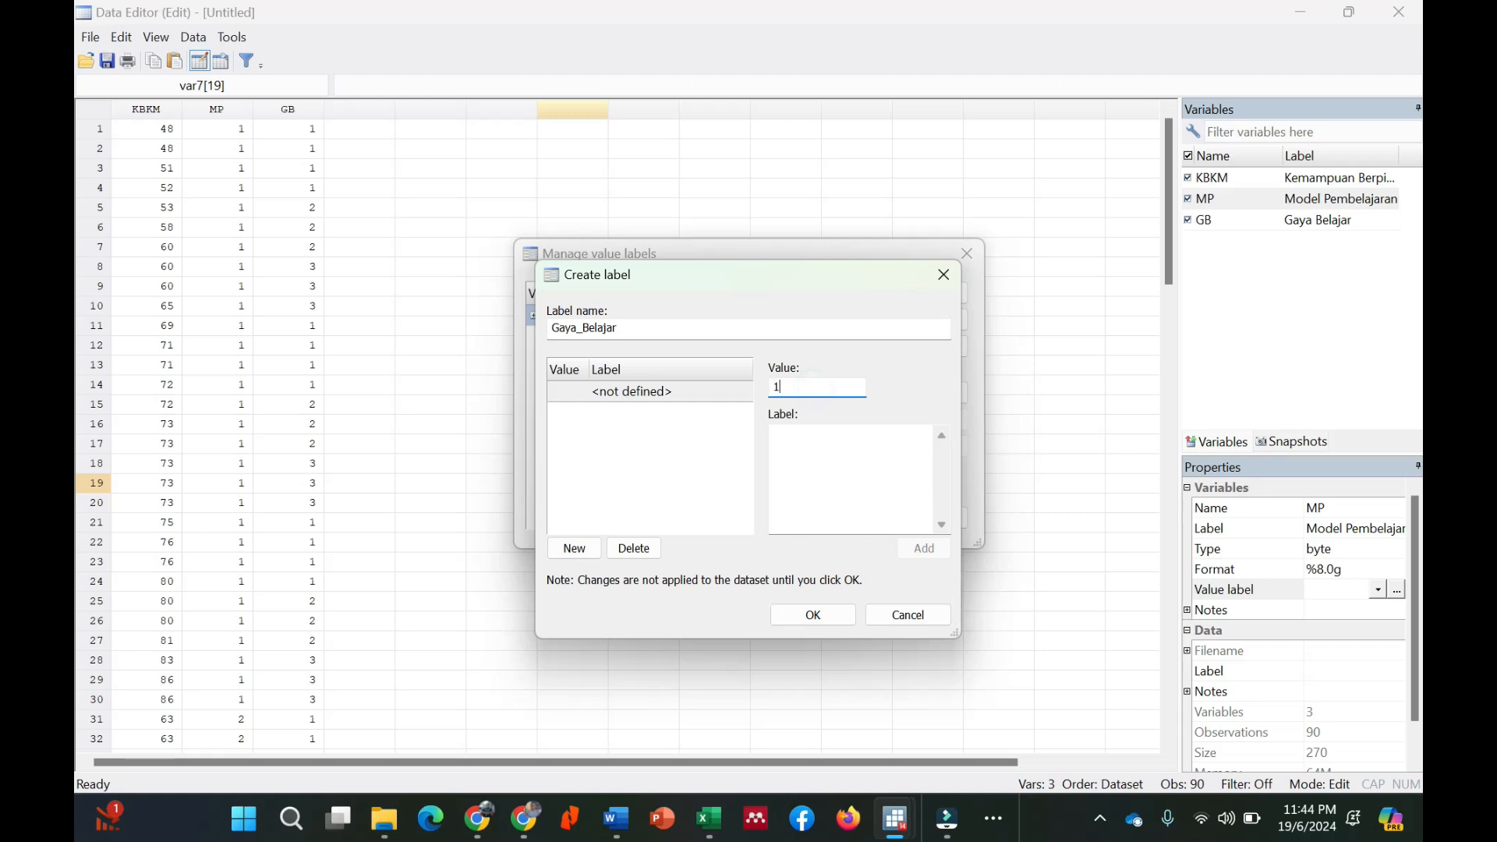
left_click(806, 453)
type("Audi")
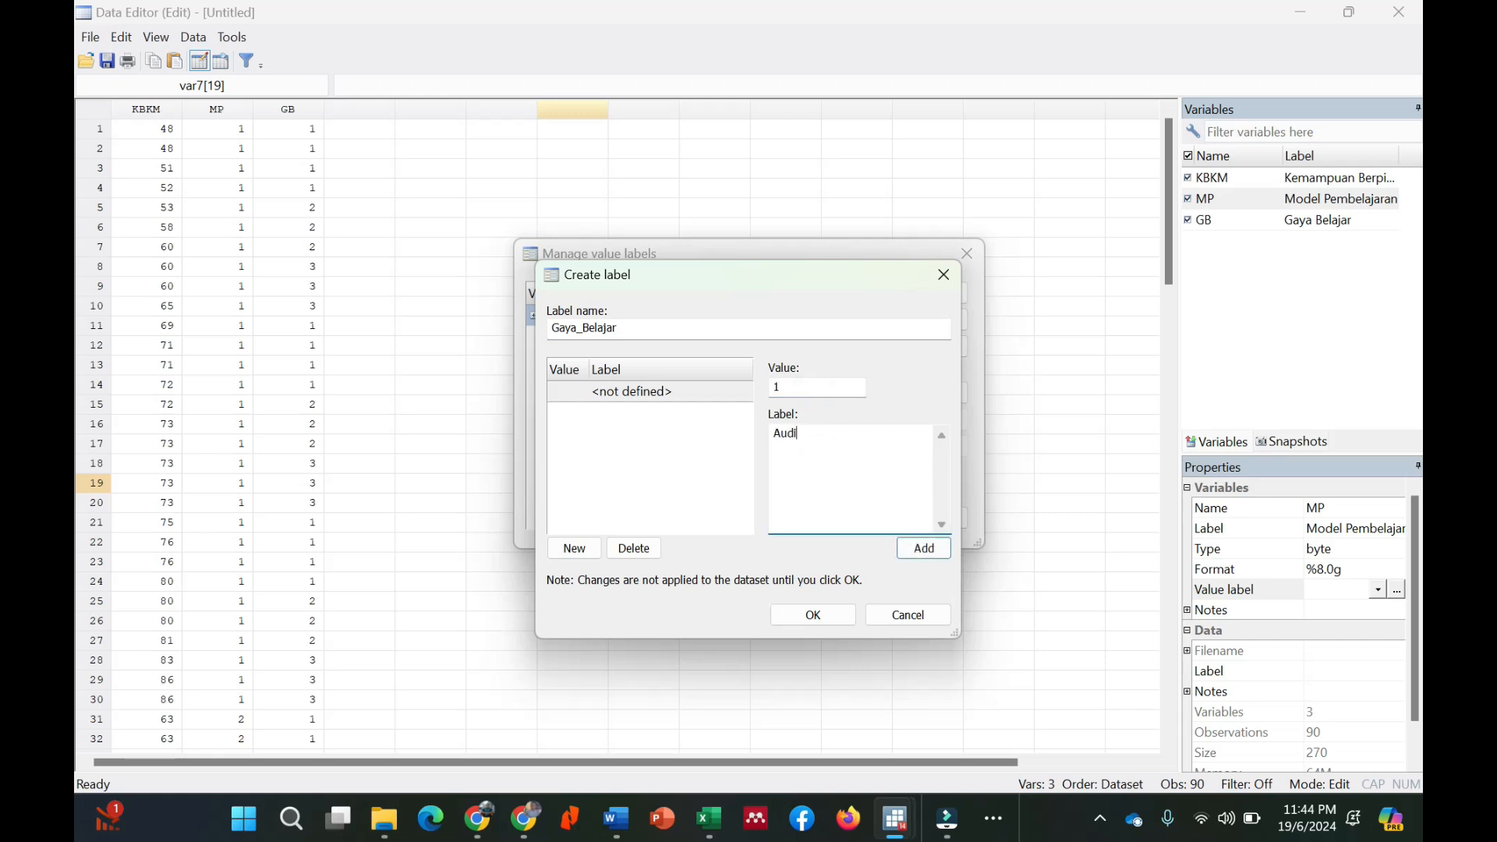
type("tory")
left_click(921, 546)
Step: Add value 2 as "Visual" and value 3 as "Kinestetik" to the Gaya_Belajar label and save it
type("2")
left_click(826, 440)
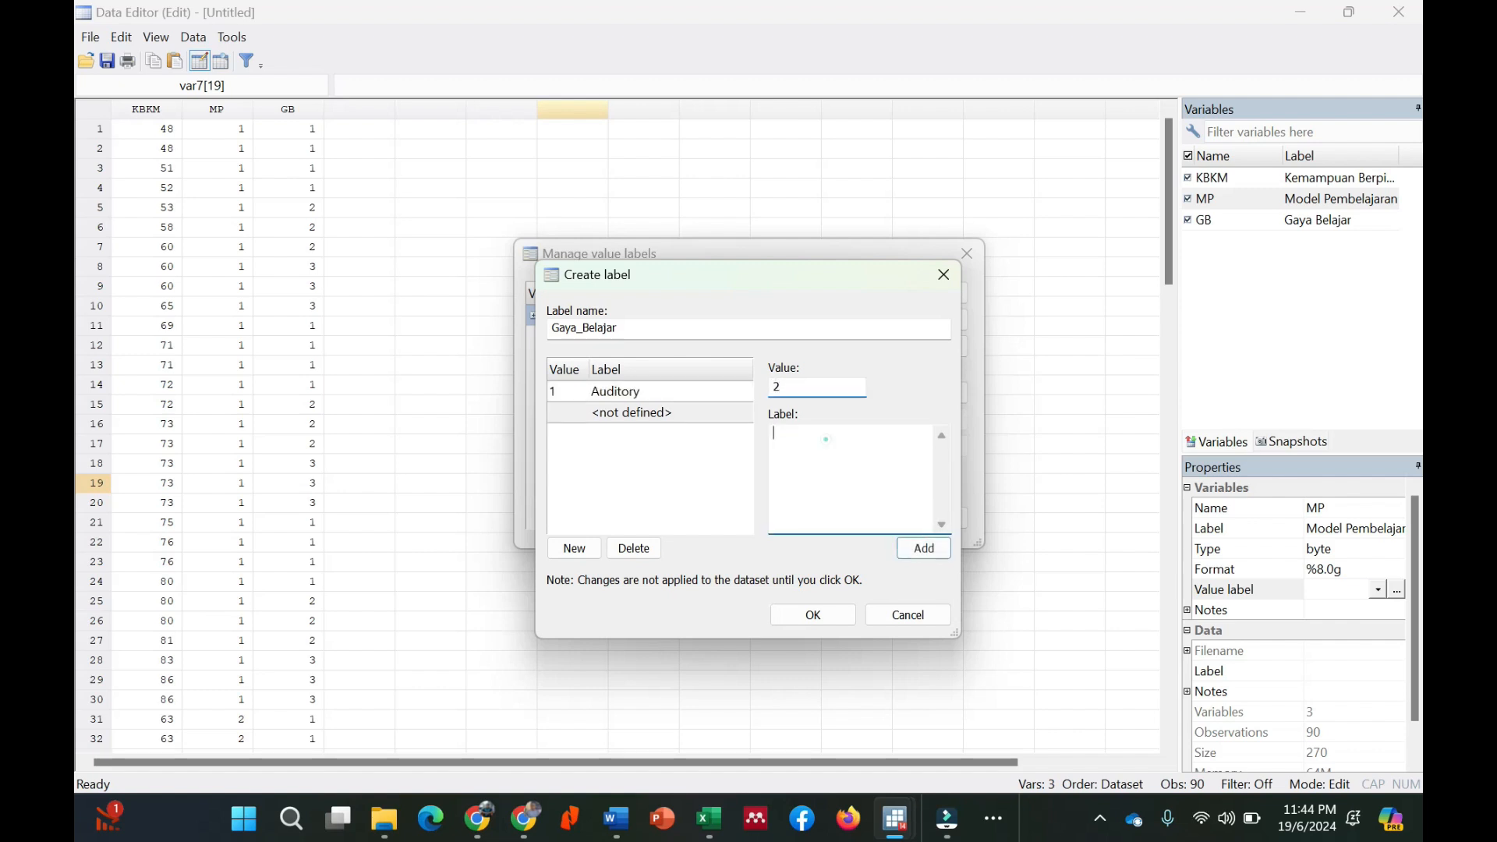
type("Visual")
left_click(923, 547)
type("3")
left_click(855, 479)
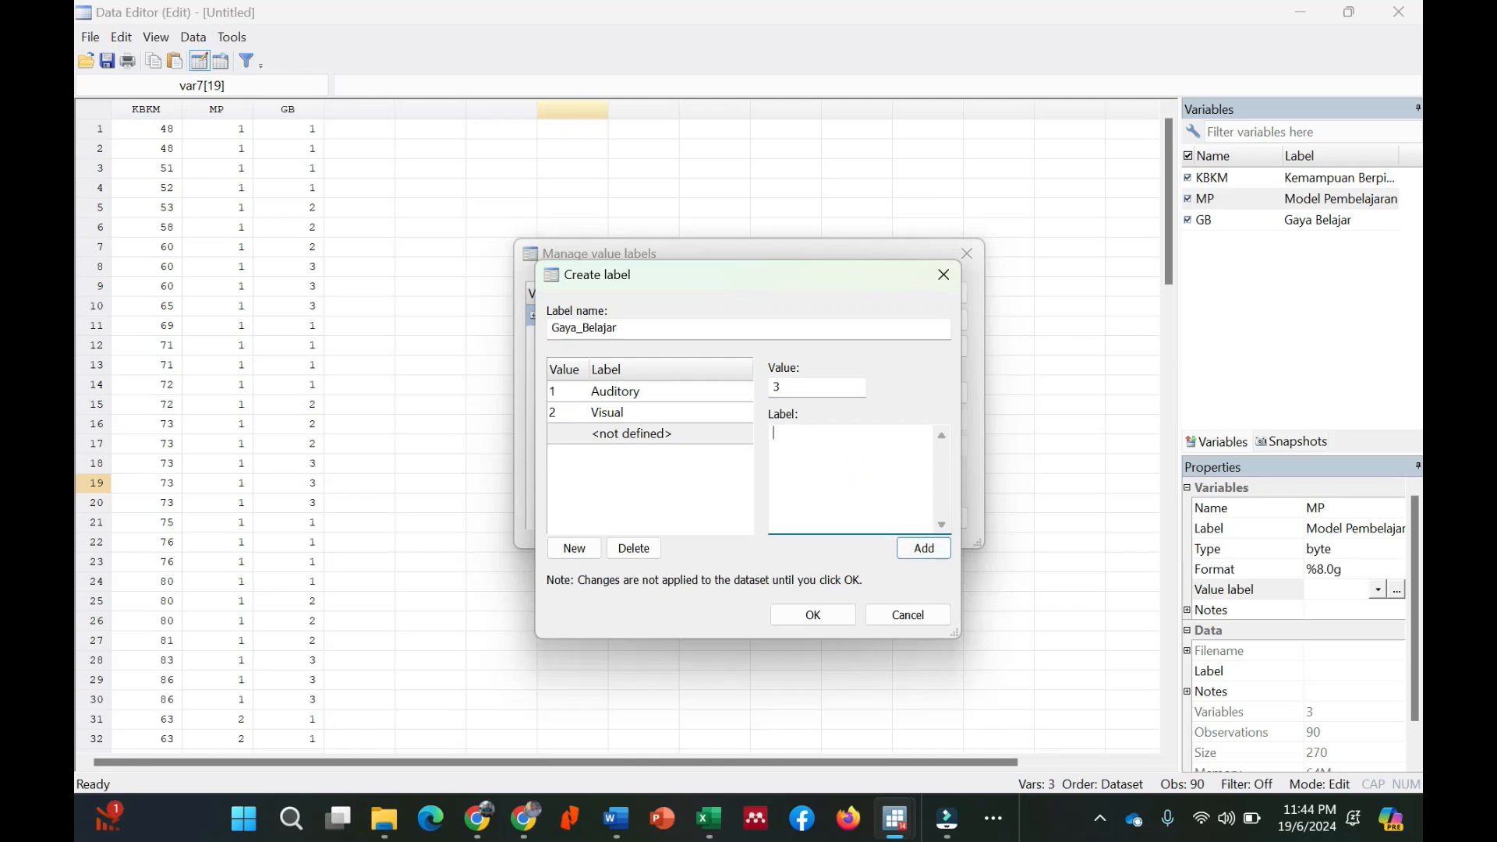
type("Kinestetik")
left_click(923, 550)
left_click(828, 617)
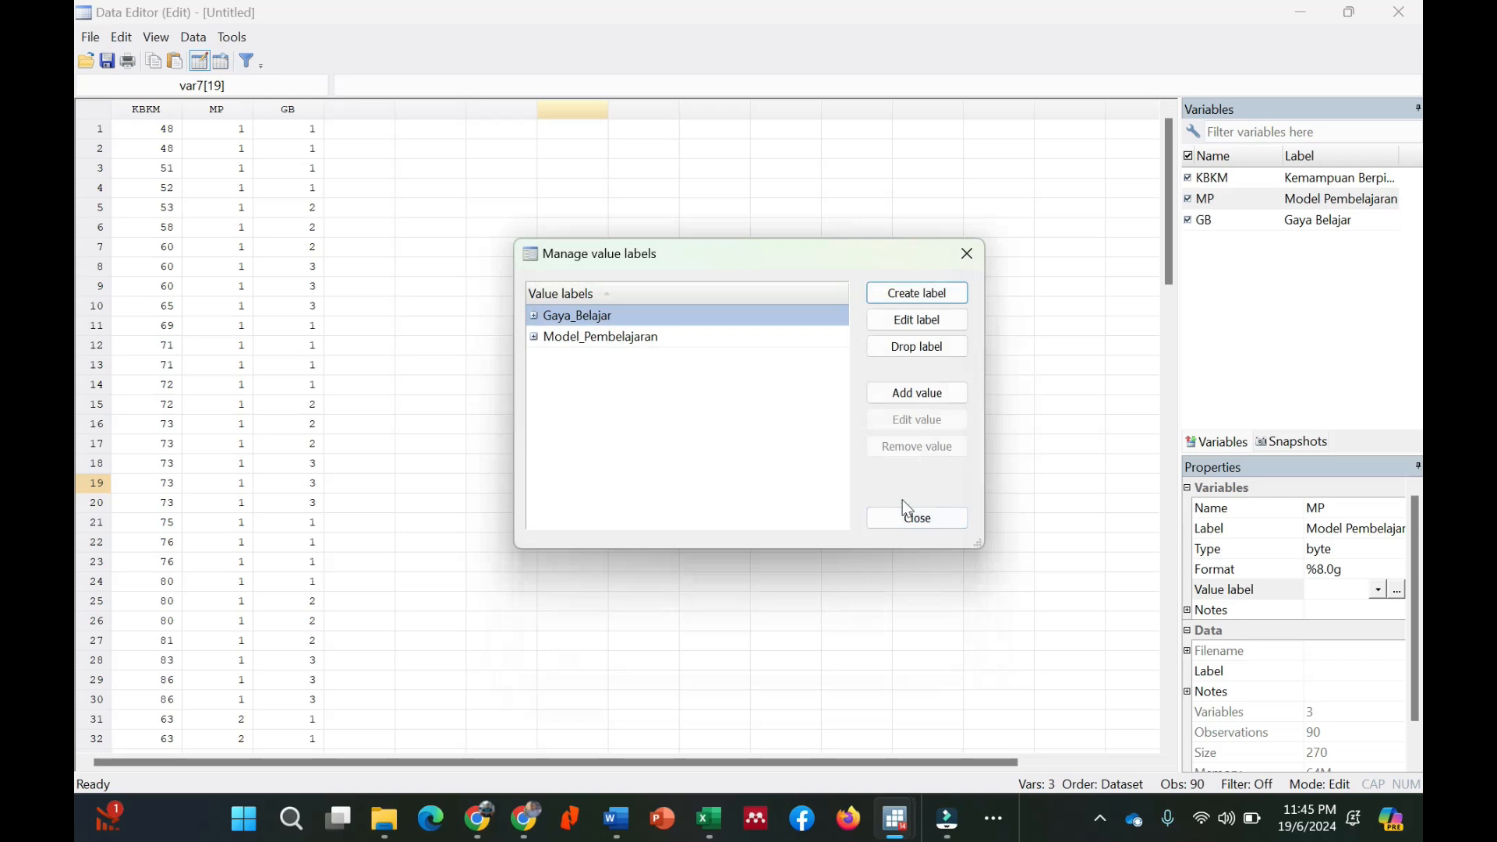
Step: Close the value label manager and assign the Model_Pembelajaran value label to the MP variable
left_click(636, 338)
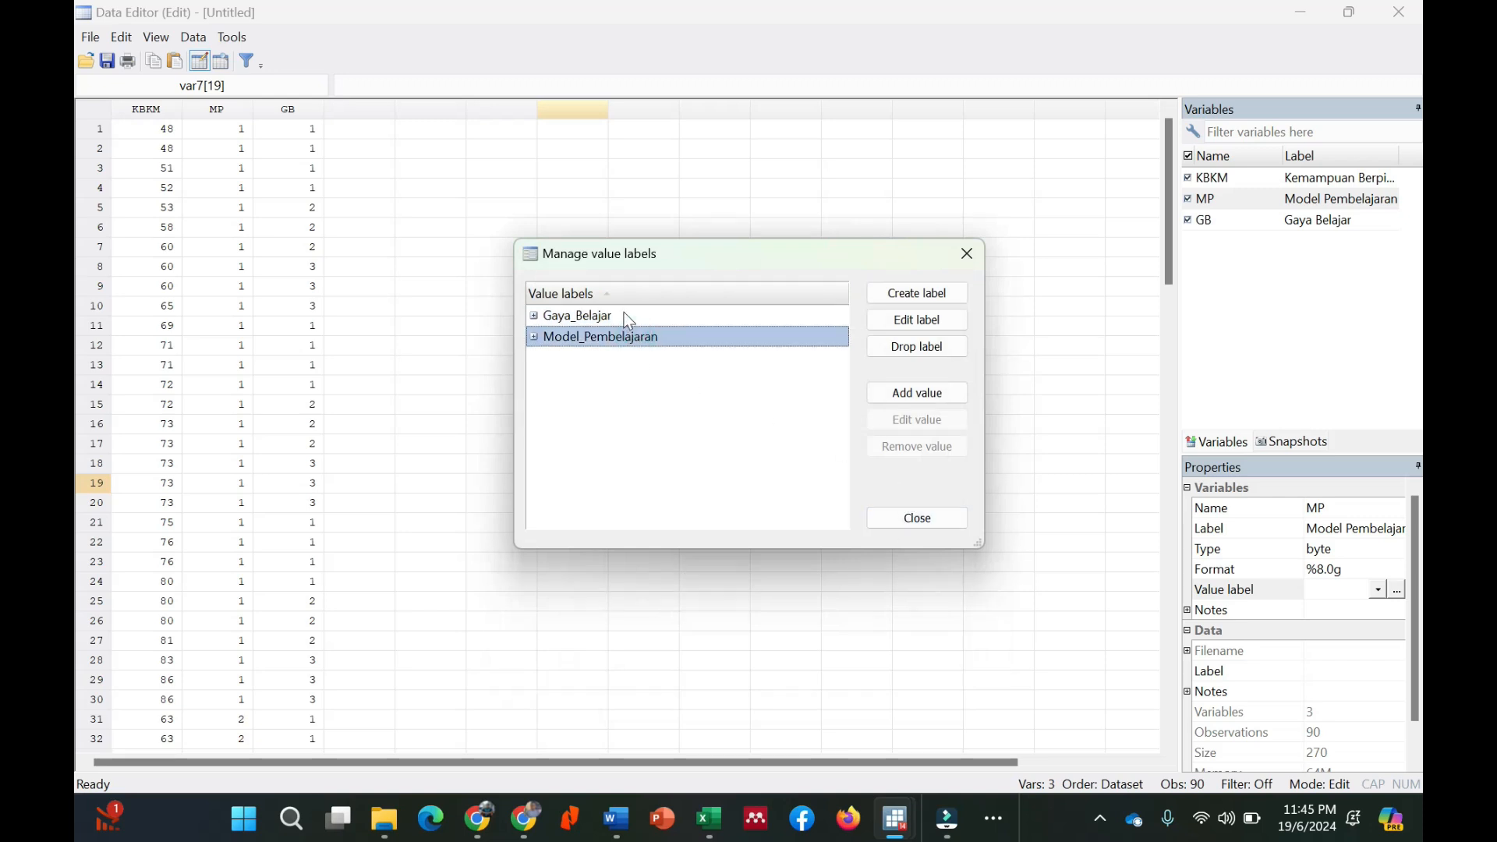
left_click(626, 316)
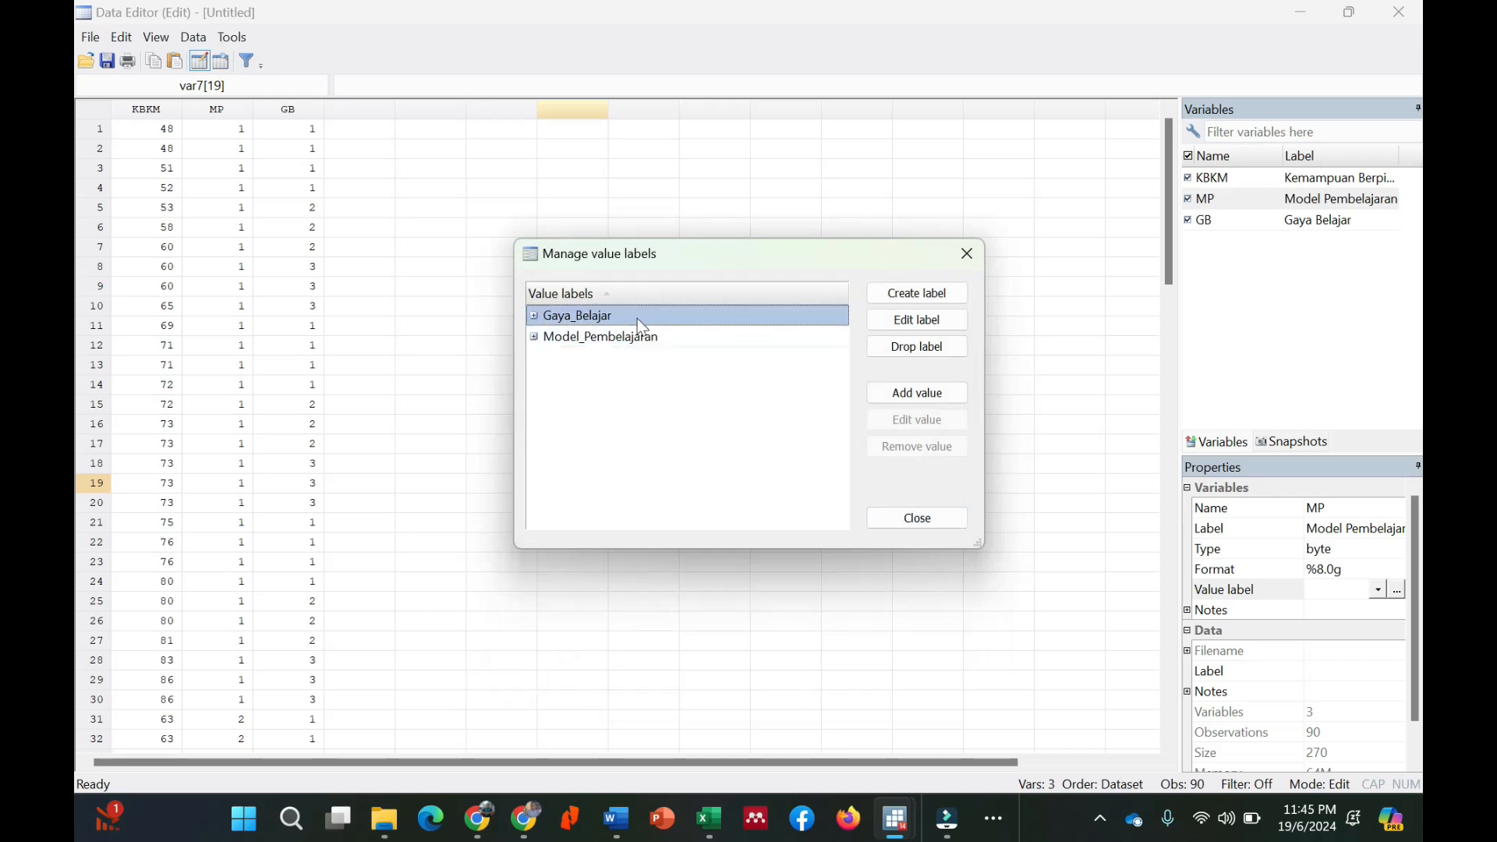
left_click(933, 519)
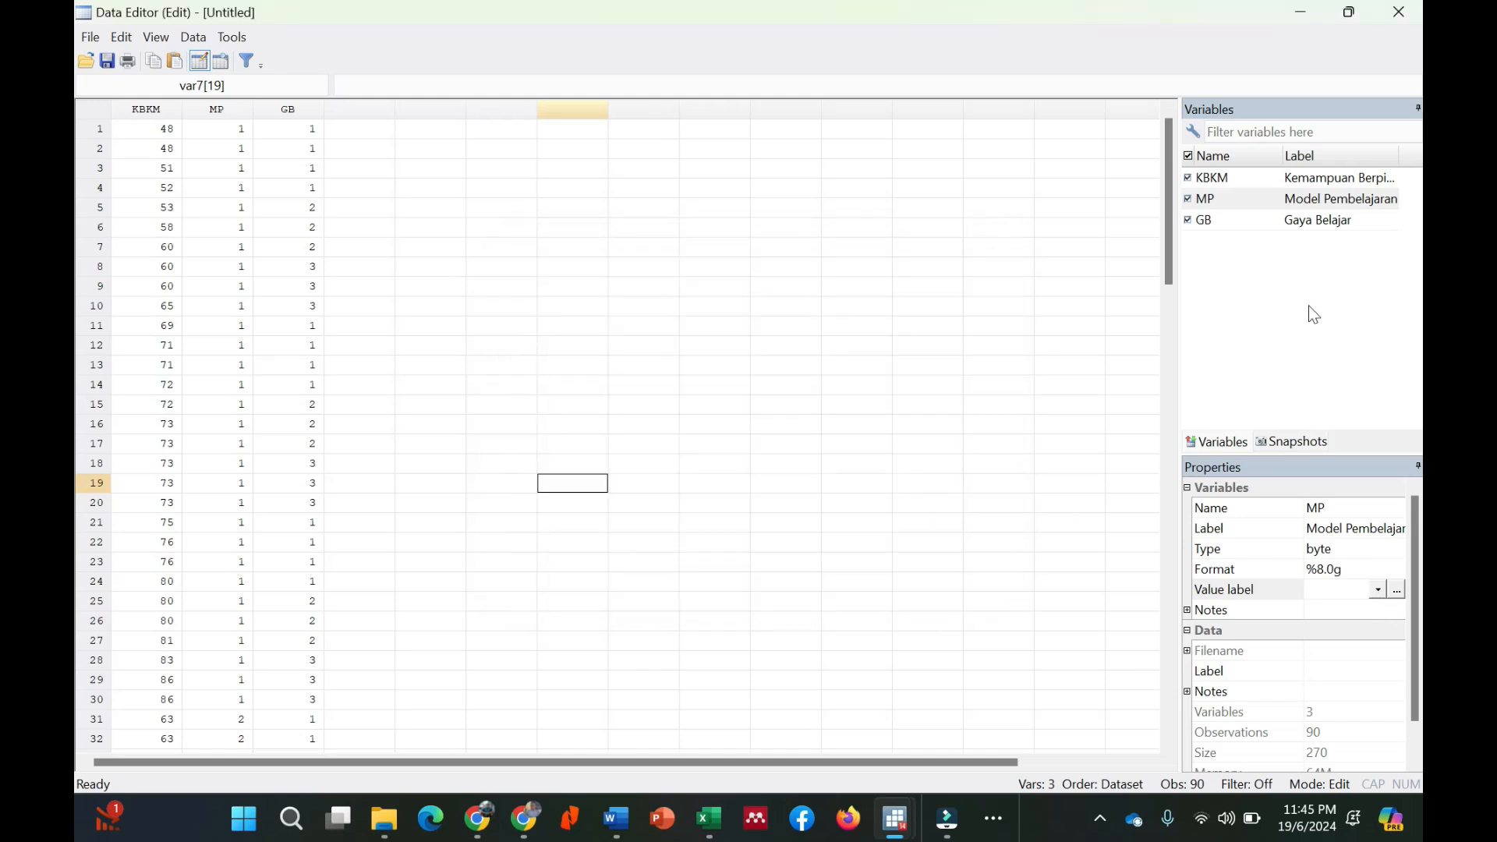
left_click(1250, 196)
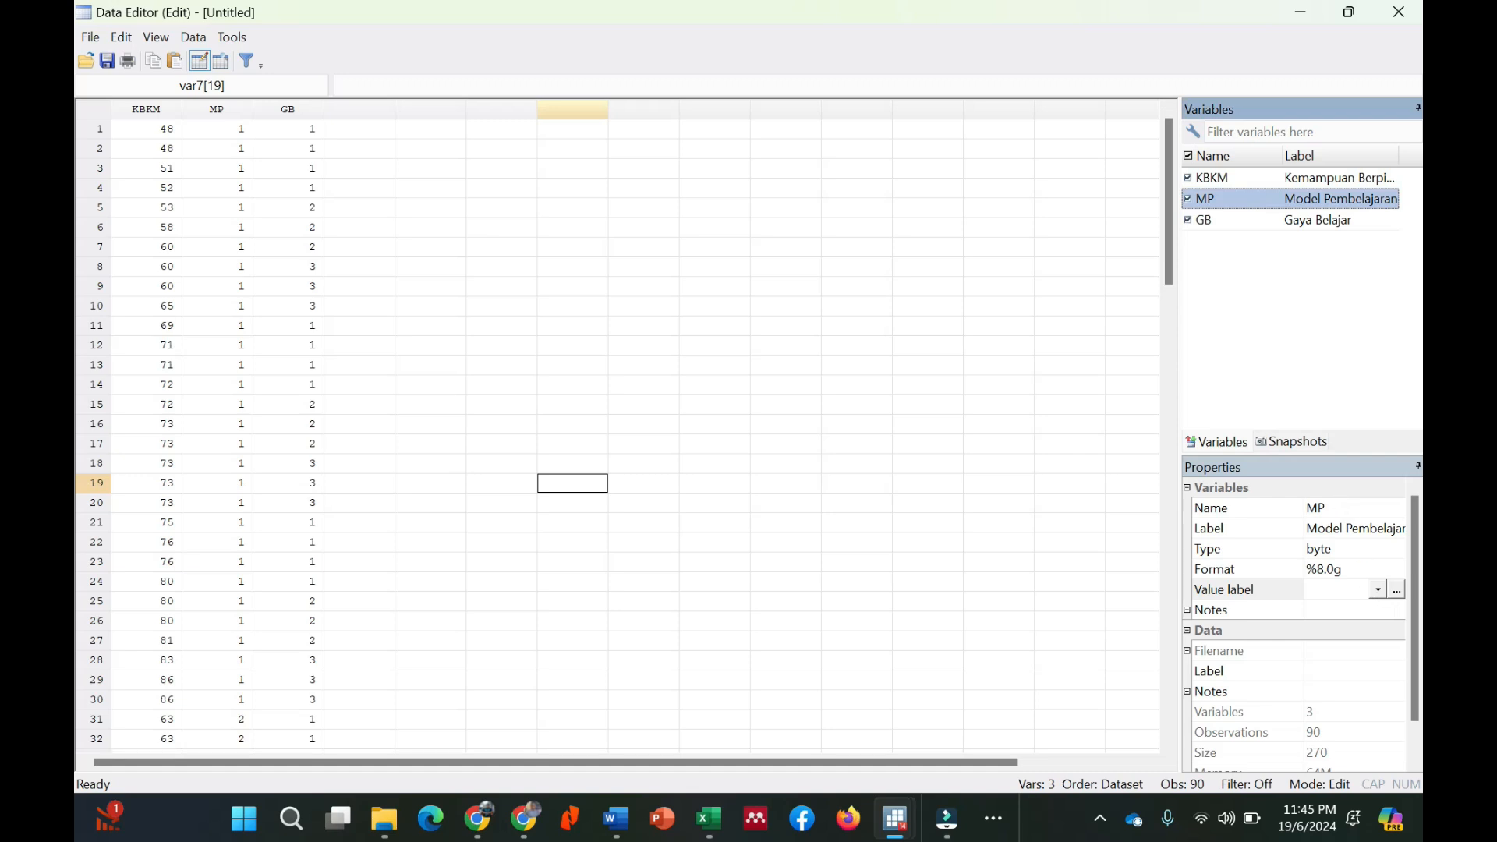
left_click(1378, 589)
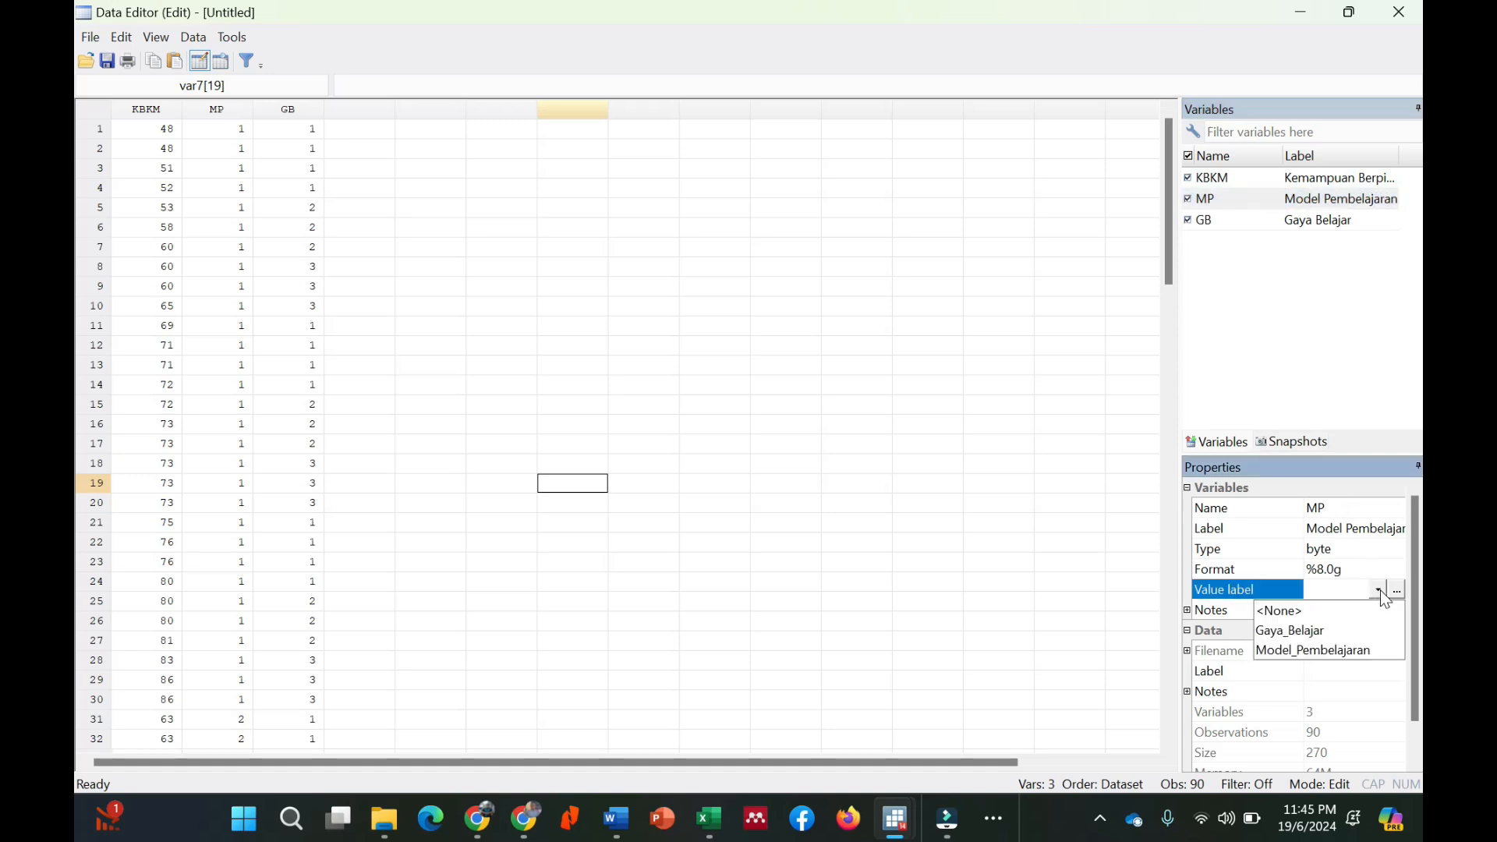
left_click(1343, 650)
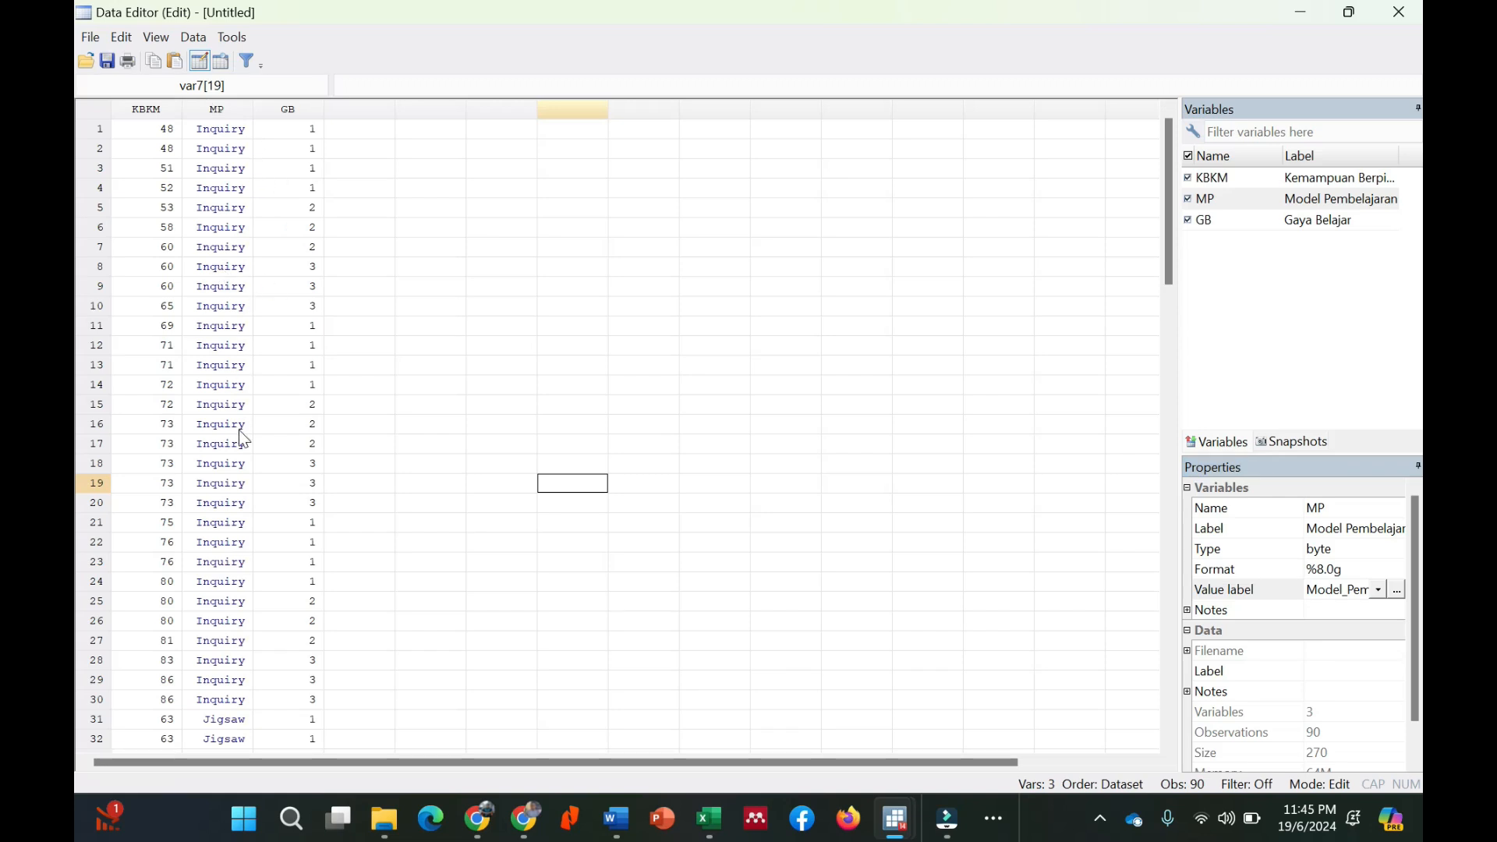
Step: Assign the Gaya_Belajar value label to the GB variable
mouse_move(1166, 185)
left_mouse_down()
mouse_move(1192, 326)
mouse_move(1185, 499)
mouse_move(1130, 227)
mouse_move(1157, 435)
mouse_move(1149, 167)
left_mouse_up()
left_click(1255, 225)
left_click(1378, 591)
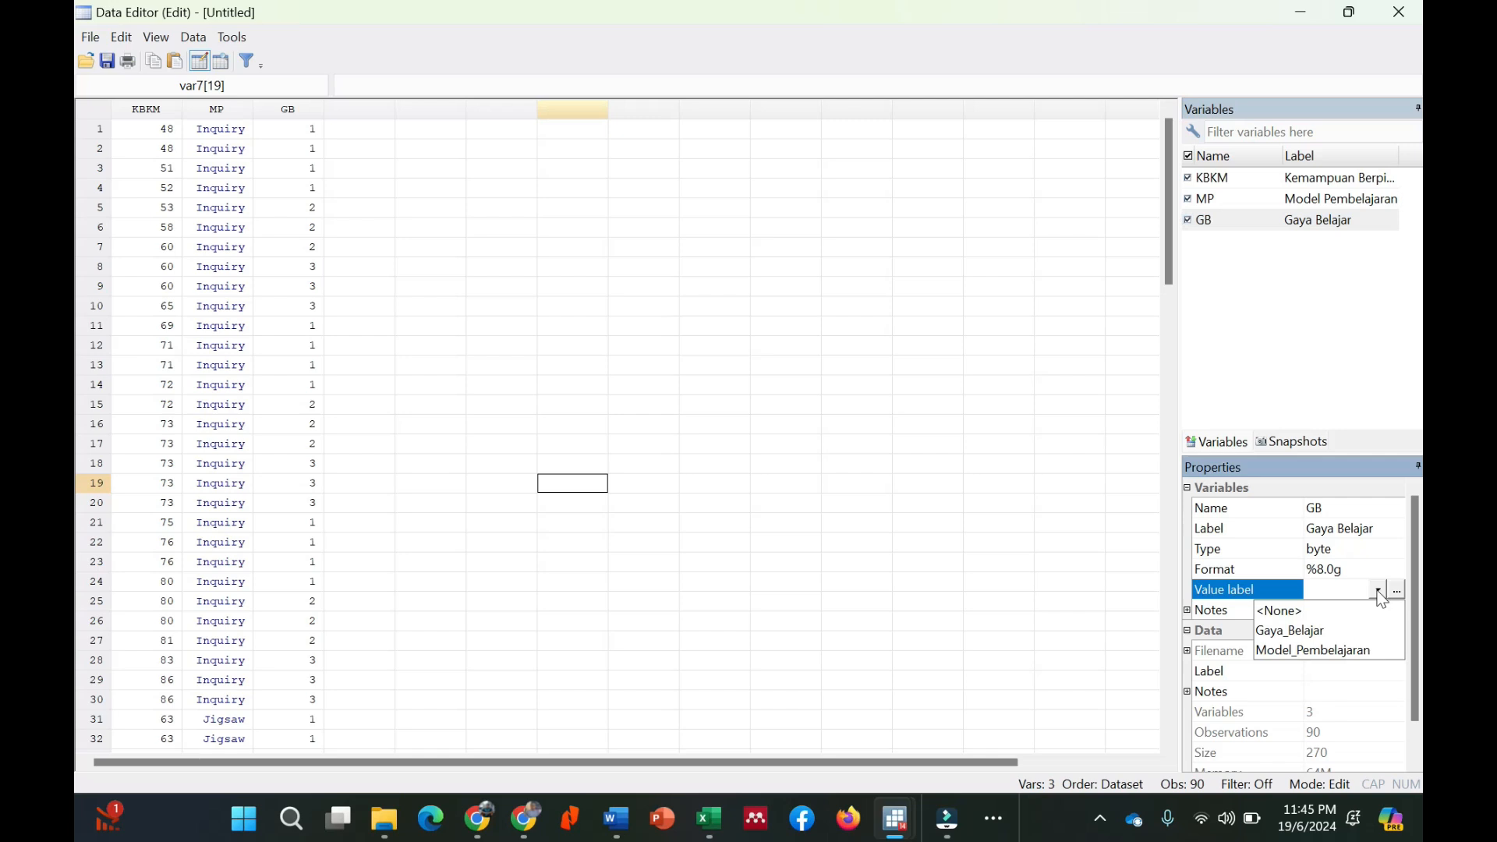
left_click(1326, 630)
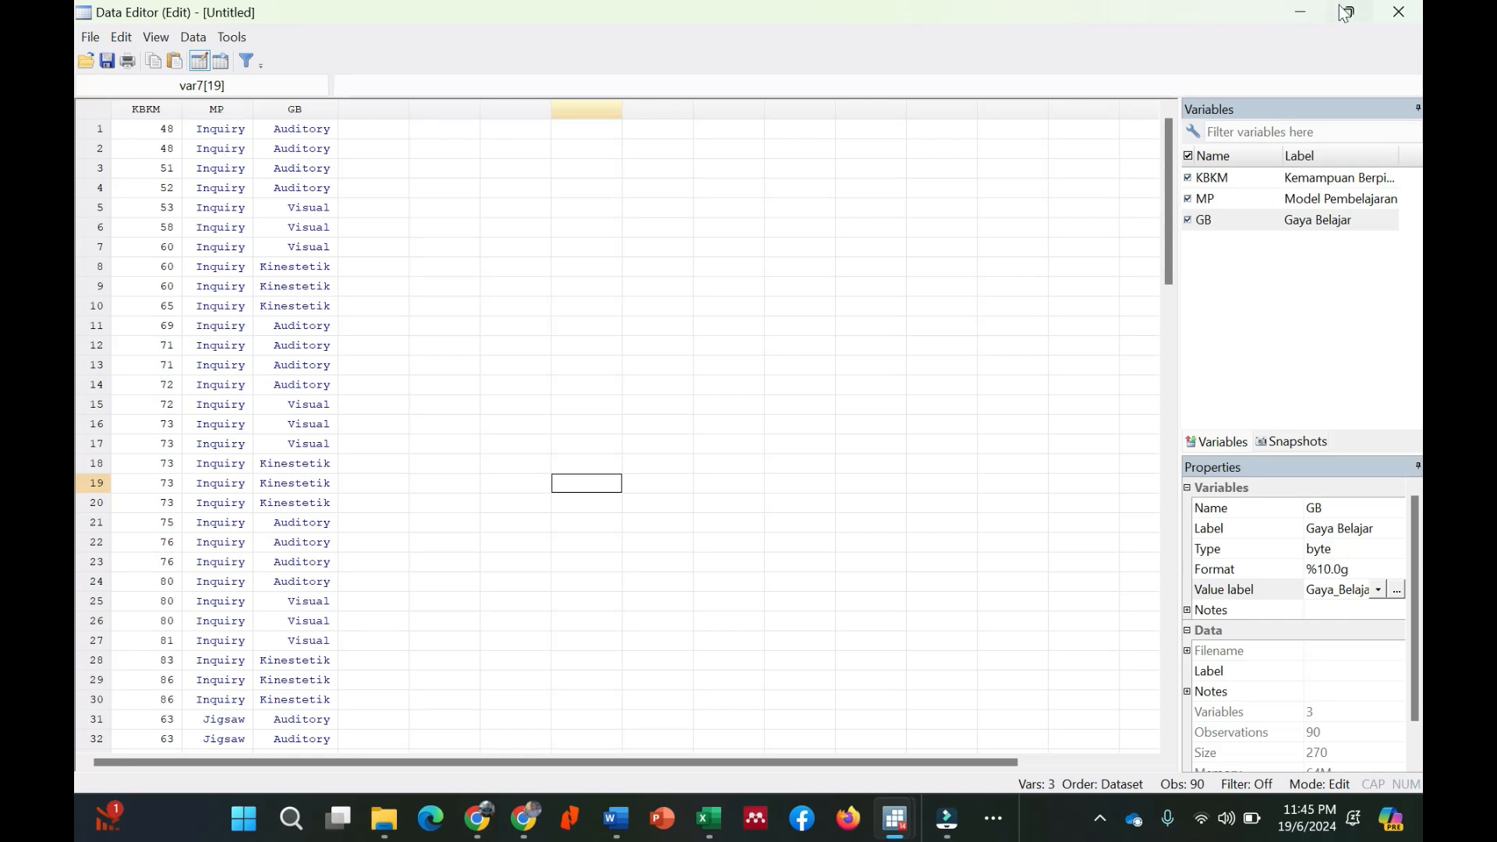
Step: Return to the main Stata window and open the Analysis of variance and covariance dialog
left_click(1301, 12)
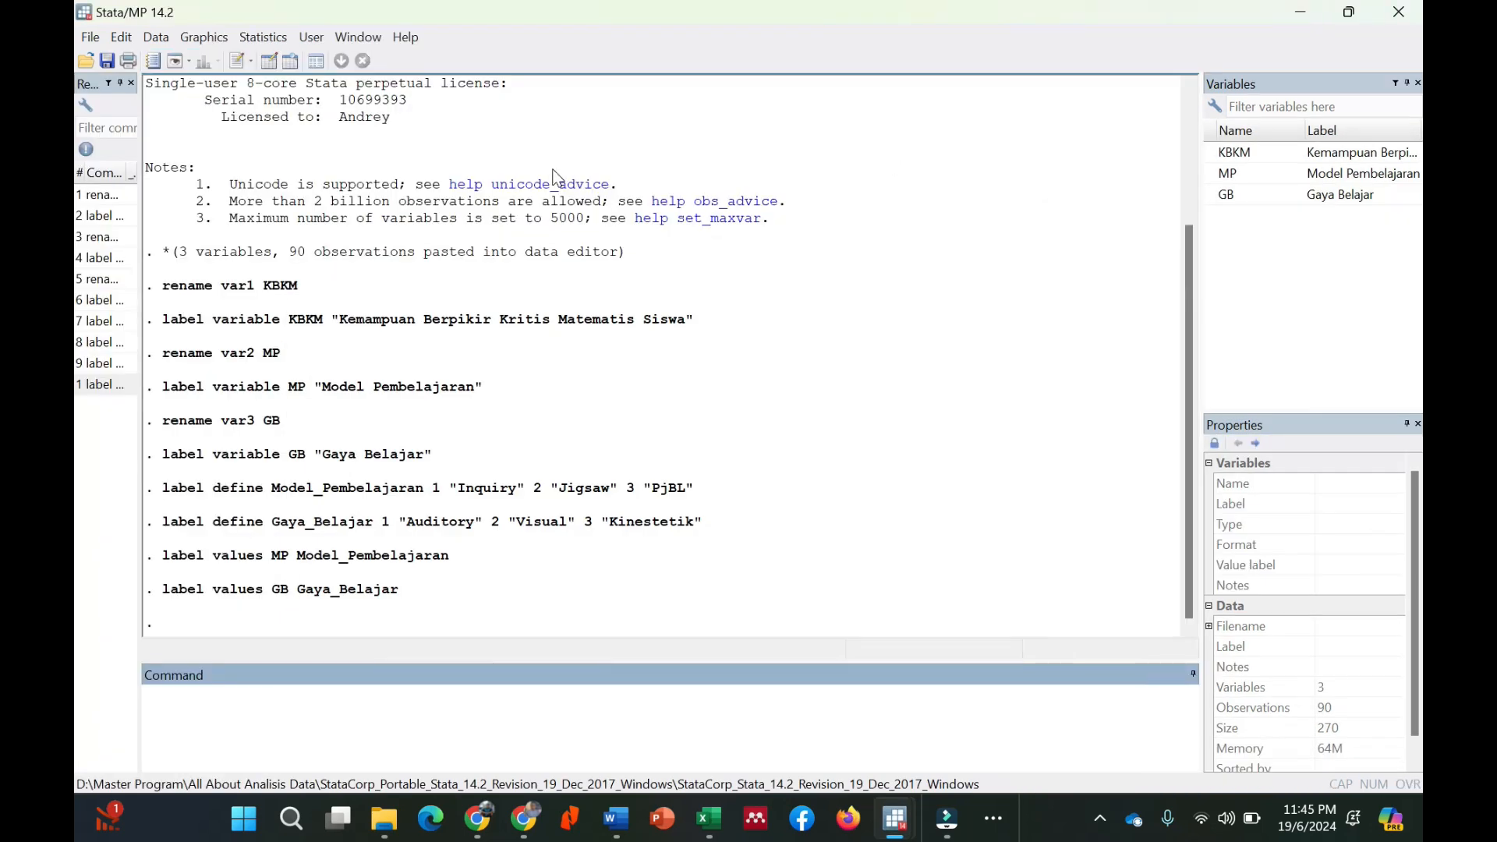
left_click(264, 36)
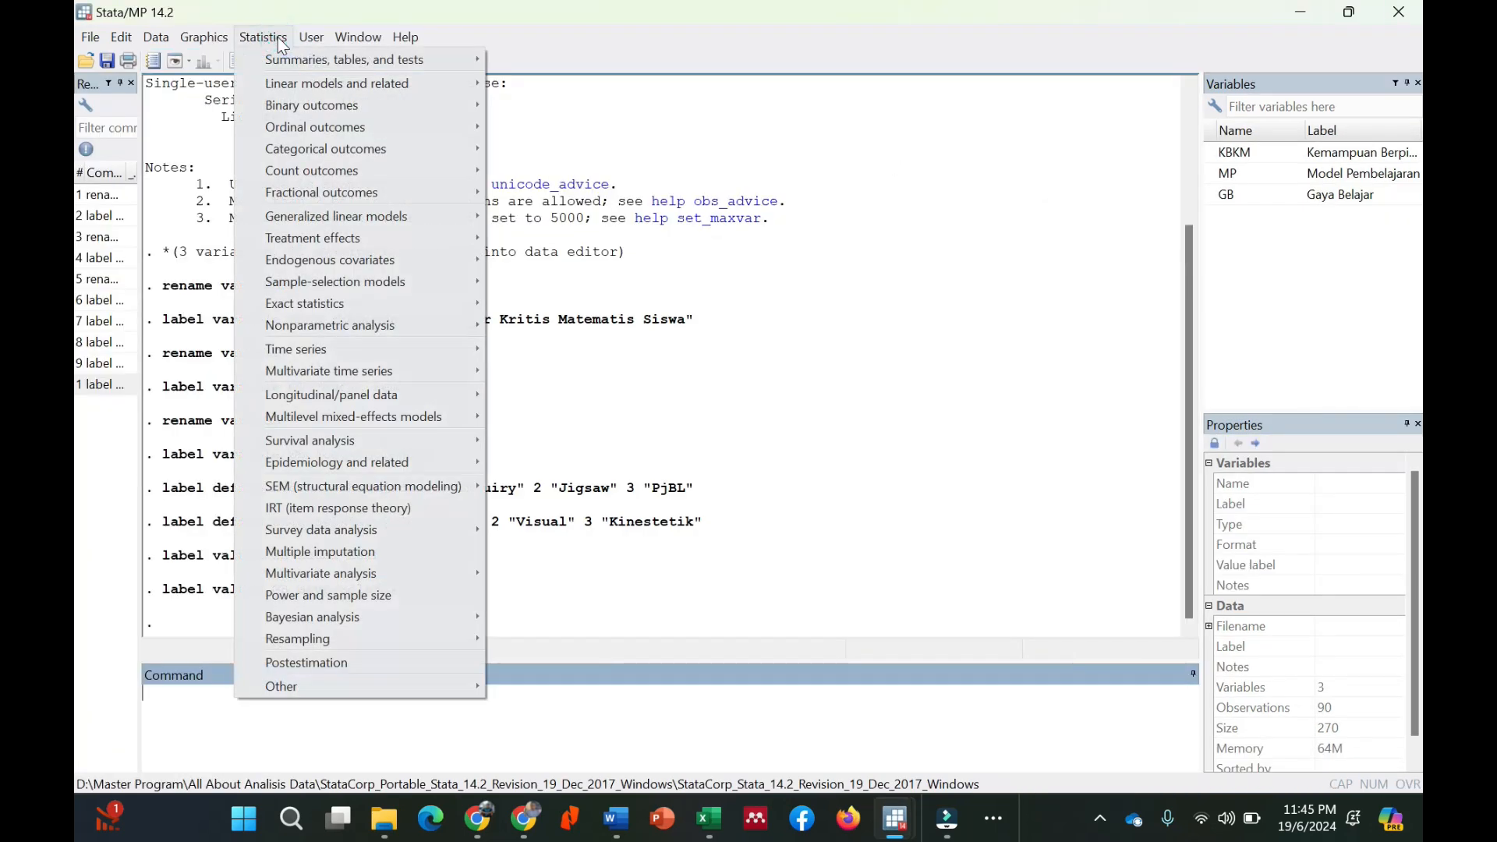
mouse_move(311, 37)
mouse_move(261, 39)
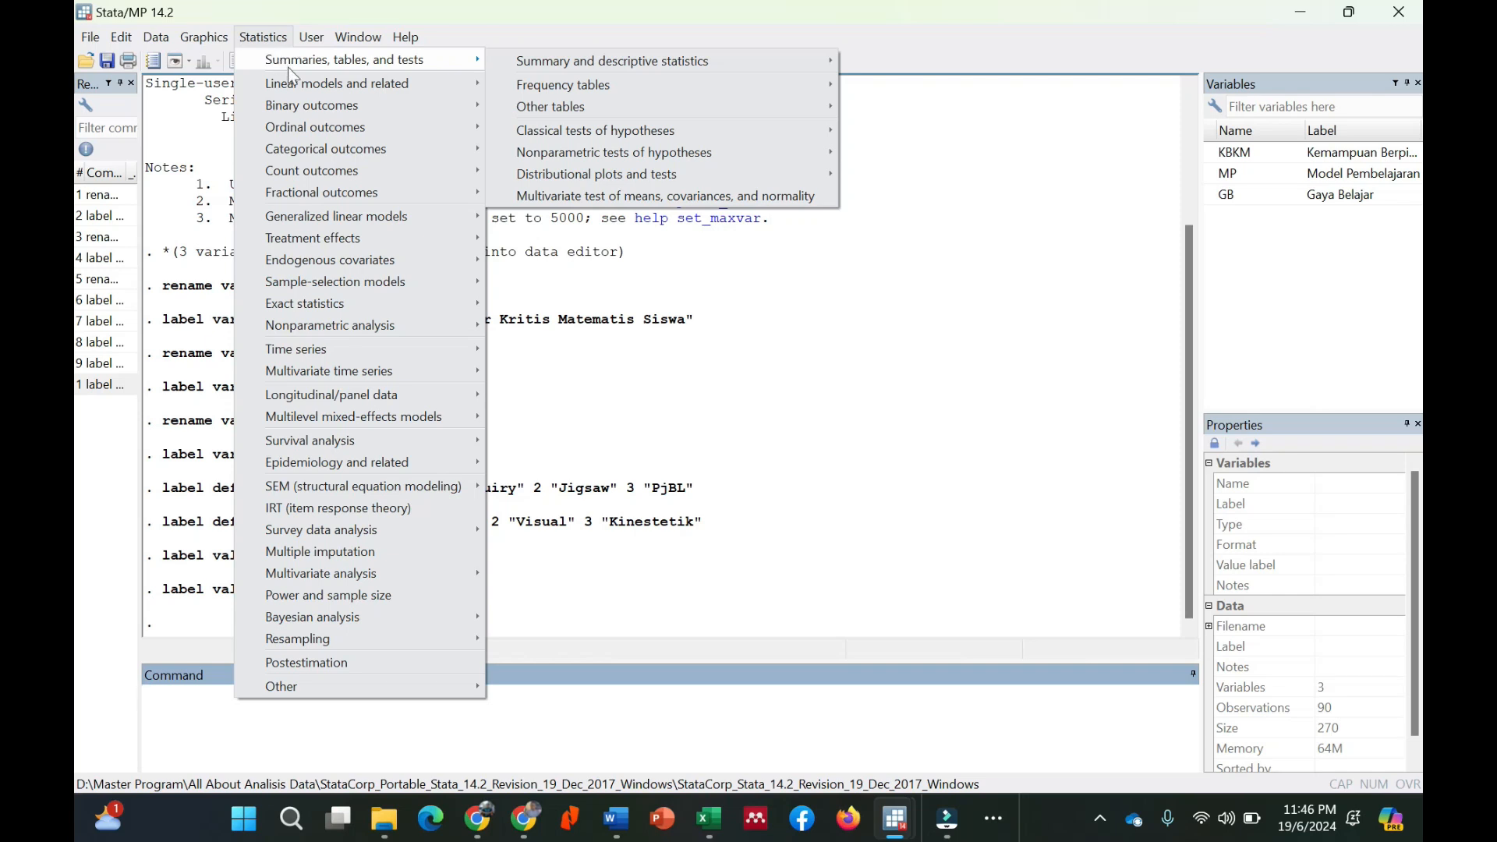
mouse_move(304, 86)
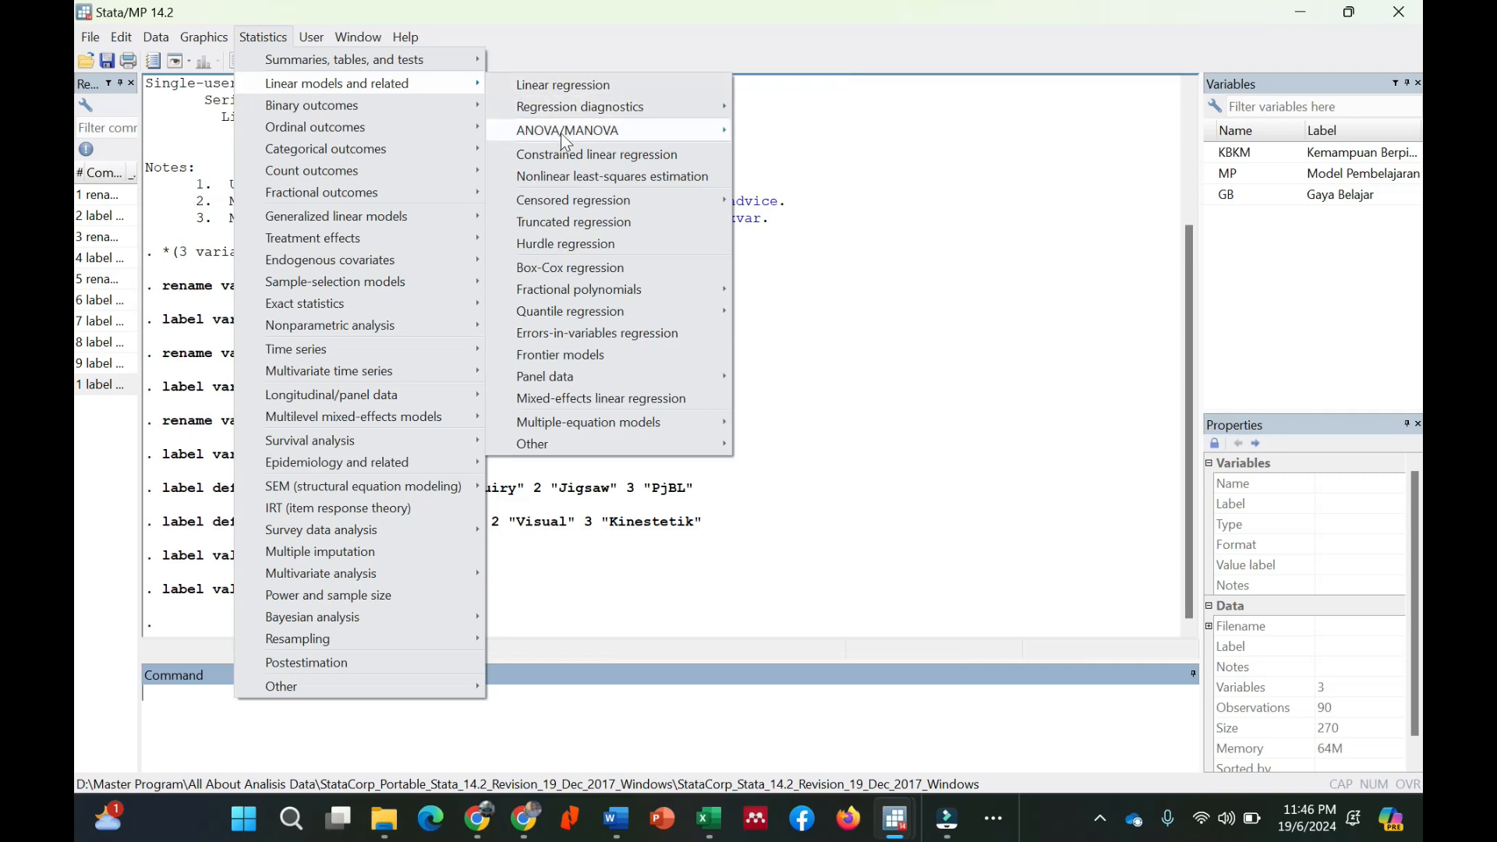
mouse_move(569, 133)
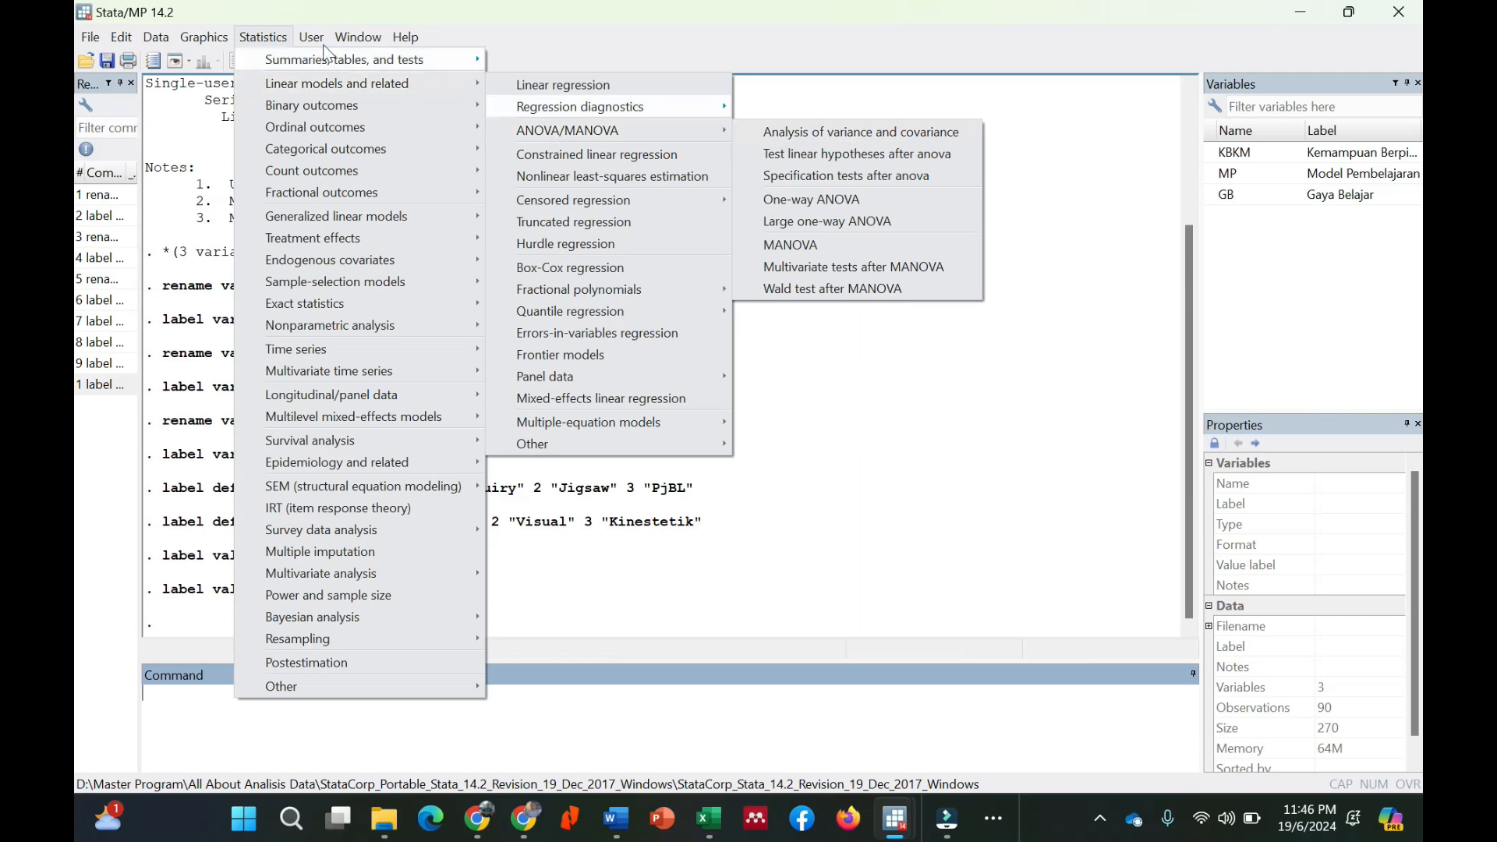
mouse_move(311, 37)
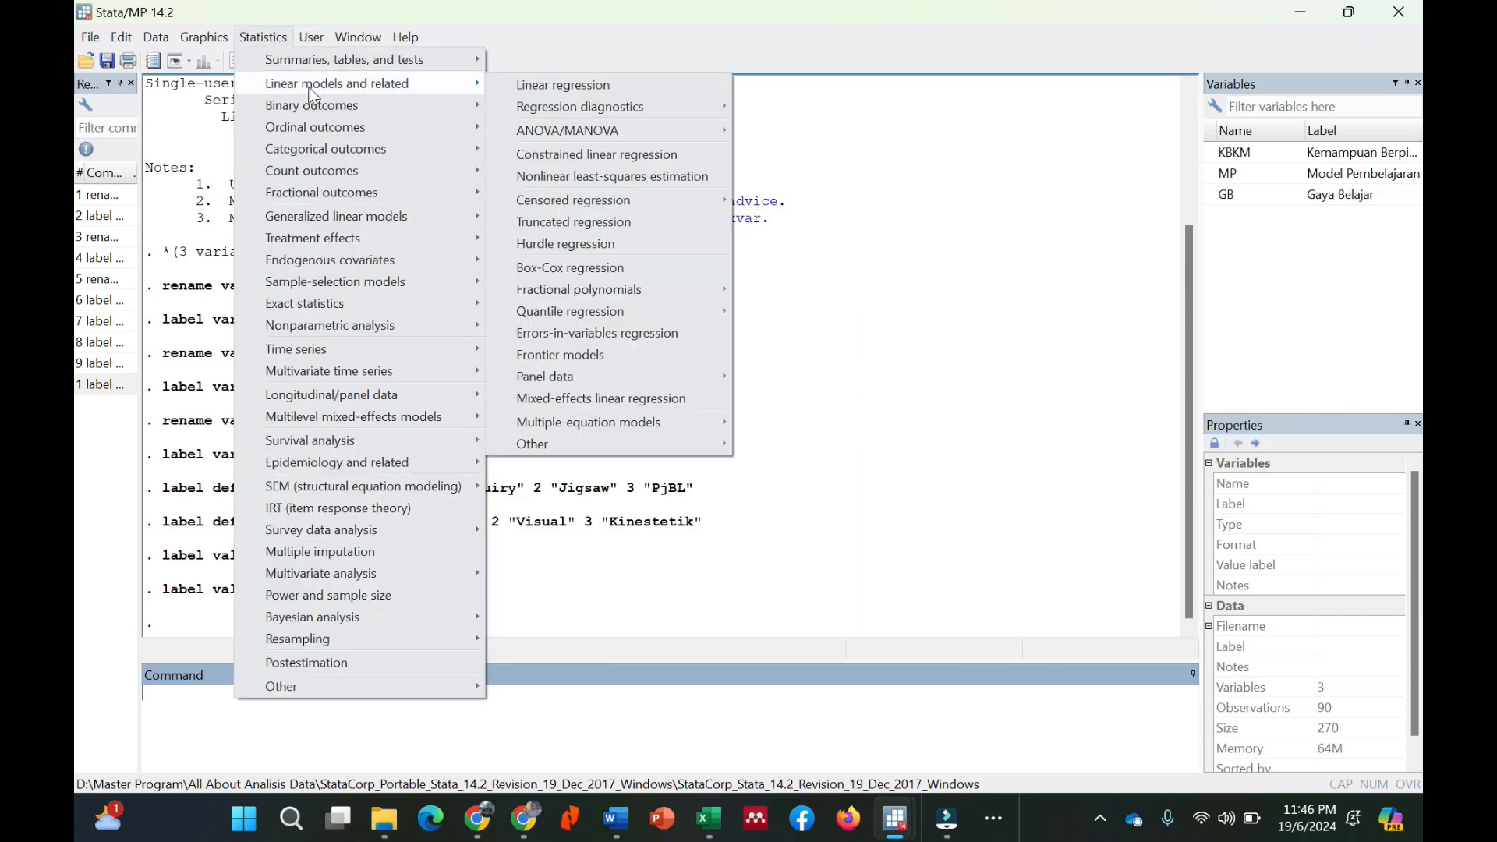
mouse_move(620, 124)
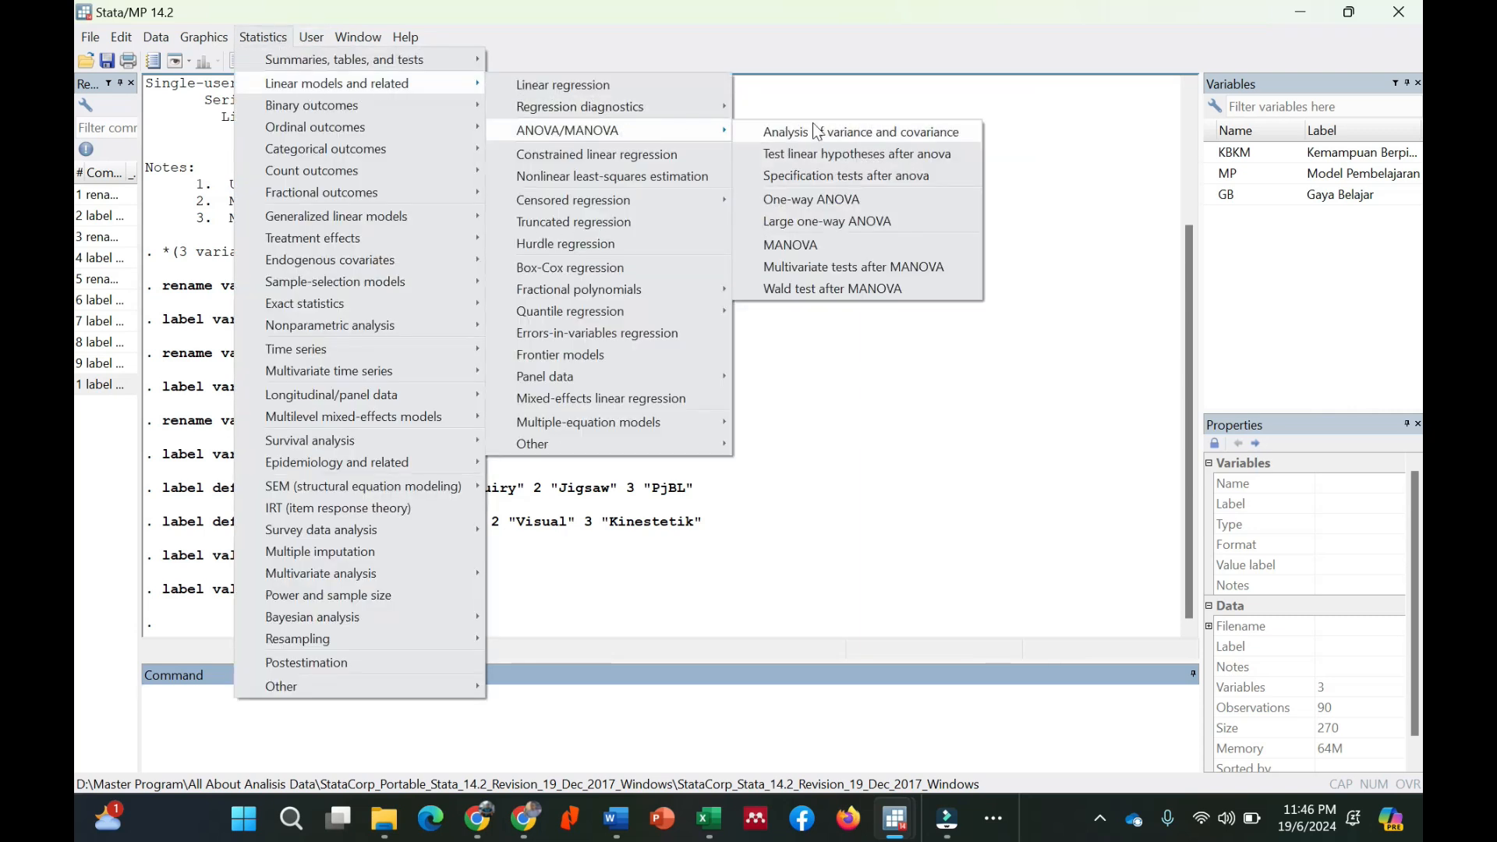
left_click(925, 134)
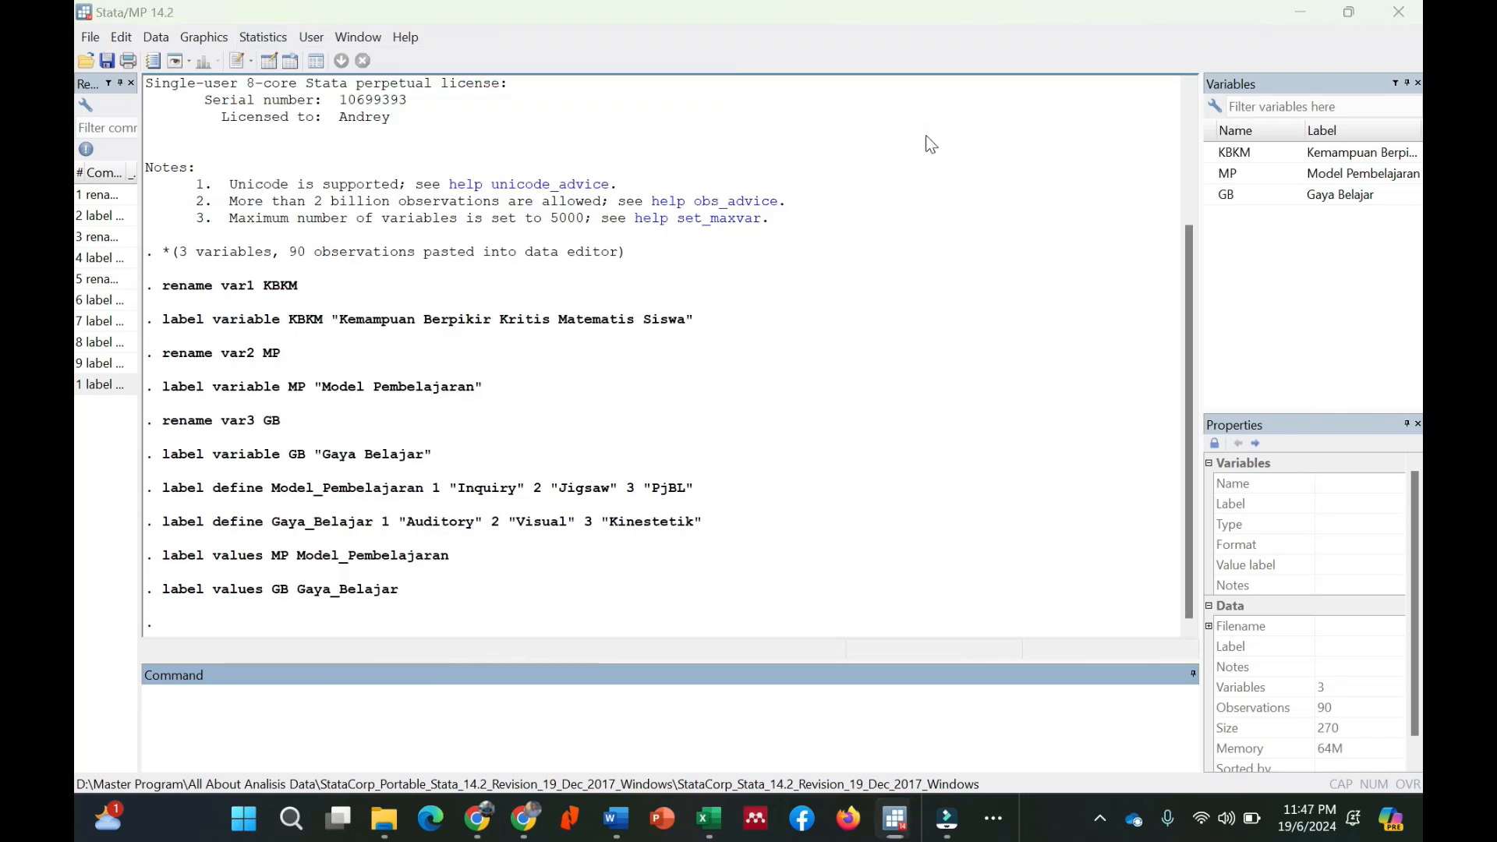
Step: Set KBKM as the dependent variable and enter MP and GB as the model terms
left_click(725, 363)
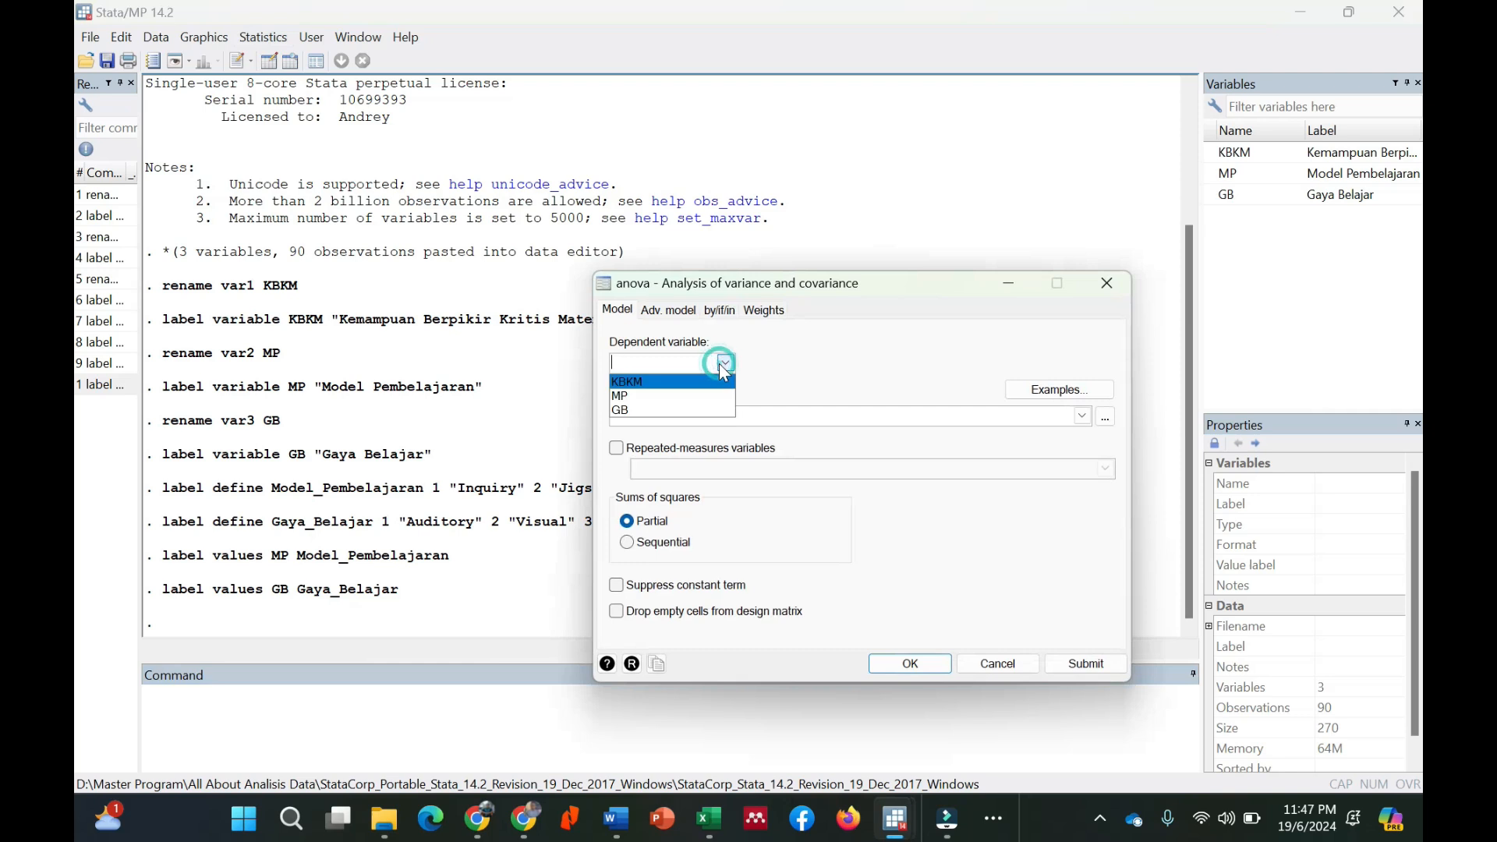
left_click(700, 381)
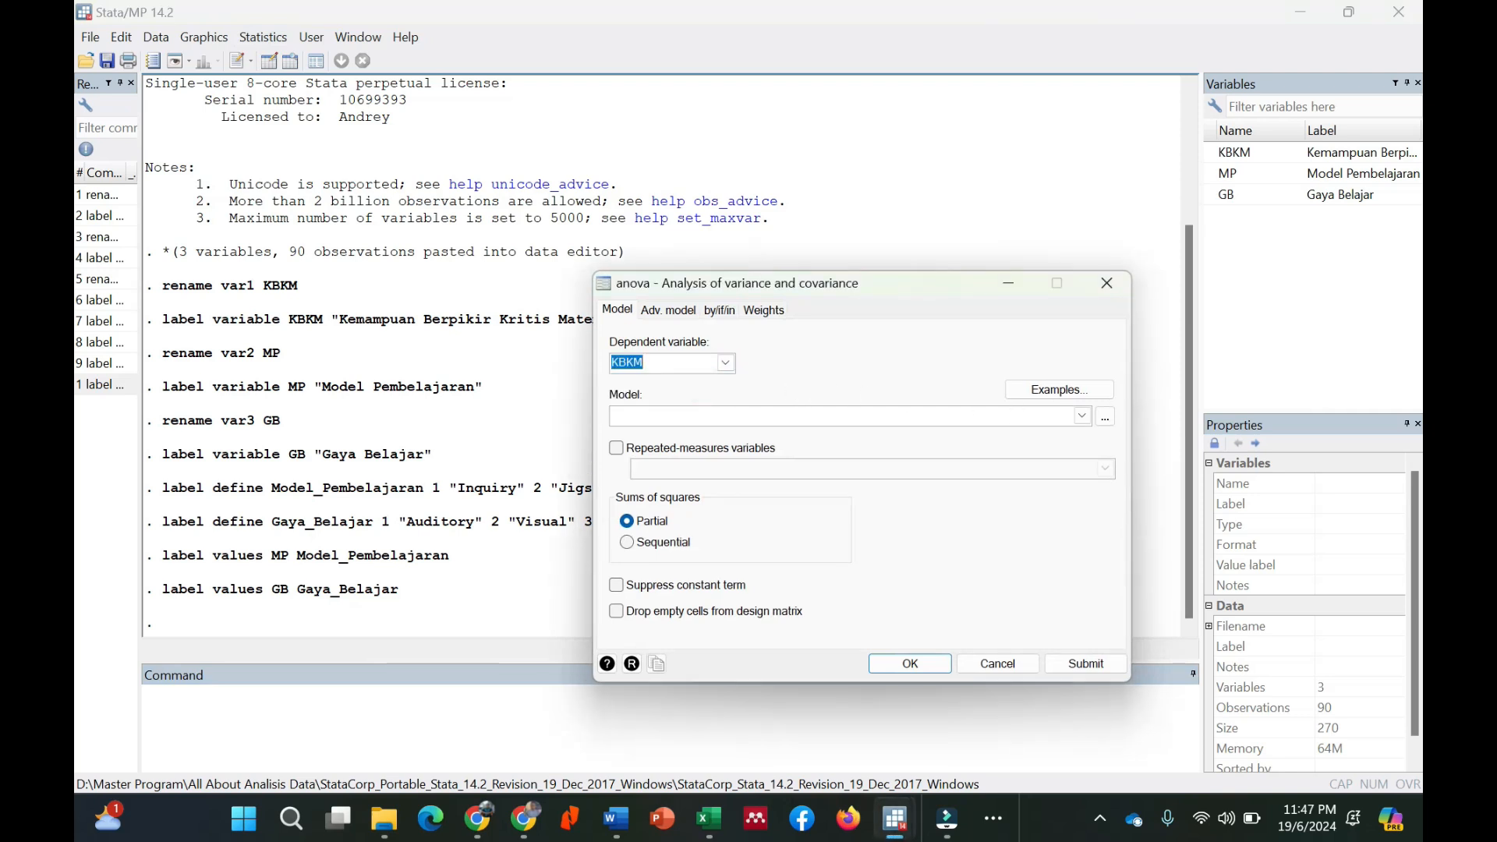
left_click(1082, 416)
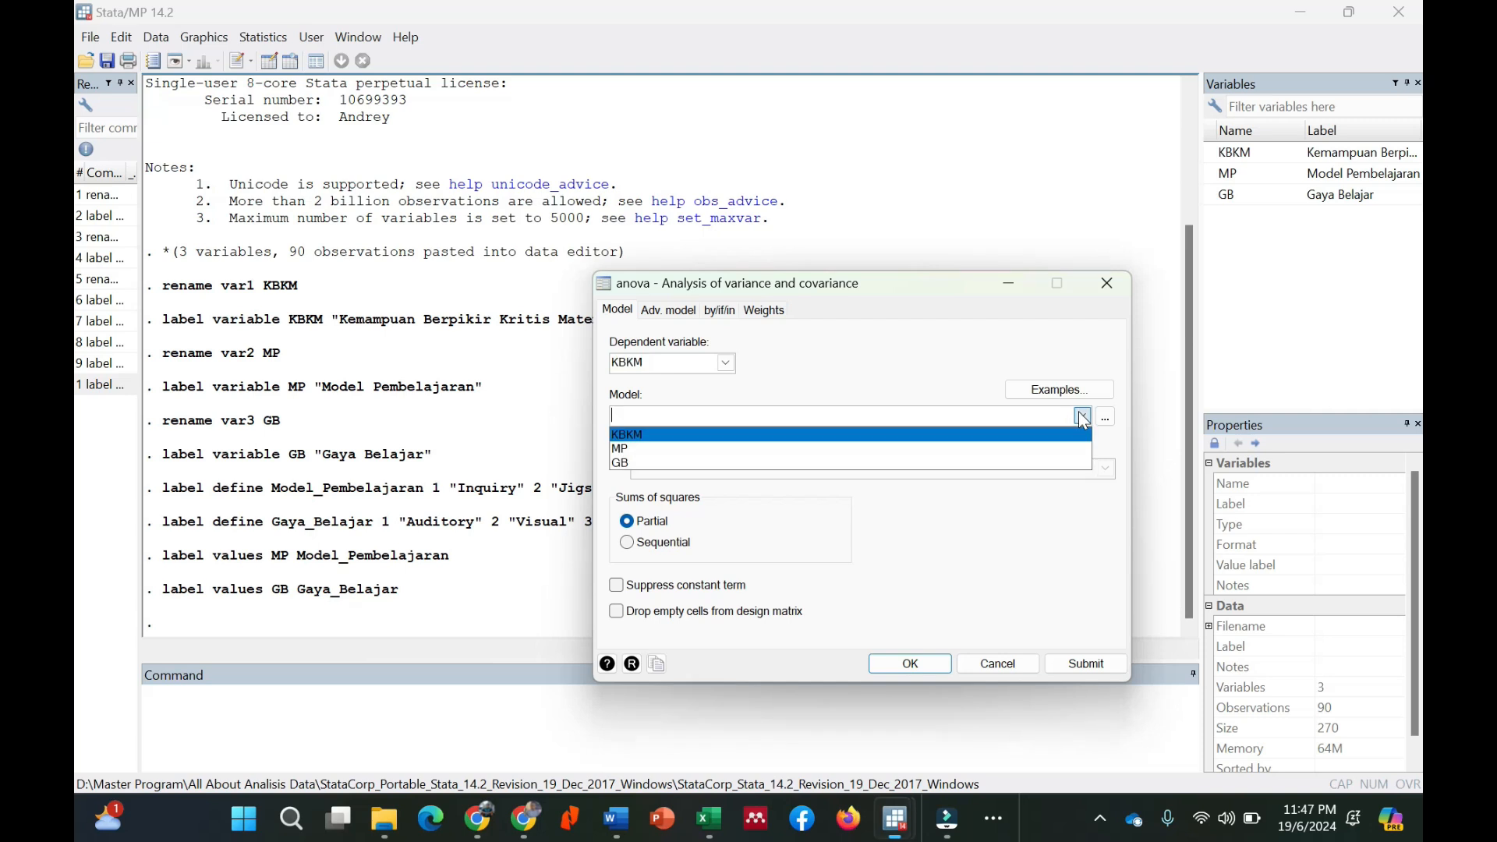
left_click(1049, 450)
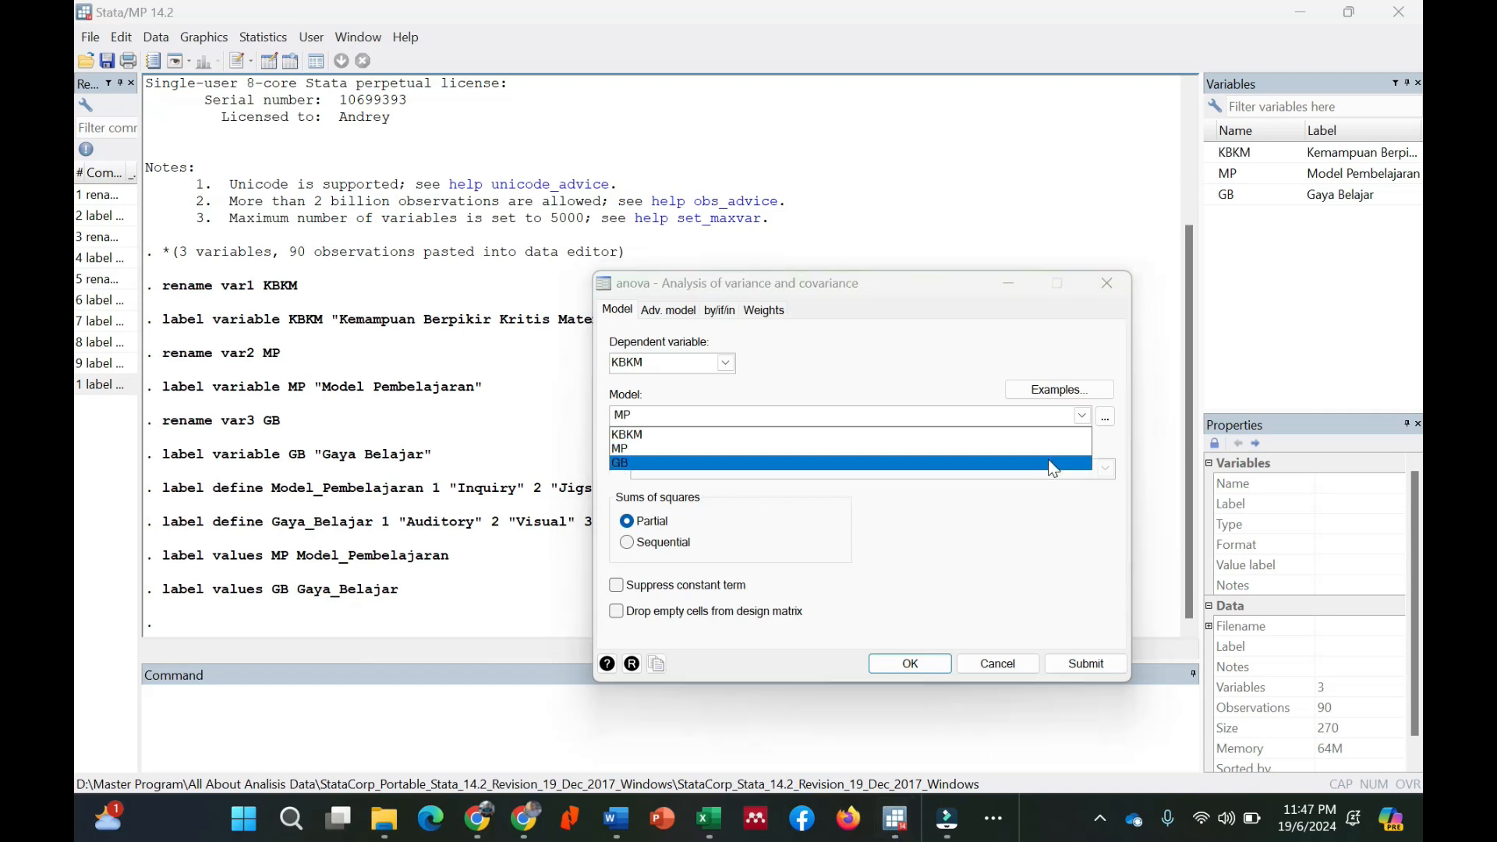
left_click(1053, 463)
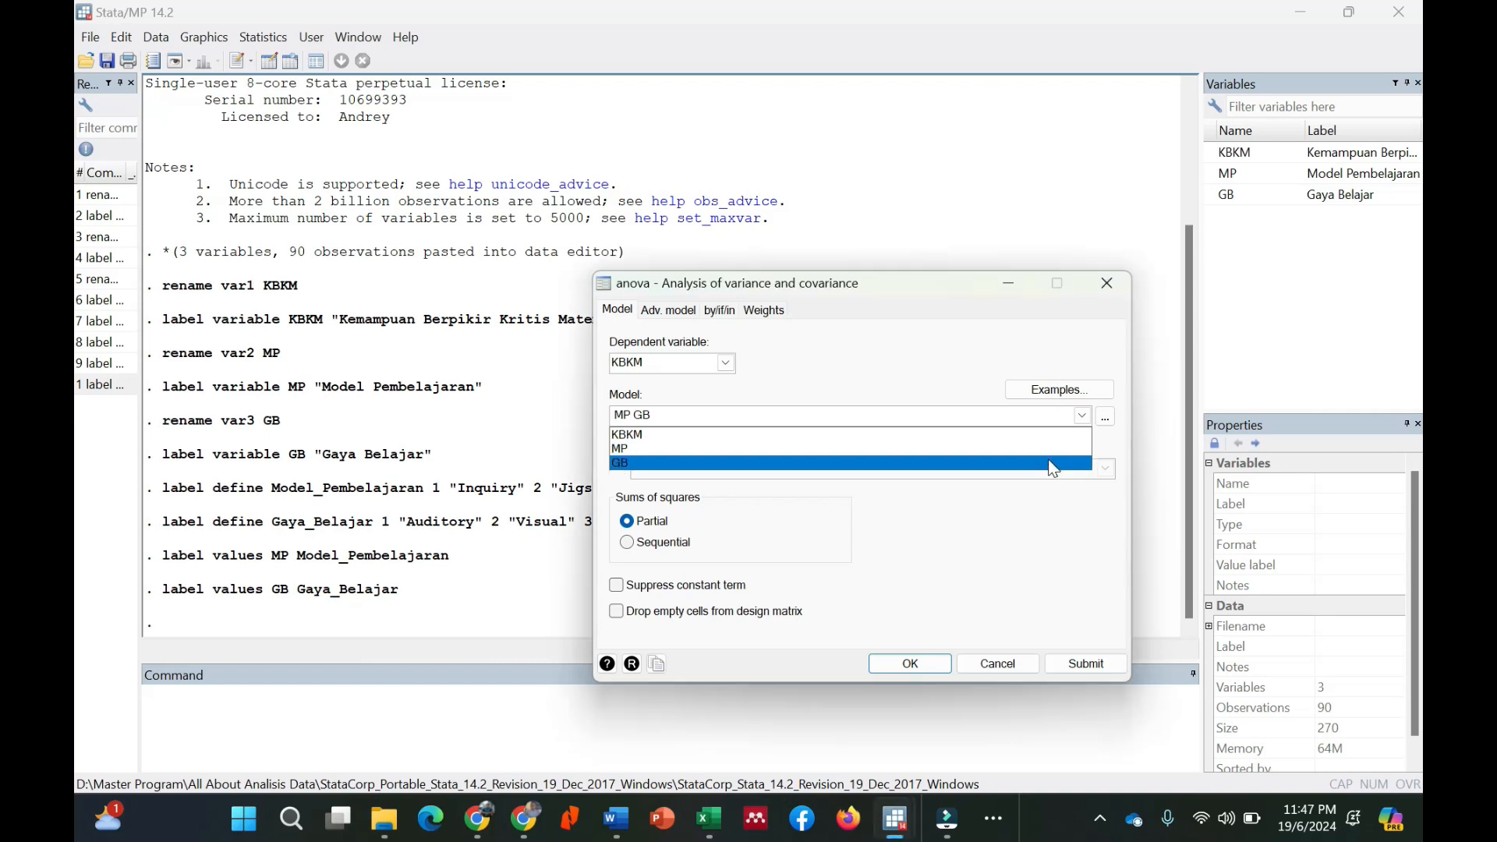
left_click(1082, 503)
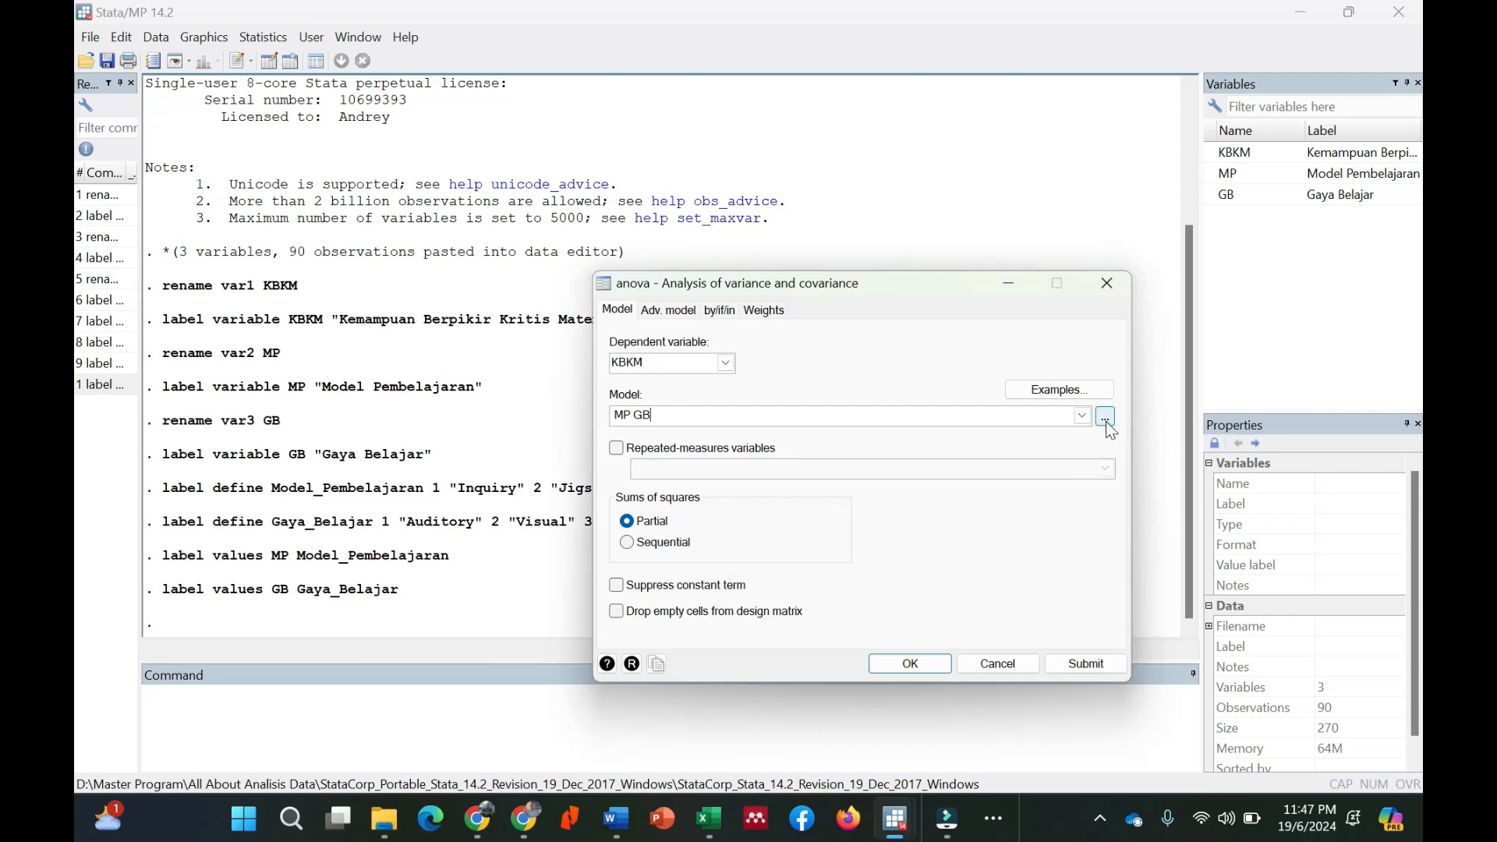
left_click_drag(950, 287, 985, 244)
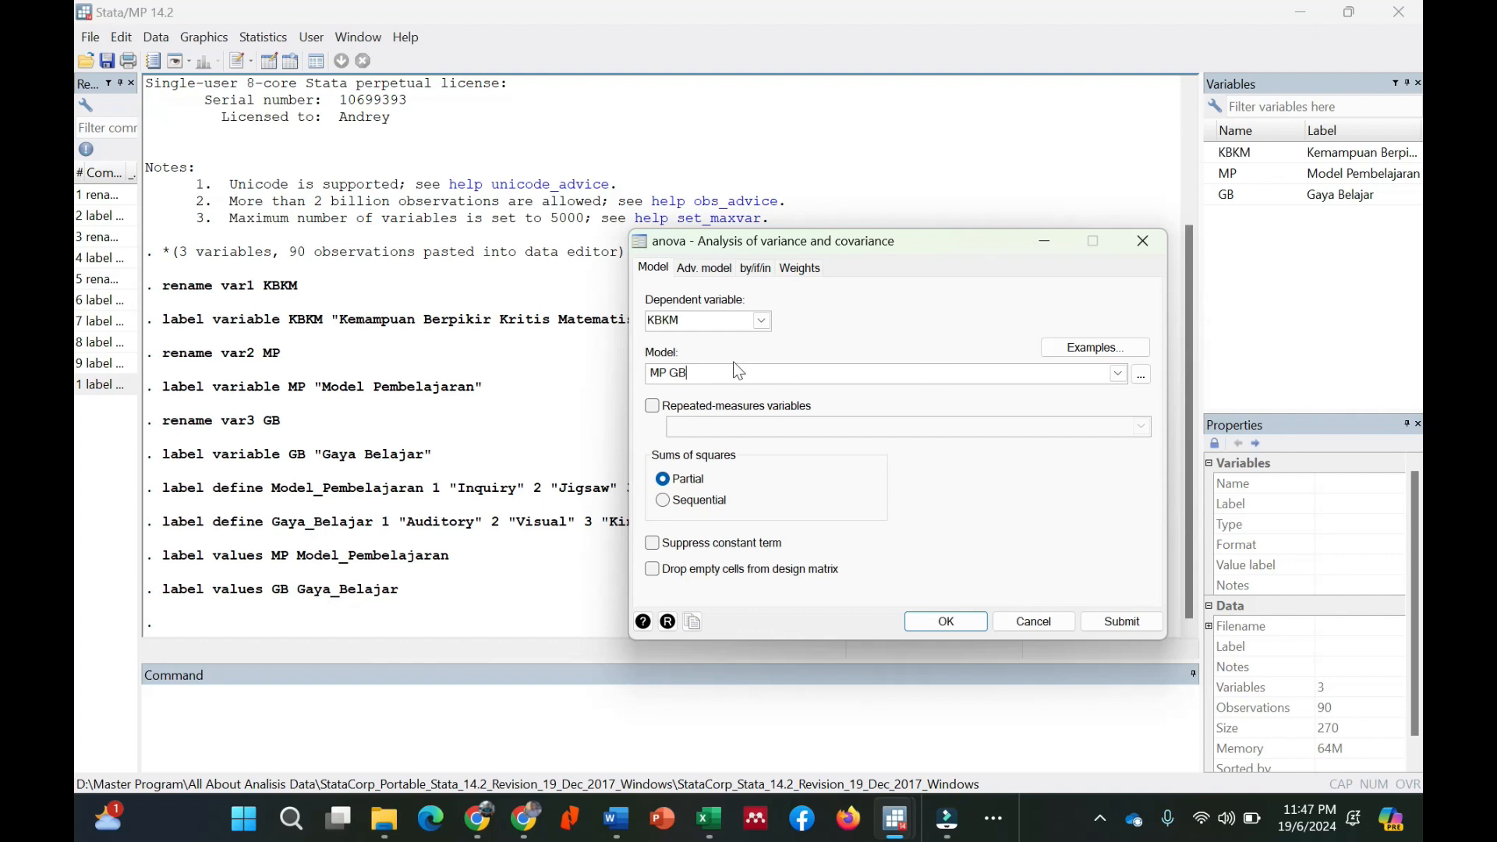
double_click(706, 375)
double_click(706, 375)
left_click(707, 375)
double_click(707, 367)
left_click(912, 374)
double_click(707, 372)
left_click(691, 374)
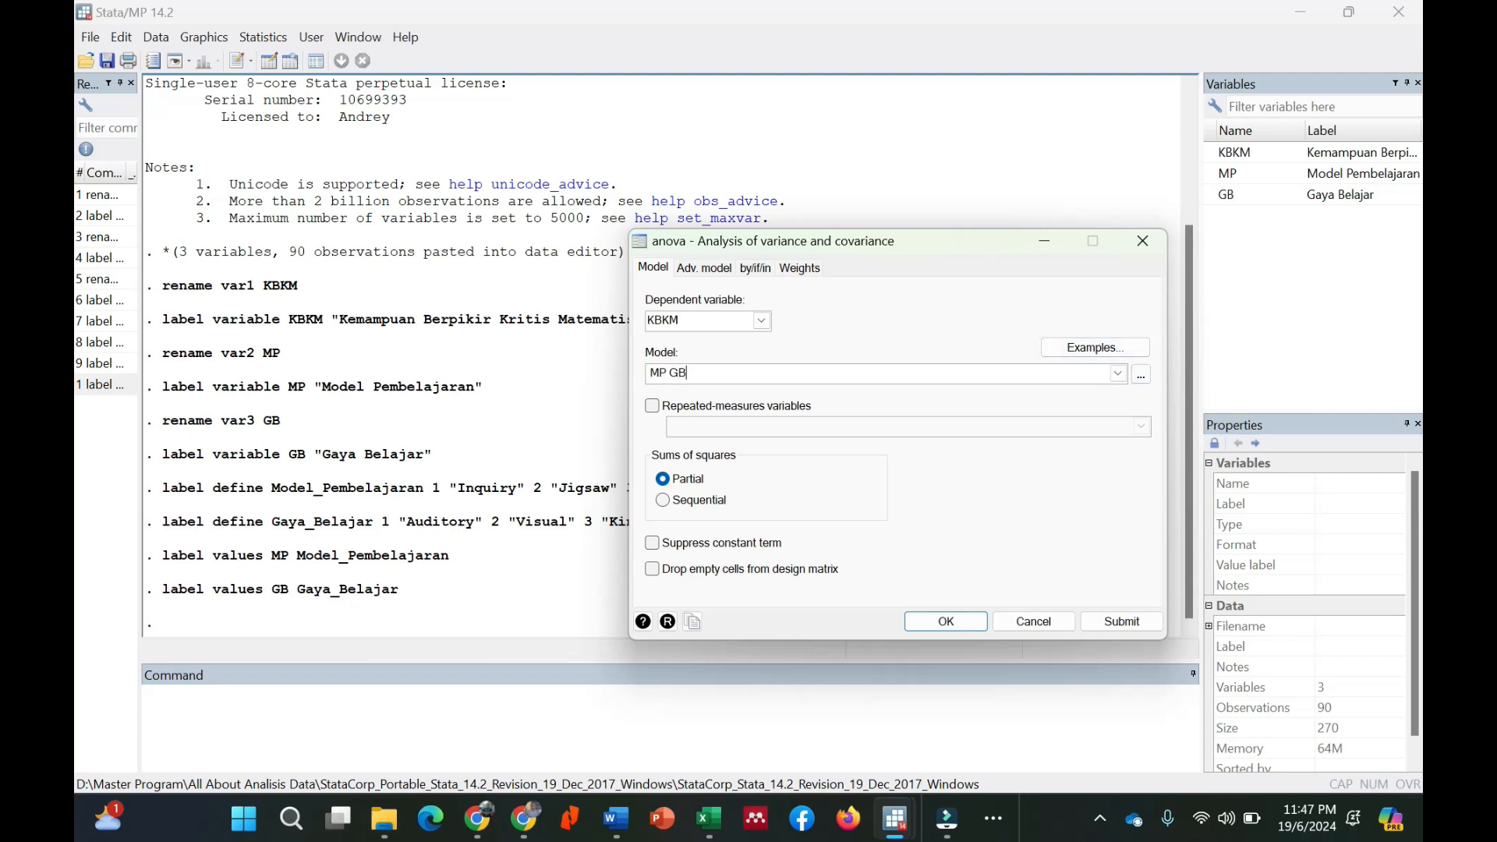
Step: Open the factor-variable varlist builder for the model and set the specification to Interaction (2-way)
left_click(1143, 376)
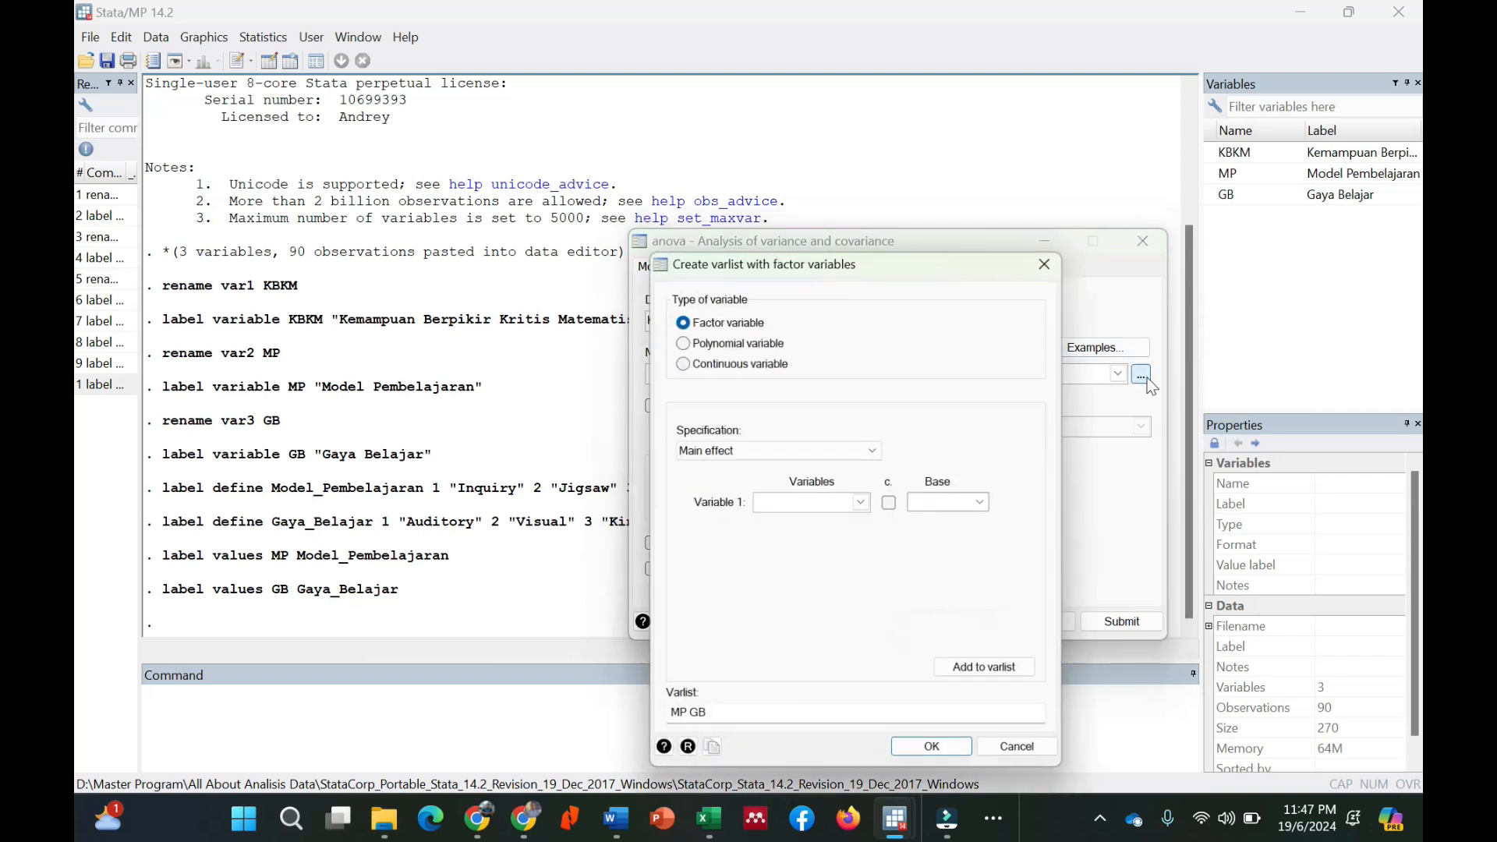
left_click(1044, 264)
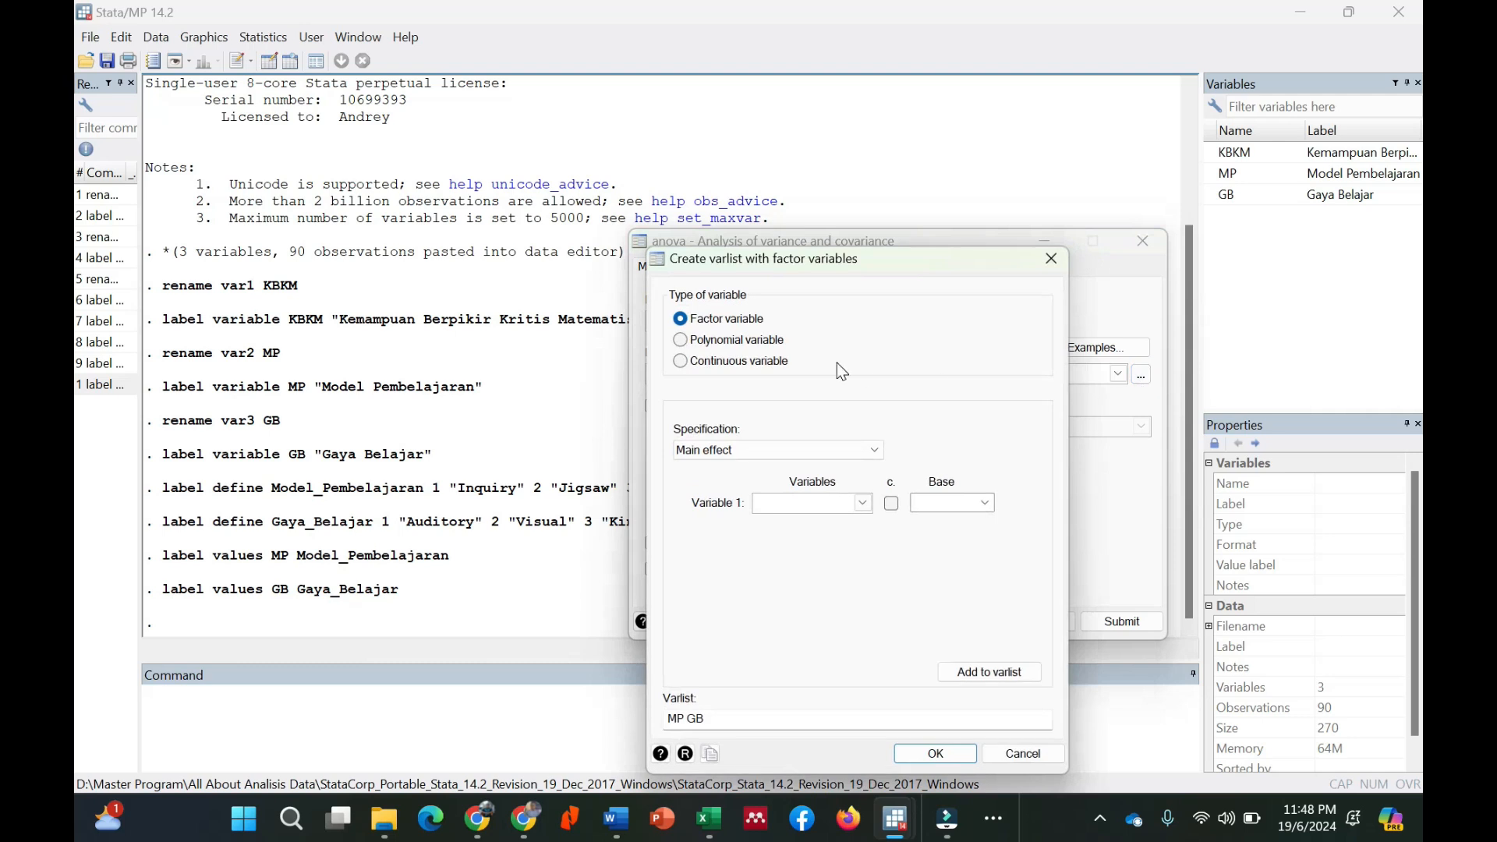
left_click_drag(813, 265, 911, 232)
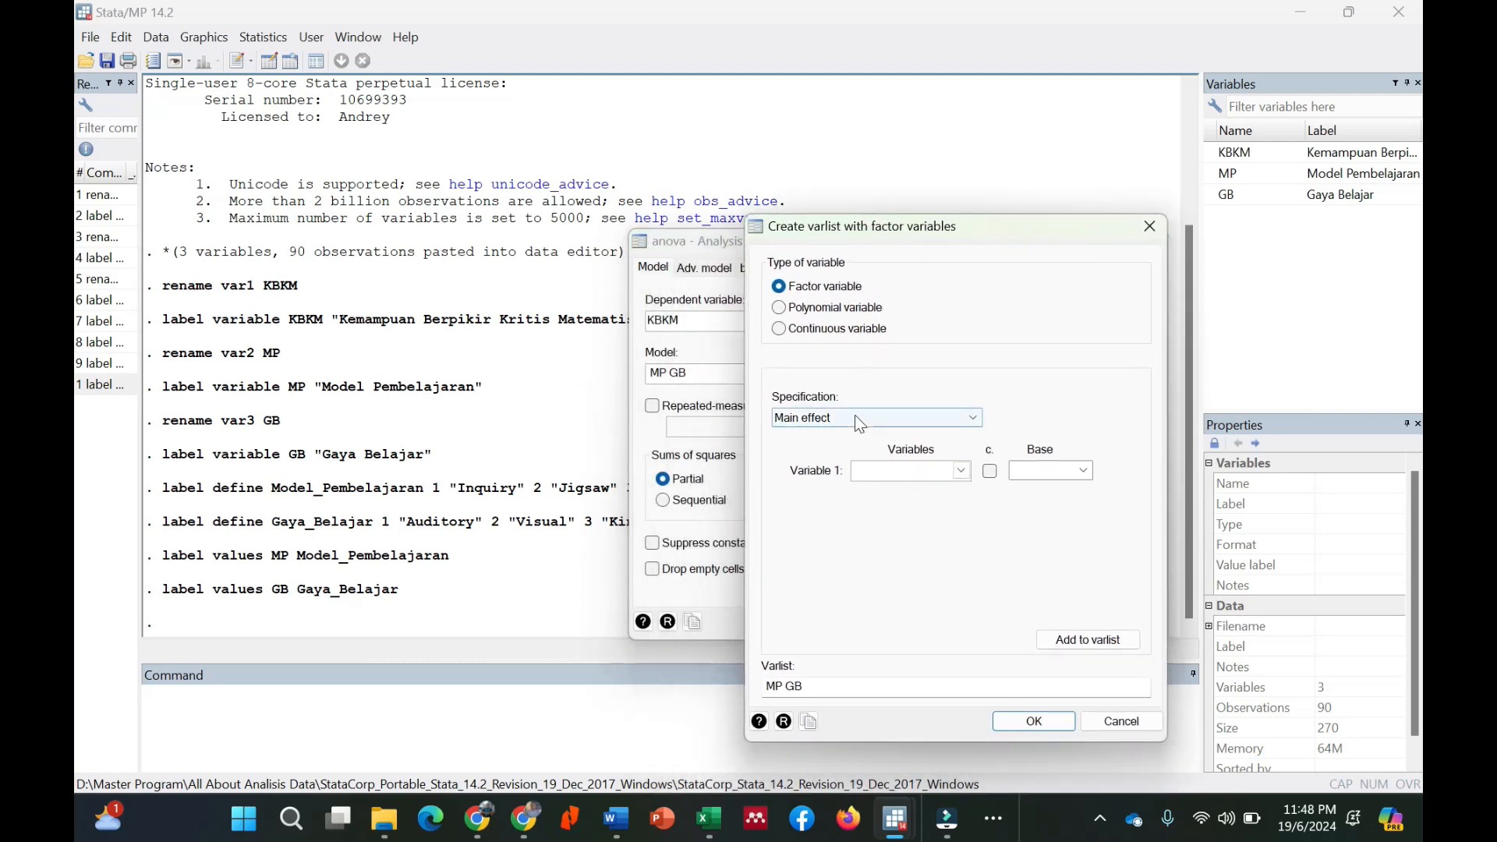
left_click(949, 417)
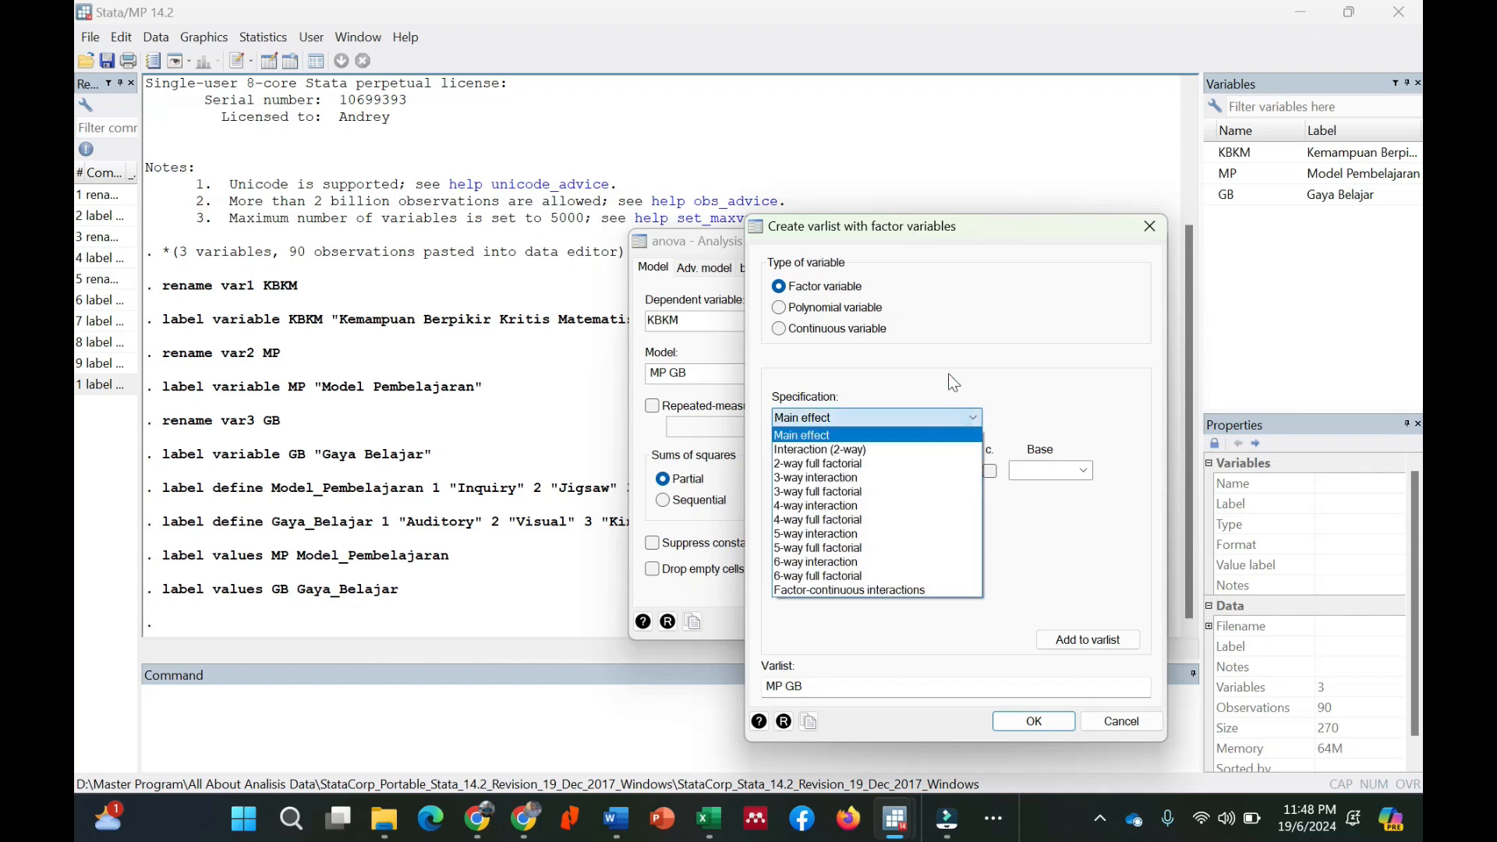
left_click(948, 372)
left_click(919, 418)
left_click(876, 450)
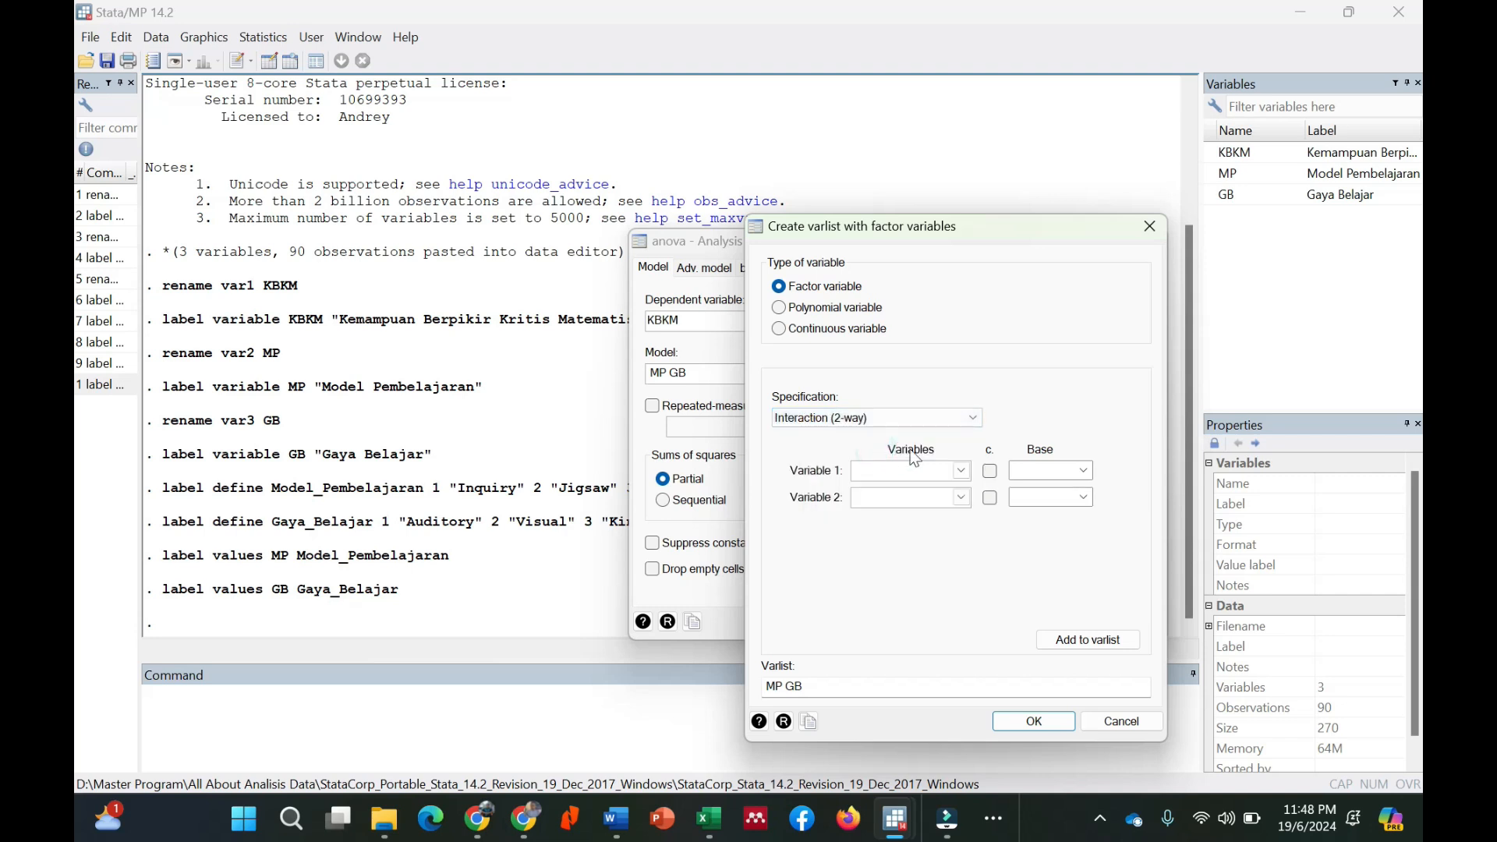
left_click(868, 420)
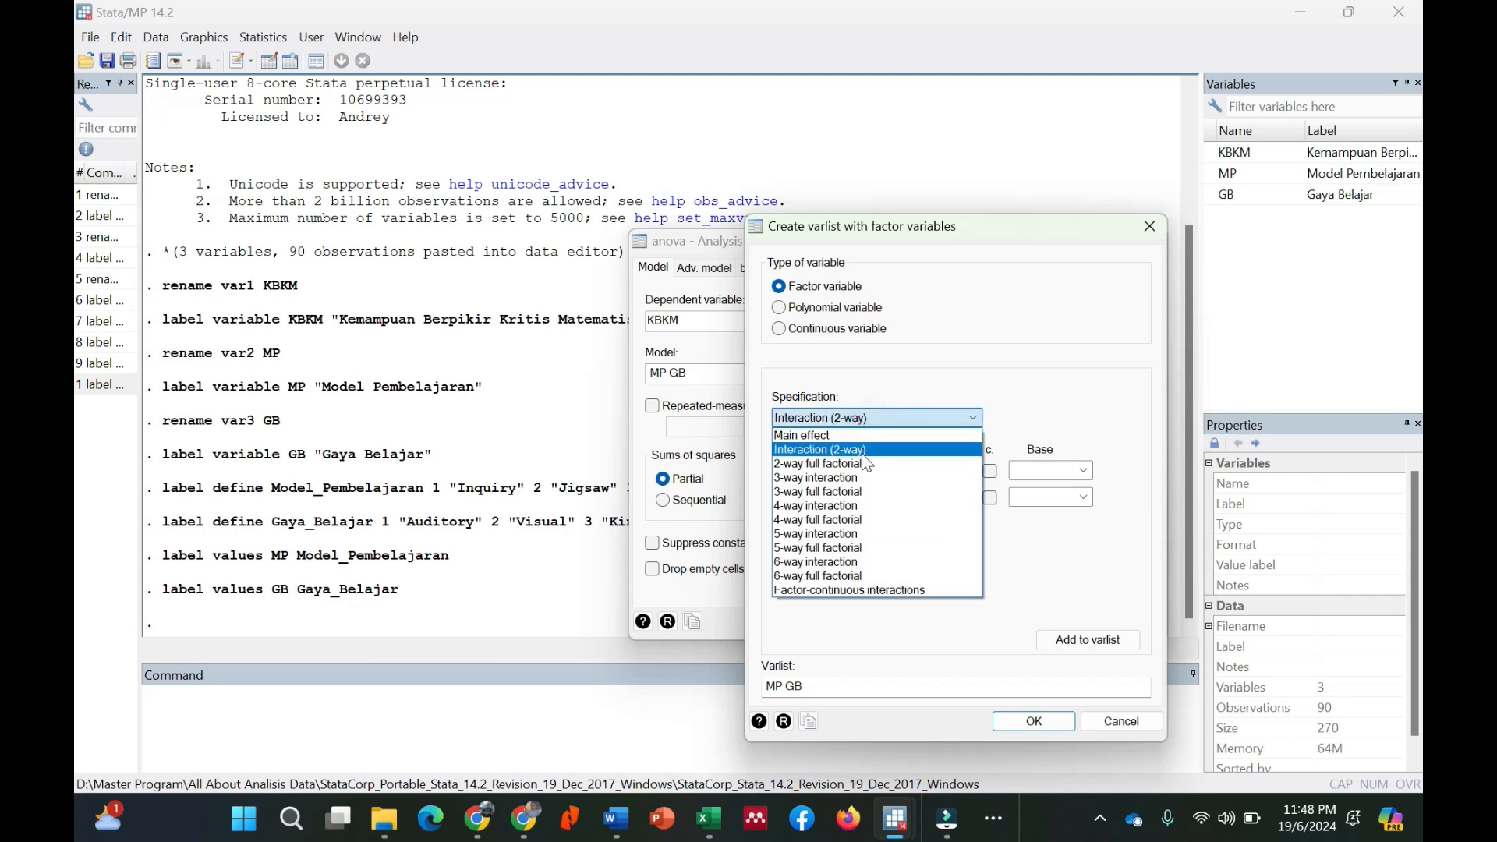
left_click(865, 451)
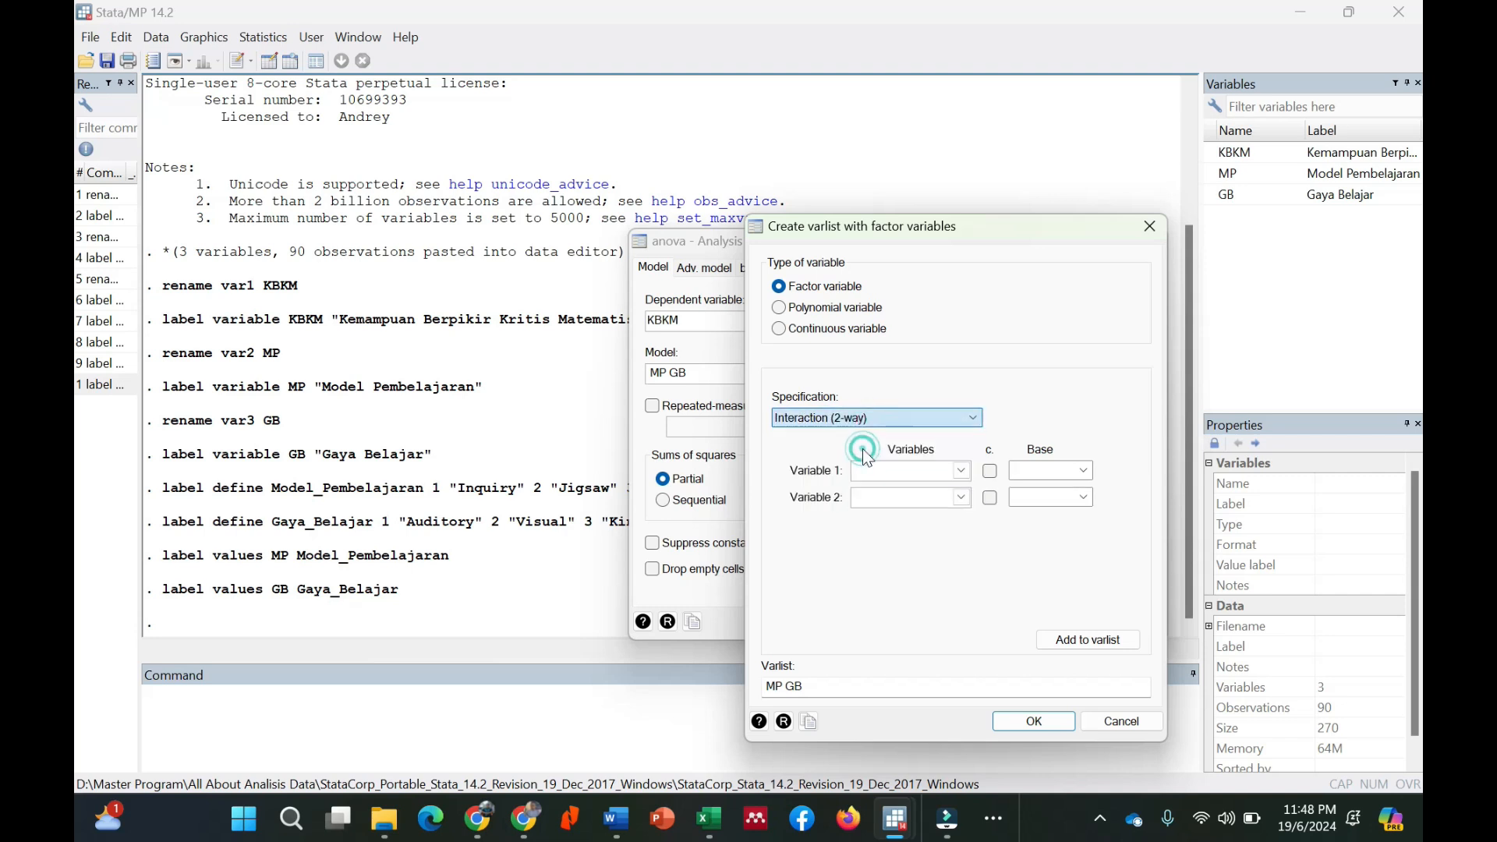
Step: Choose MP and GB as the two interaction variables, add the term to the varlist and accept it
left_click(962, 471)
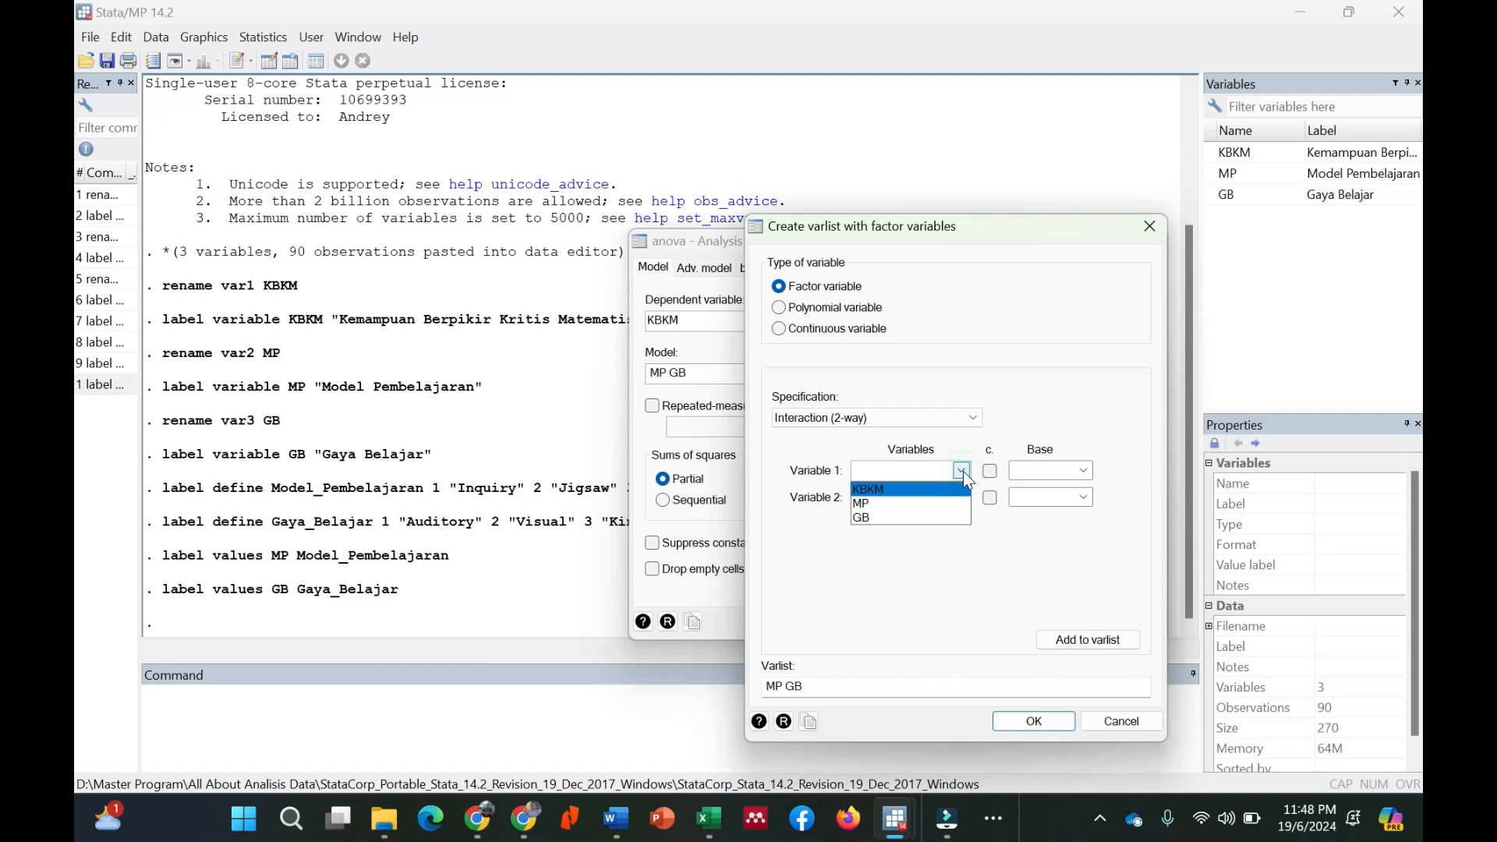
left_click(932, 503)
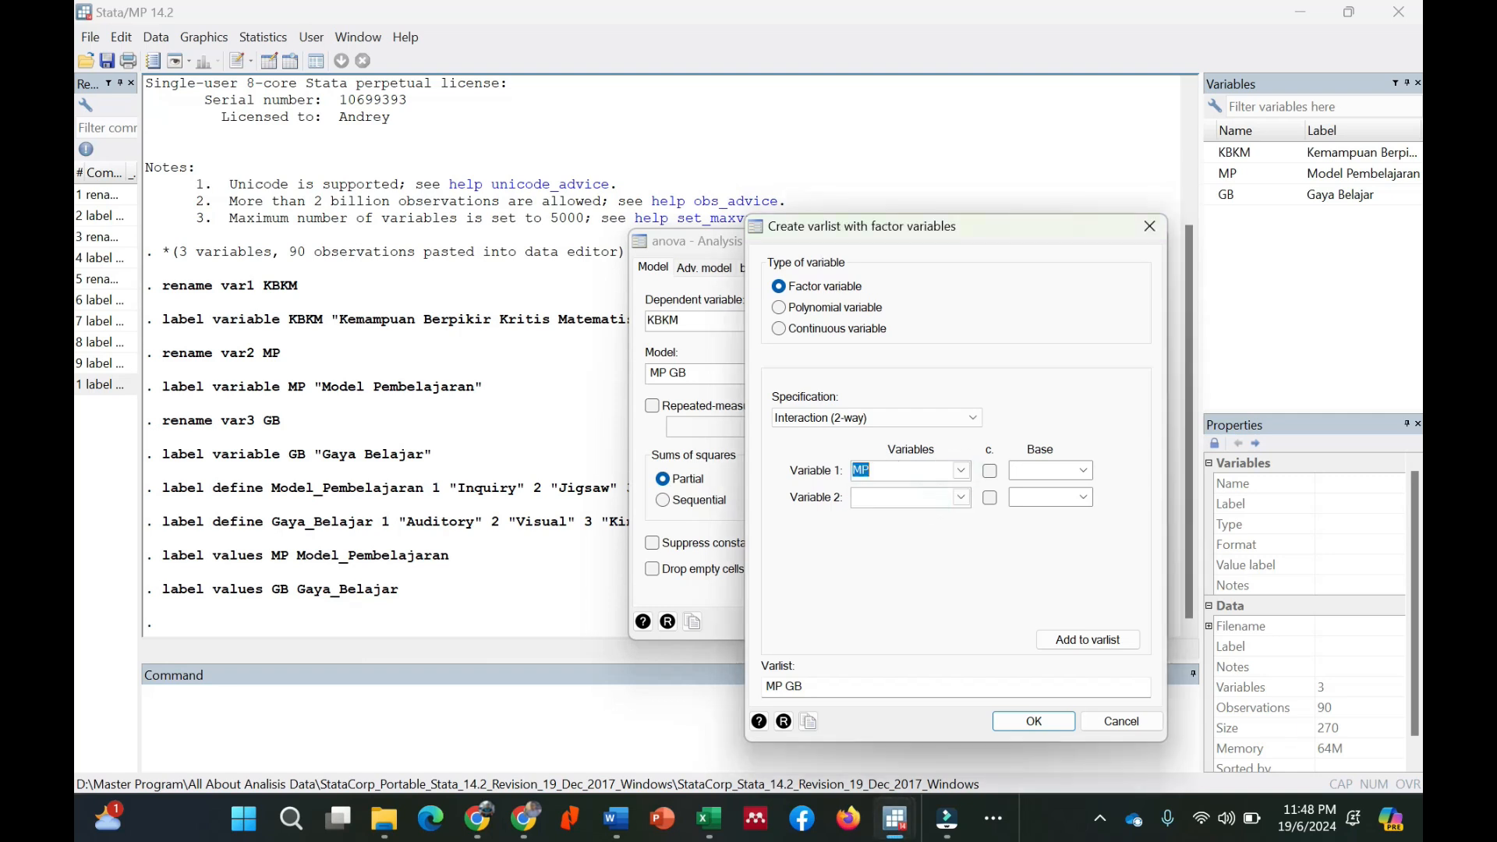
left_click(961, 497)
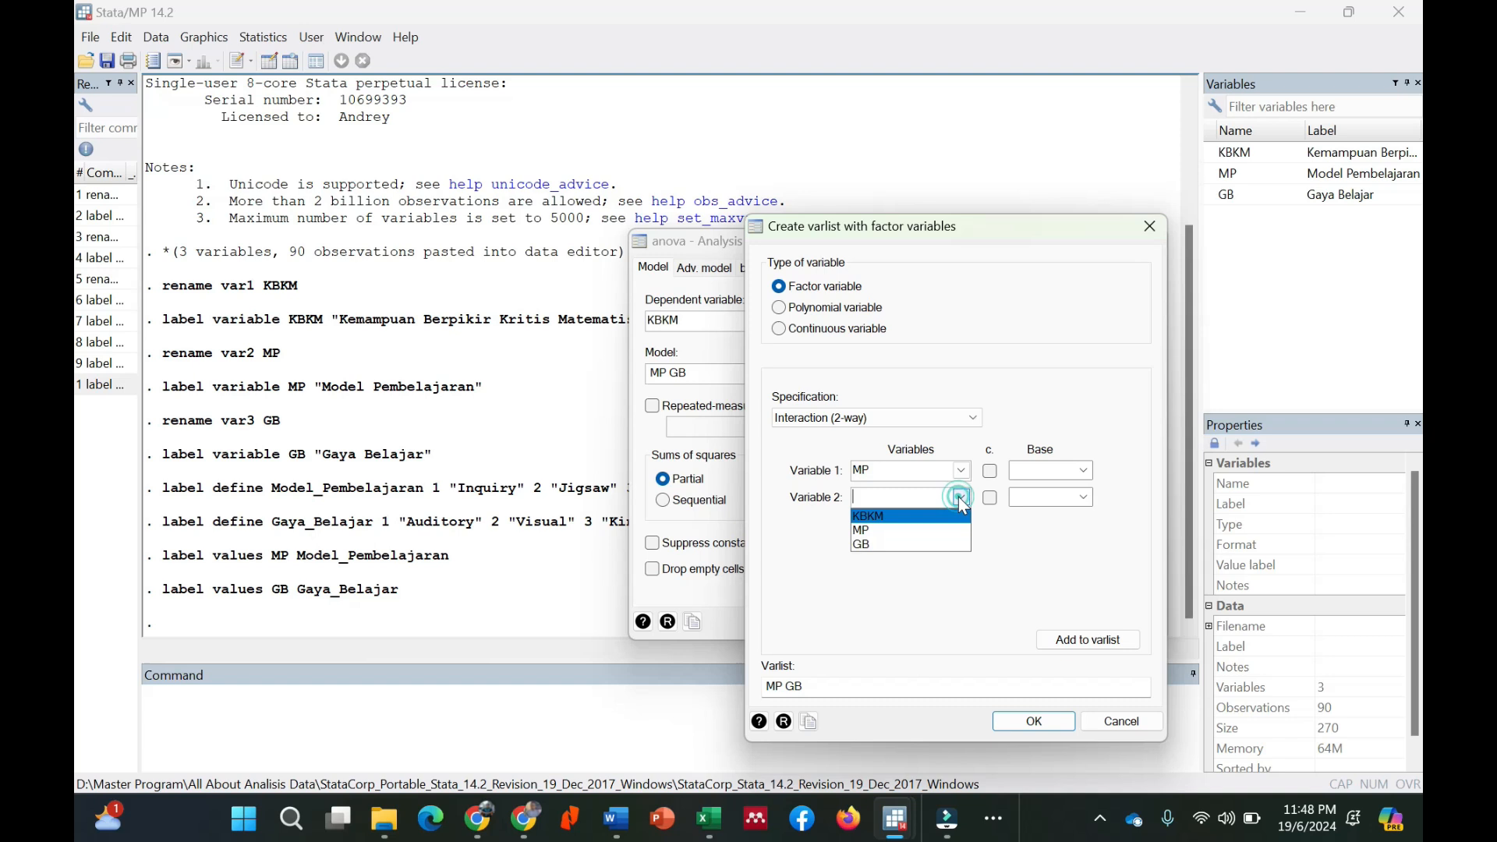
left_click(954, 544)
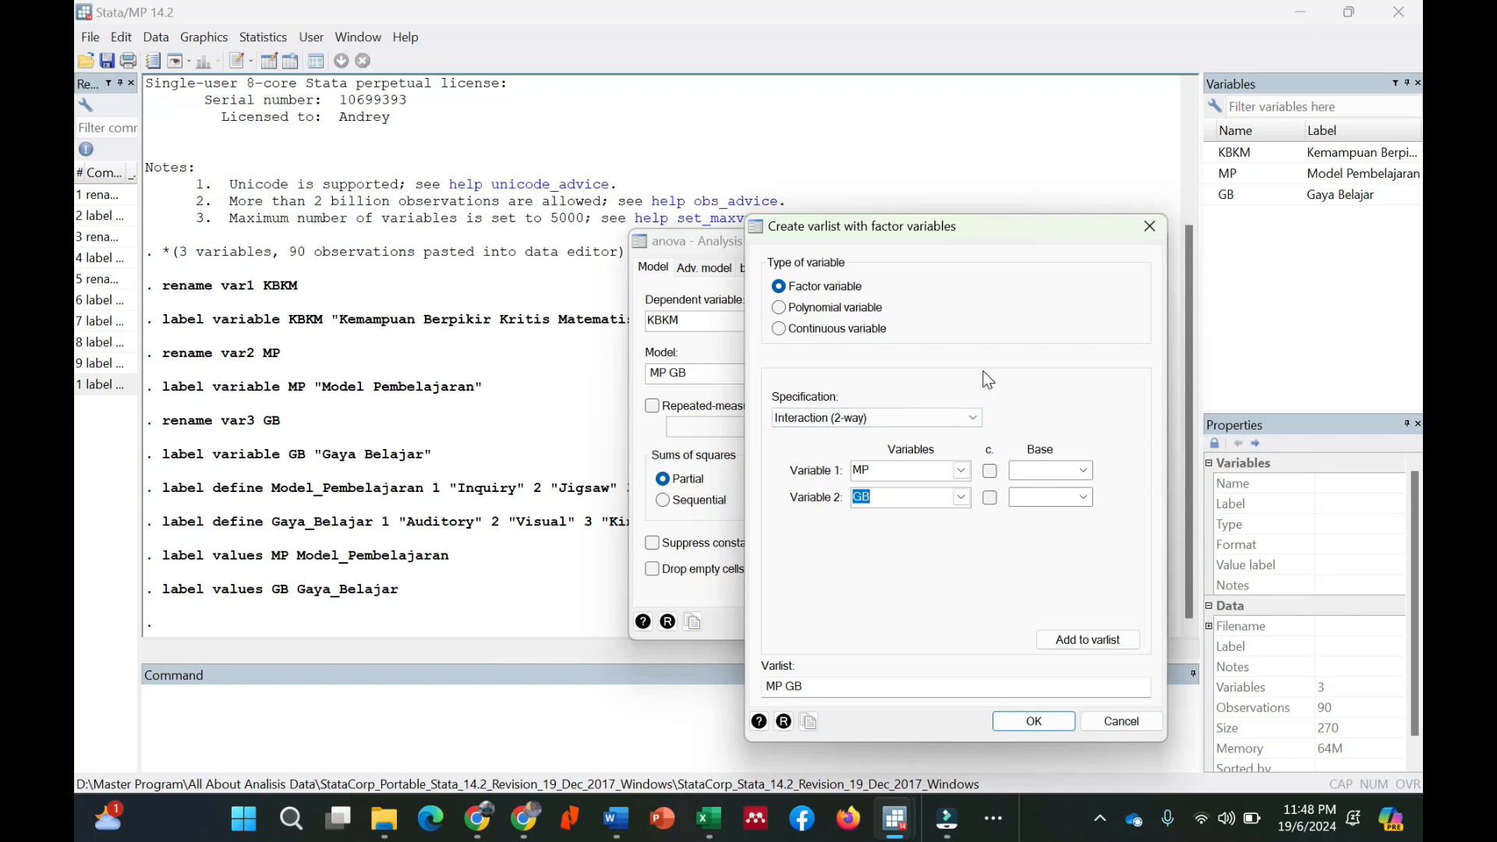
left_click(1082, 647)
left_click_drag(848, 687, 805, 687)
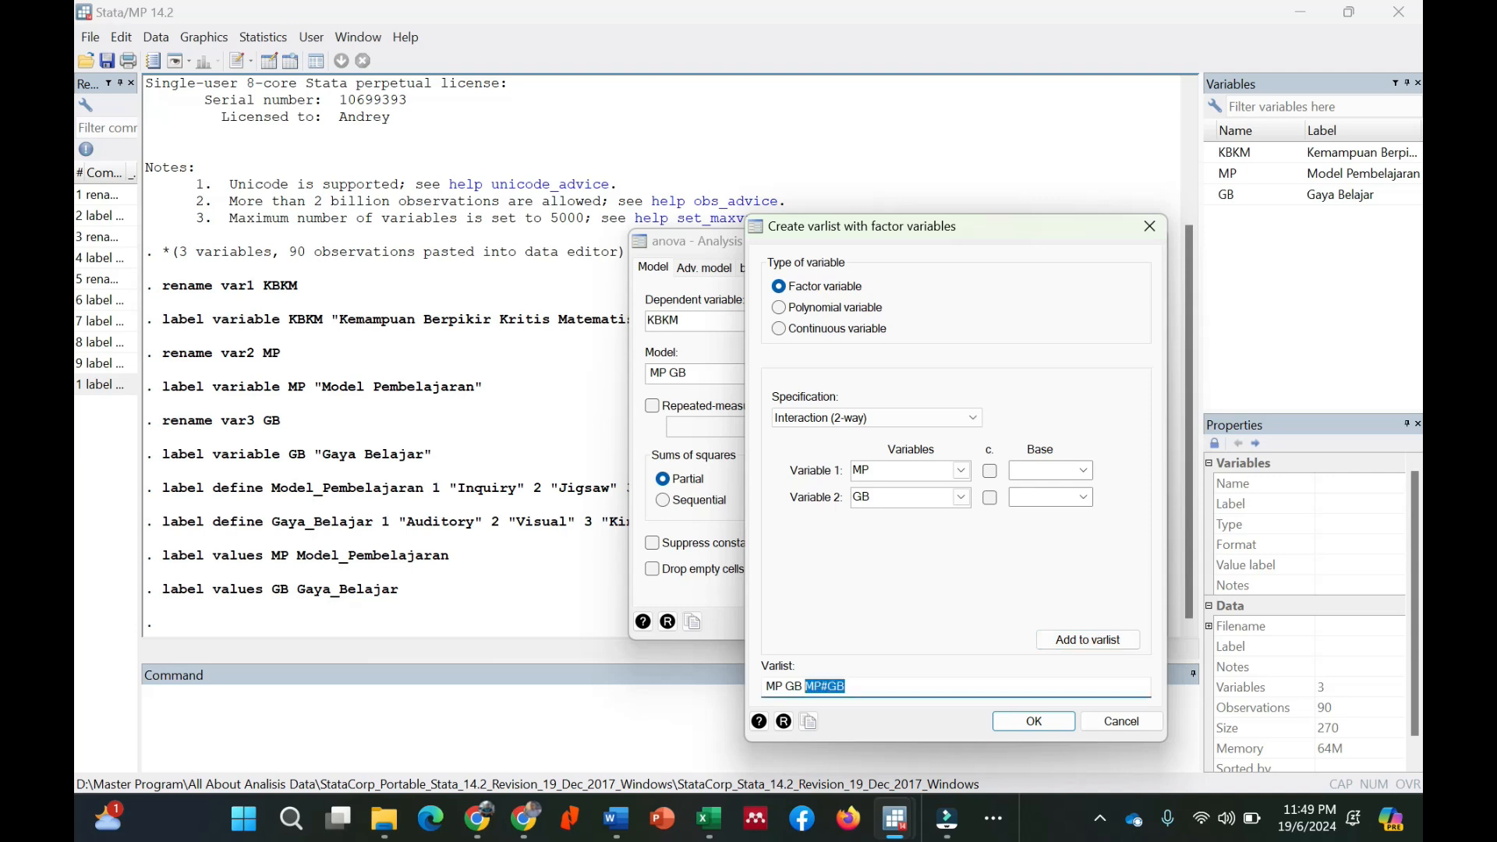
left_click(847, 687)
left_click(1025, 723)
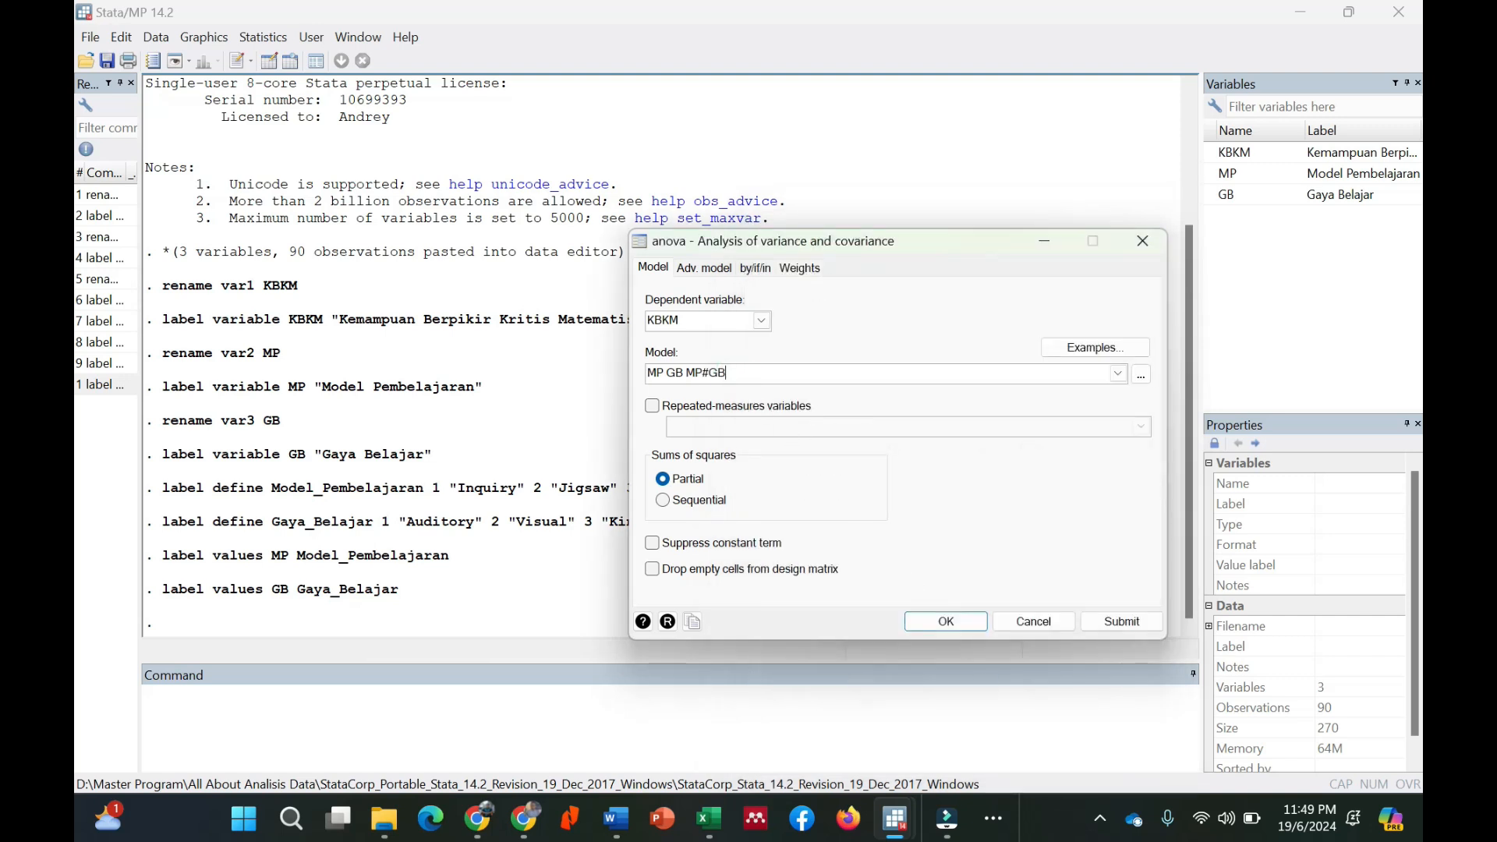
Step: Run the ANOVA of KBKM with the model terms MP, GB and MP#GB
key("shift+Left")
key("shift+Left")
key("shift+Left")
key("shift+Left")
left_click(693, 375)
left_click(965, 622)
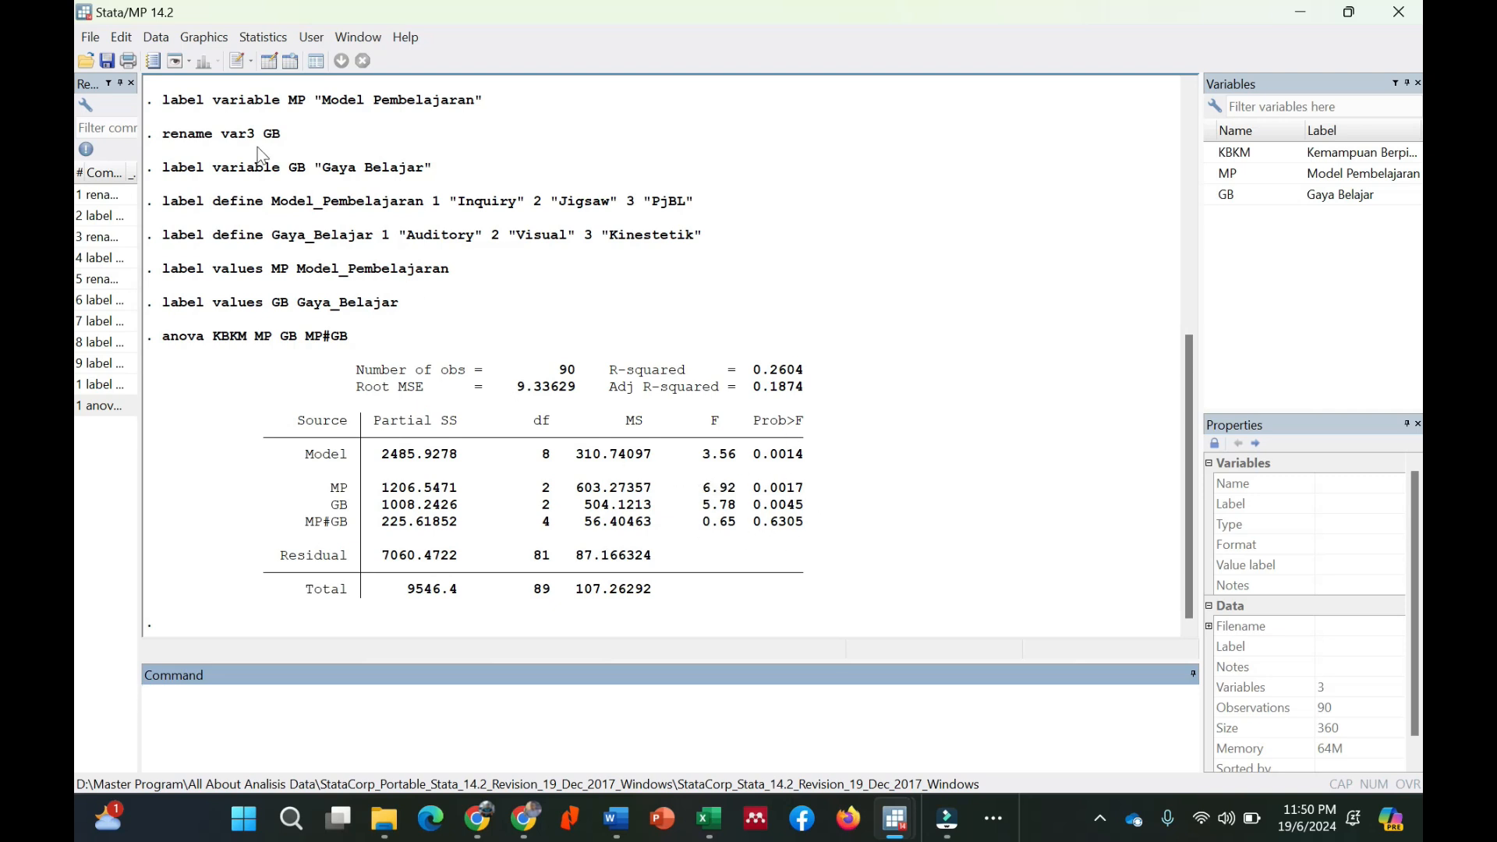
left_click(262, 45)
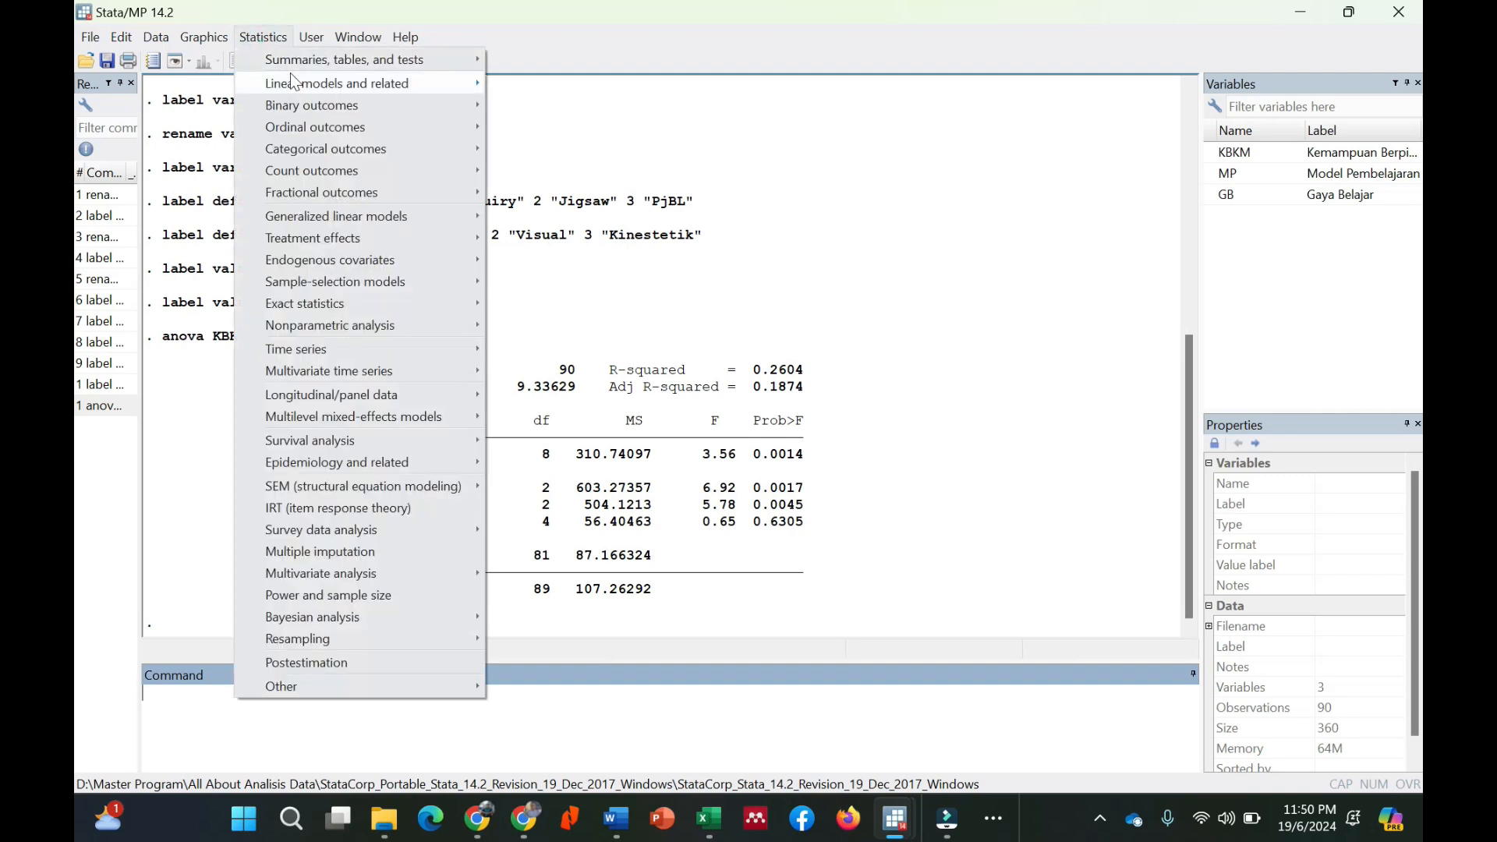
mouse_move(296, 79)
left_click(493, 17)
left_click(366, 41)
mouse_move(275, 40)
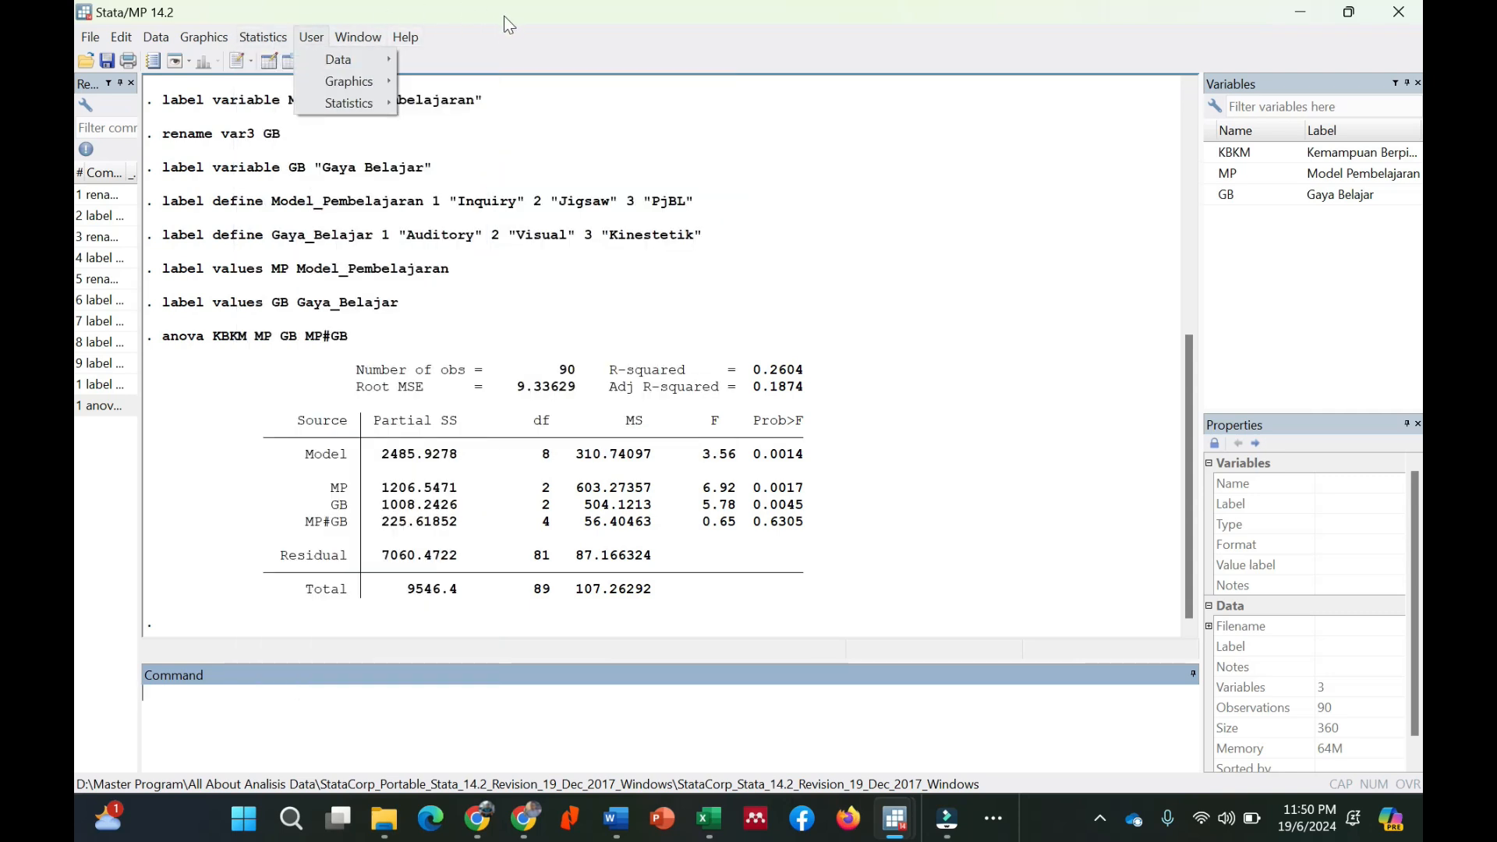
mouse_move(377, 41)
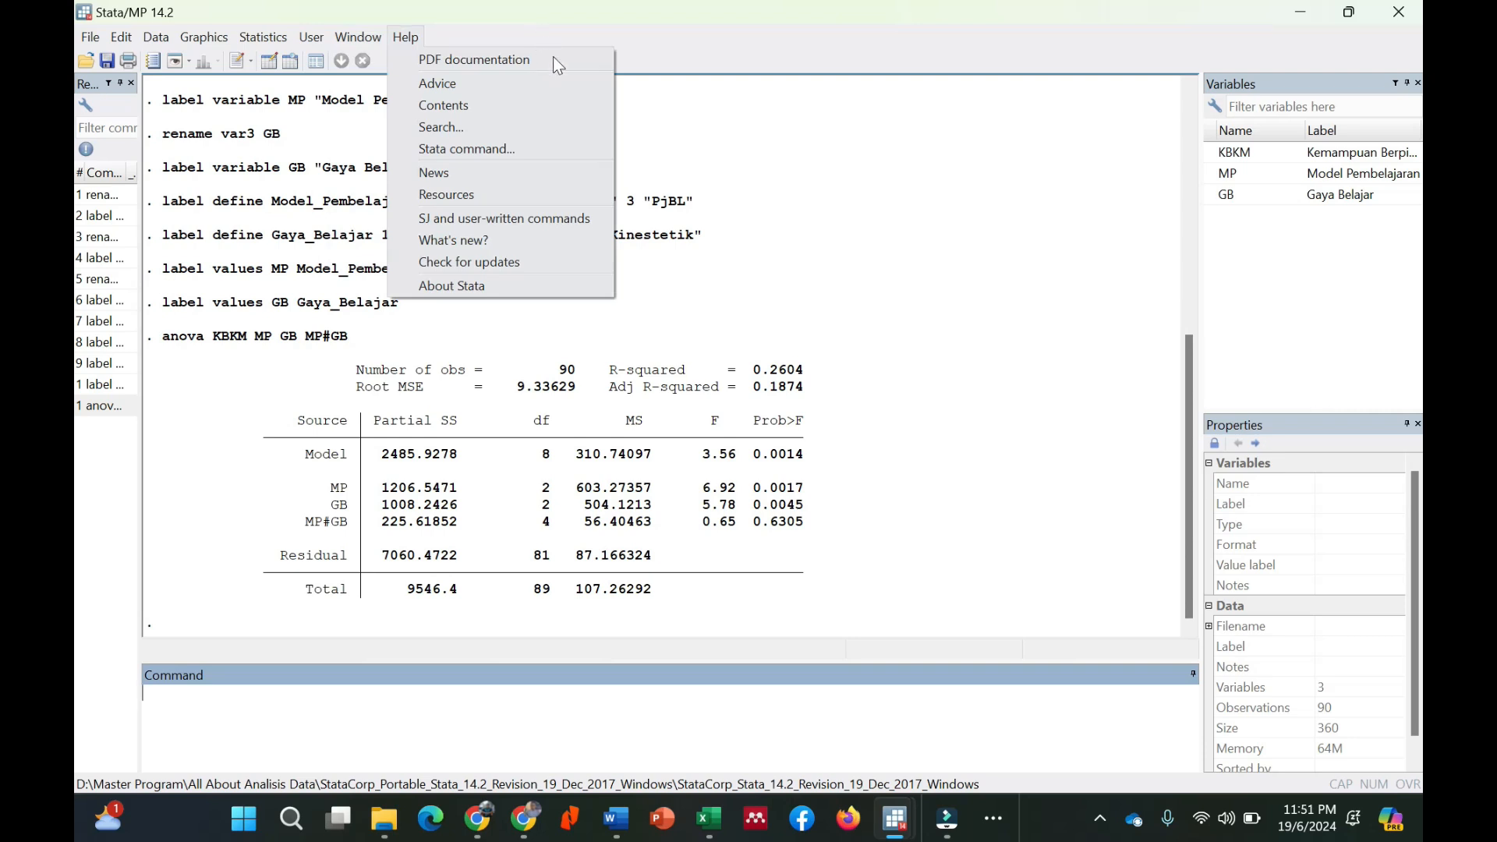
left_click(717, 64)
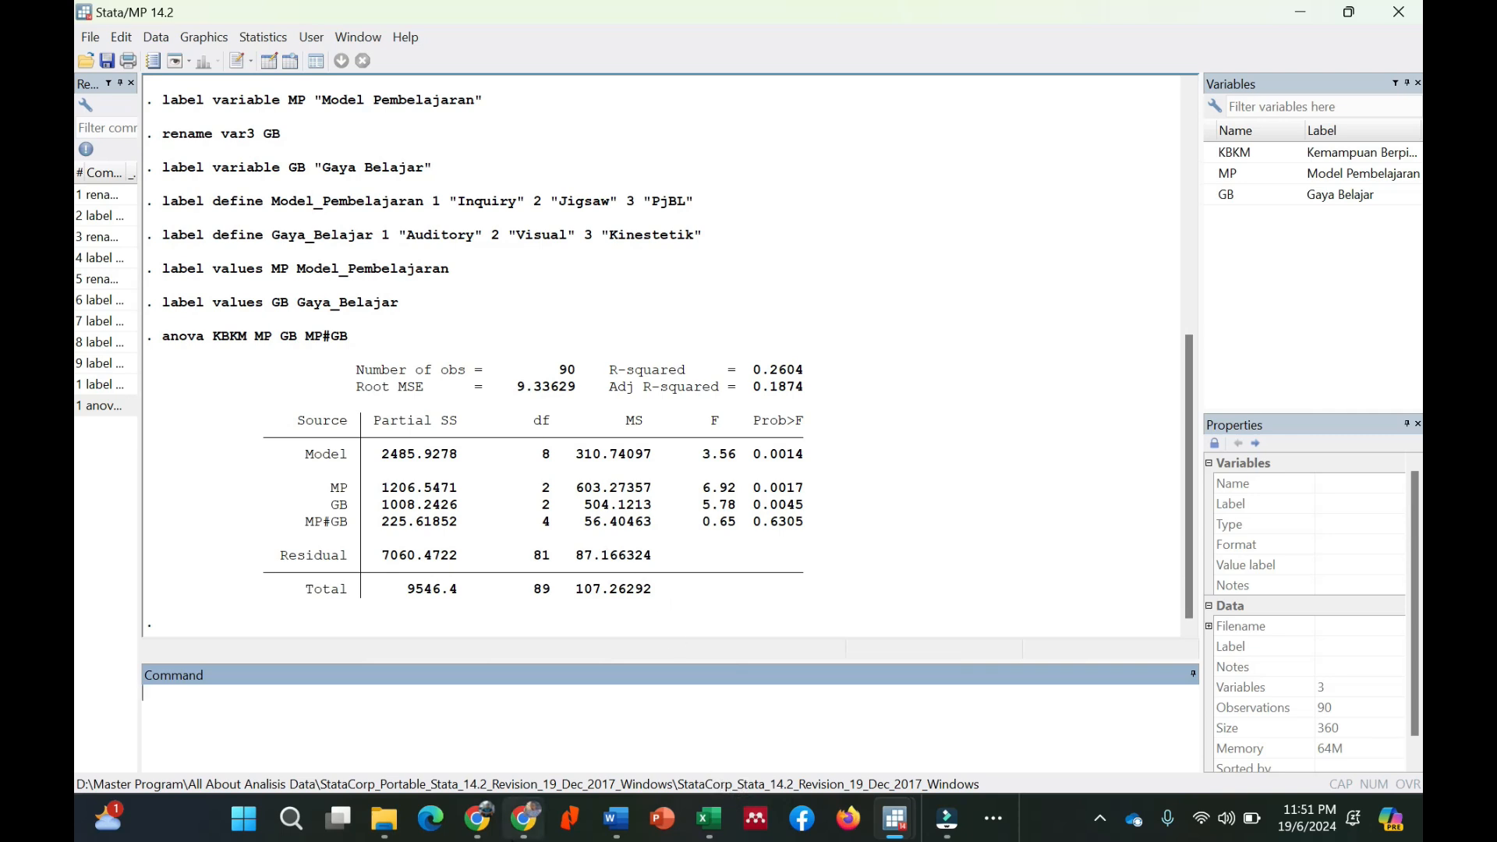
Step: Switch to Sticky Notes and copy the residual command "predict res, r" from the saved note
left_click(1000, 824)
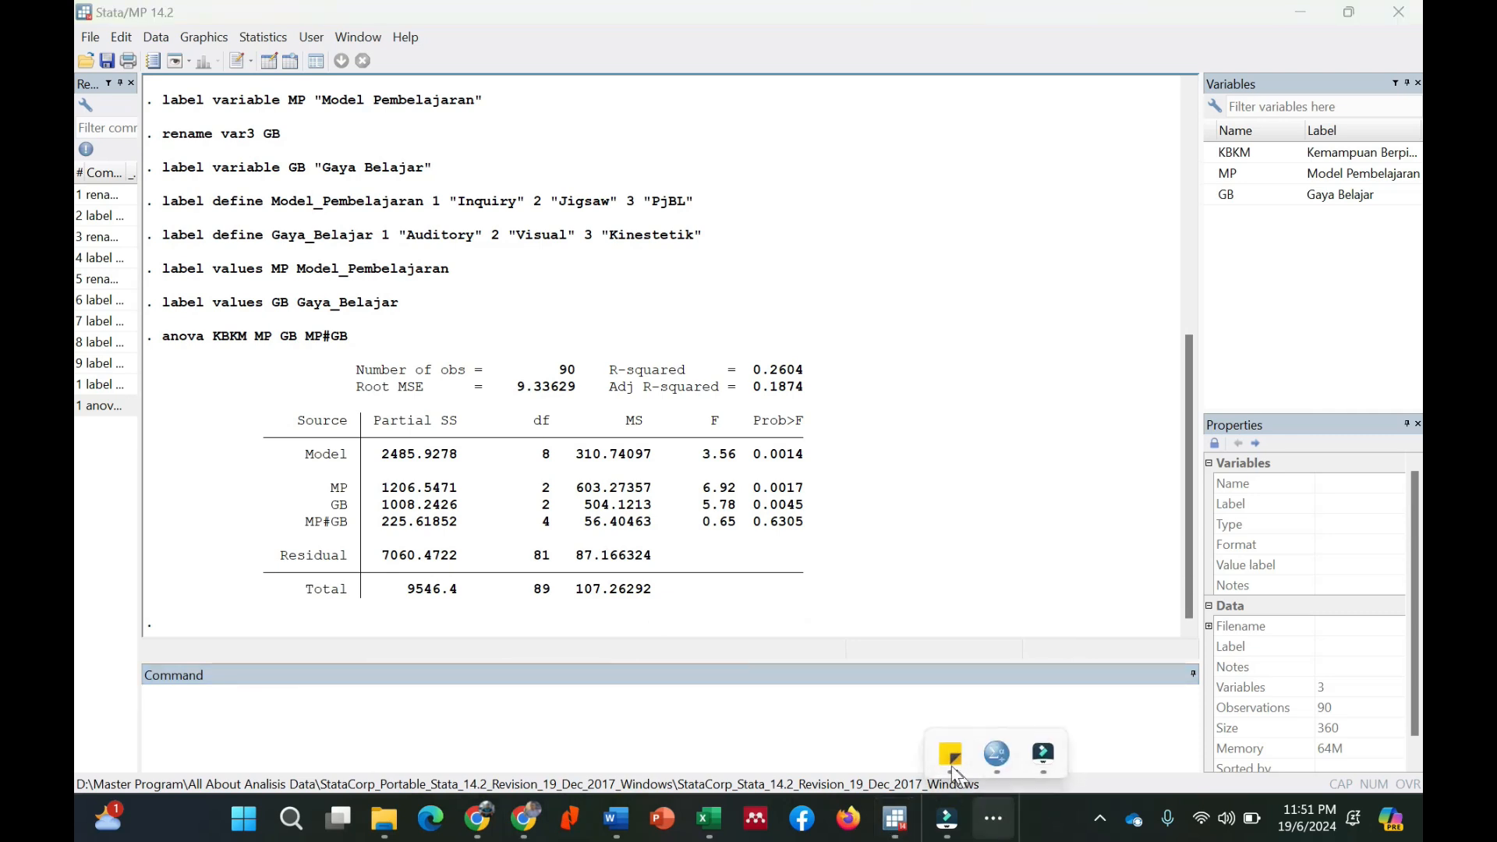
mouse_move(950, 764)
left_click(934, 667)
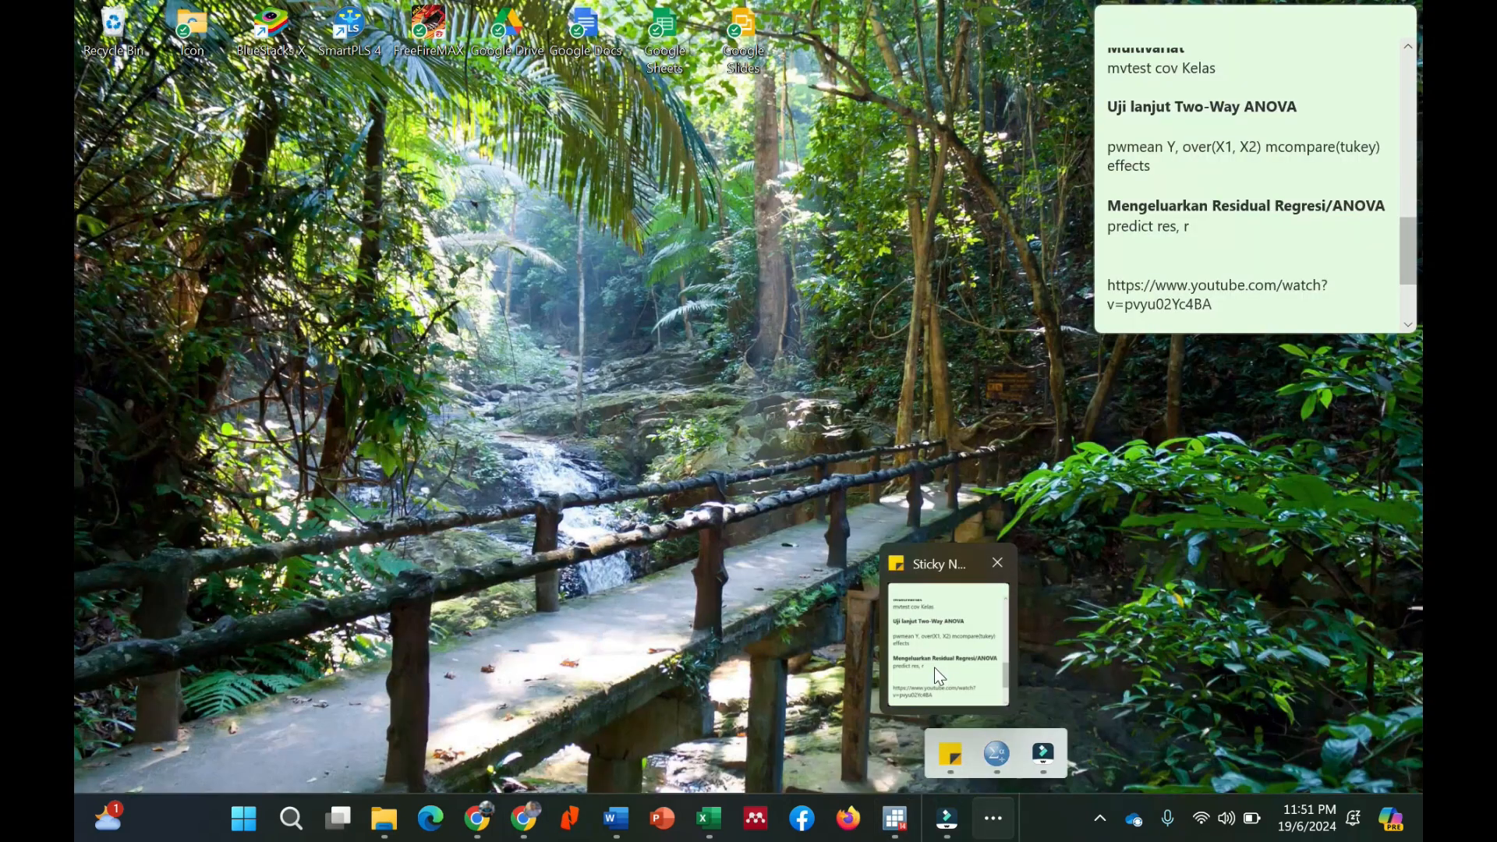
scroll(1251, 164, "down", 3)
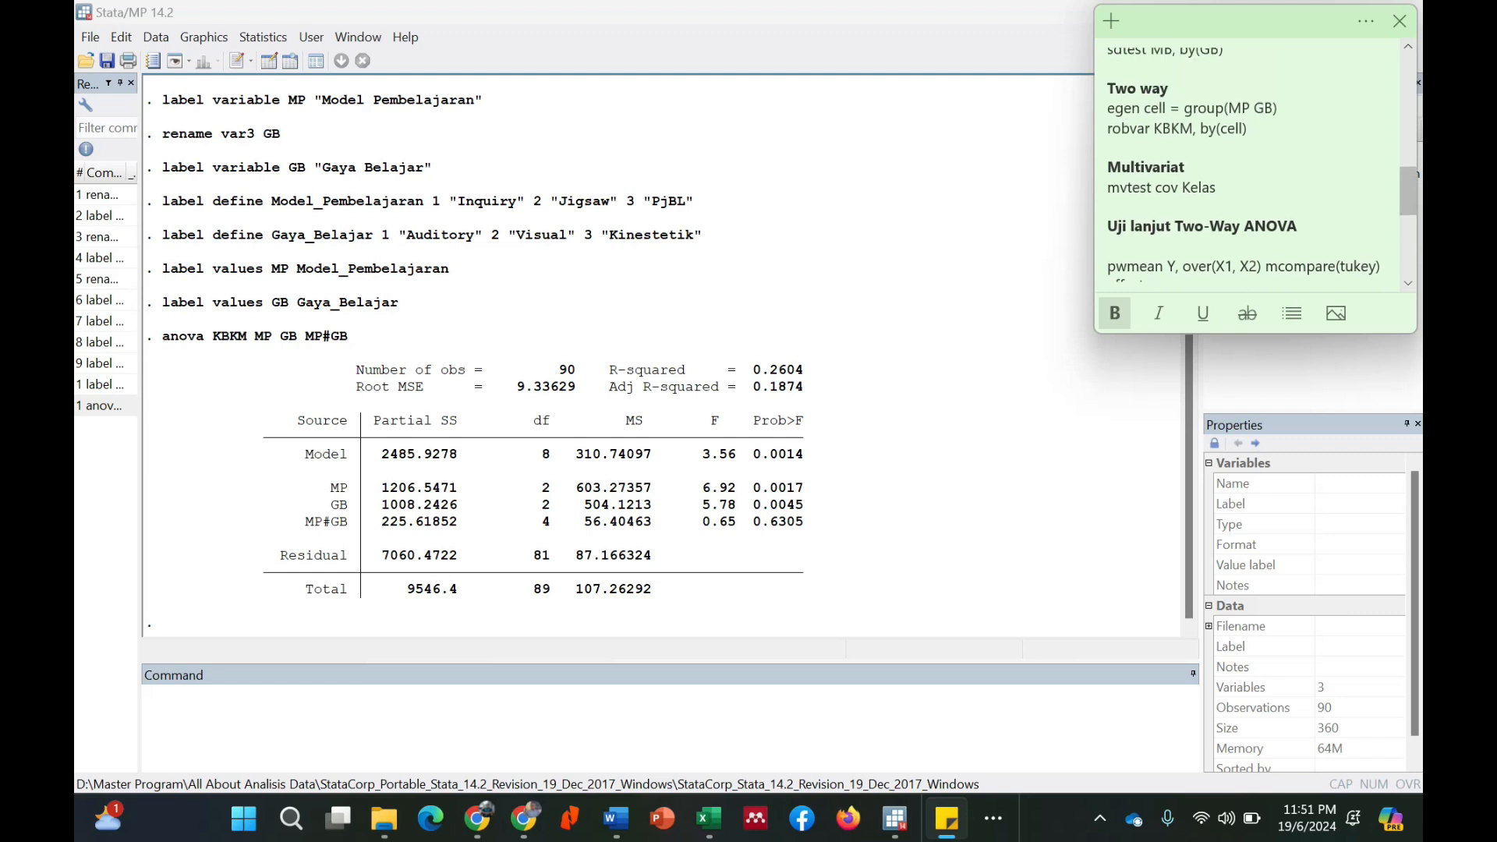
scroll(1251, 164, "up", 1)
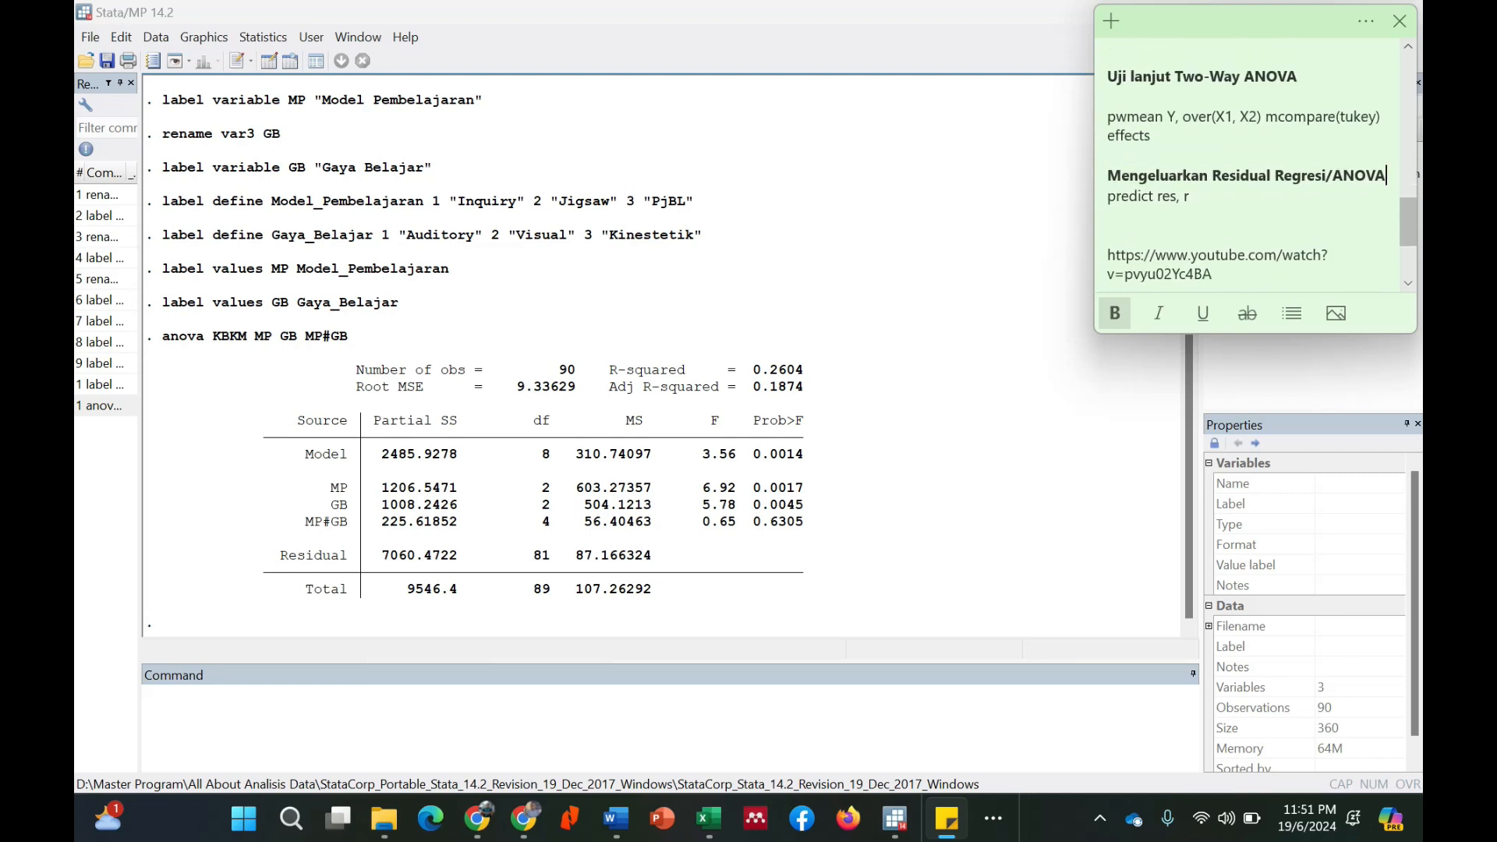
left_click_drag(1190, 196, 1106, 196)
key("ctrl+c")
Step: Return to Stata and run the copied command "predict res, r" to generate the ANOVA residuals
left_click(558, 599)
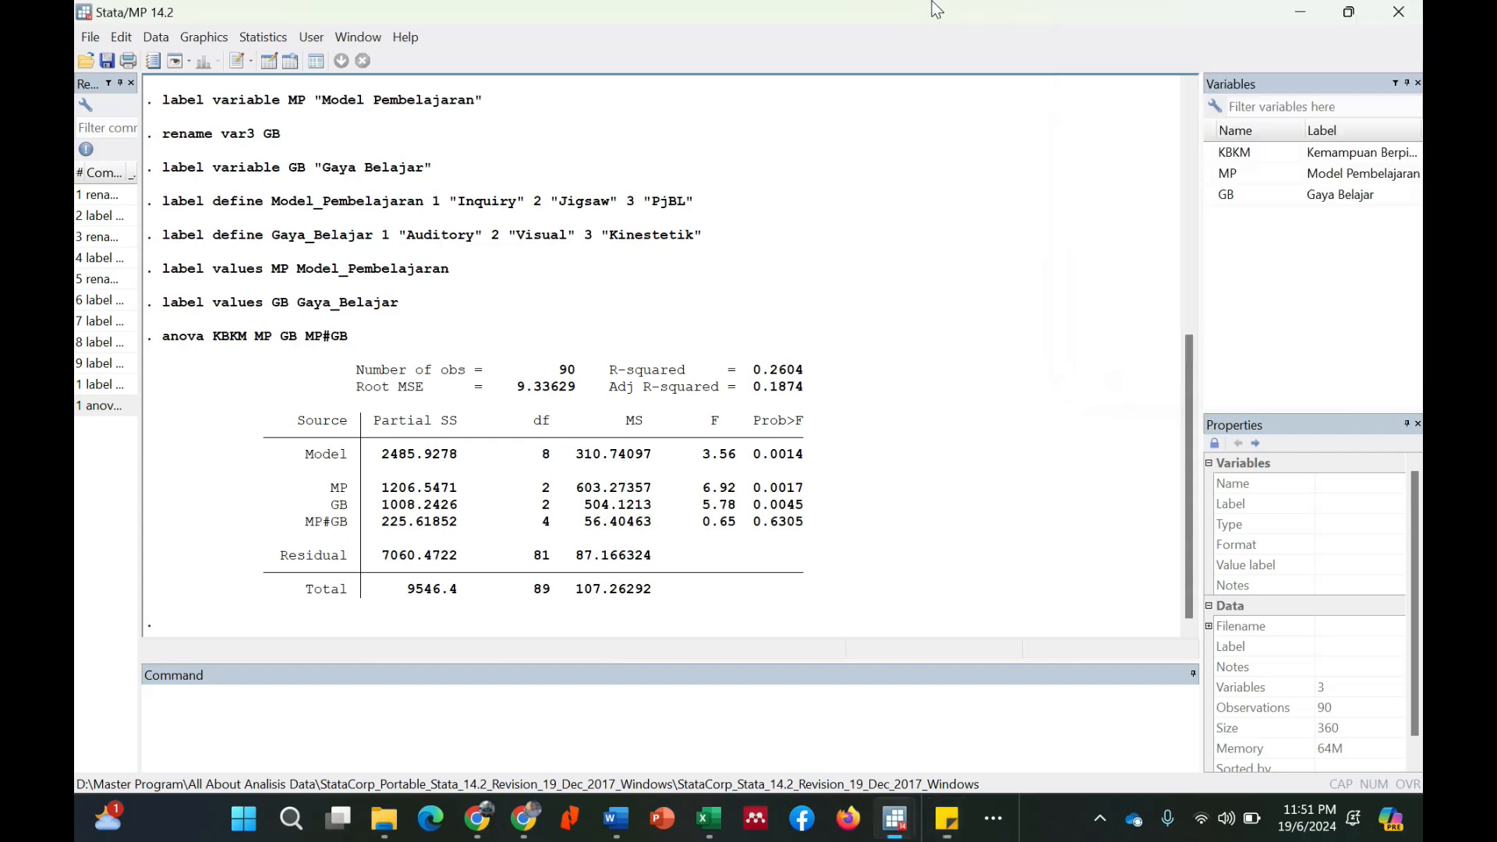
key("ctrl+v")
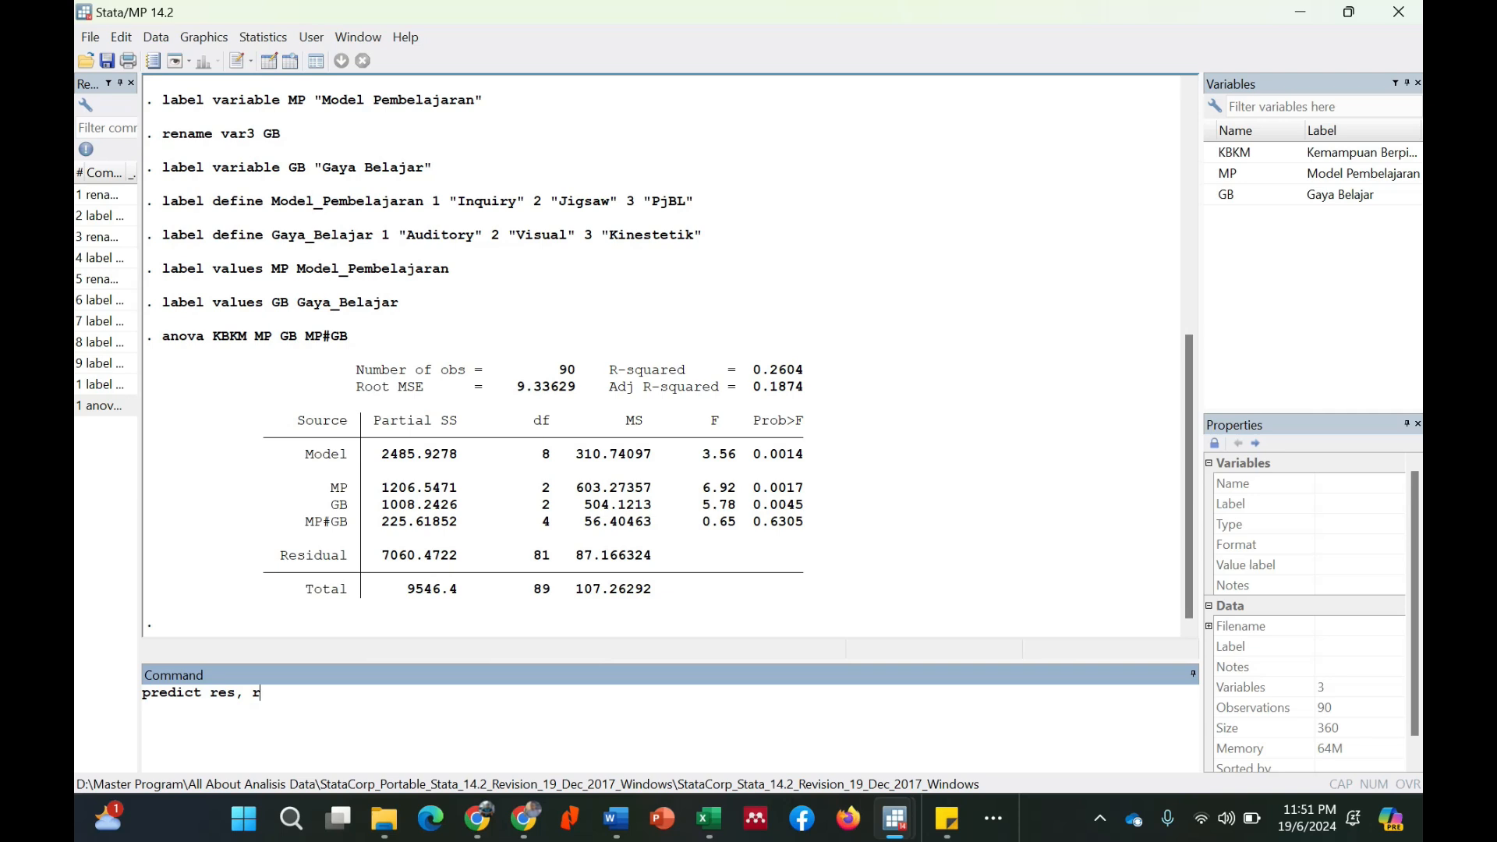
key("Return")
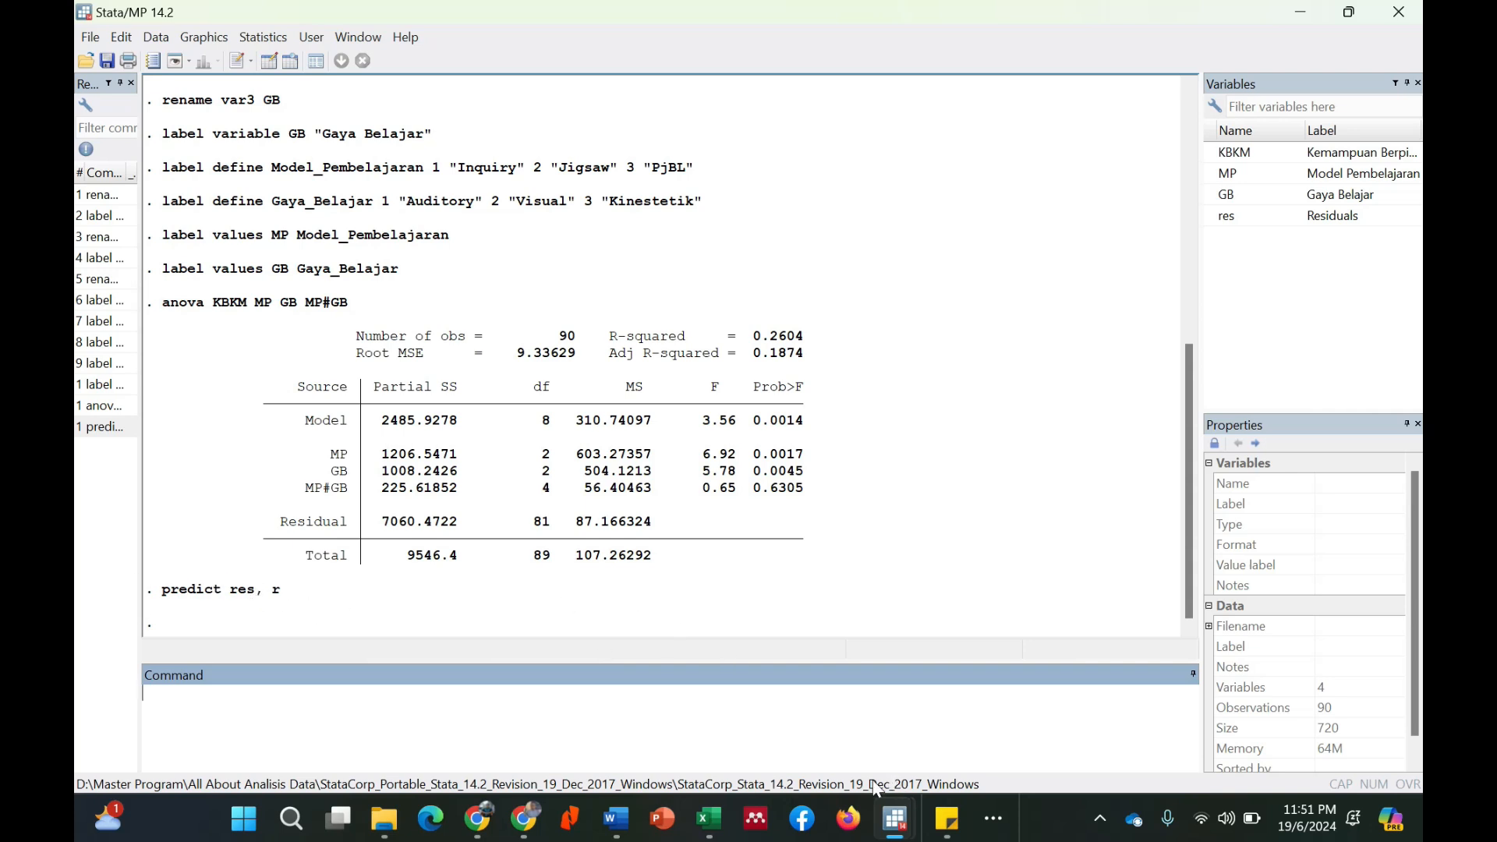
Step: Switch to the Data Editor and select the res column to examine the residuals
mouse_move(895, 818)
left_click(967, 732)
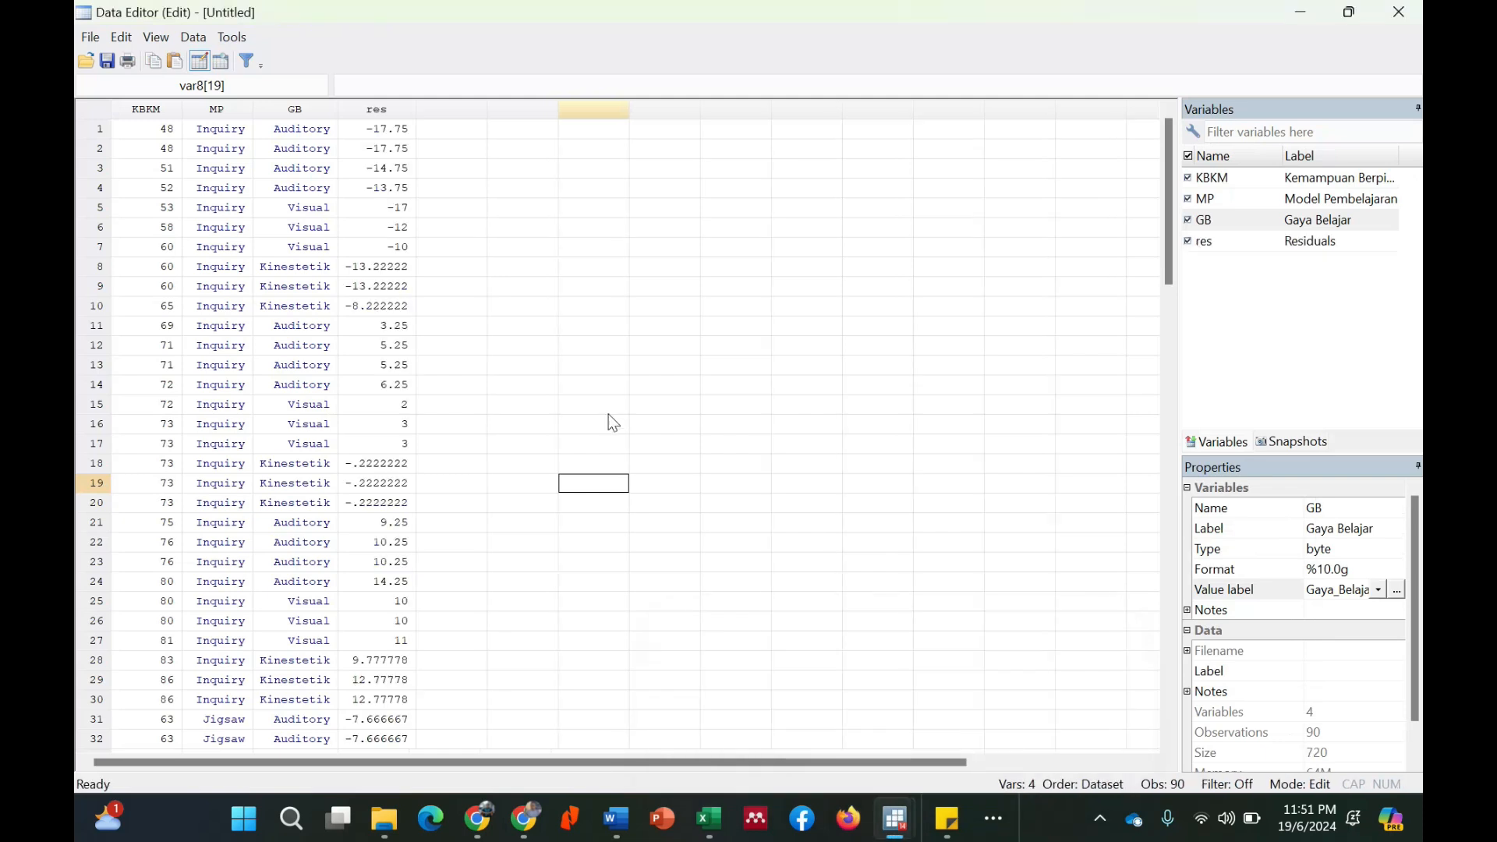
left_click(387, 119)
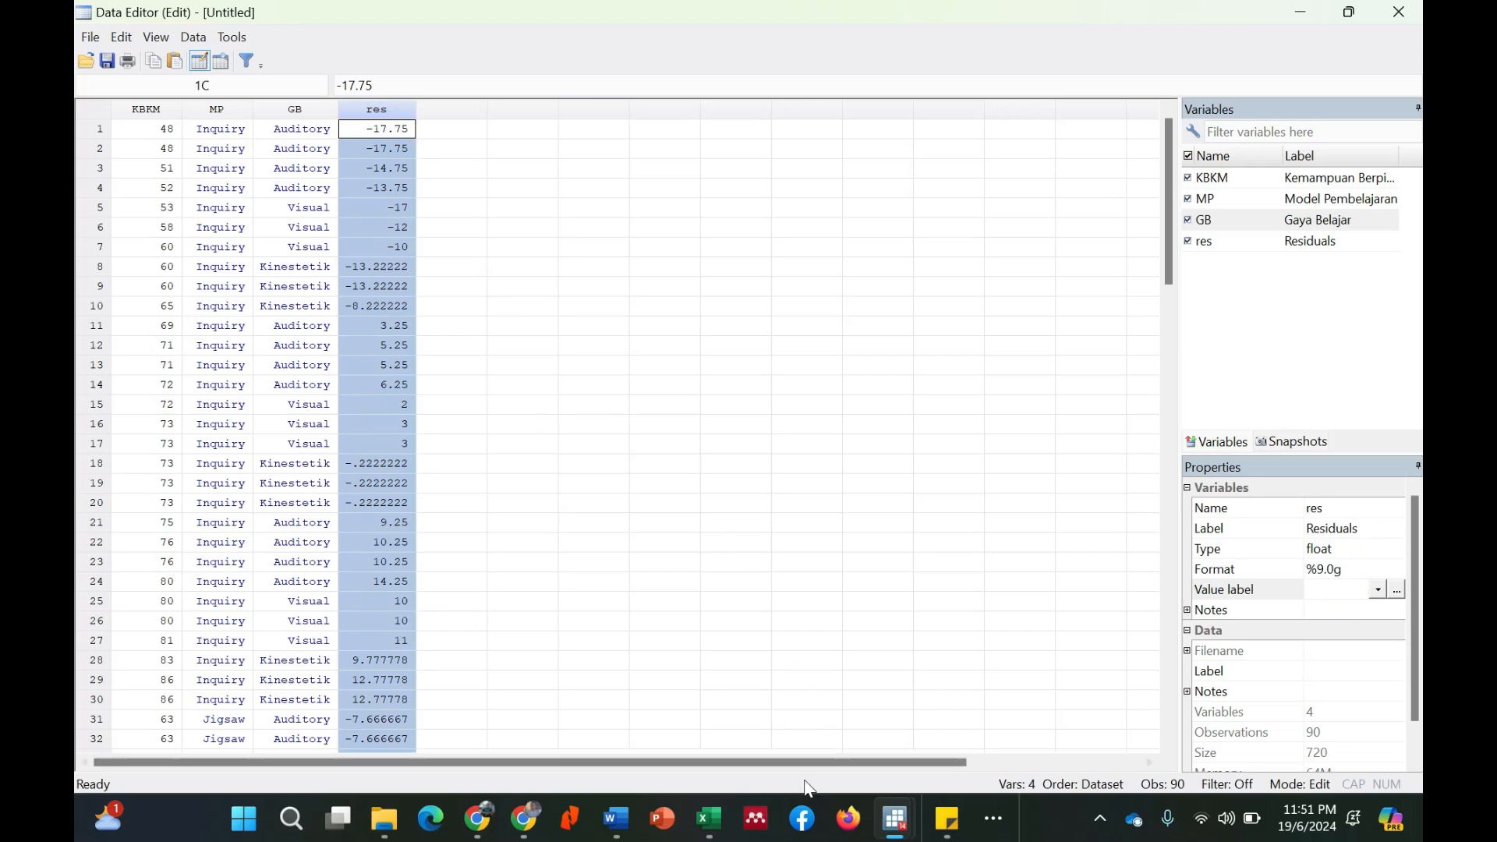
Step: Switch to the SPSS Data Editor and compare its RES_1 column with the Stata res column, then minimize both data windows
left_click(1000, 822)
mouse_move(1000, 768)
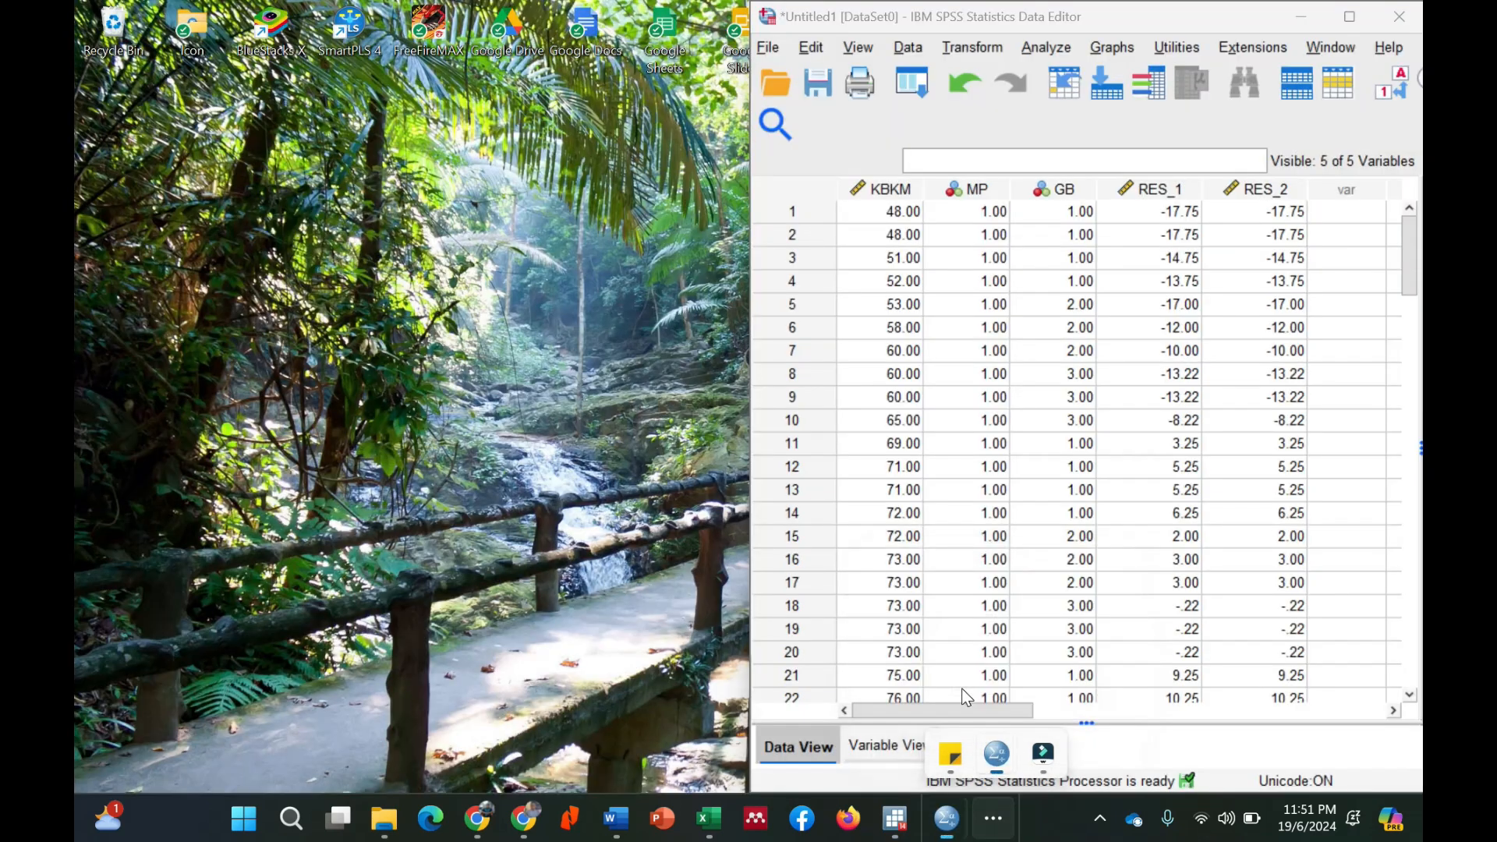
left_click(935, 631)
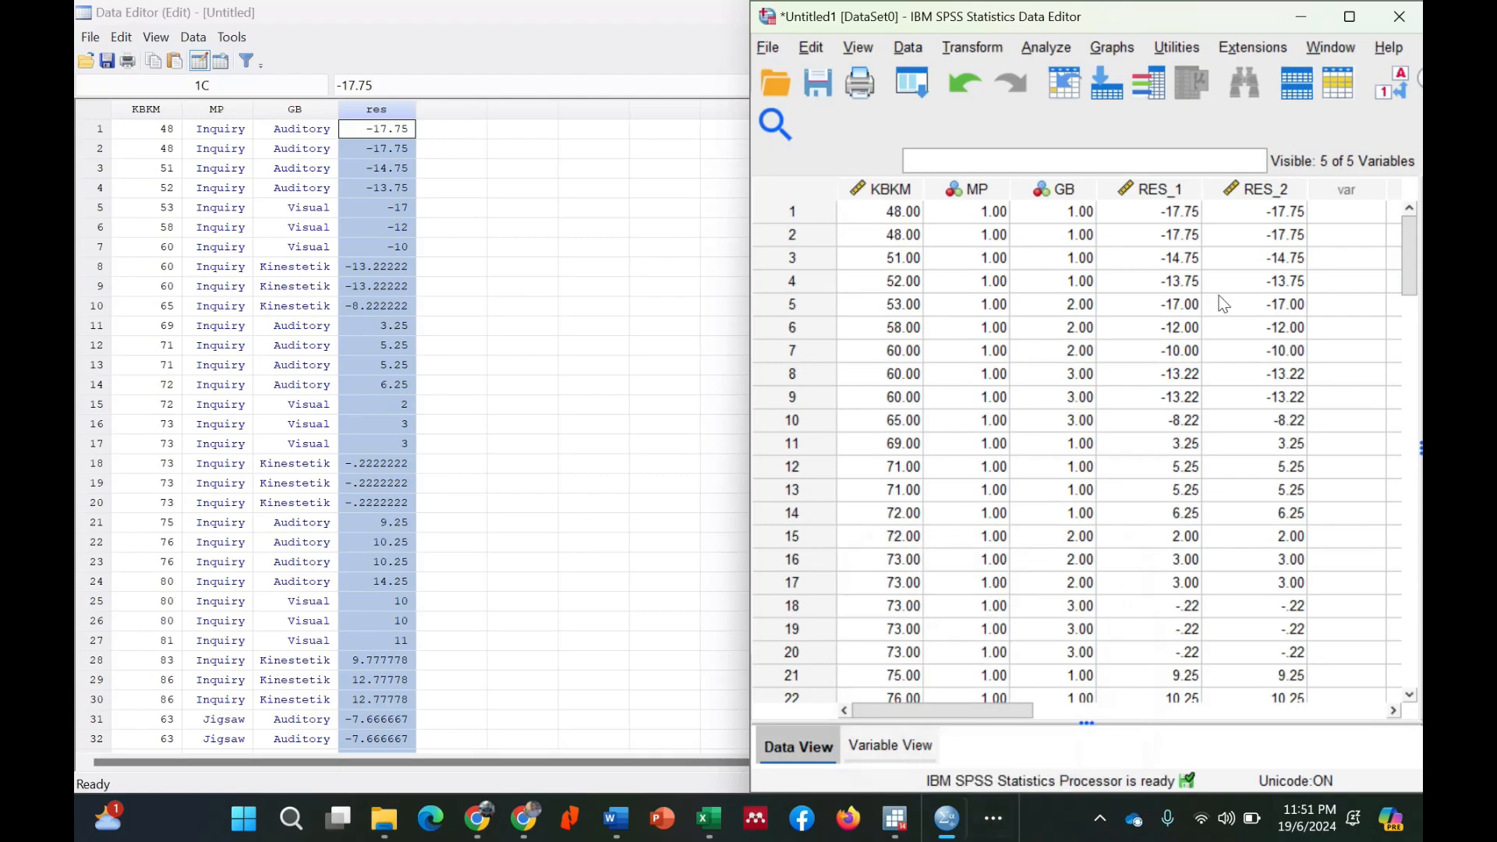
left_click(1181, 220)
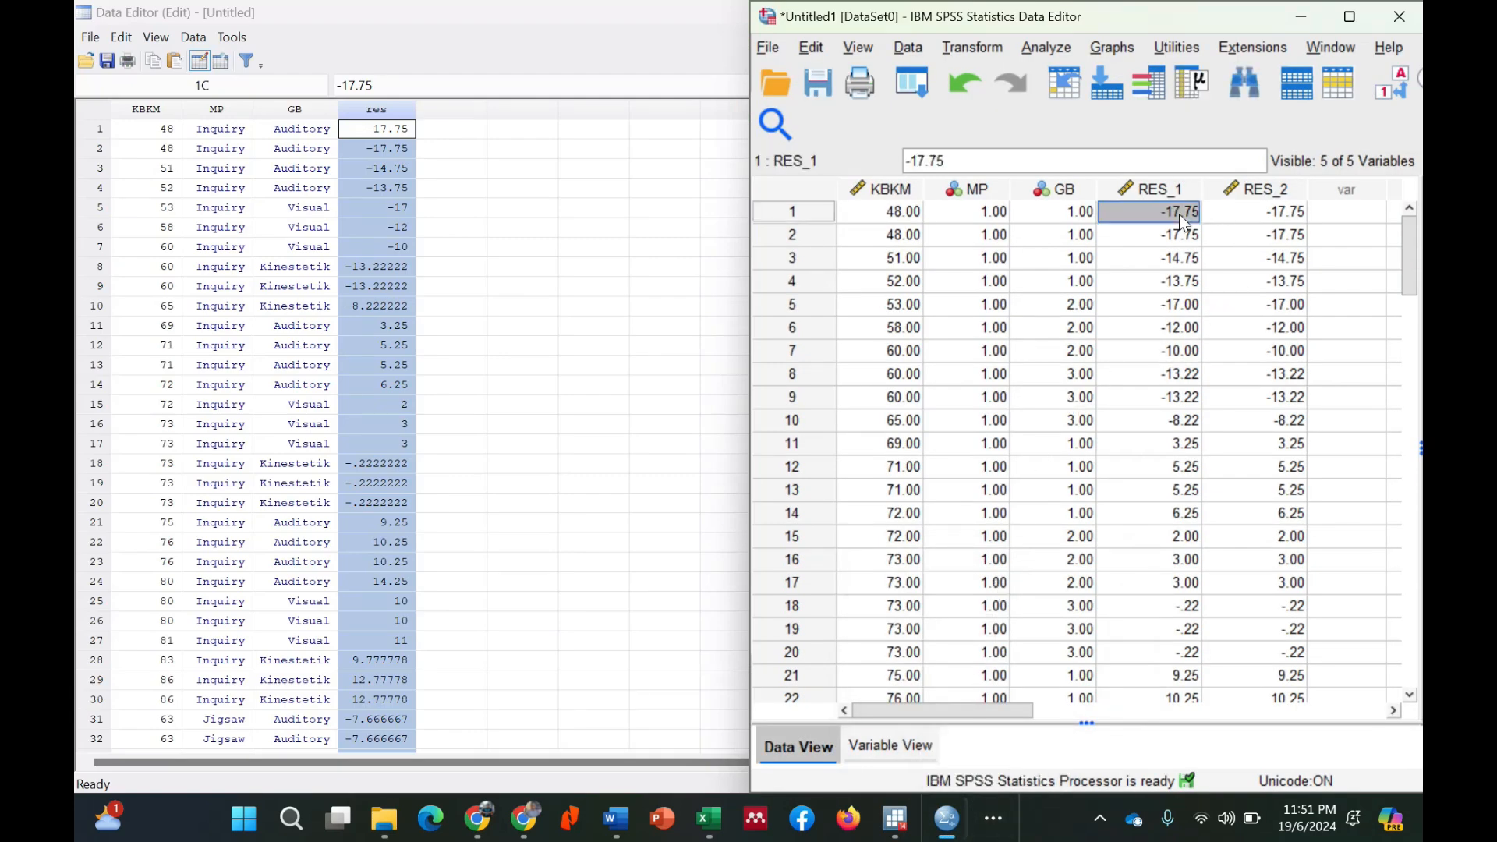
left_click(1159, 189)
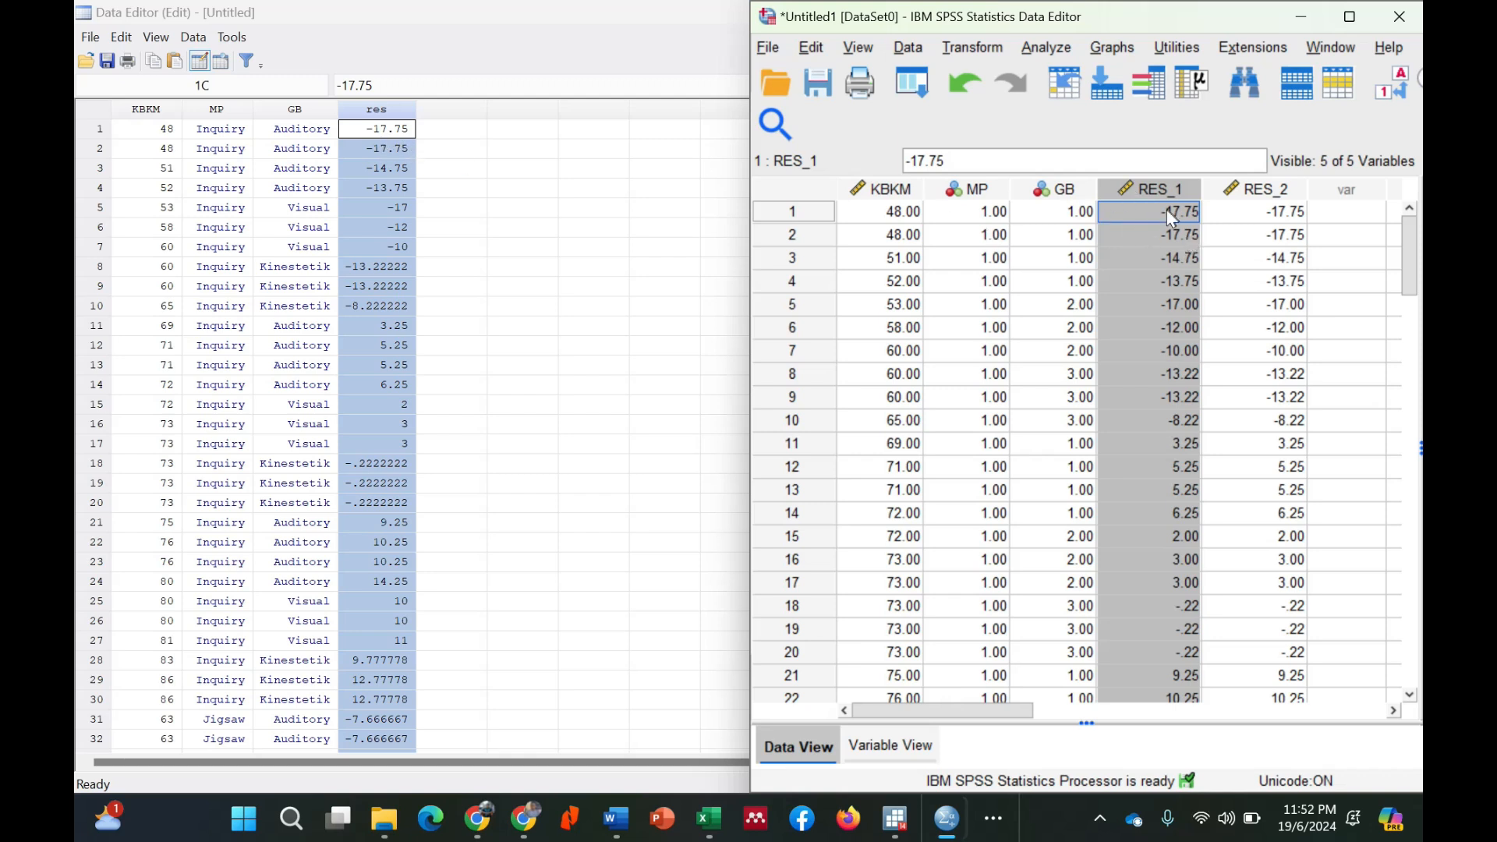
left_click(1176, 249)
left_click(1184, 421)
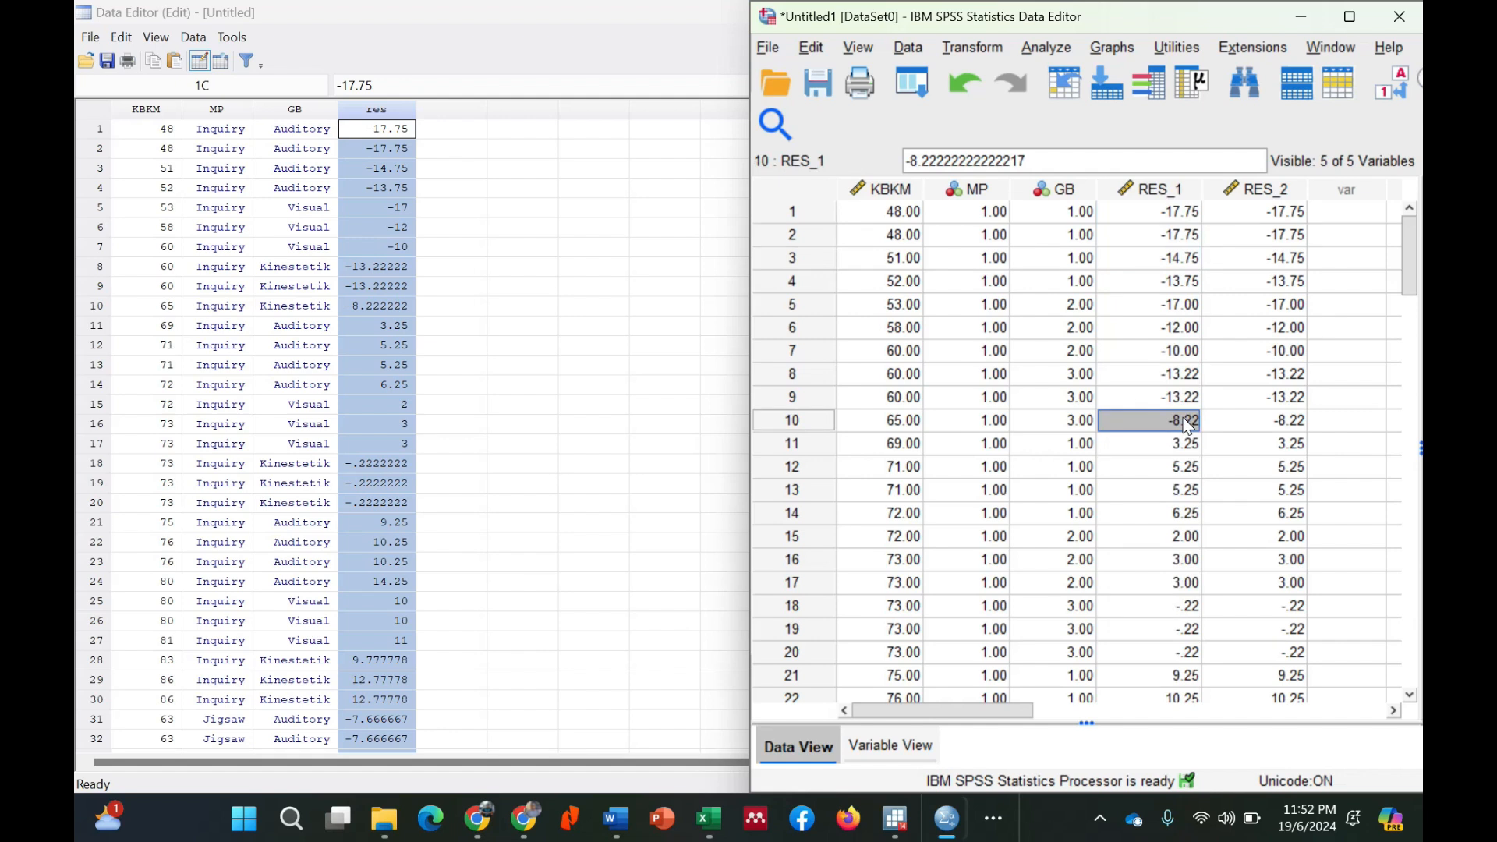
left_click(1310, 22)
left_click(1291, 12)
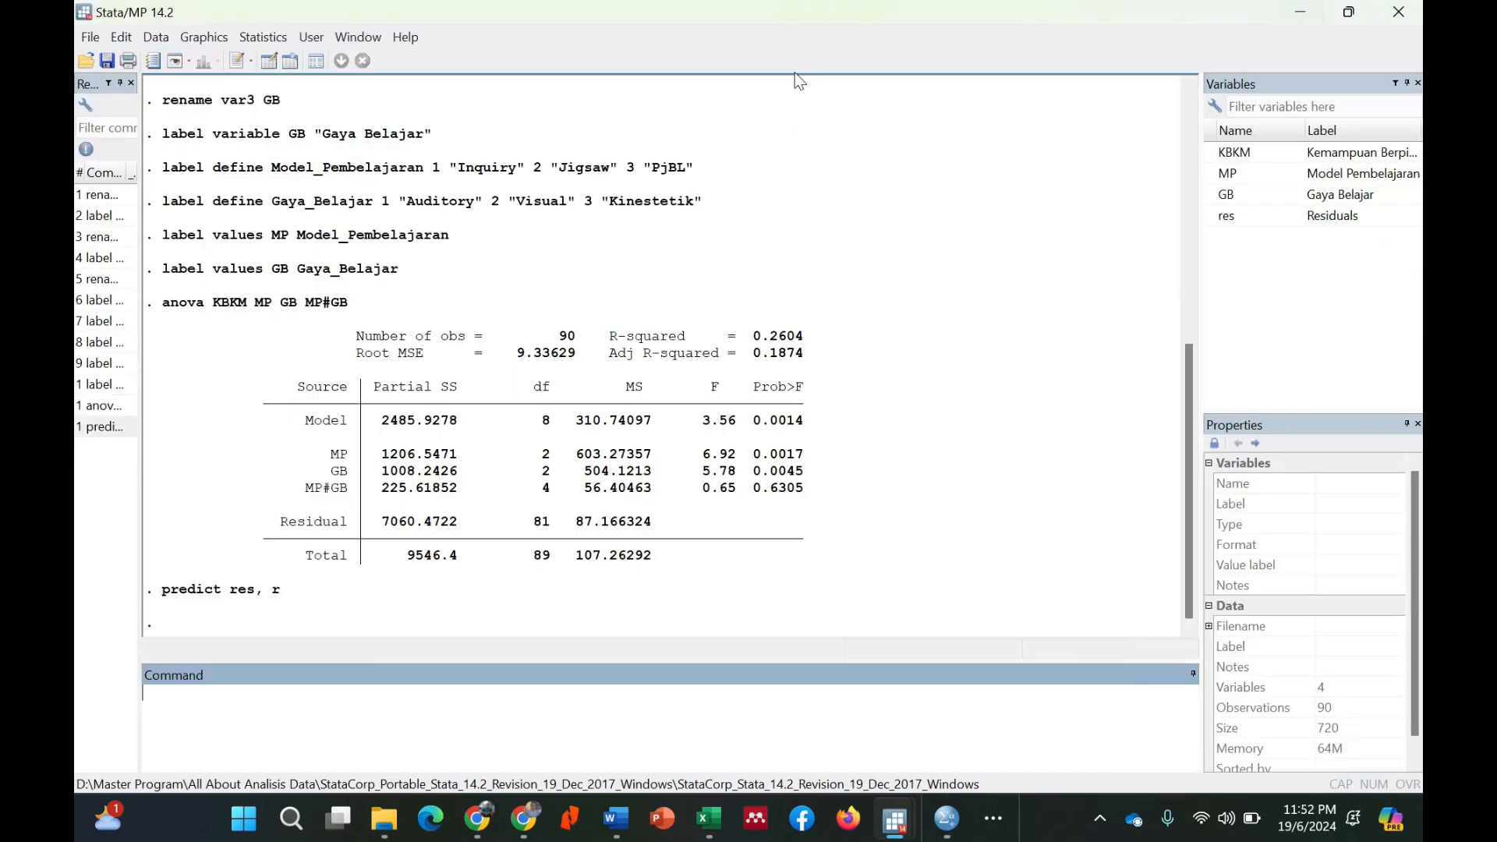
Step: Run a Shapiro-Wilk normality test on the variables KBKM and res
left_click(253, 40)
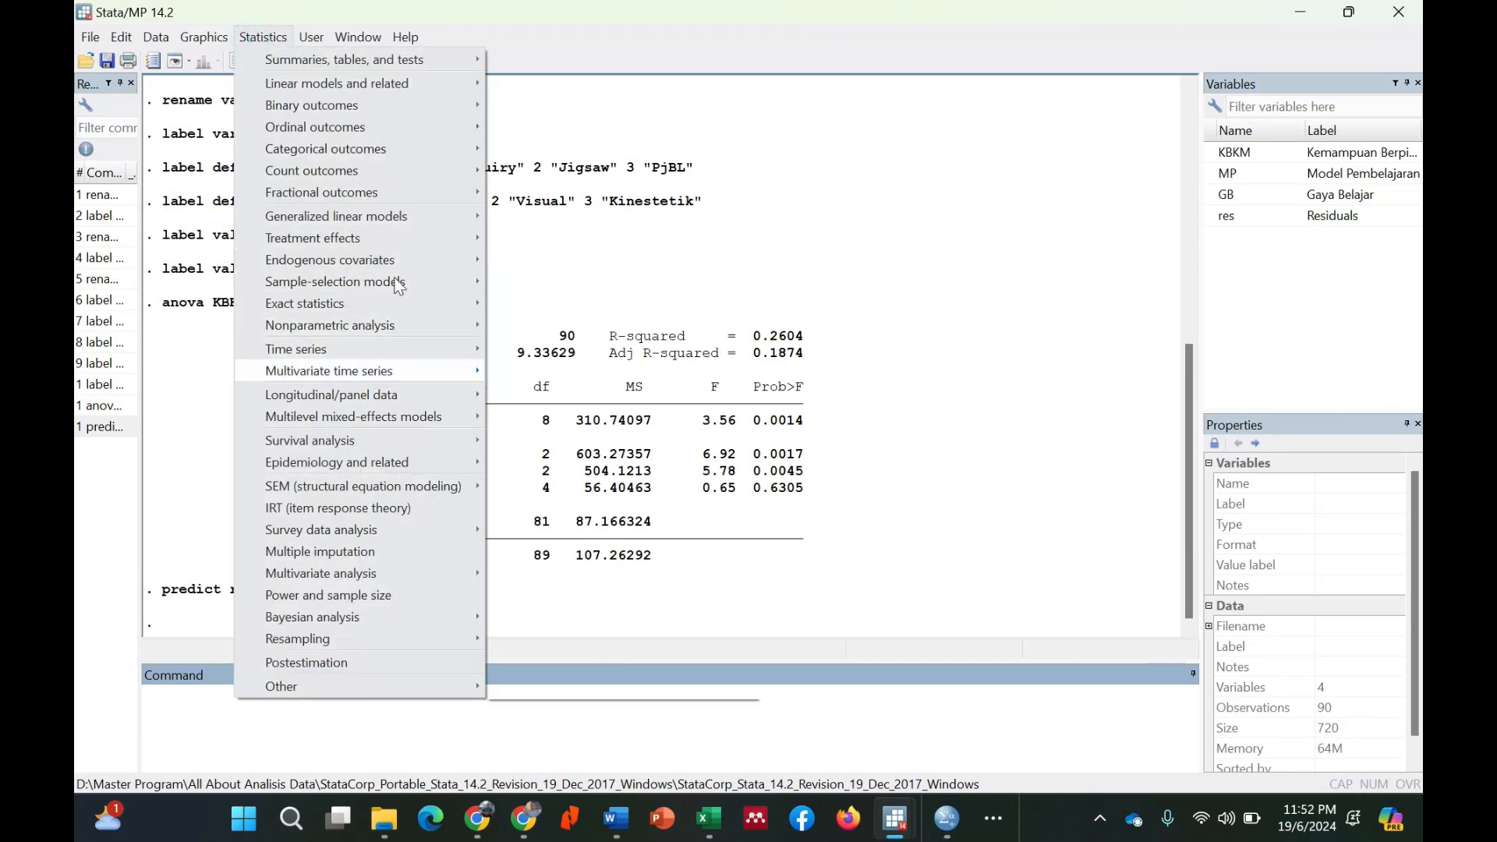
left_click(265, 39)
left_click(270, 40)
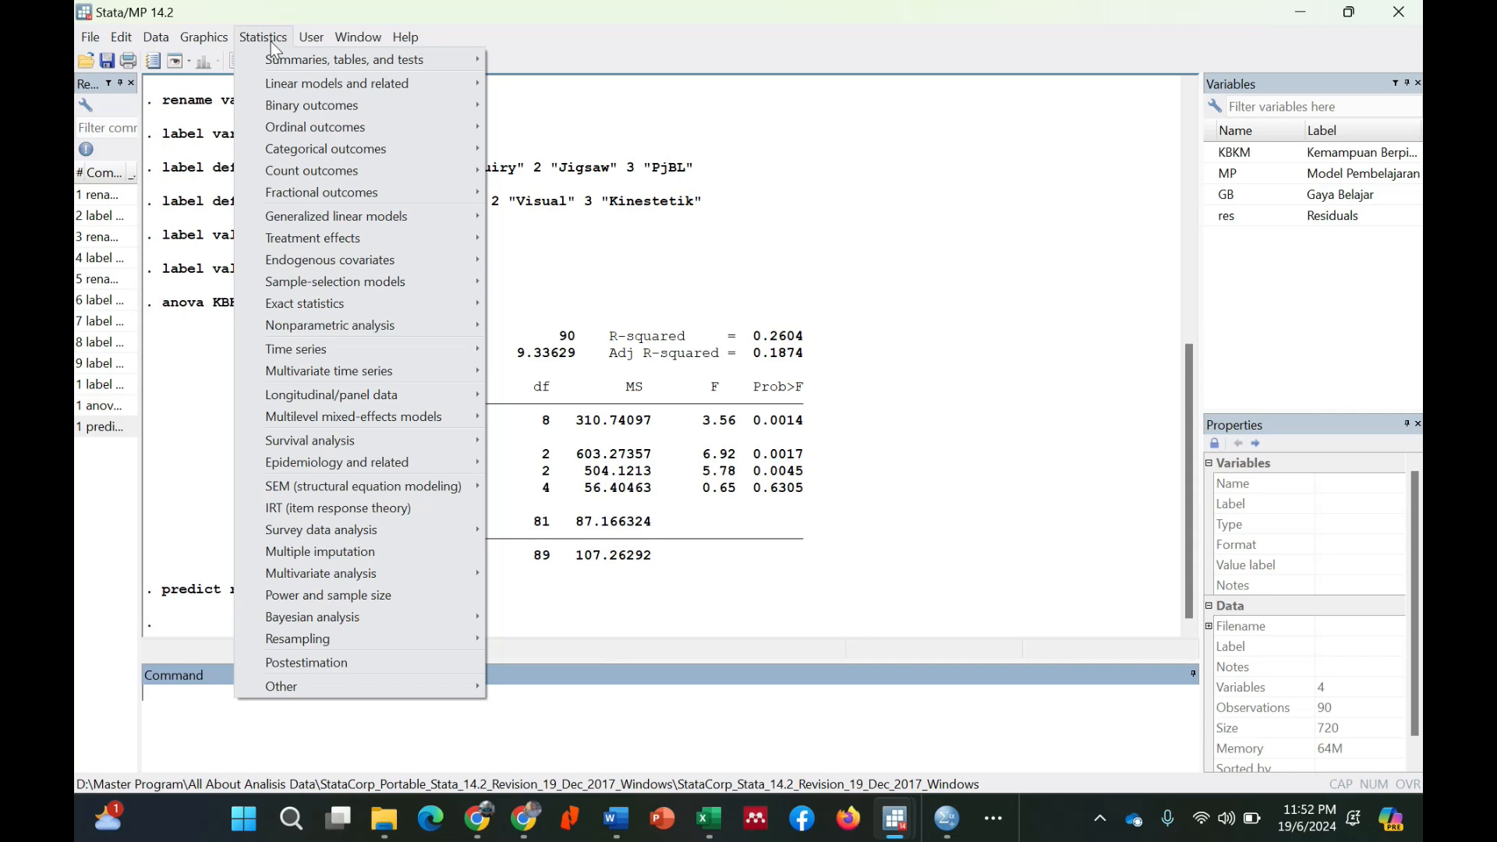
mouse_move(283, 58)
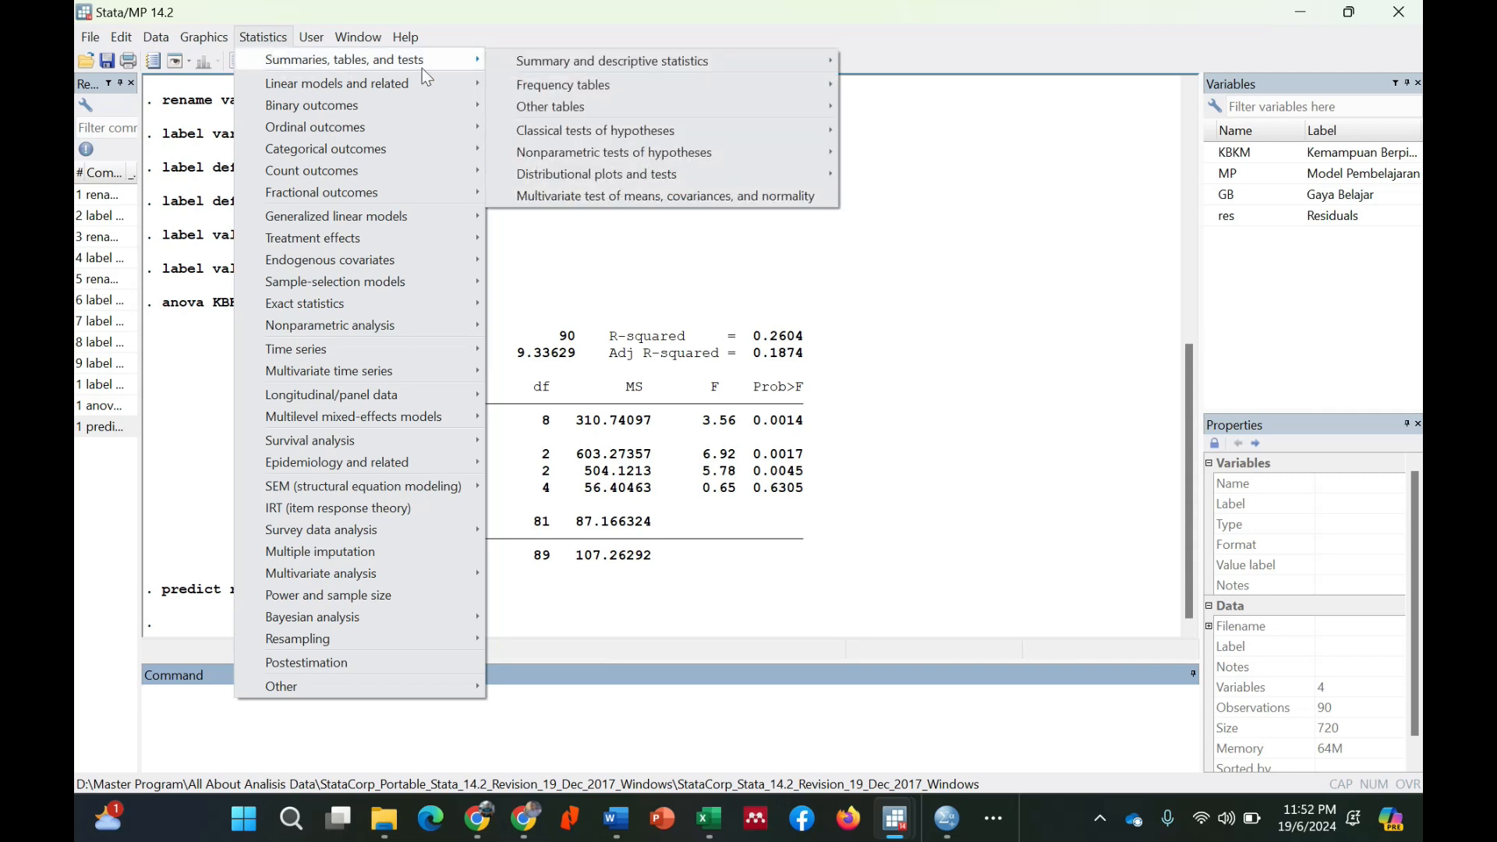
mouse_move(656, 130)
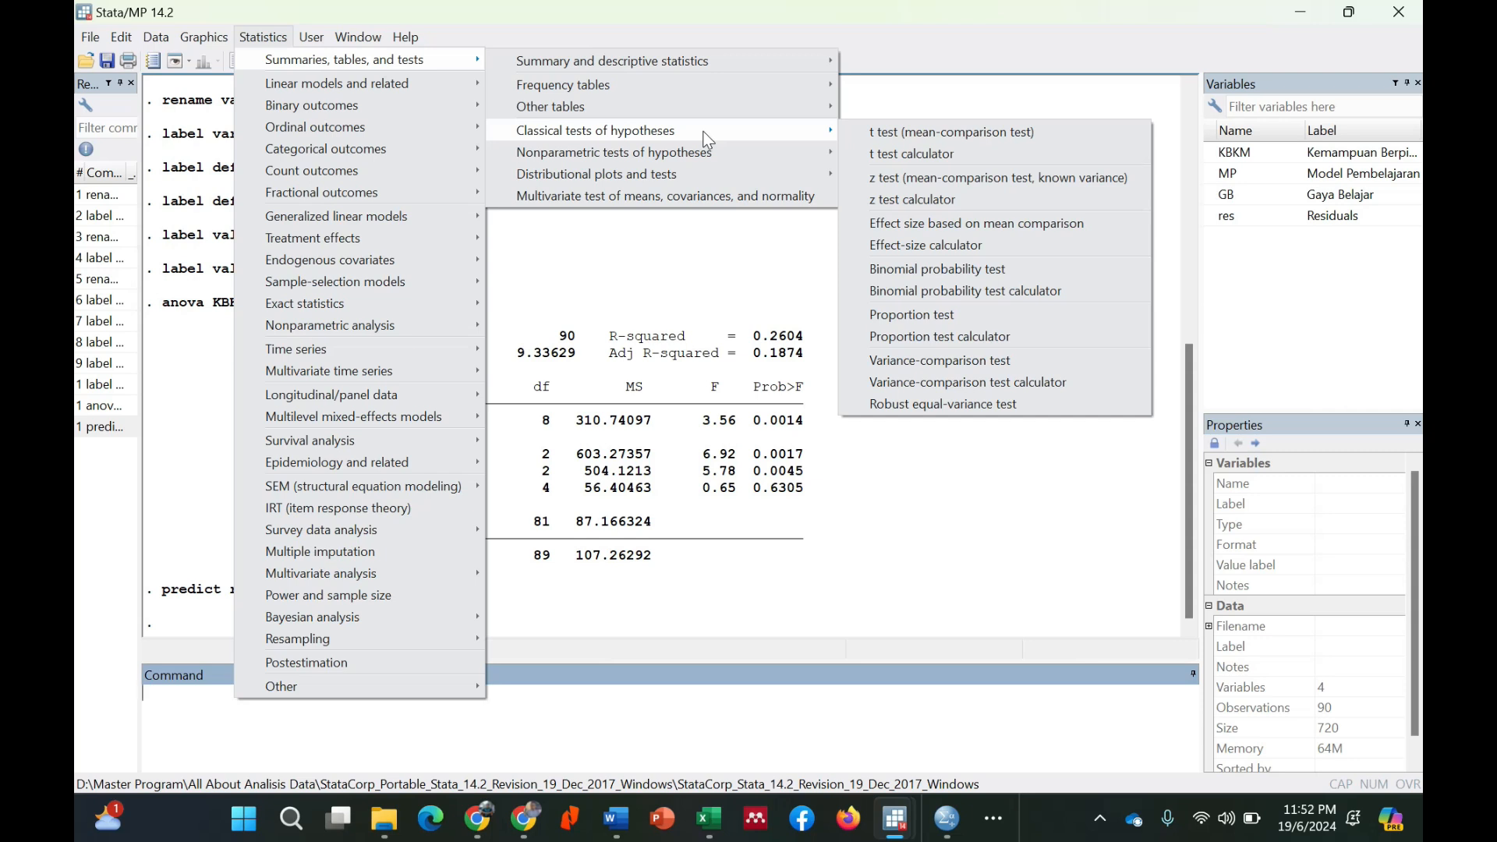
mouse_move(695, 169)
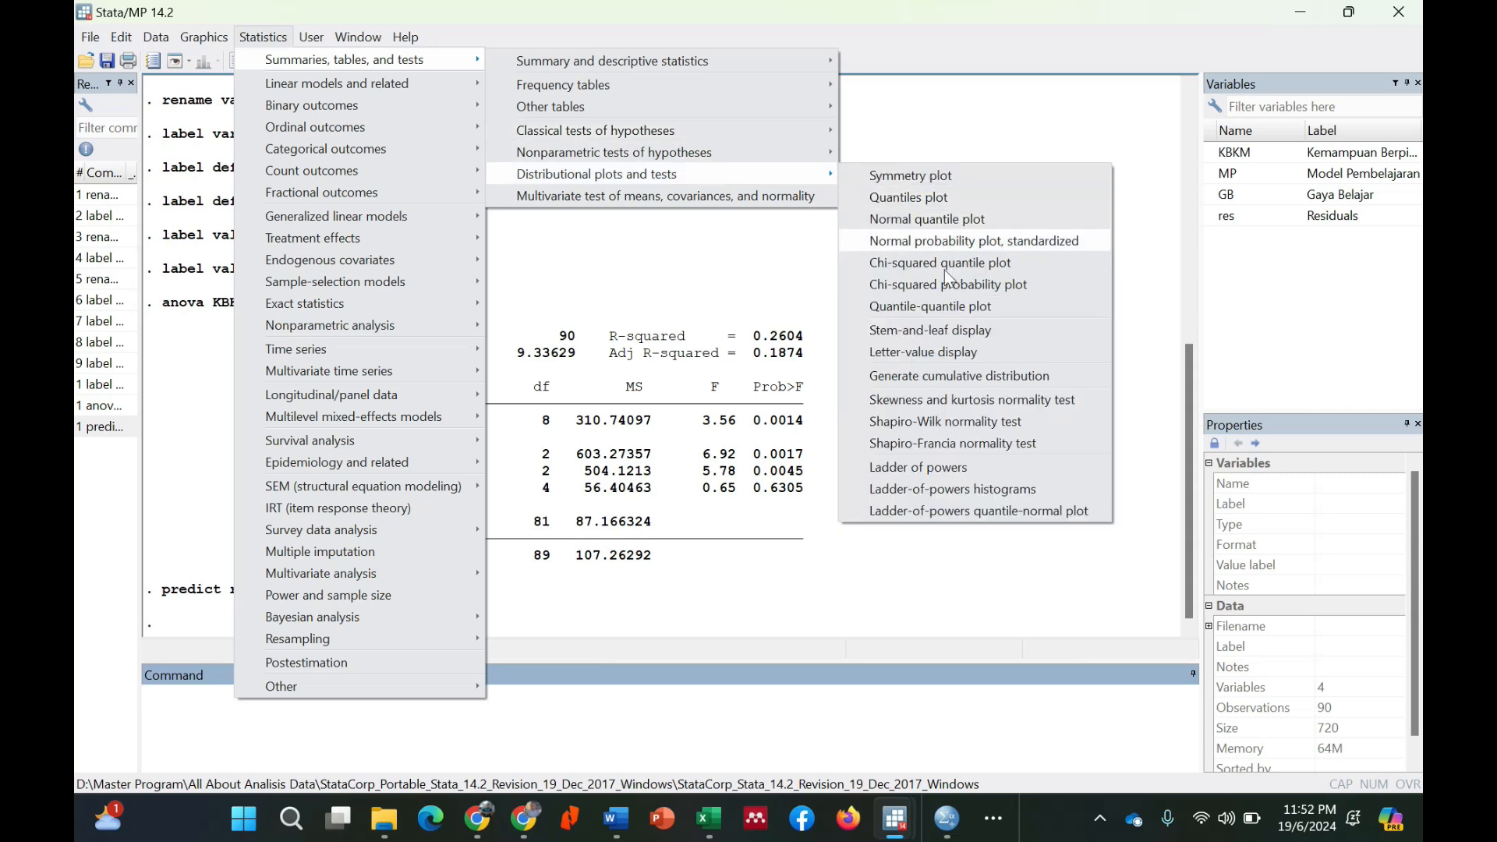
left_click(998, 427)
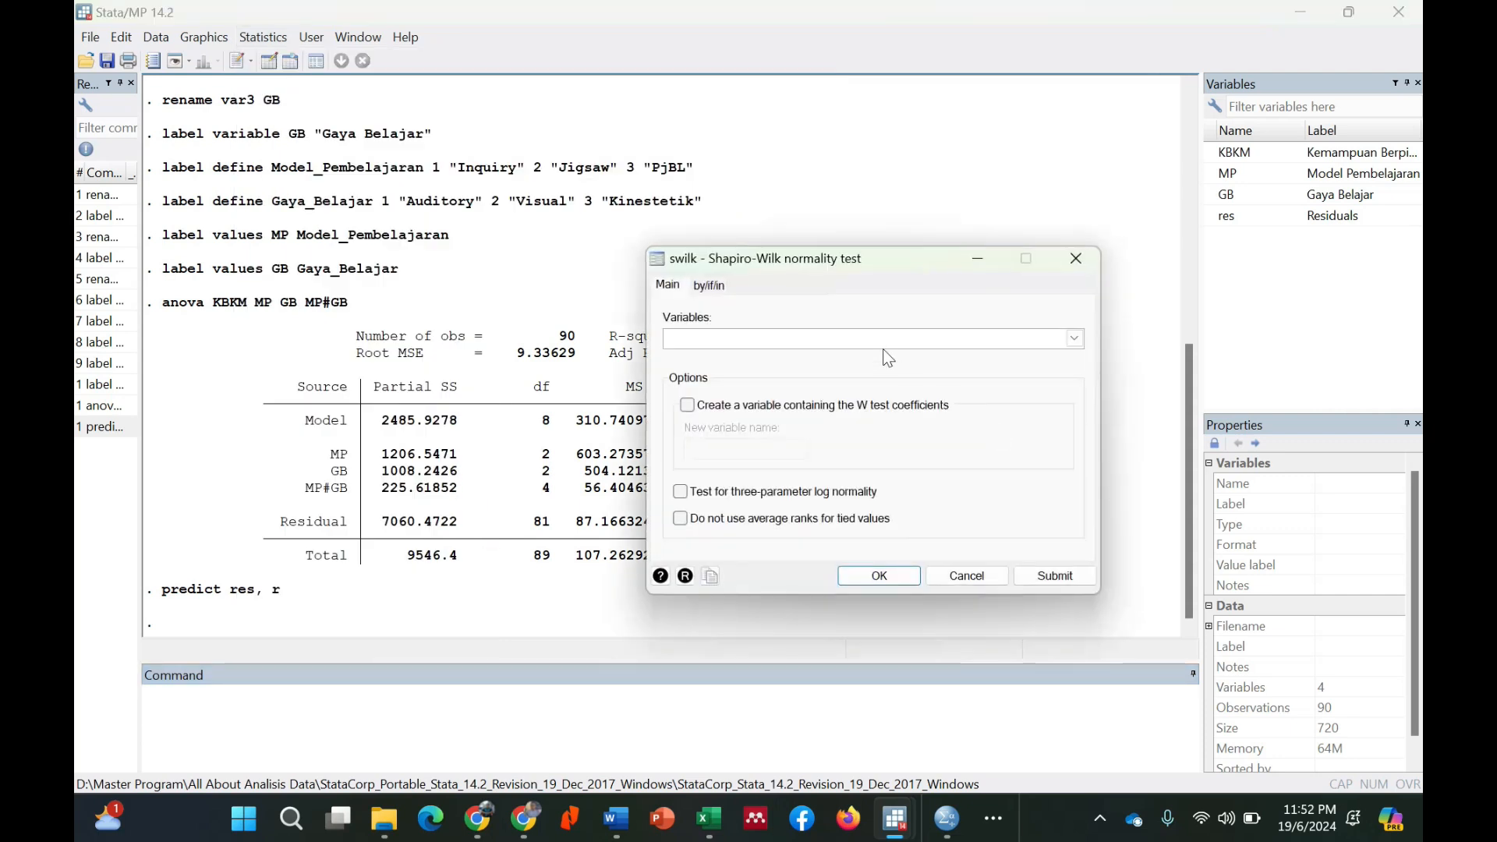
left_click(1072, 340)
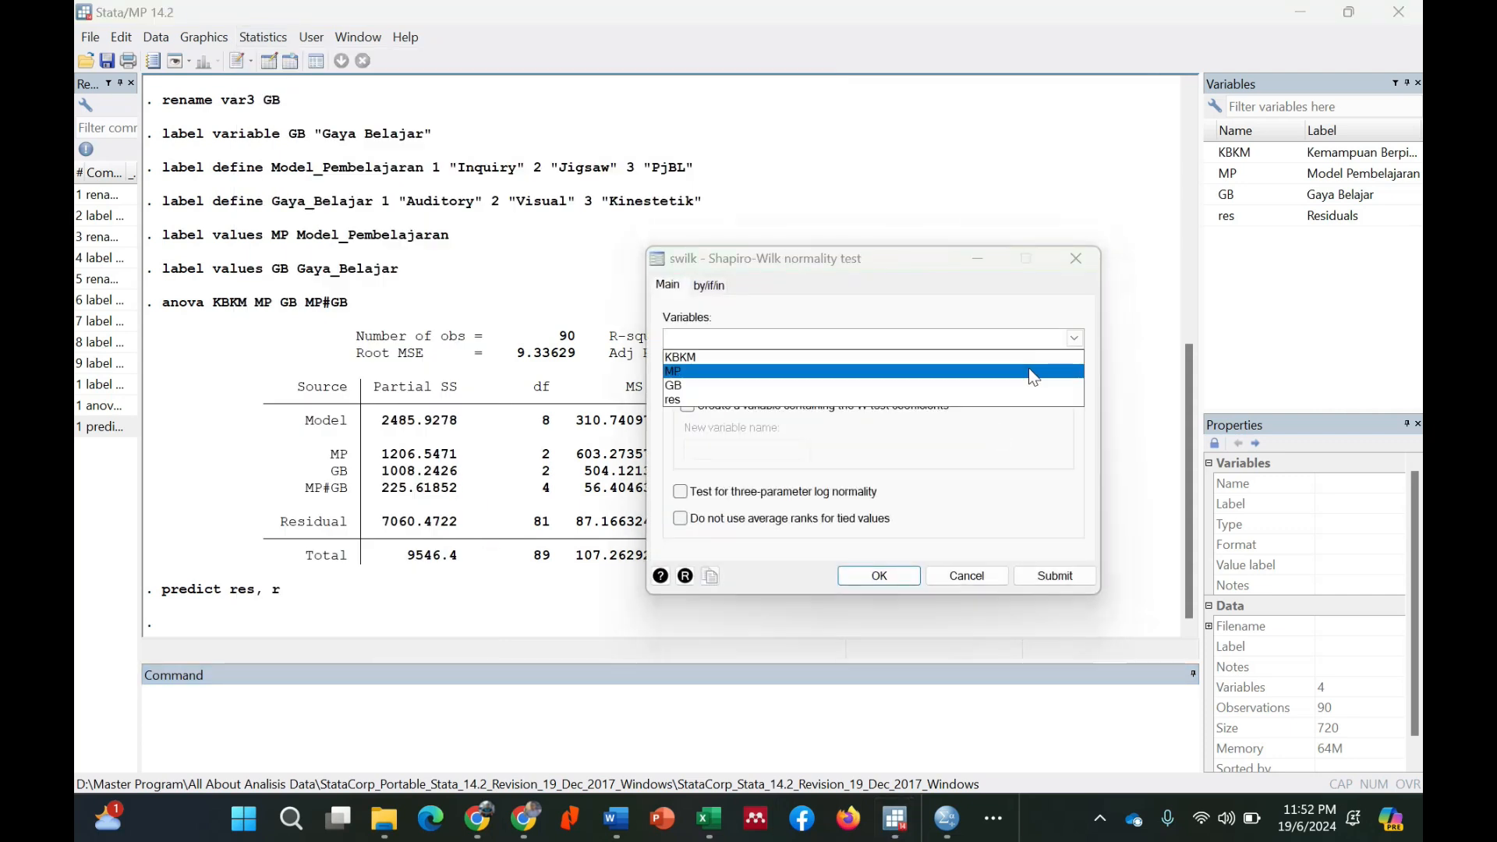
left_click(1044, 363)
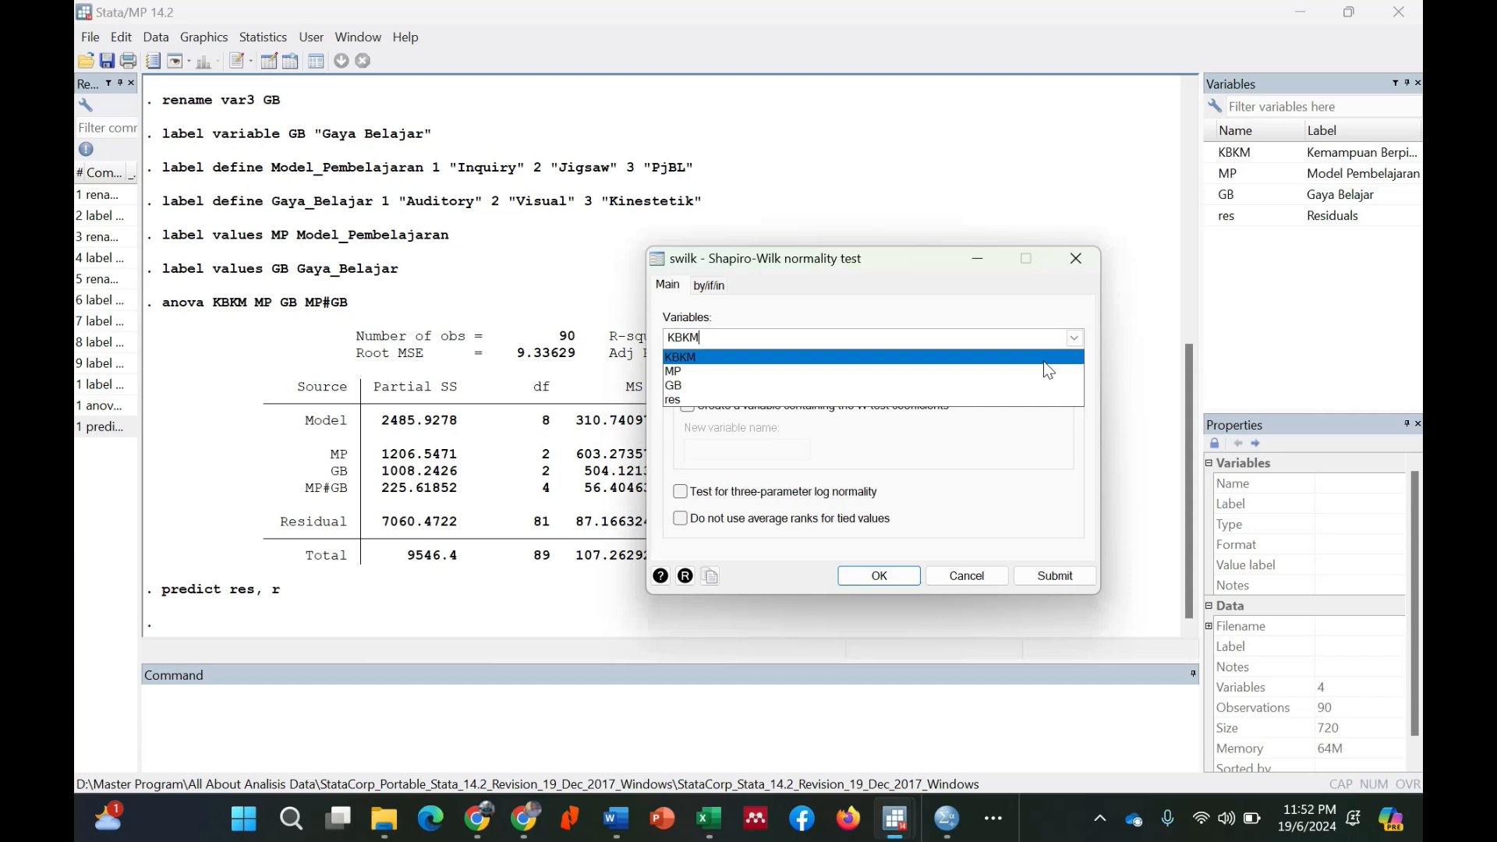
left_click(1048, 401)
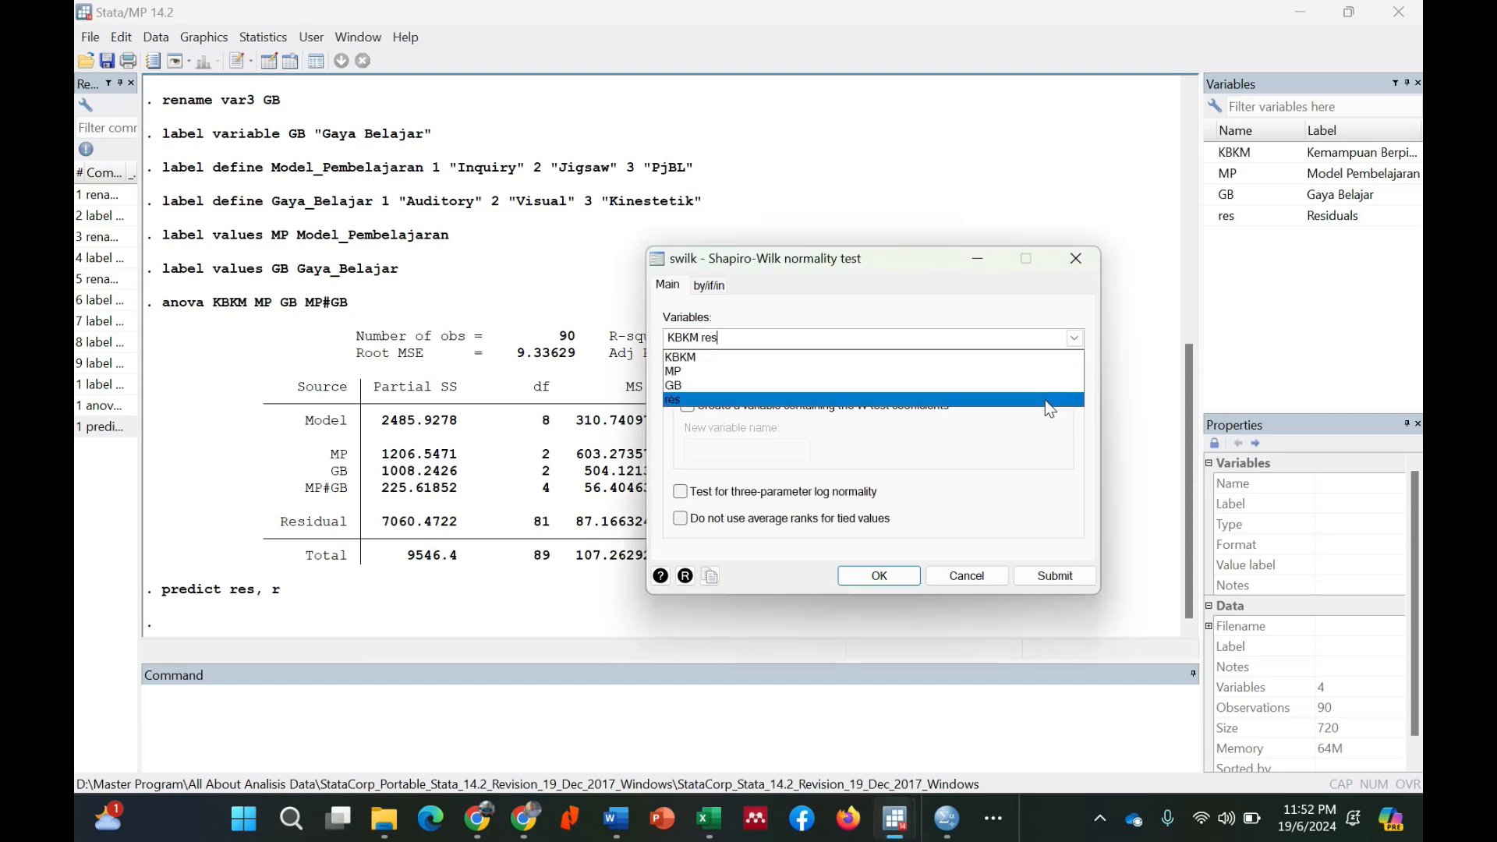
left_click(1051, 468)
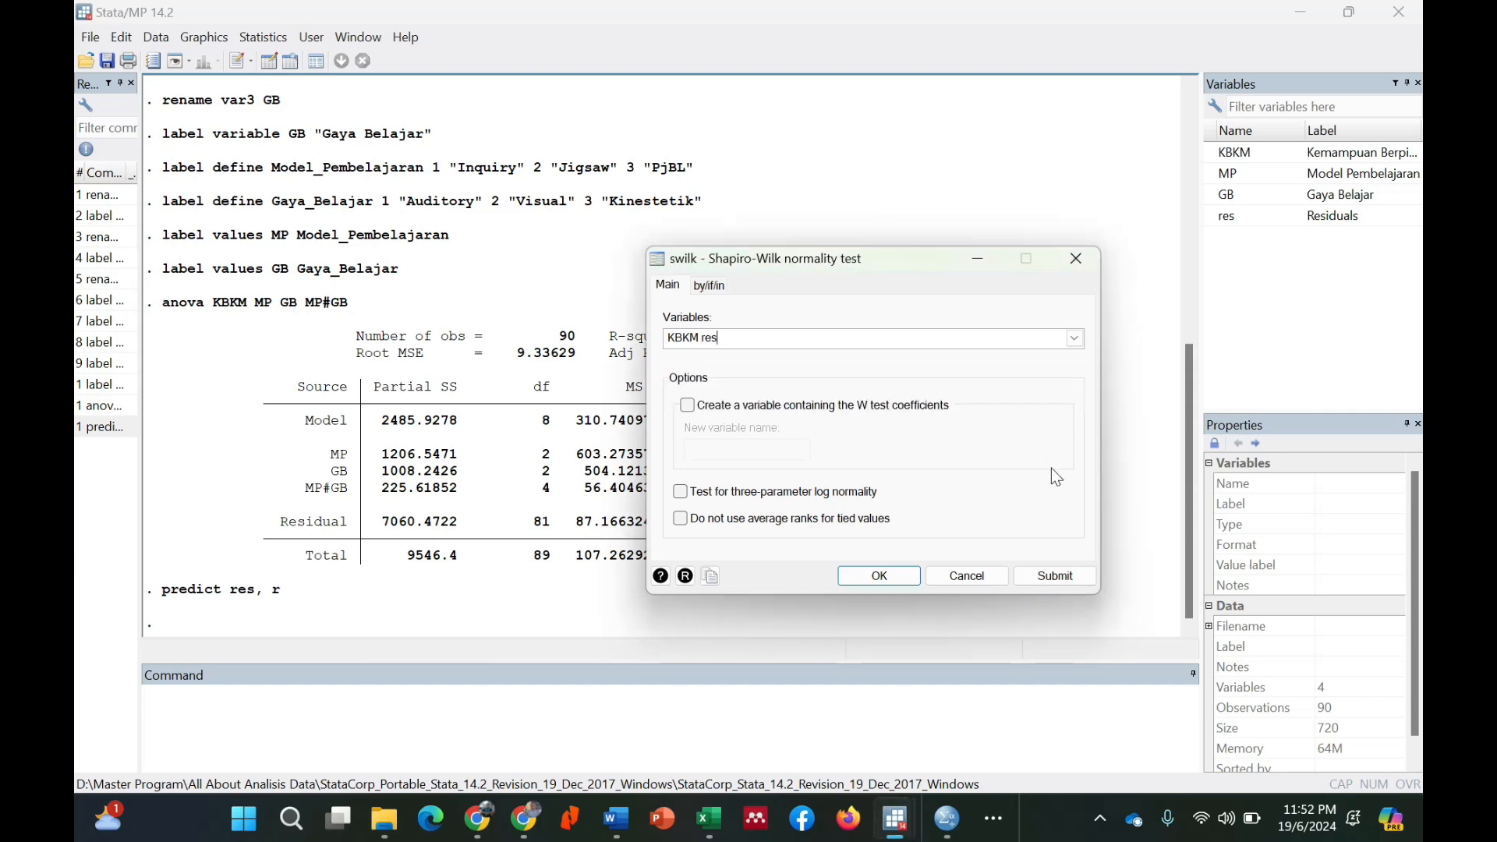
left_click(881, 574)
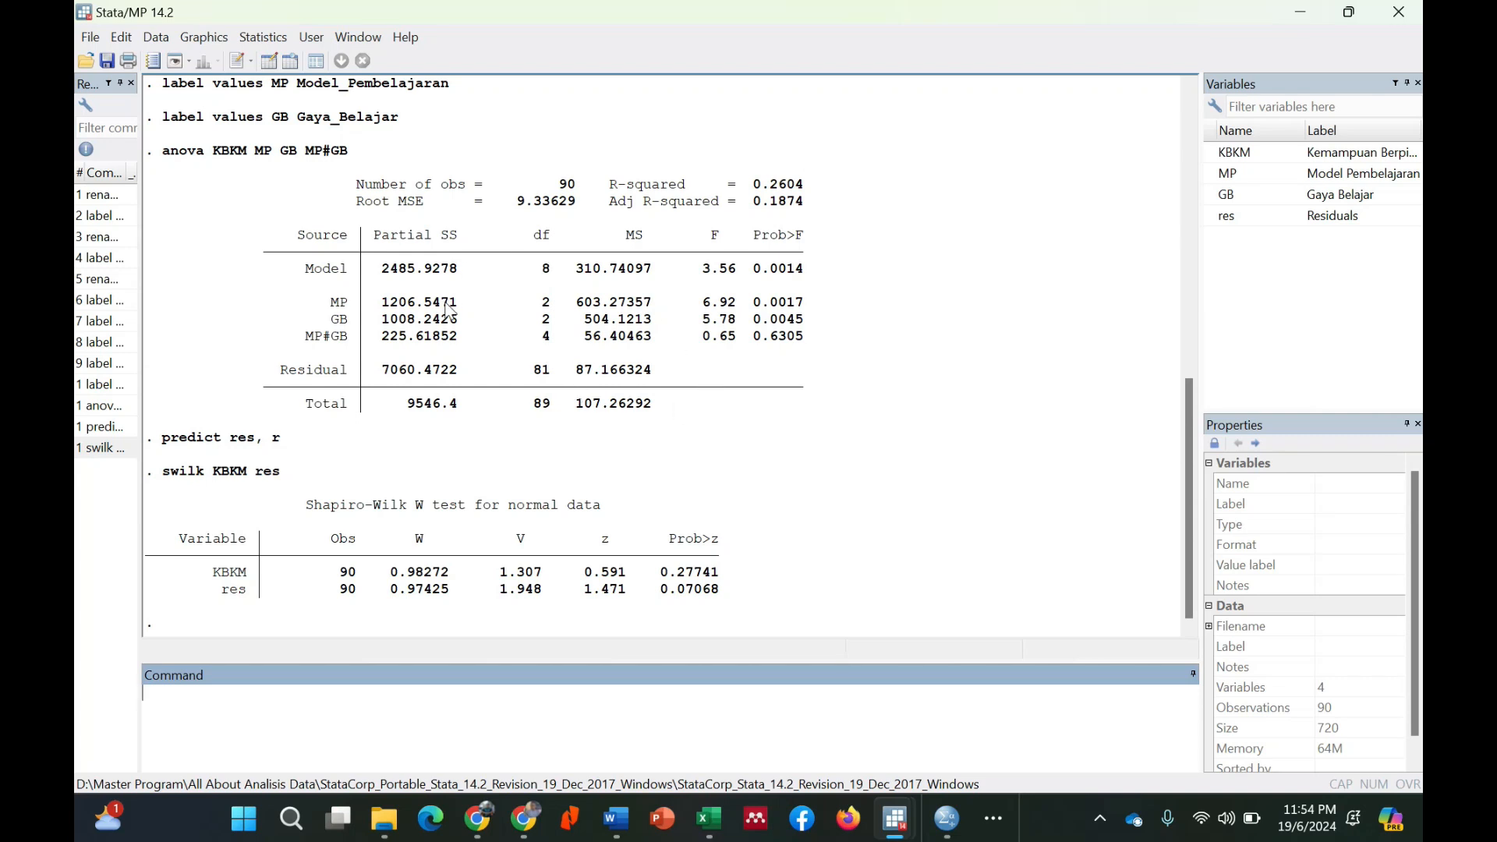
Step: Switch to Sticky Notes and copy the two-way commands "egen cell = group(MP GB)" and "robvar KBKM, by(cell)" into Stata's command input
mouse_move(951, 823)
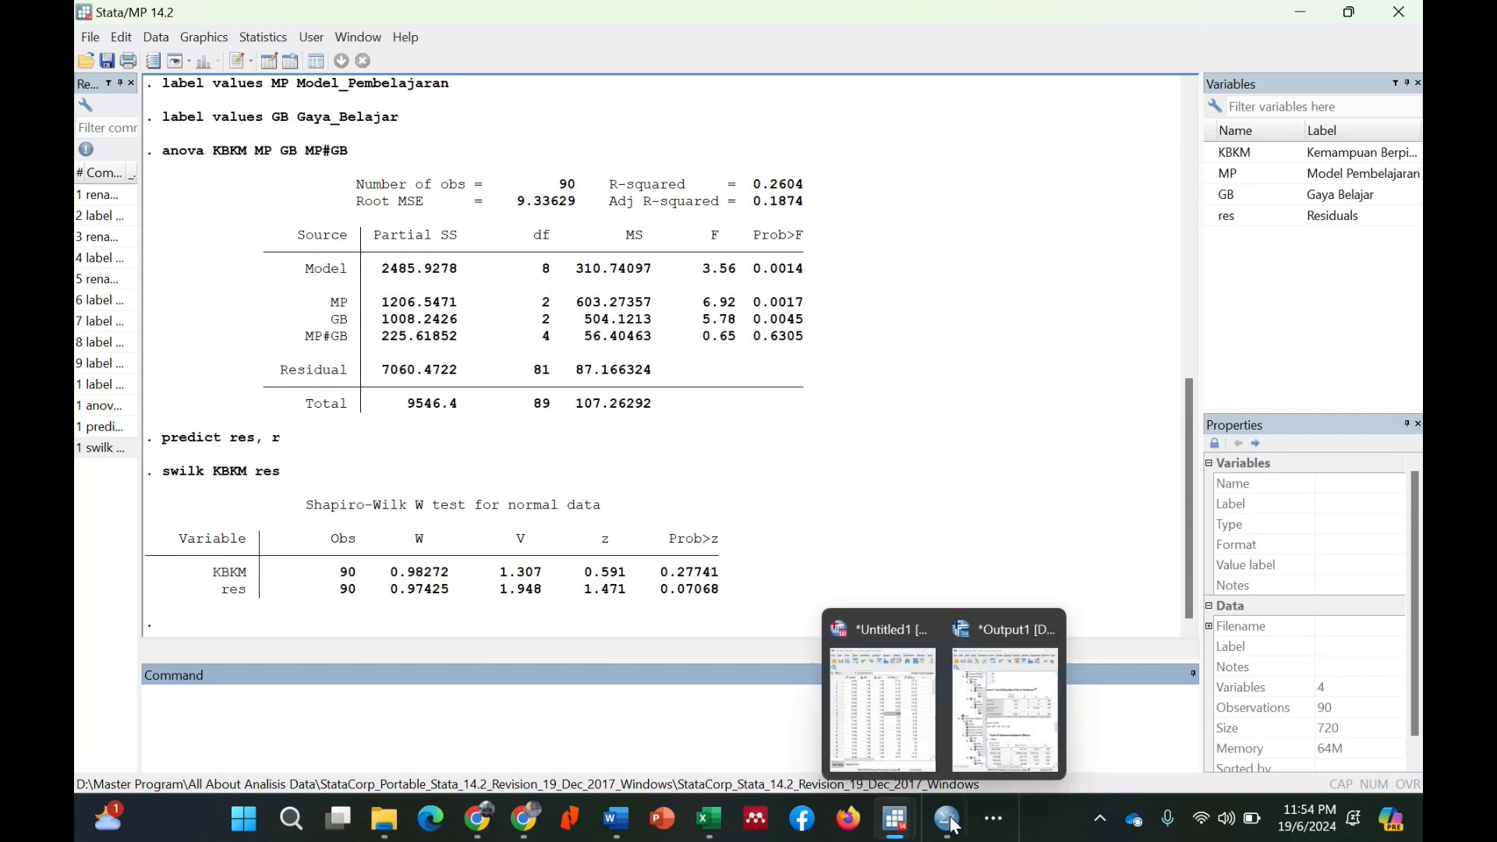
left_click(1003, 820)
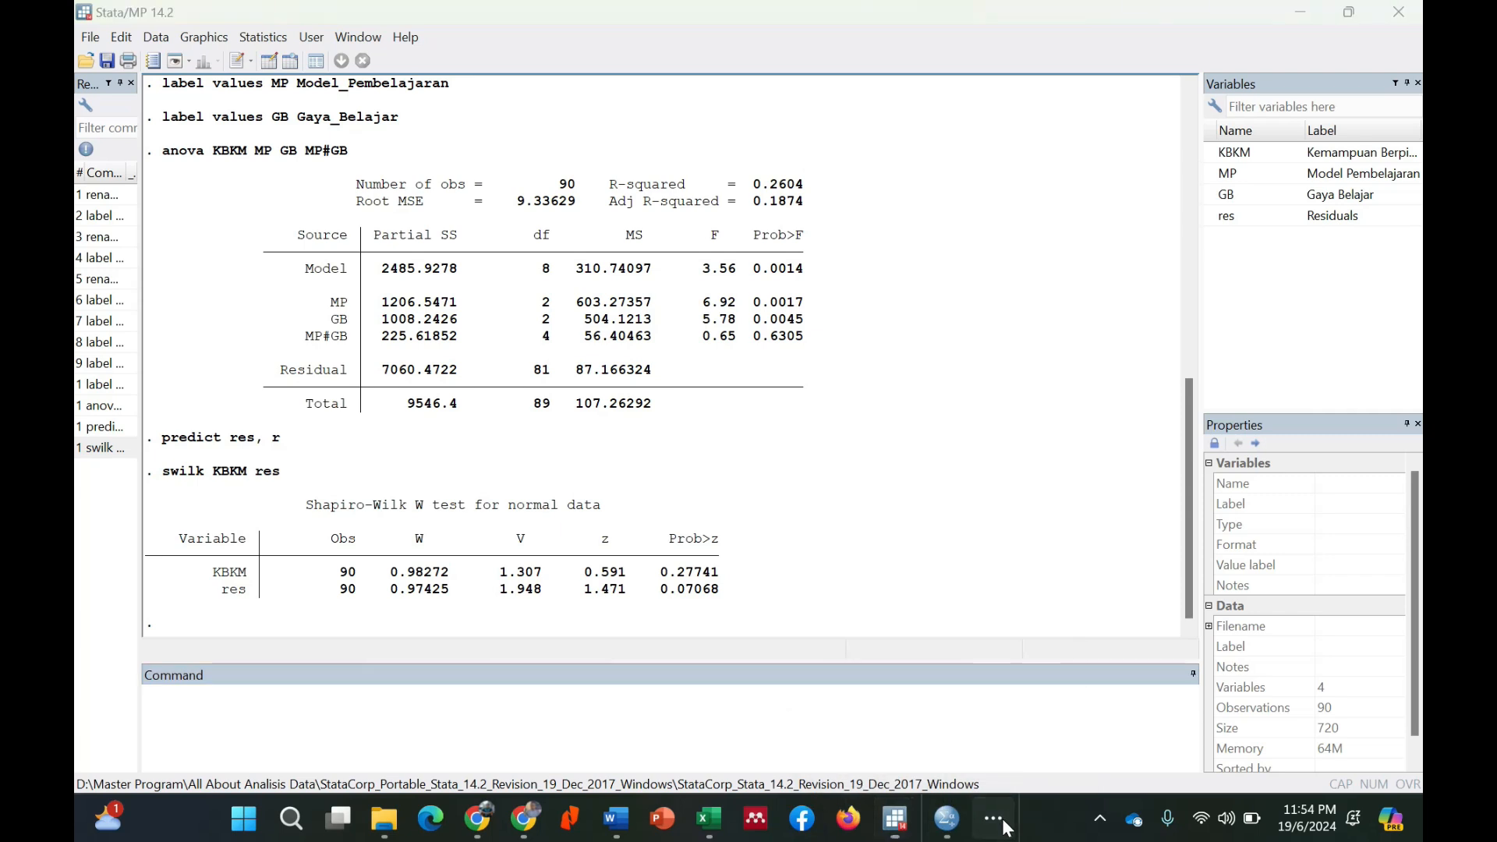
mouse_move(965, 772)
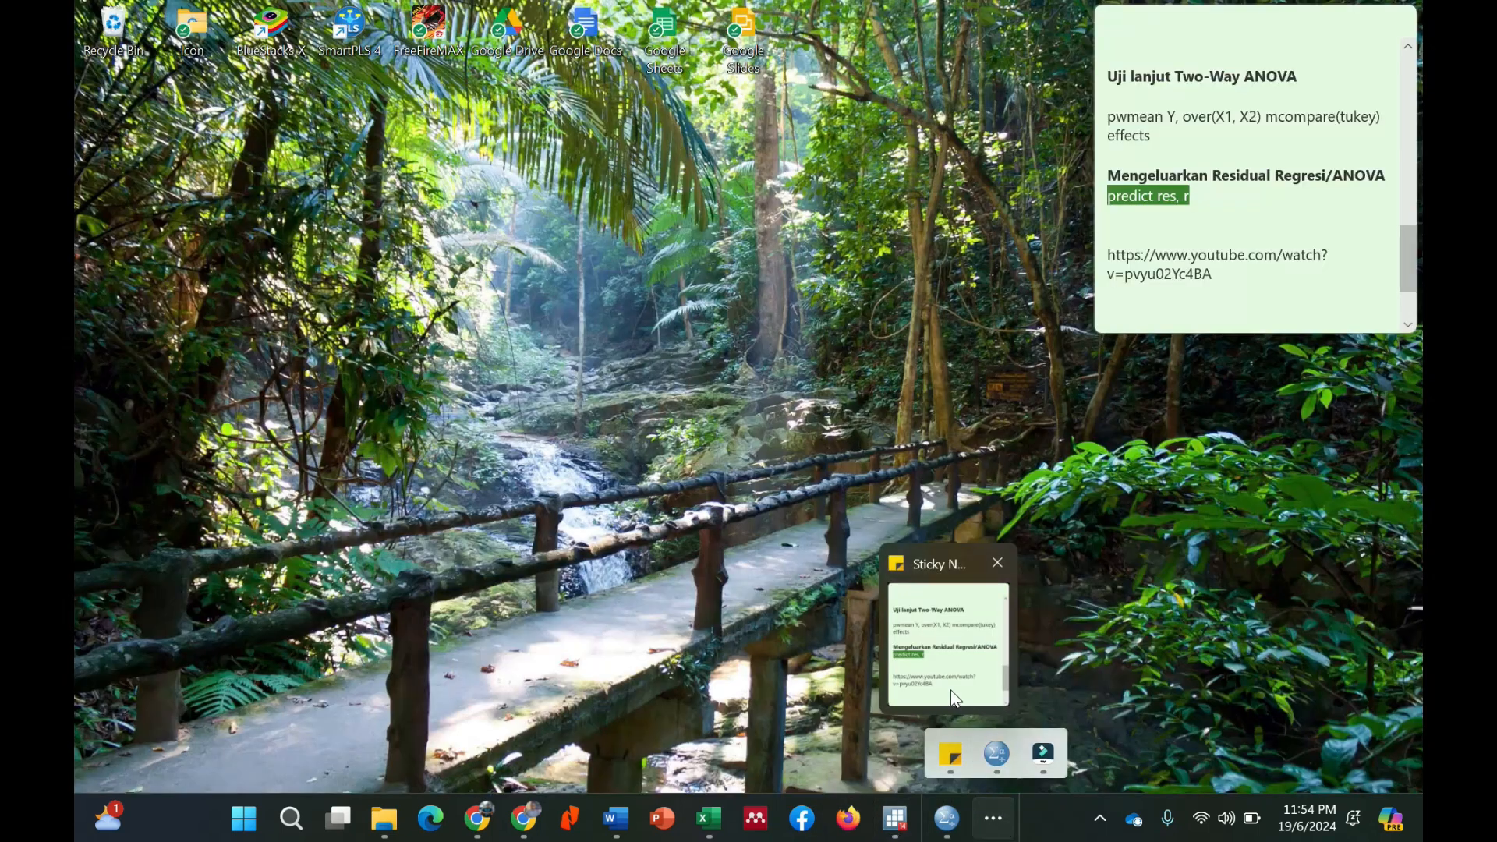
left_click(951, 690)
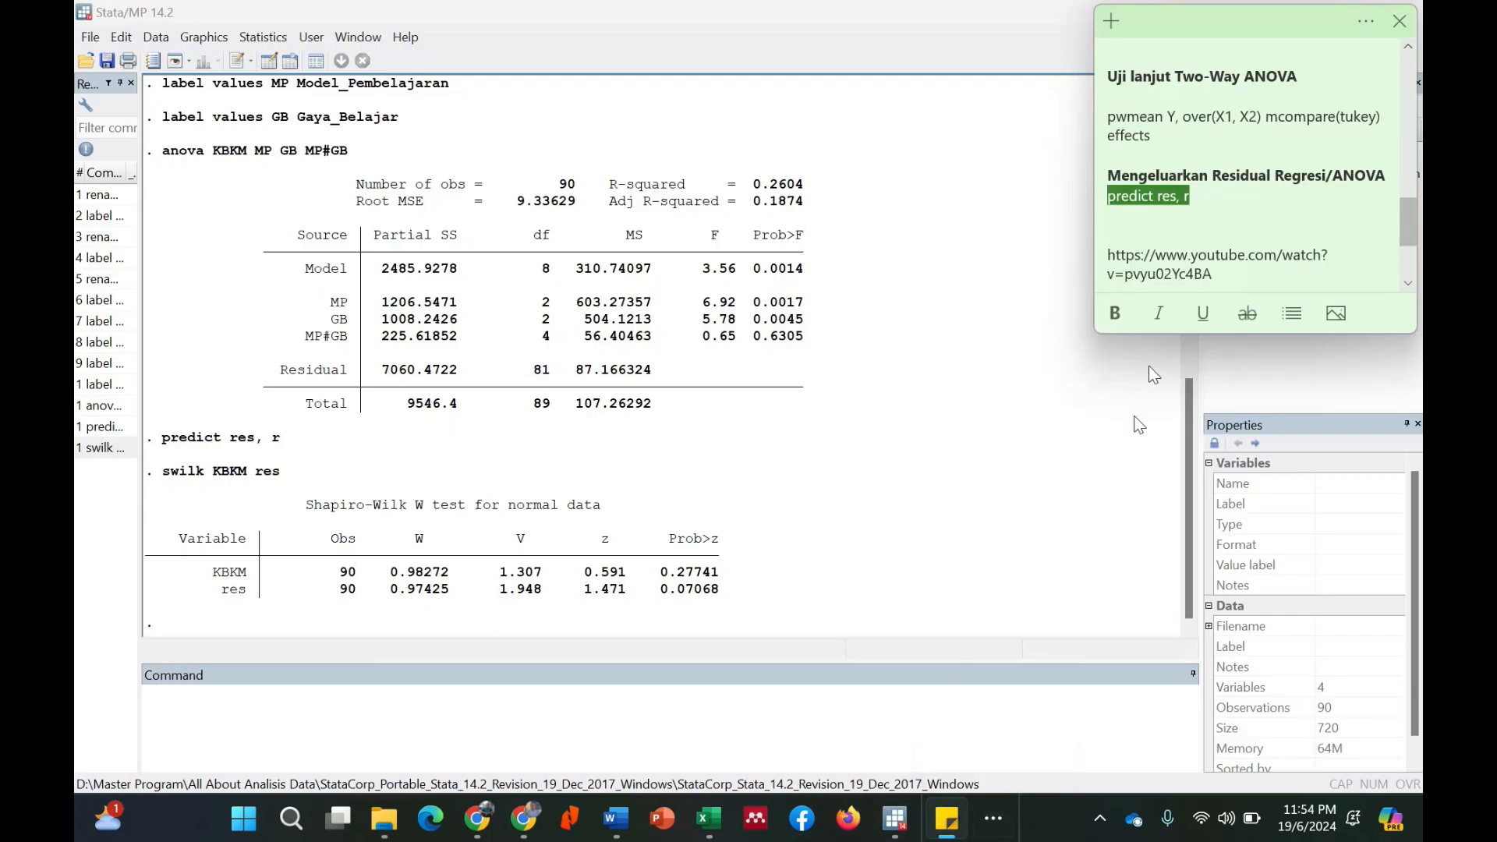
scroll(1247, 163, "up", 2)
scroll(1248, 164, "up", 3)
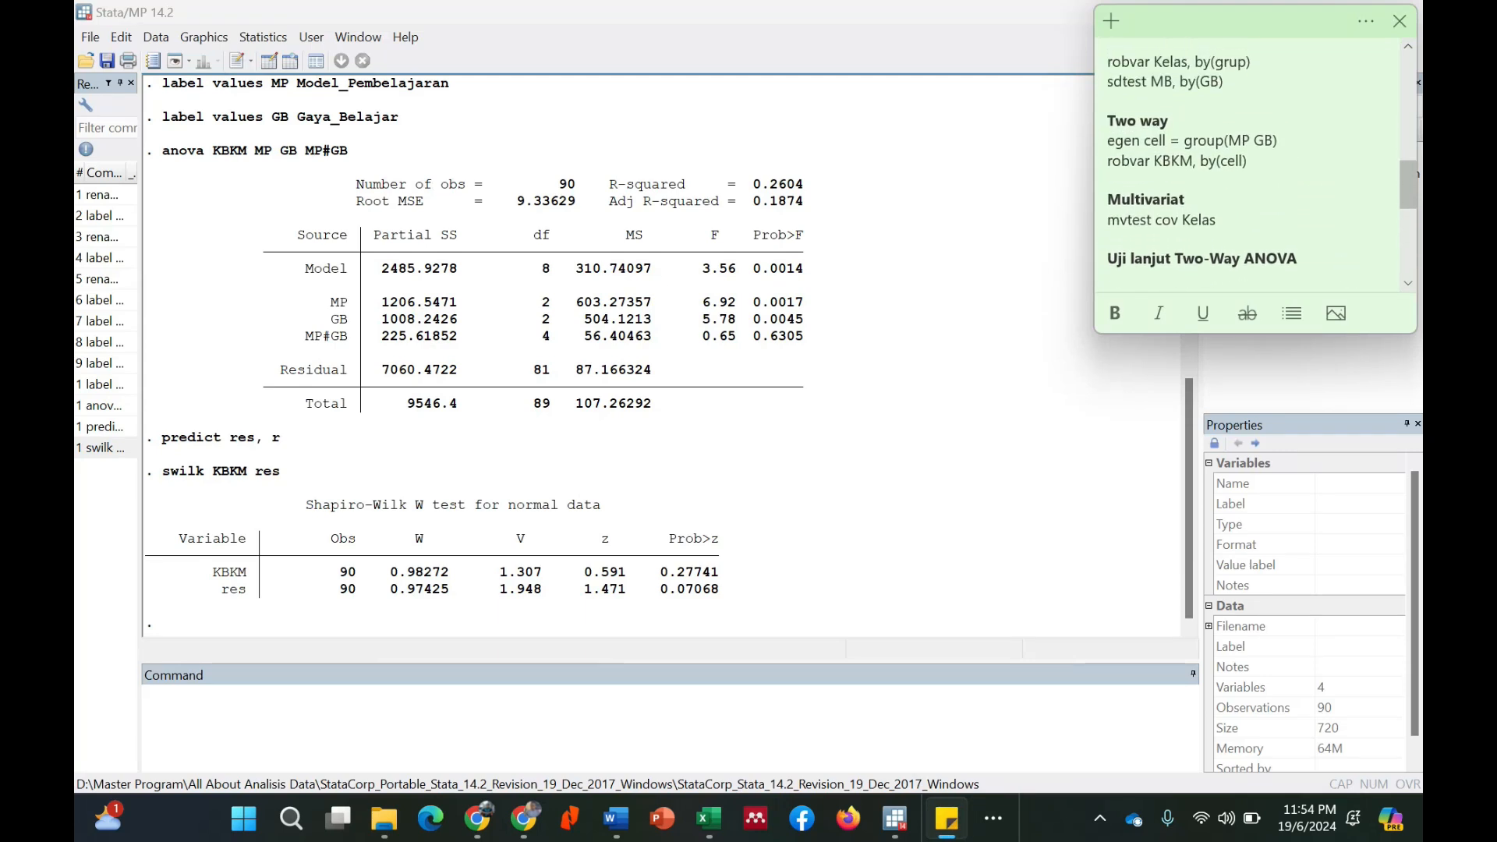
scroll(1247, 164, "up", 2)
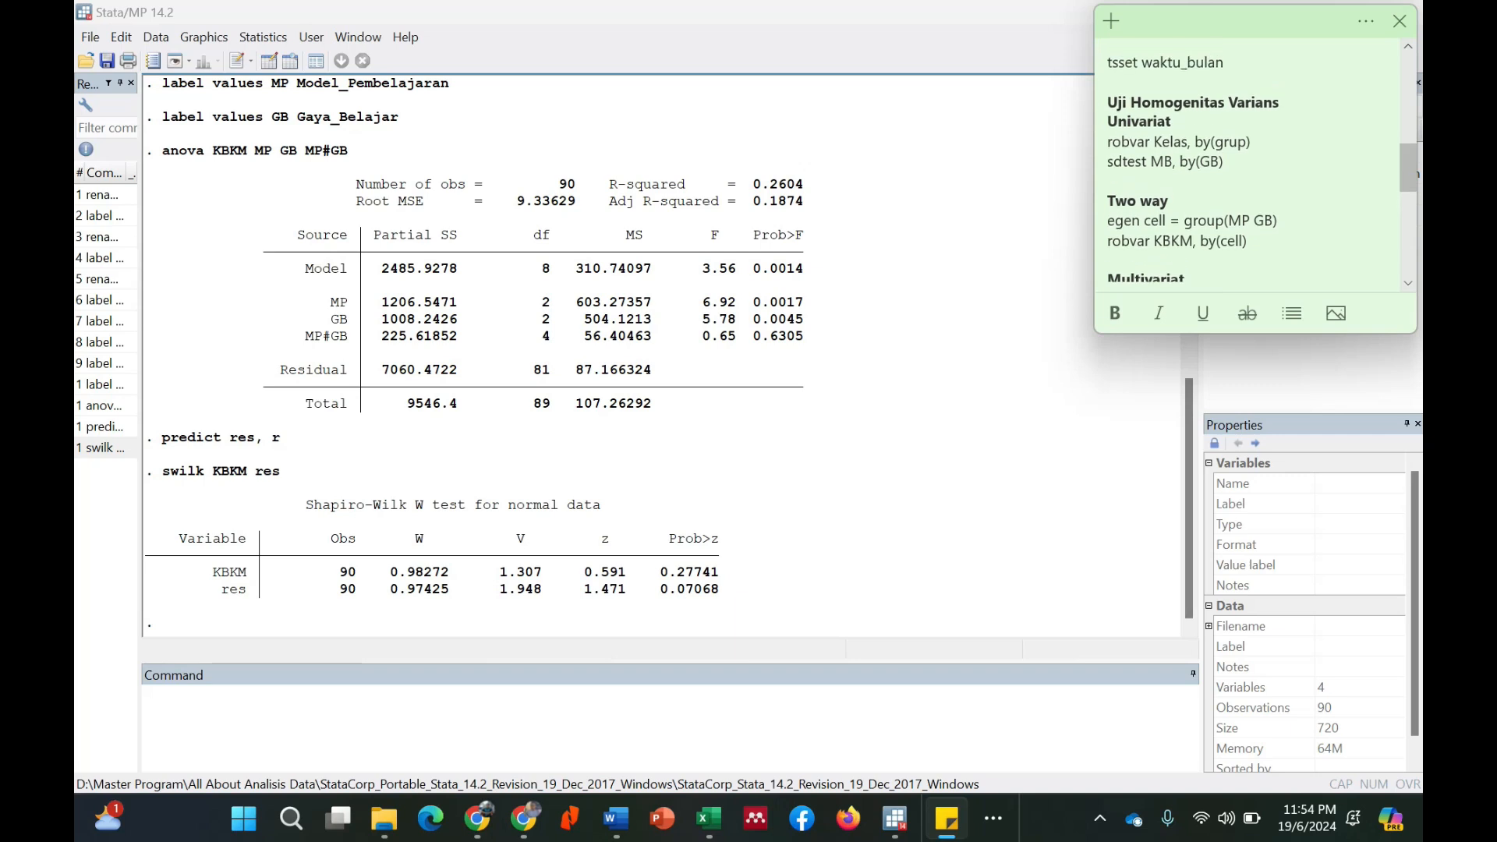
left_click(1249, 241)
left_click_drag(1249, 241, 1106, 221)
key("ctrl+c")
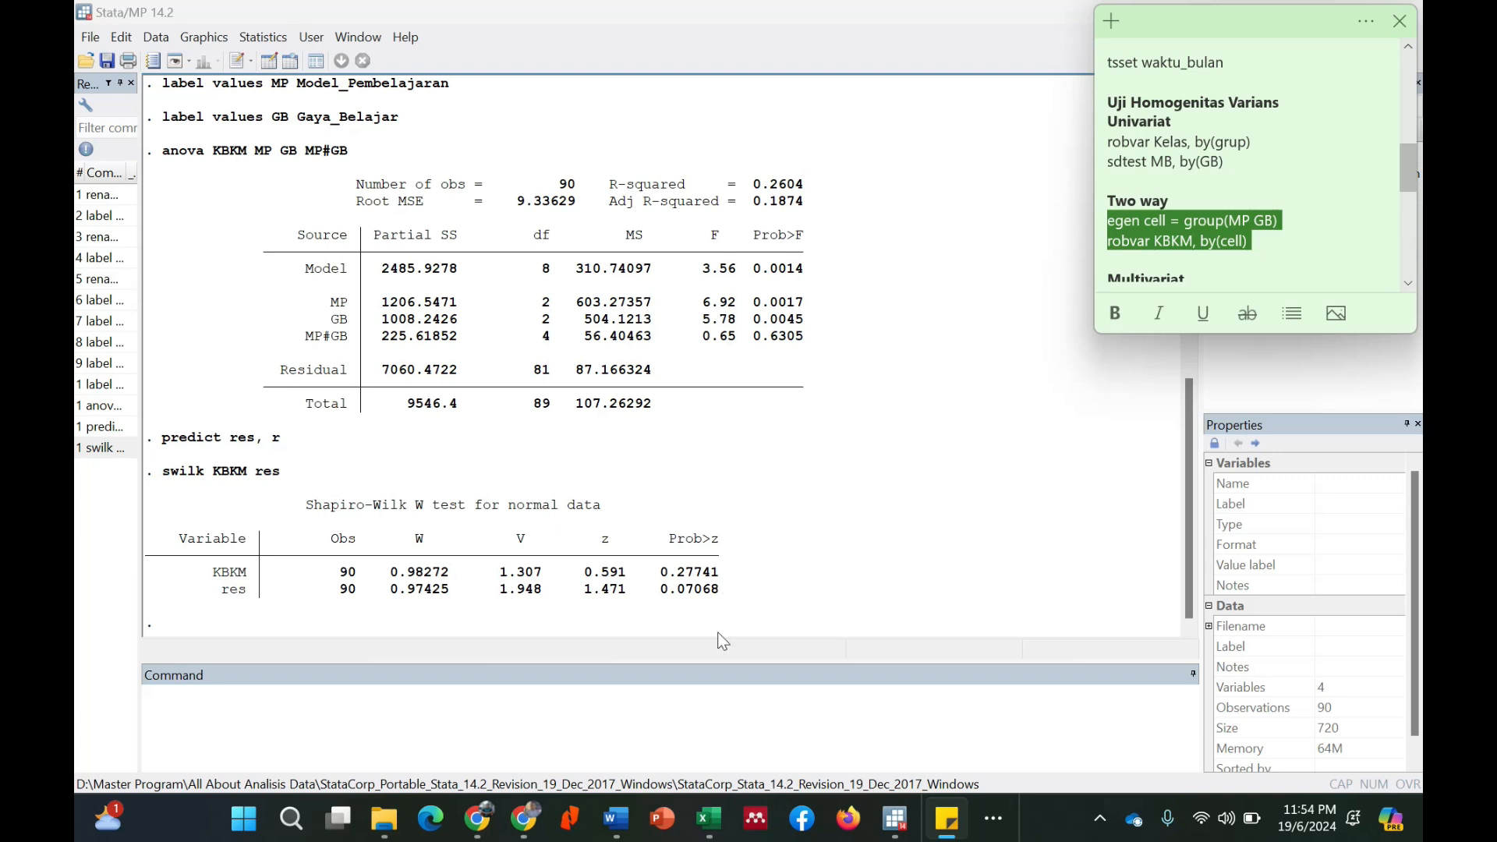
left_click(729, 702)
key("ctrl+v")
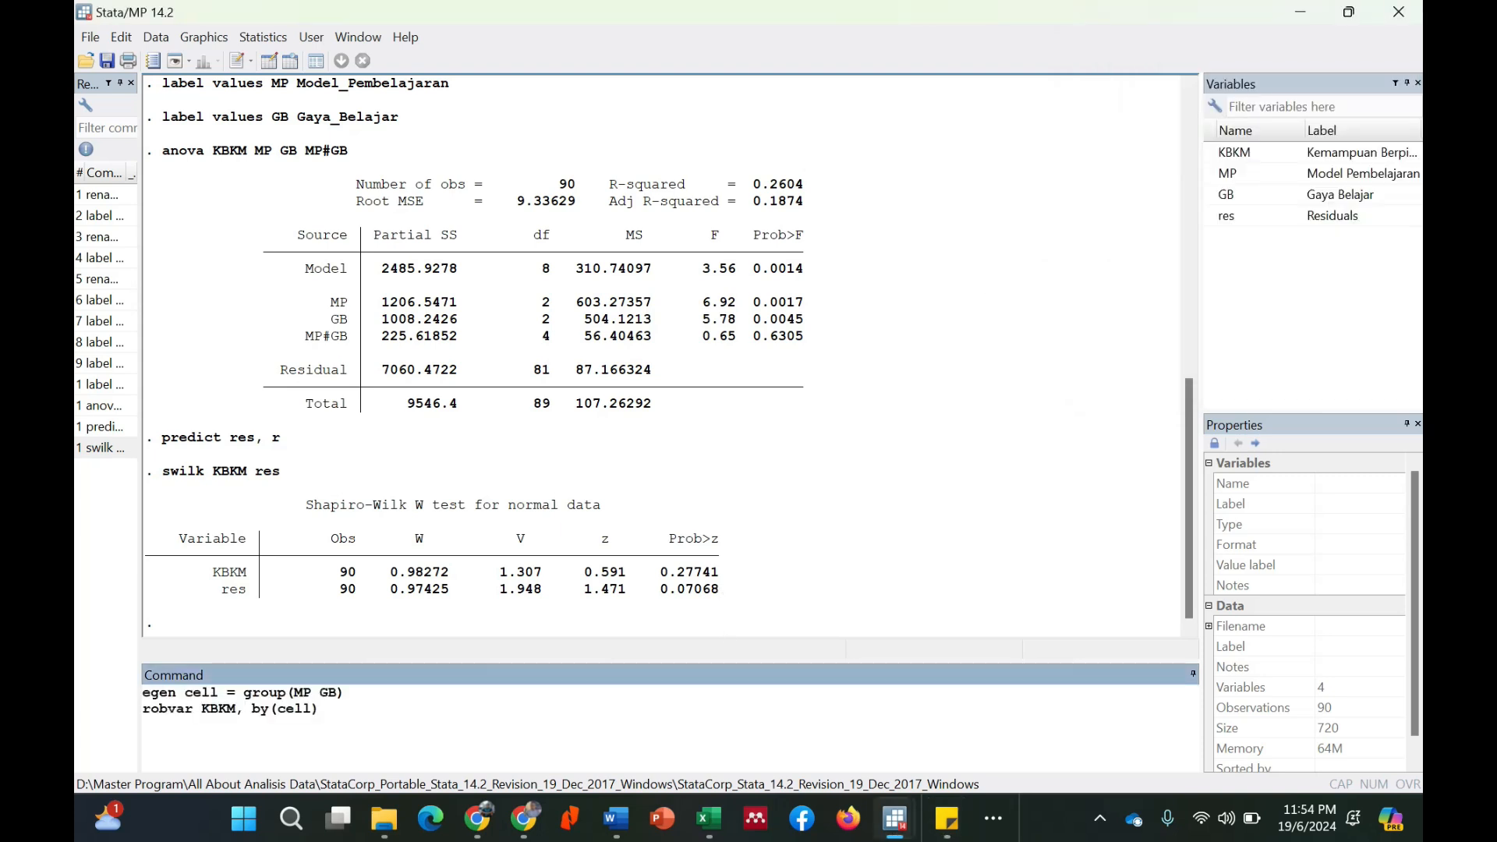
left_click(263, 38)
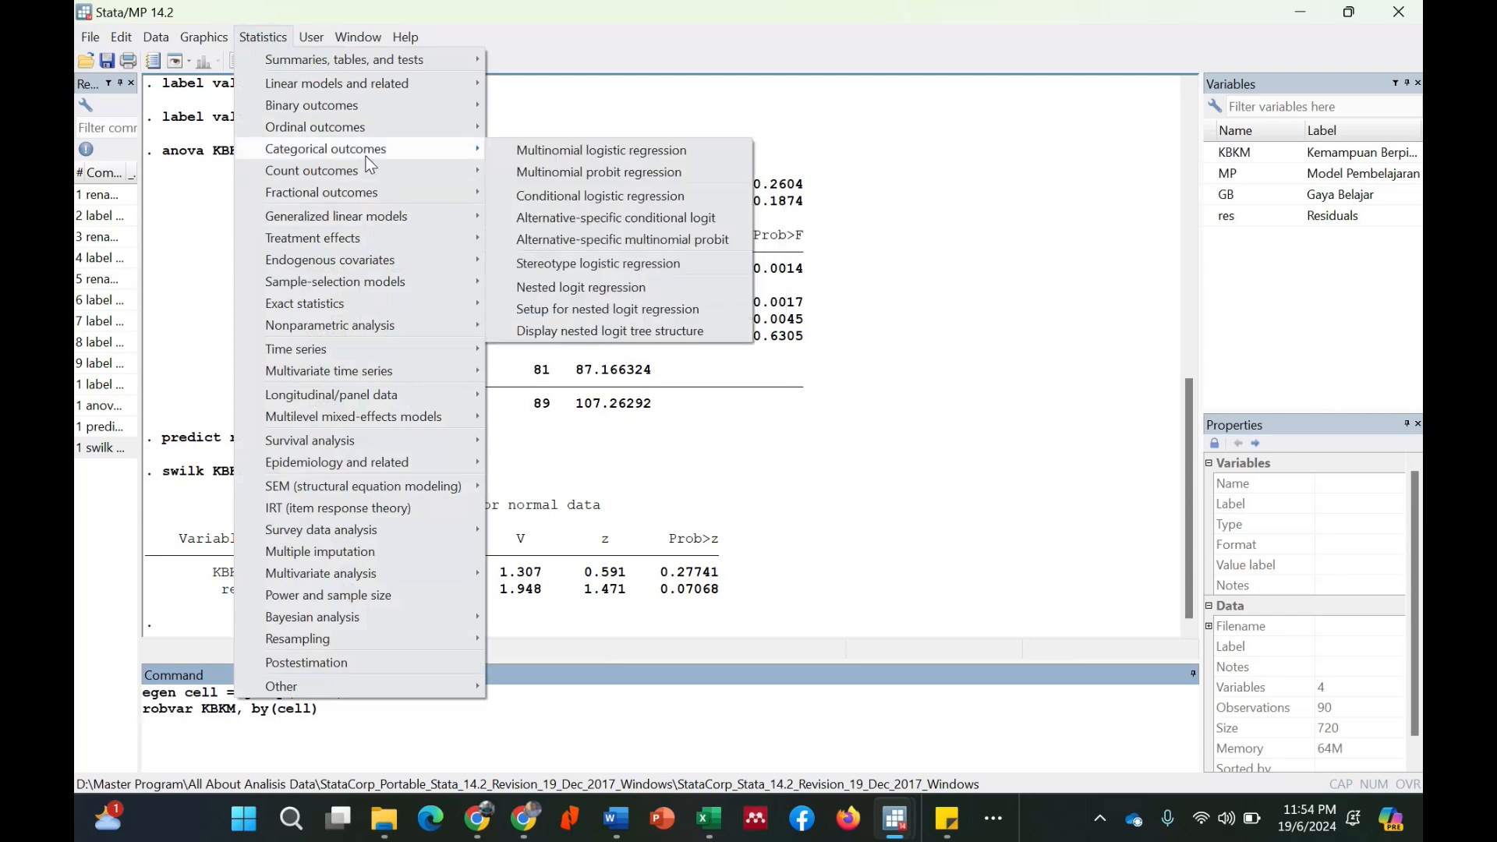
mouse_move(329, 64)
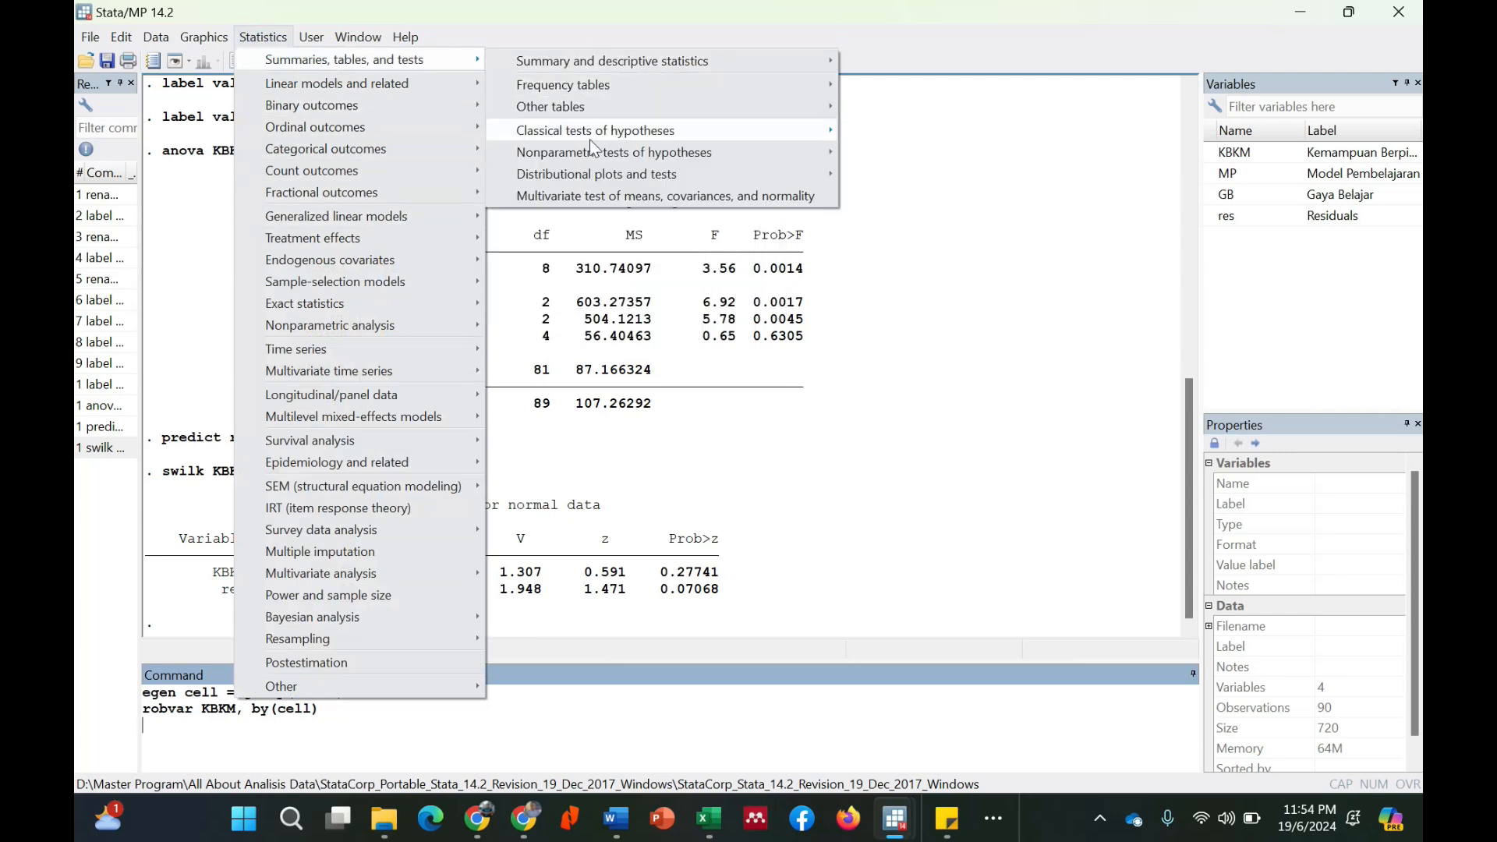
mouse_move(605, 157)
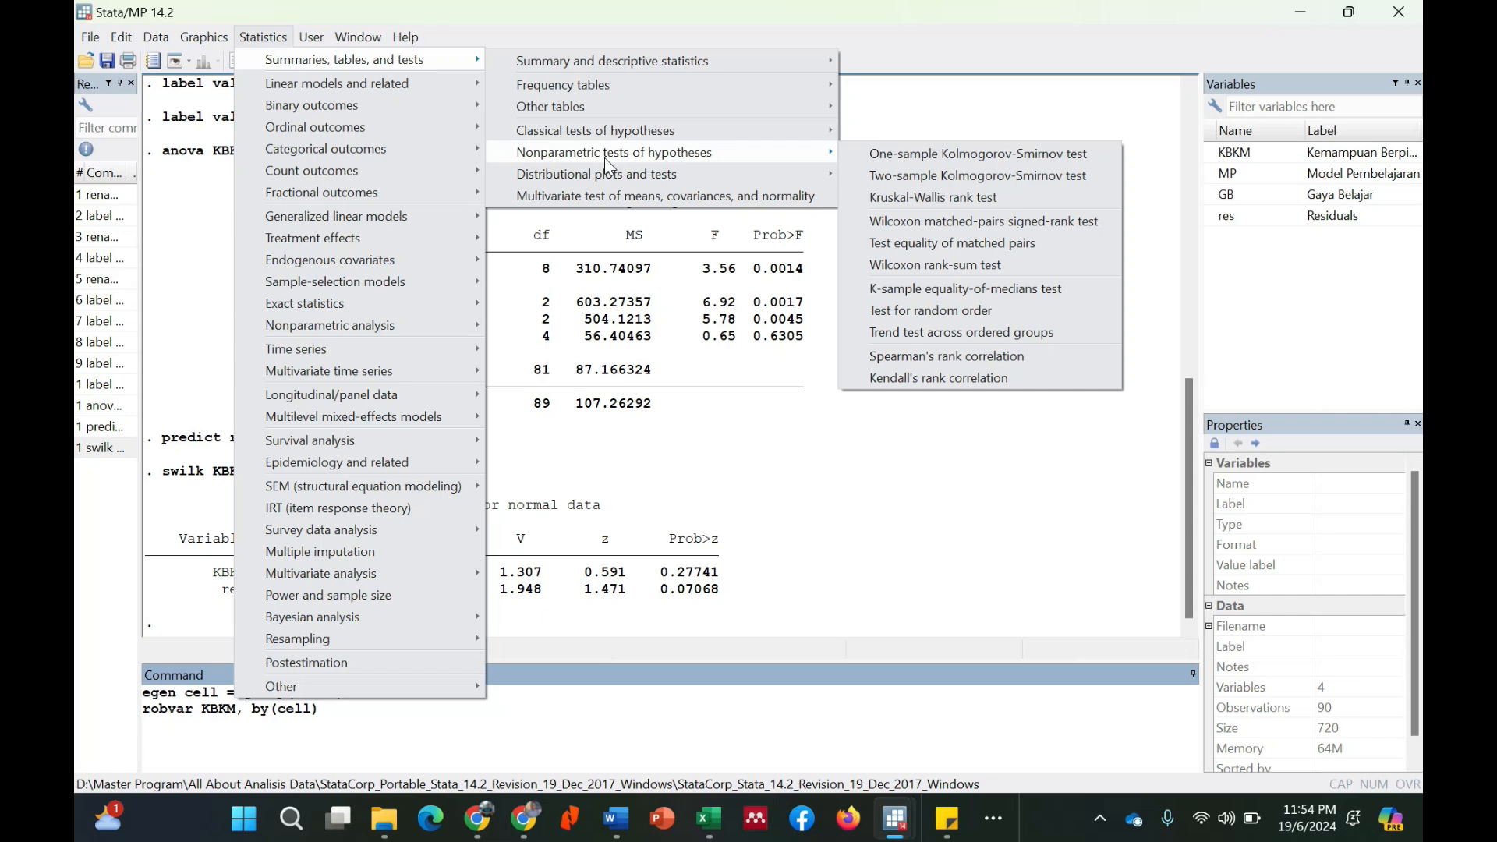
mouse_move(652, 134)
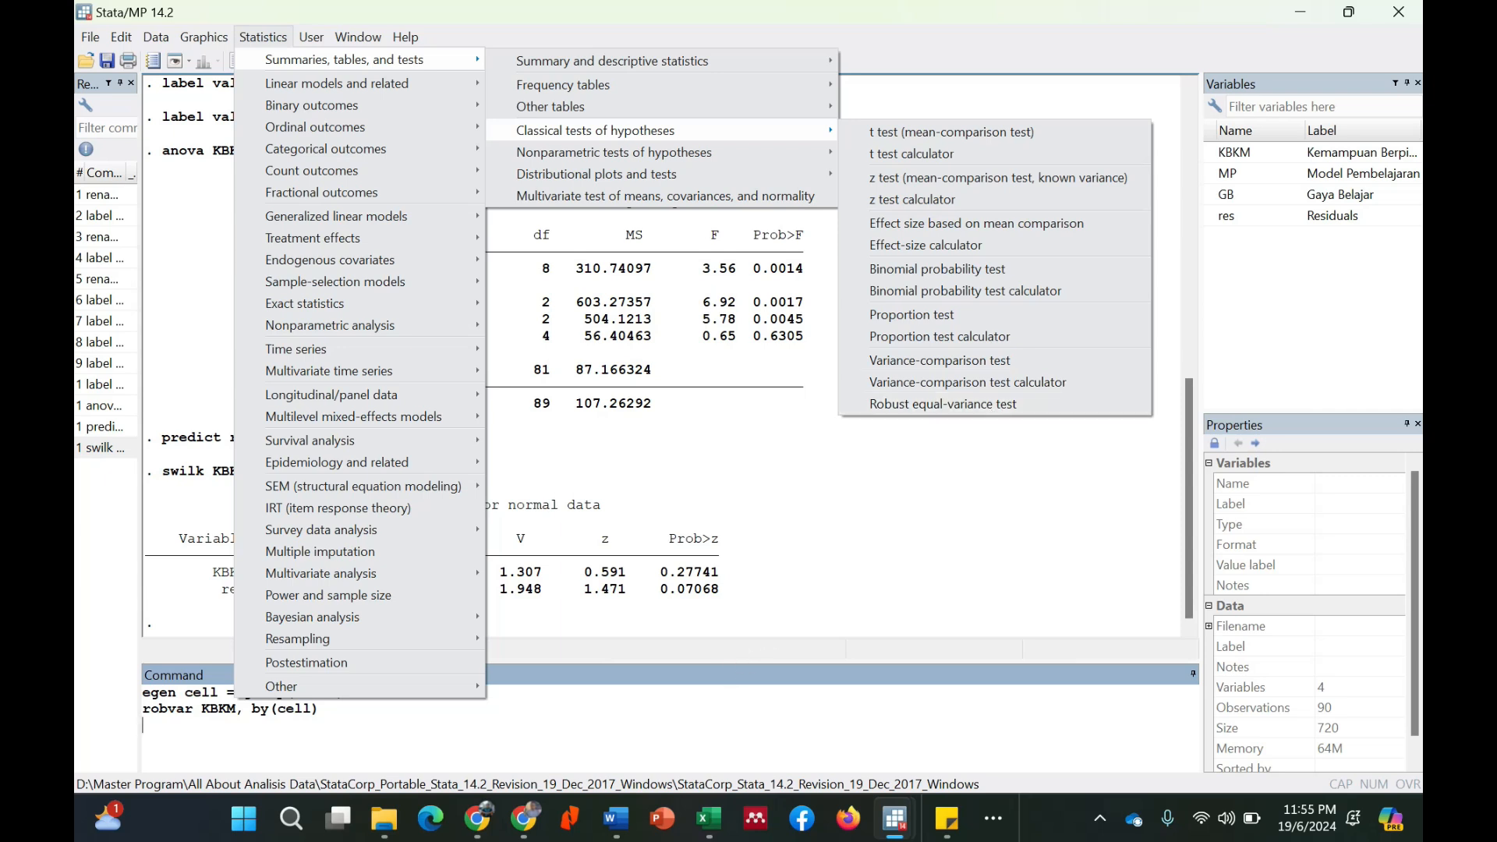
left_click(686, 710)
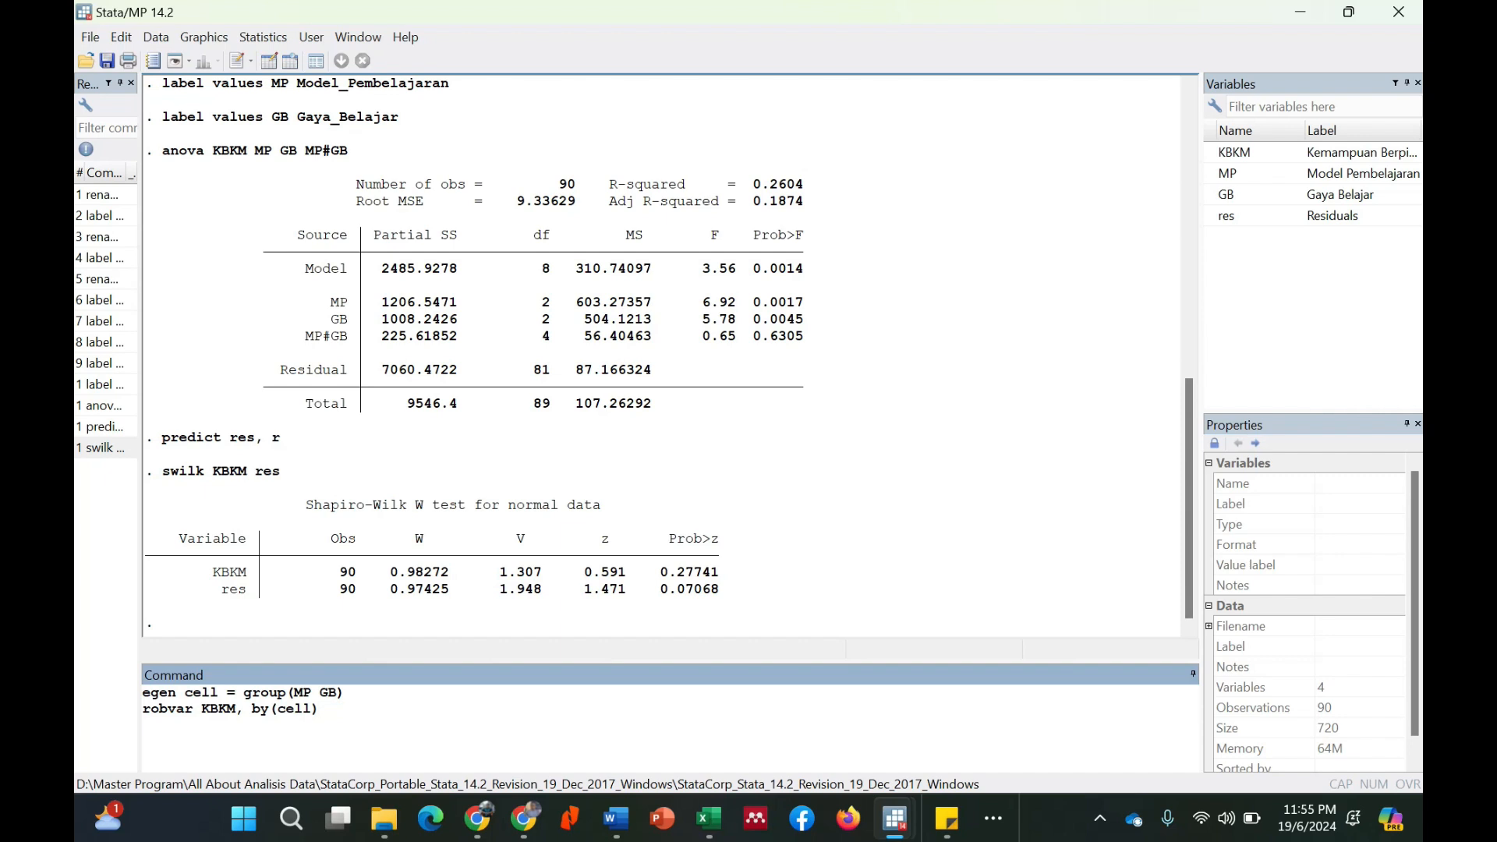
Step: Review and run the pasted commands to group MP and GB into cell and test the homogeneity of KBKM's variance by cell
double_click(296, 692)
double_click(327, 692)
left_click_drag(184, 692, 219, 692)
left_click(321, 709)
left_click_drag(192, 709, 150, 719)
left_click(243, 708)
key("shift+Left")
key("shift+Left")
key("shift+Left")
key("shift+Left")
key("shift+Left")
left_click_drag(278, 708, 344, 692)
left_click(319, 707)
key("BackSpace")
type(")")
key("Return")
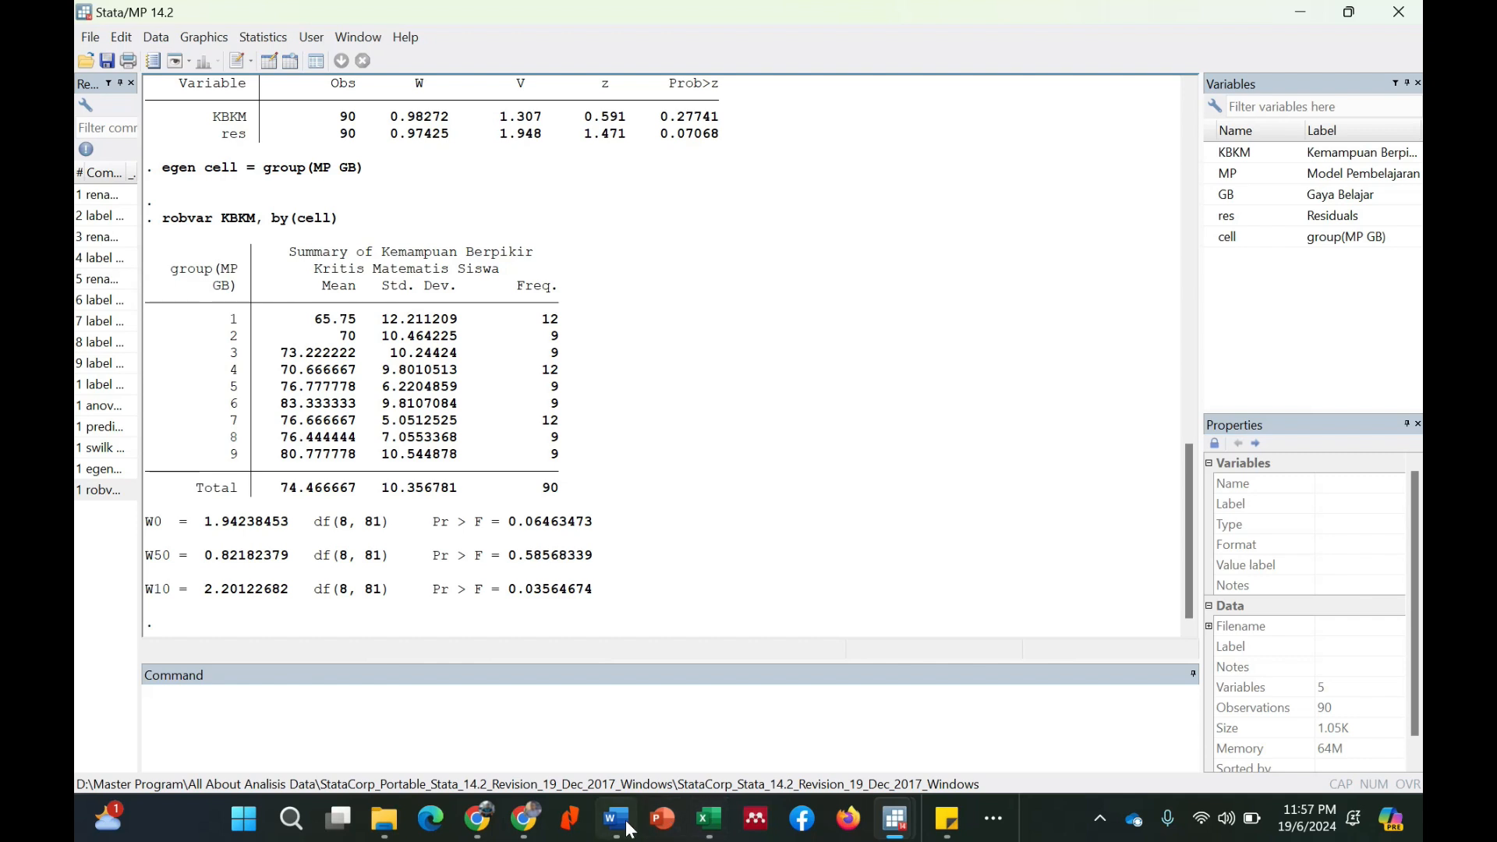
Step: Switch to the Word document BAB XIII and compare its Levene's Test of Equality of Error Variances table with Stata's robvar output
mouse_move(615, 819)
left_click(615, 701)
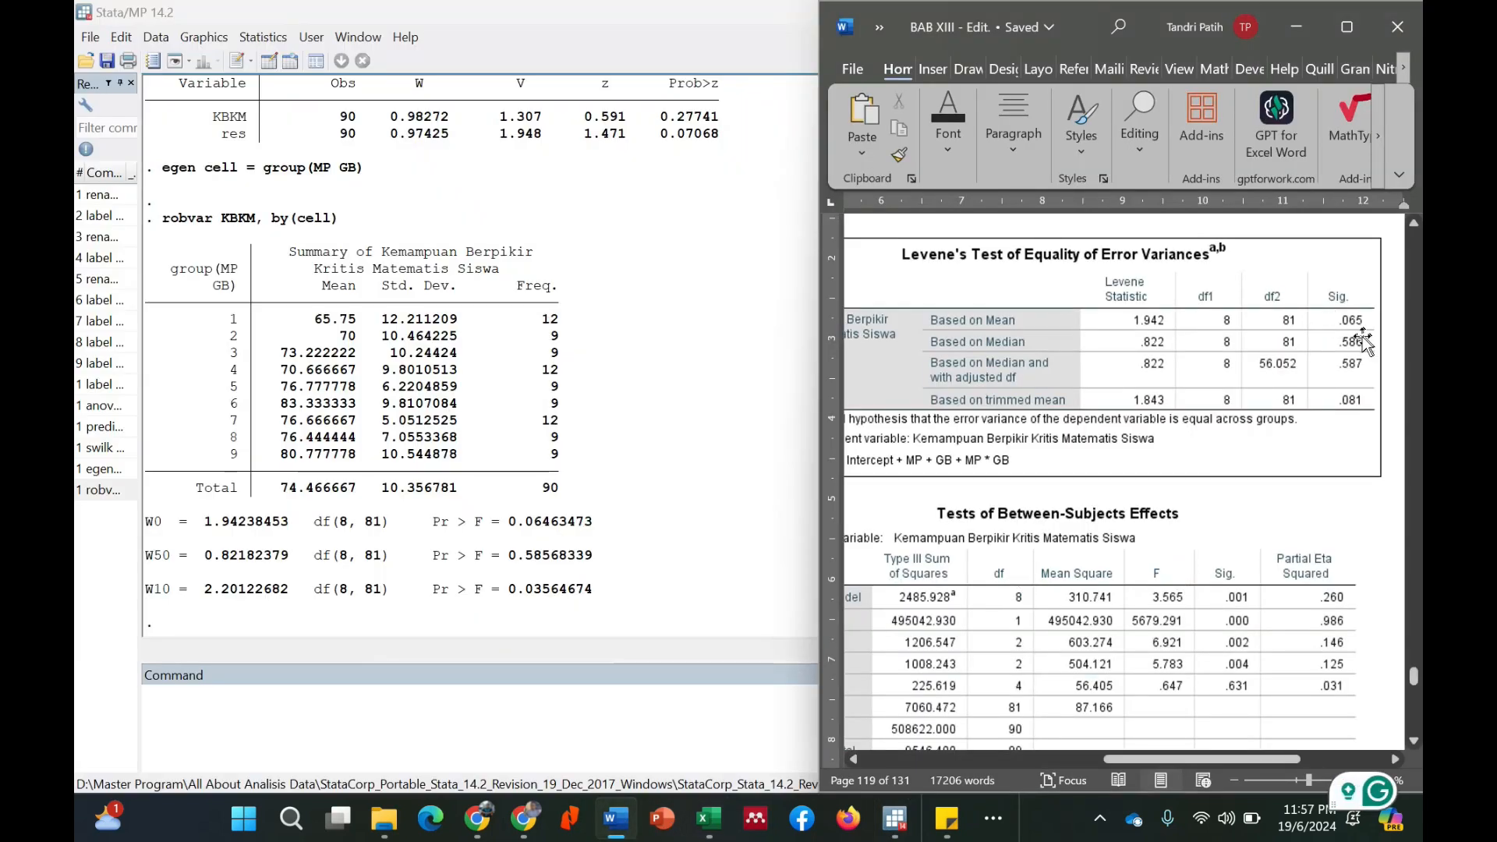
scroll(1351, 355, "down", 1, "ctrl")
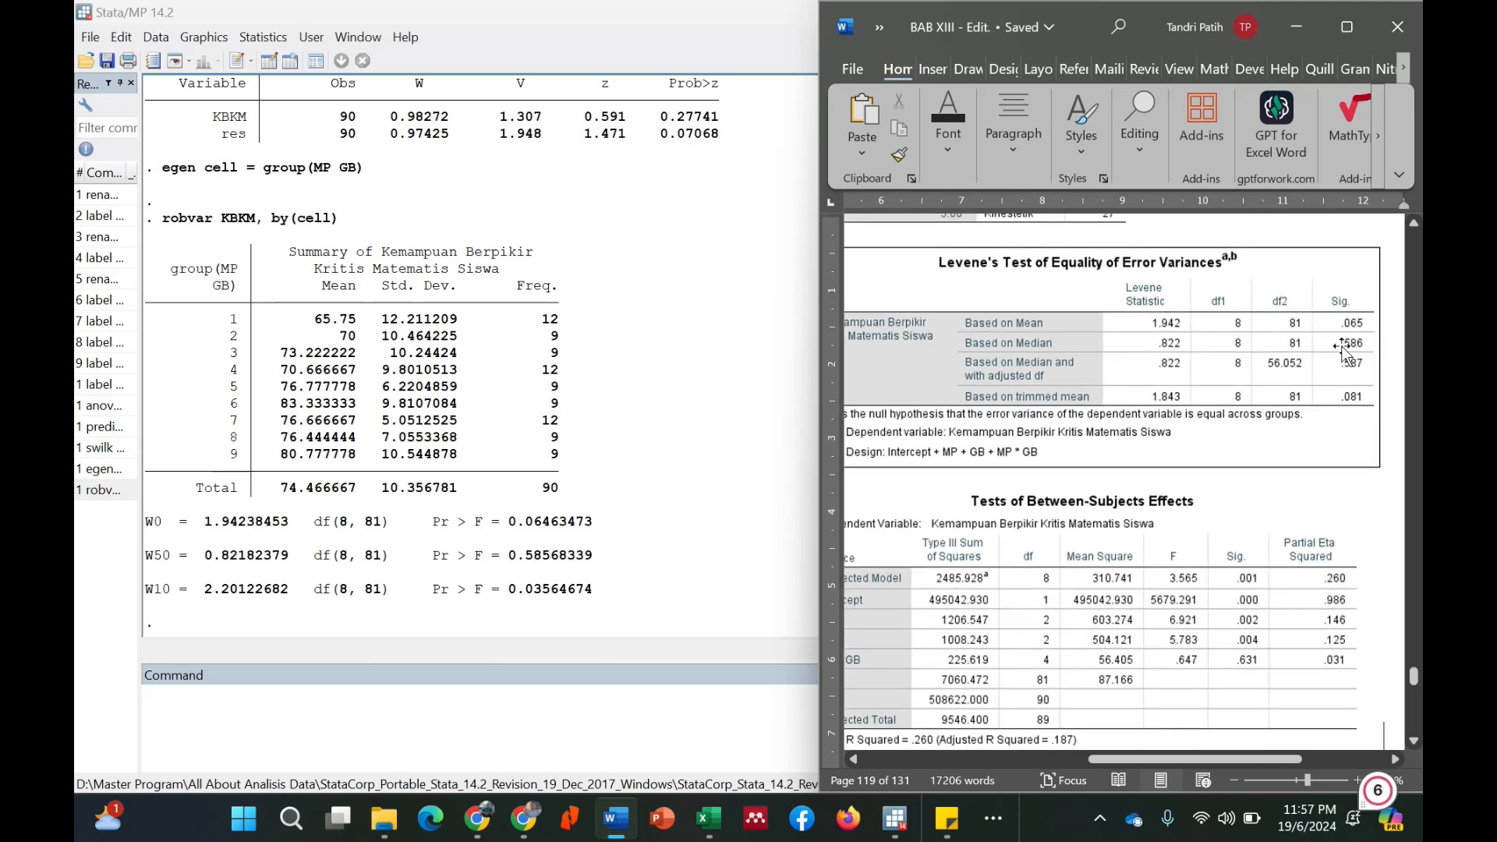
scroll(1335, 343, "up", 5, "ctrl")
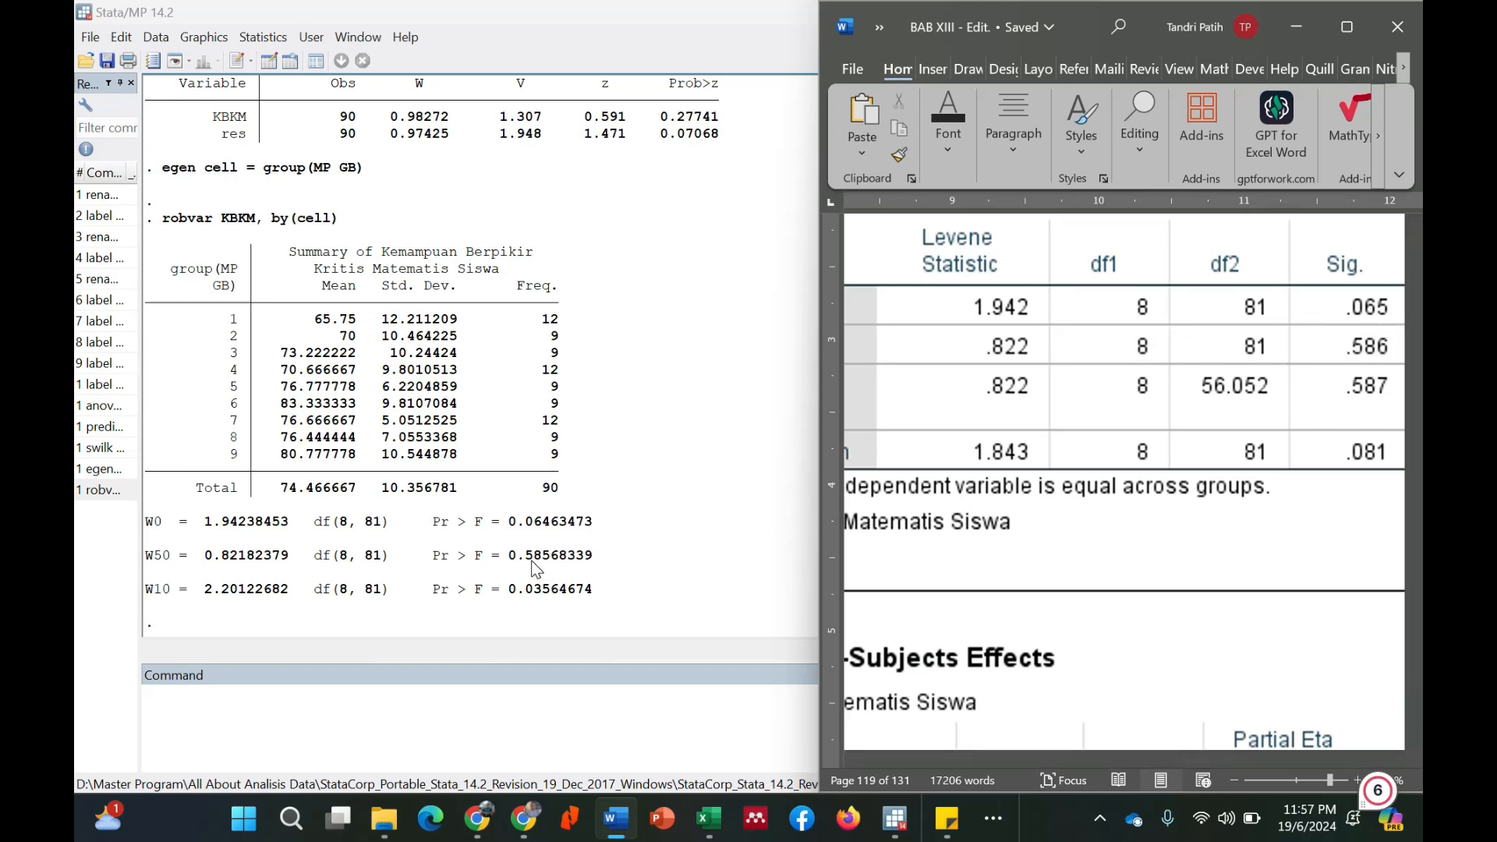
scroll(1073, 493, "left", 5)
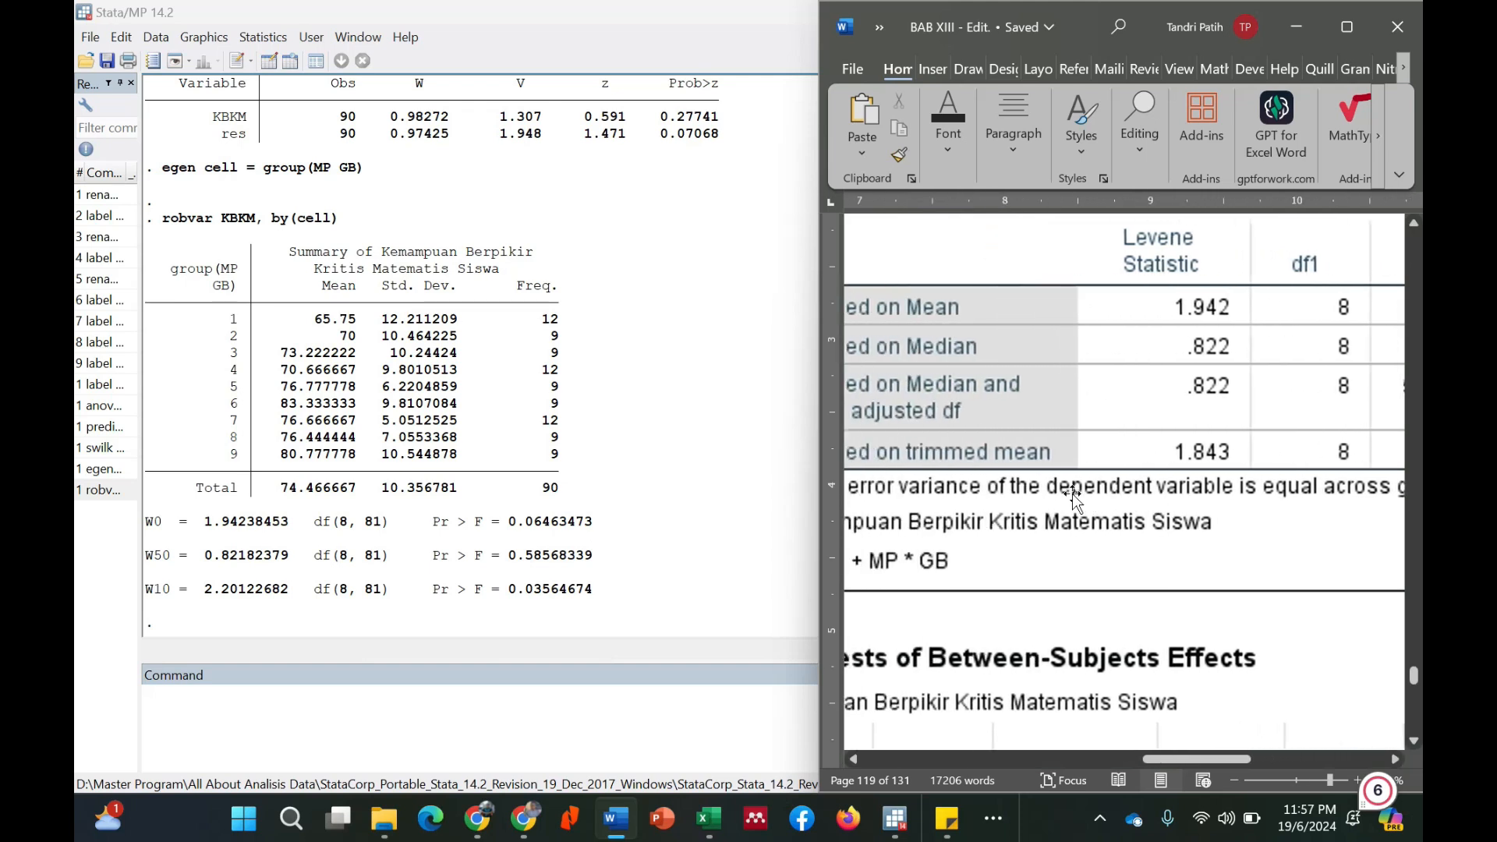
Step: Check the Levene statistics, df1, df2 and Sig. columns against Stata's W0, W50 and W10 lines, and examine the document's Test of Homogeneity of Variances explanation
scroll(1073, 494, "right", 5)
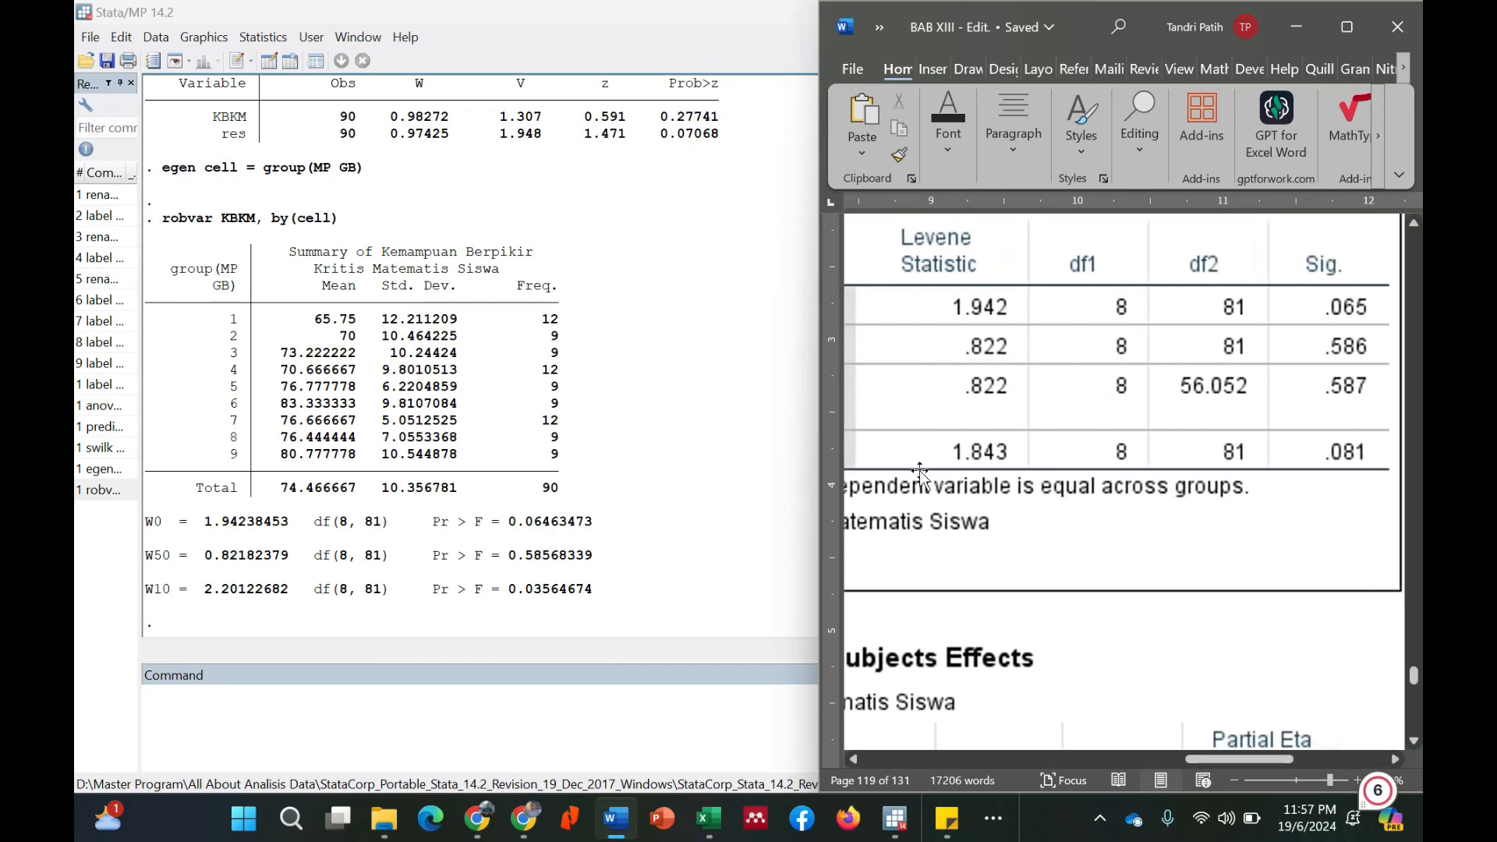
scroll(980, 465, "left", 3)
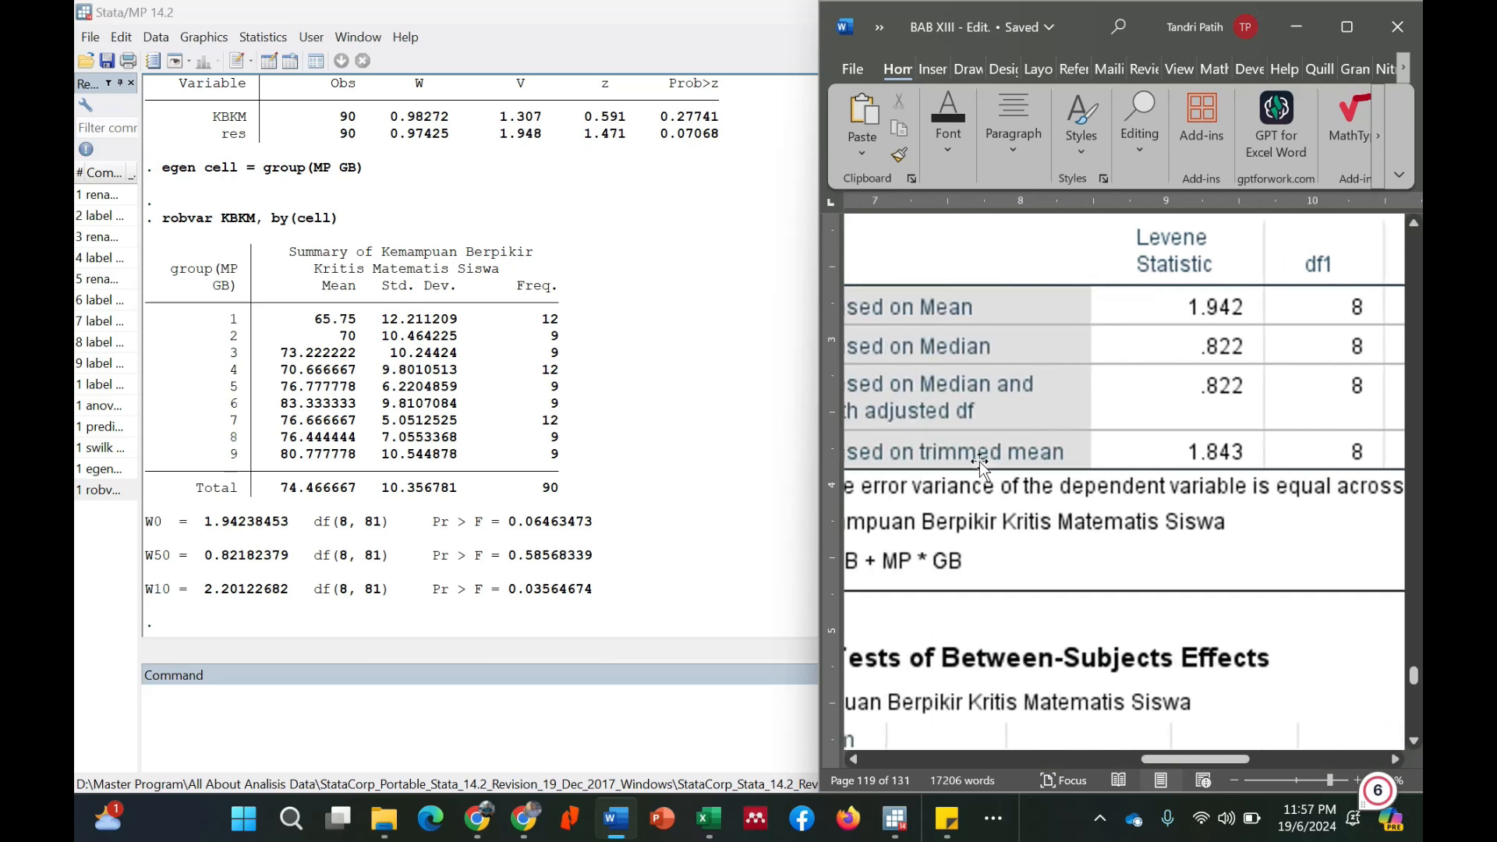
scroll(920, 353, "right", 3)
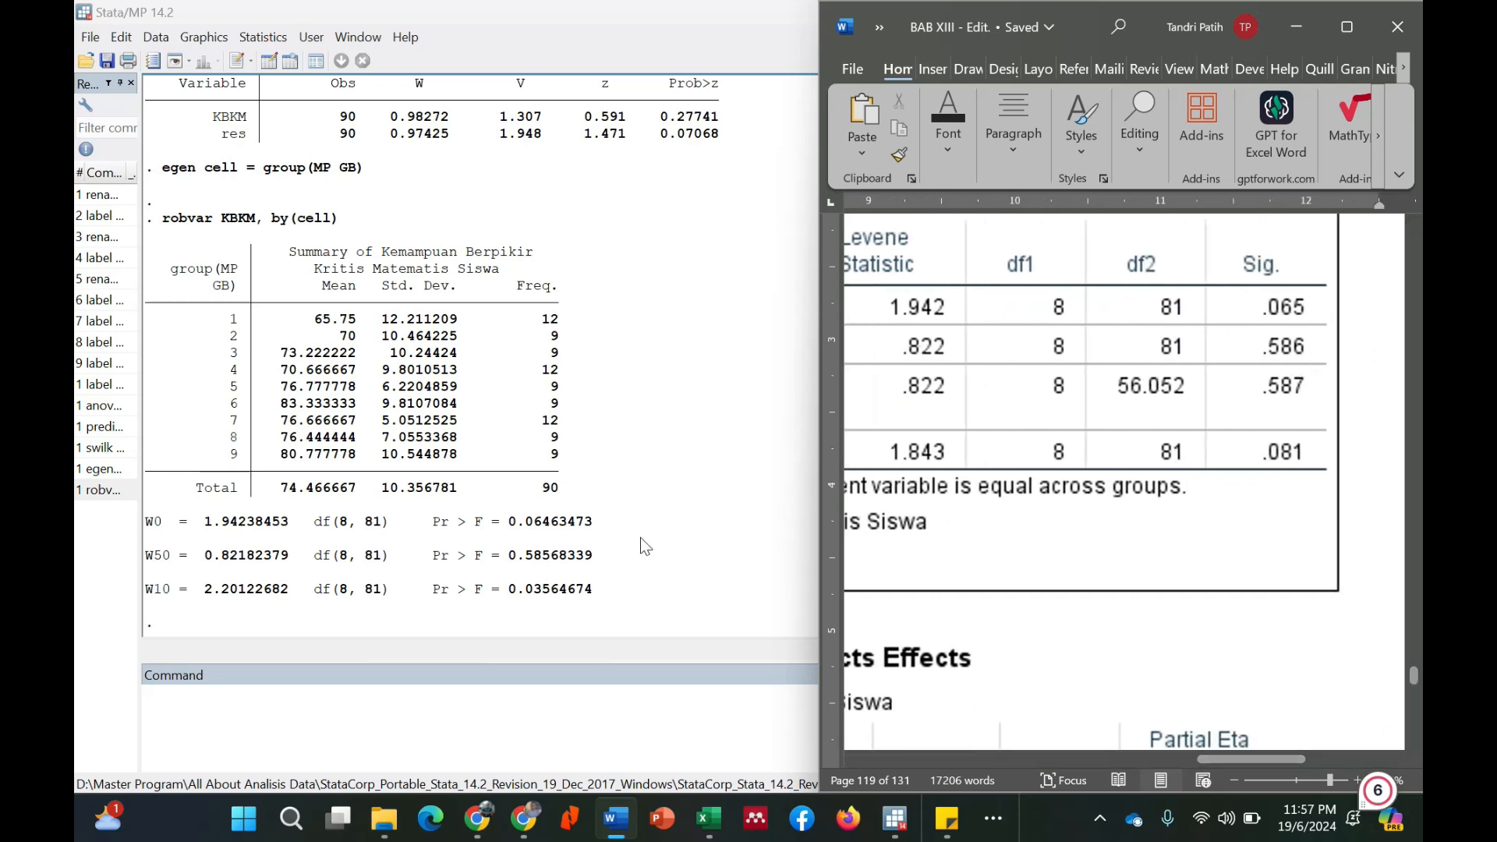
scroll(1068, 456, "down", 10)
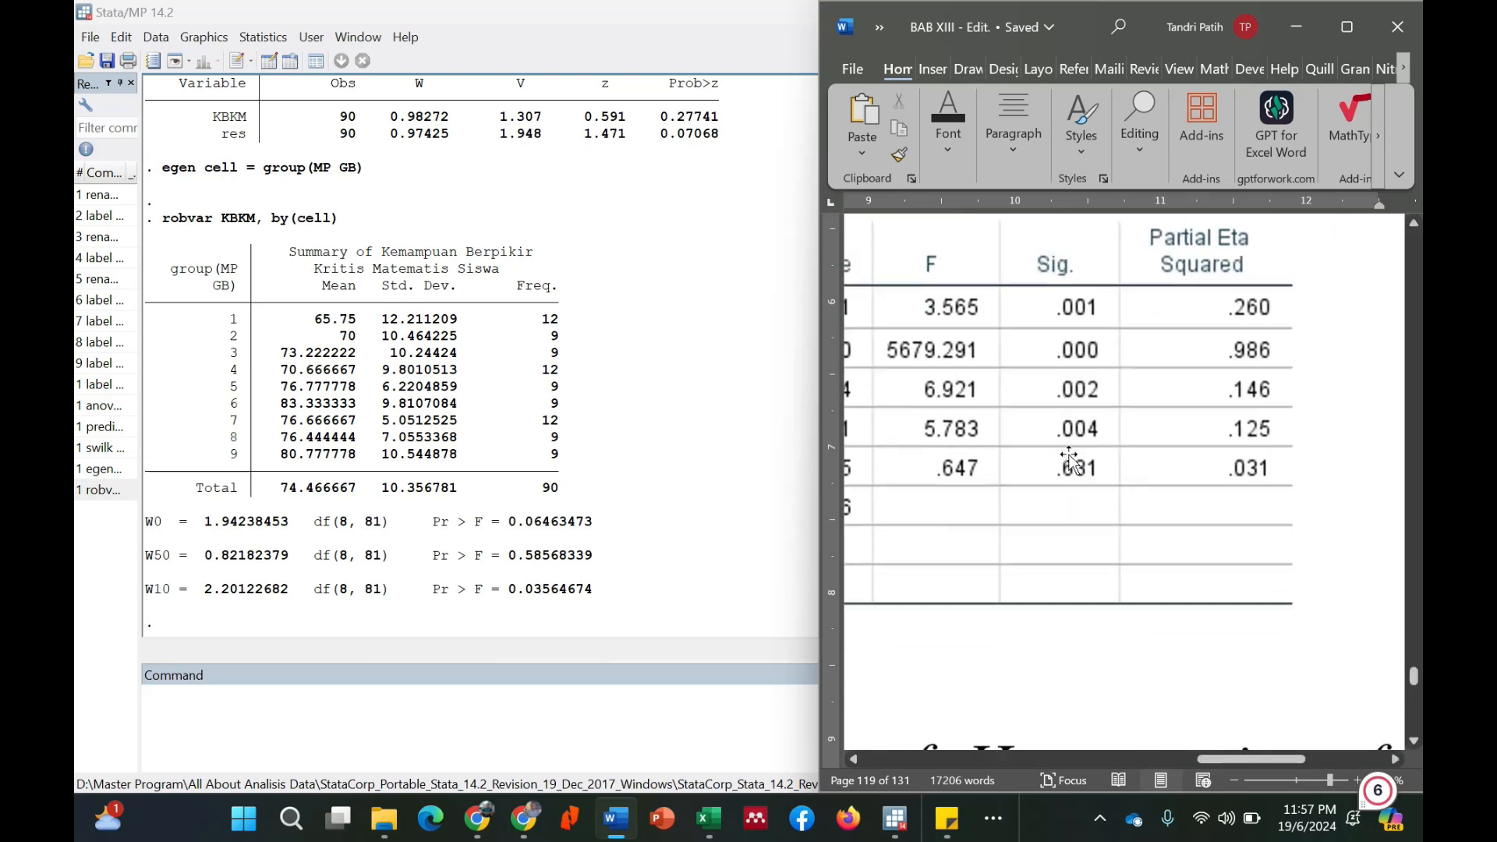
scroll(1068, 456, "down", 5)
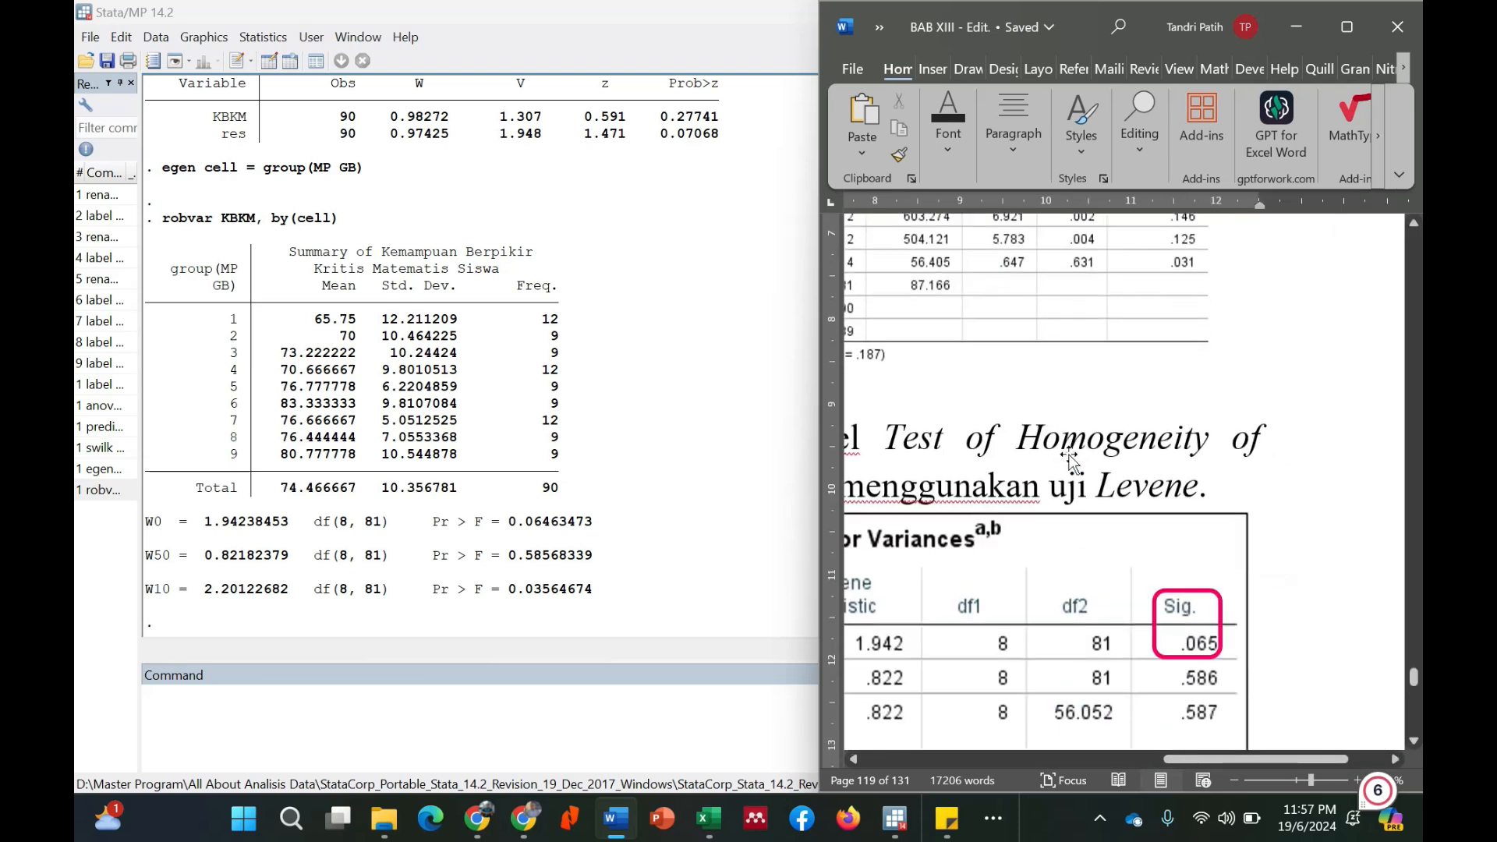
scroll(1069, 454, "down", 2)
scroll(1068, 455, "down", 4)
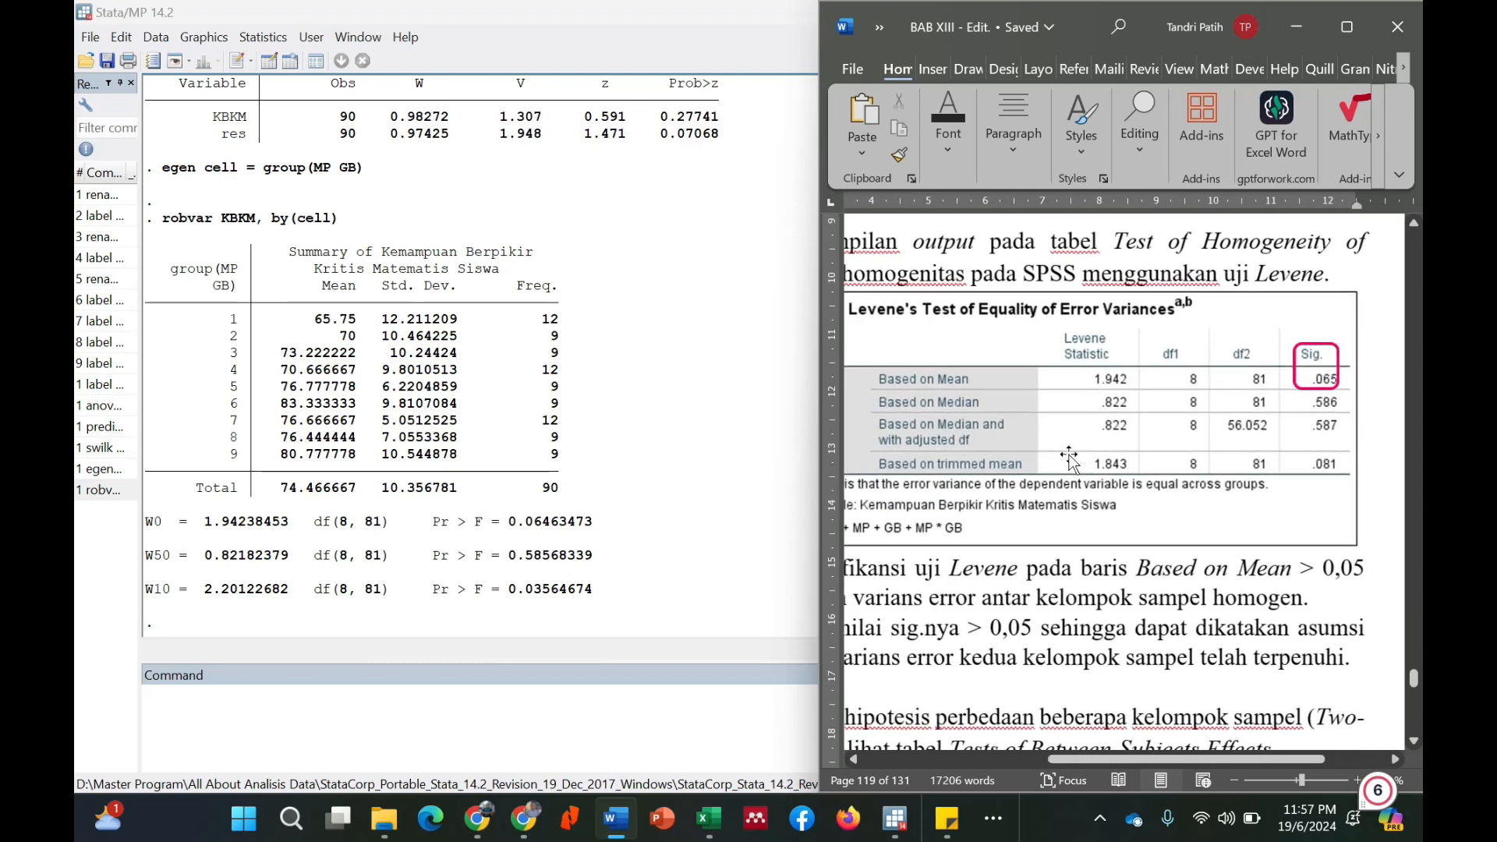
scroll(1083, 545, "left", 3)
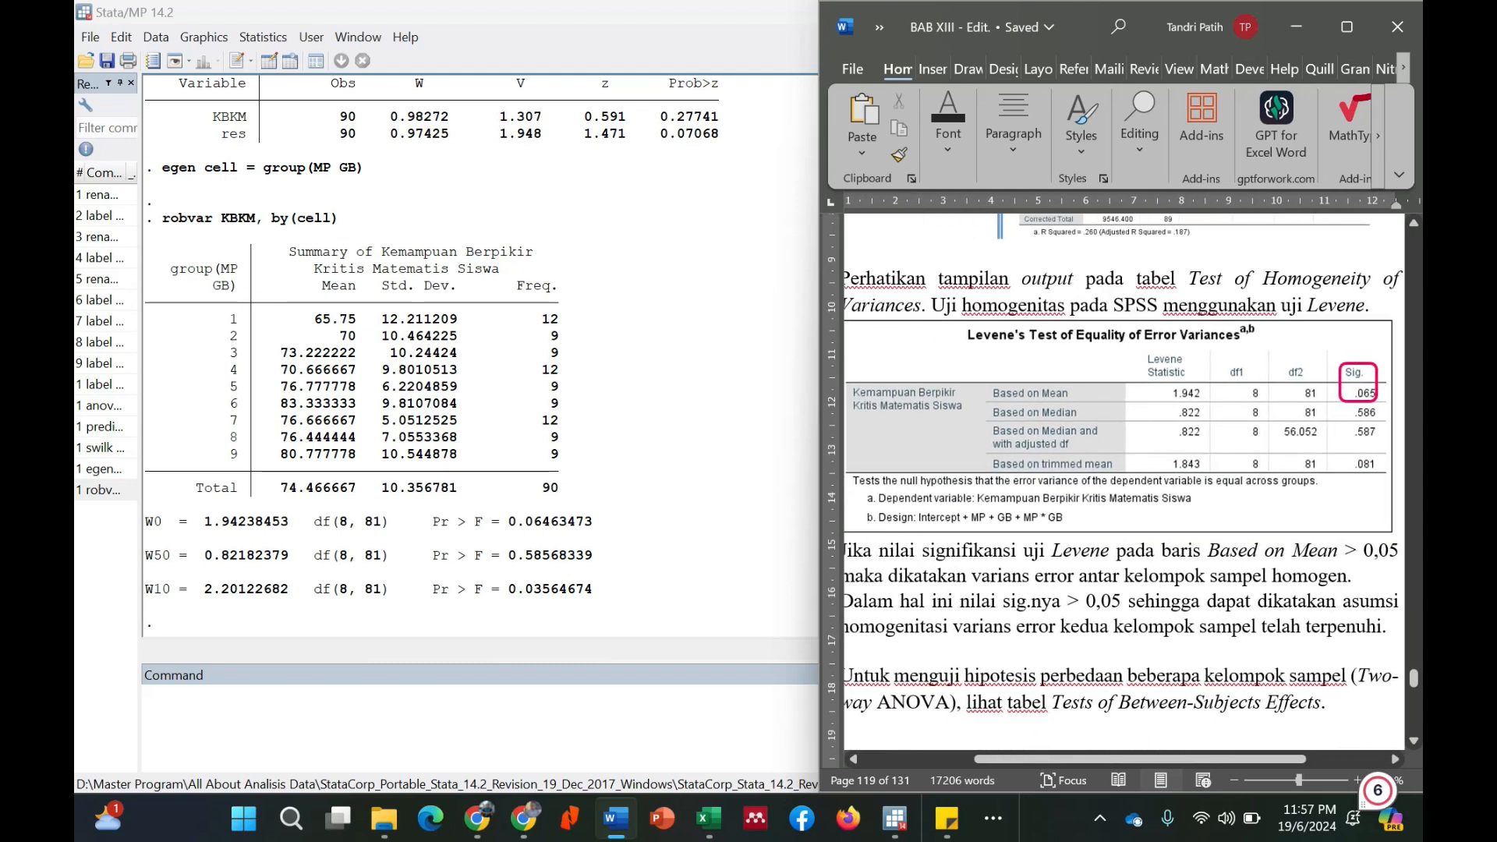
scroll(1115, 468, "right", 3)
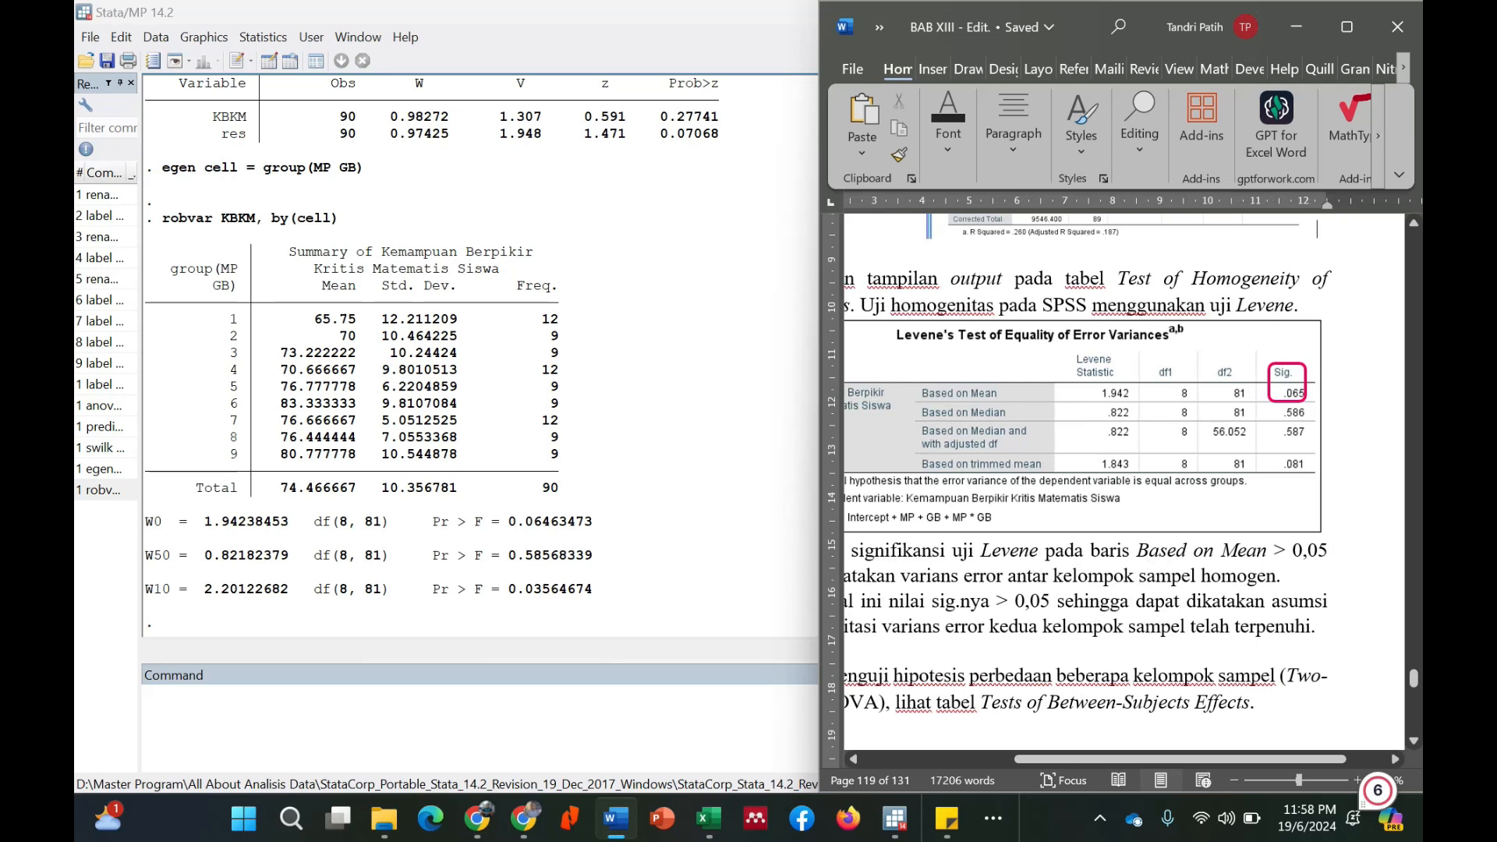
Step: Select "Based on Mean > 0,05" and "dikatakan varians error antar kelompok sampel homogen" in turn in the explanation below the Levene table
left_click_drag(1136, 552, 1333, 552)
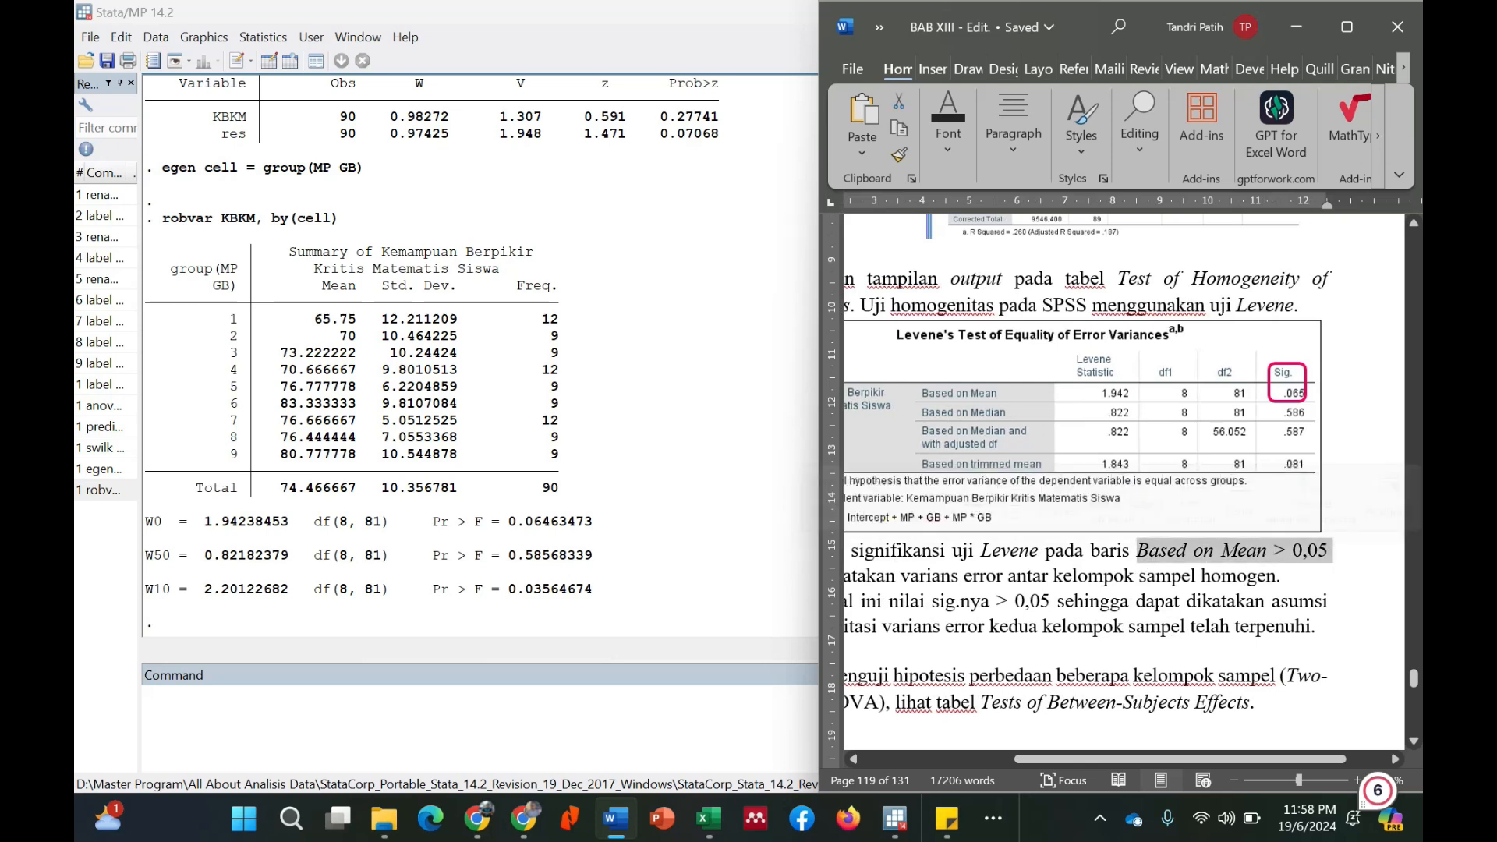
scroll(1247, 552, "left", 3)
scroll(1123, 546, "left", 1)
scroll(1123, 545, "right", 1)
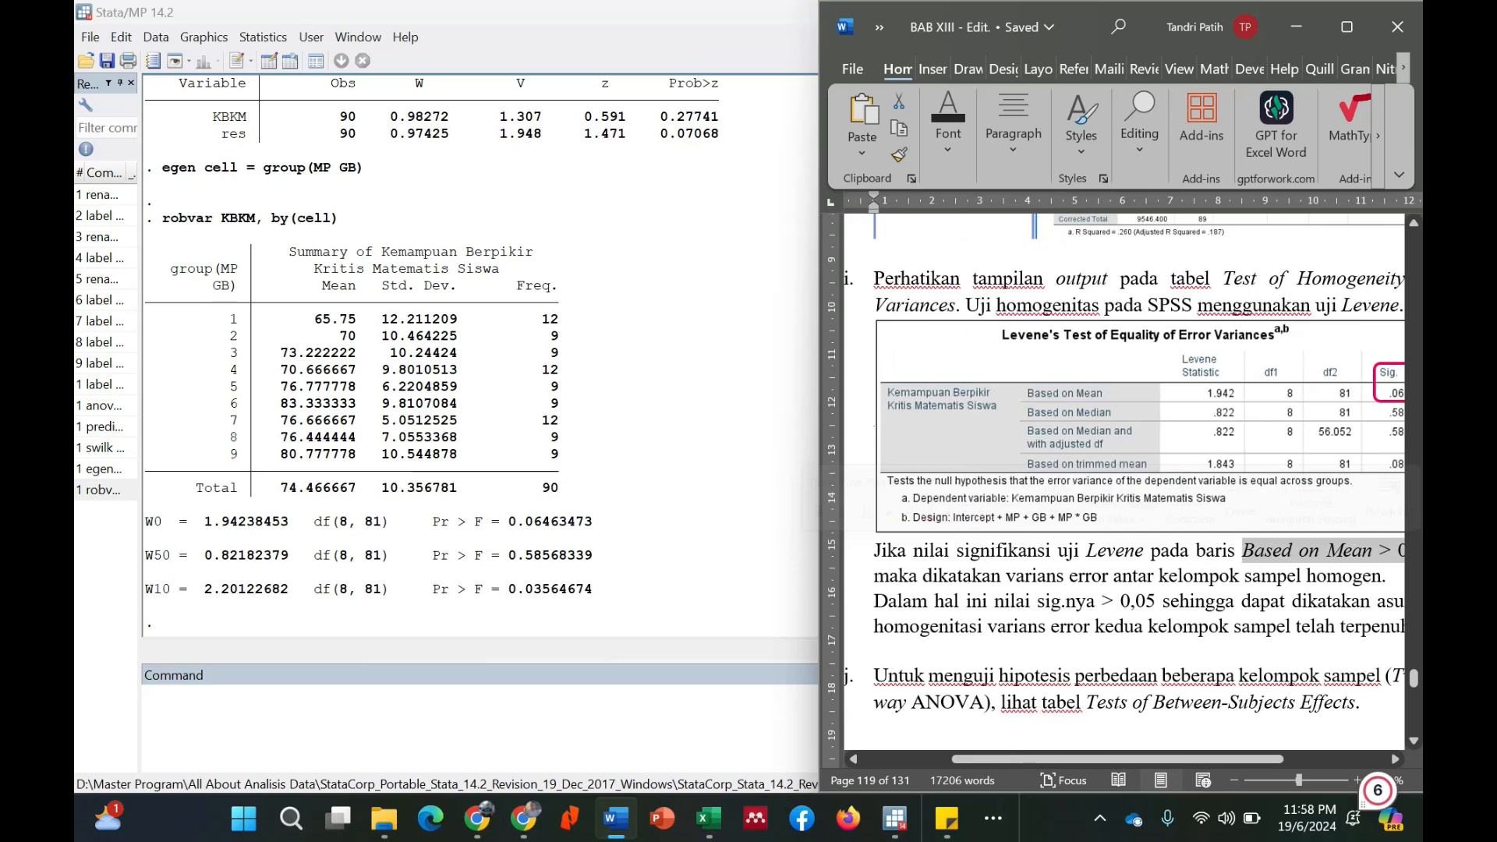
left_click(1001, 576)
left_click_drag(1002, 577, 1382, 577)
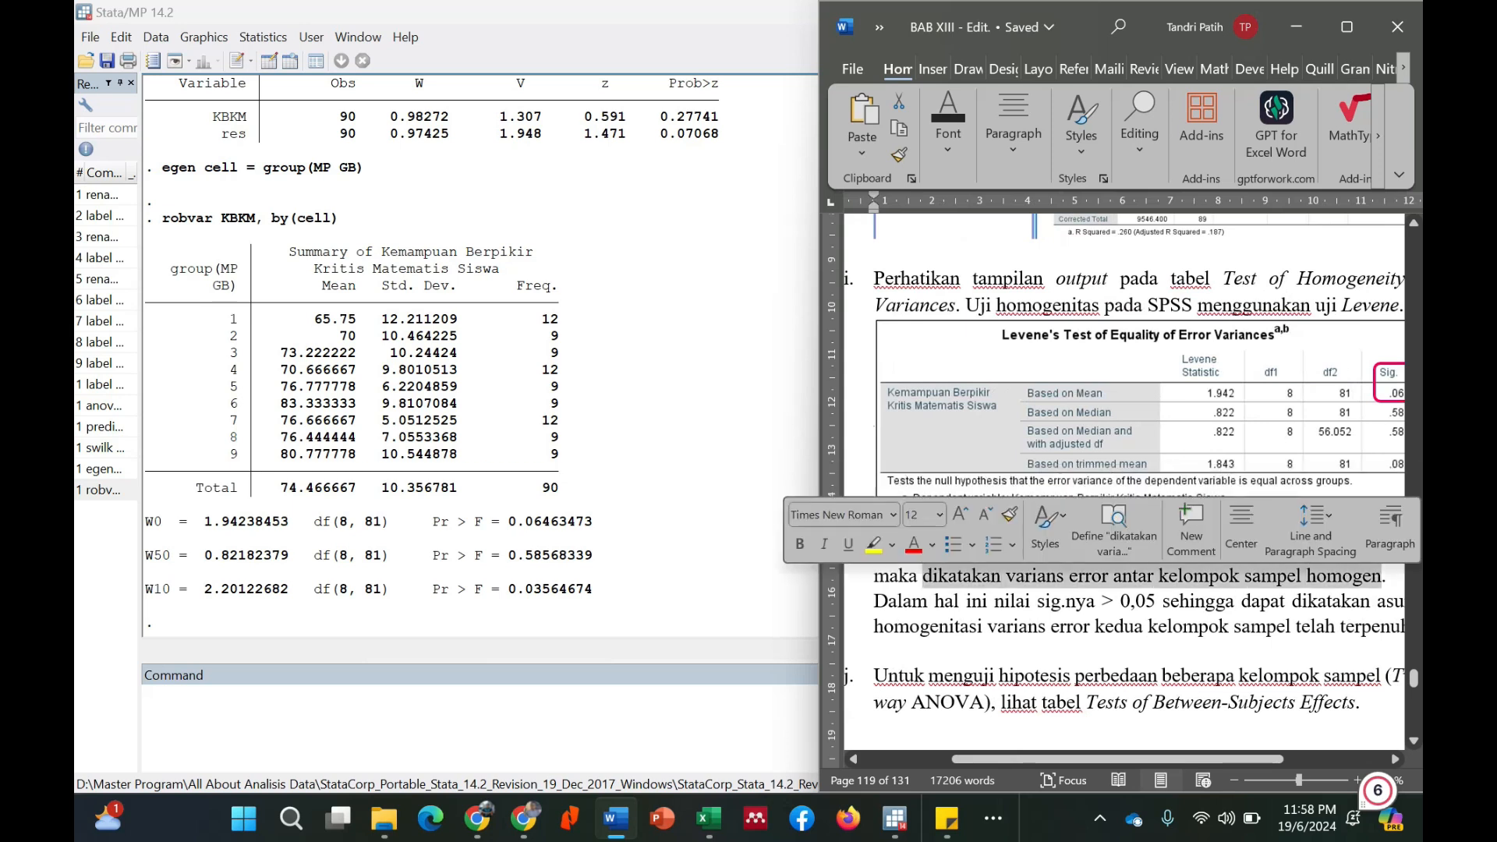
Step: Rerun "anova KBKM MP GB MP#GB" in Stata and compare its output with the Tests of Between-Subjects Effects table in Word
double_click(647, 7)
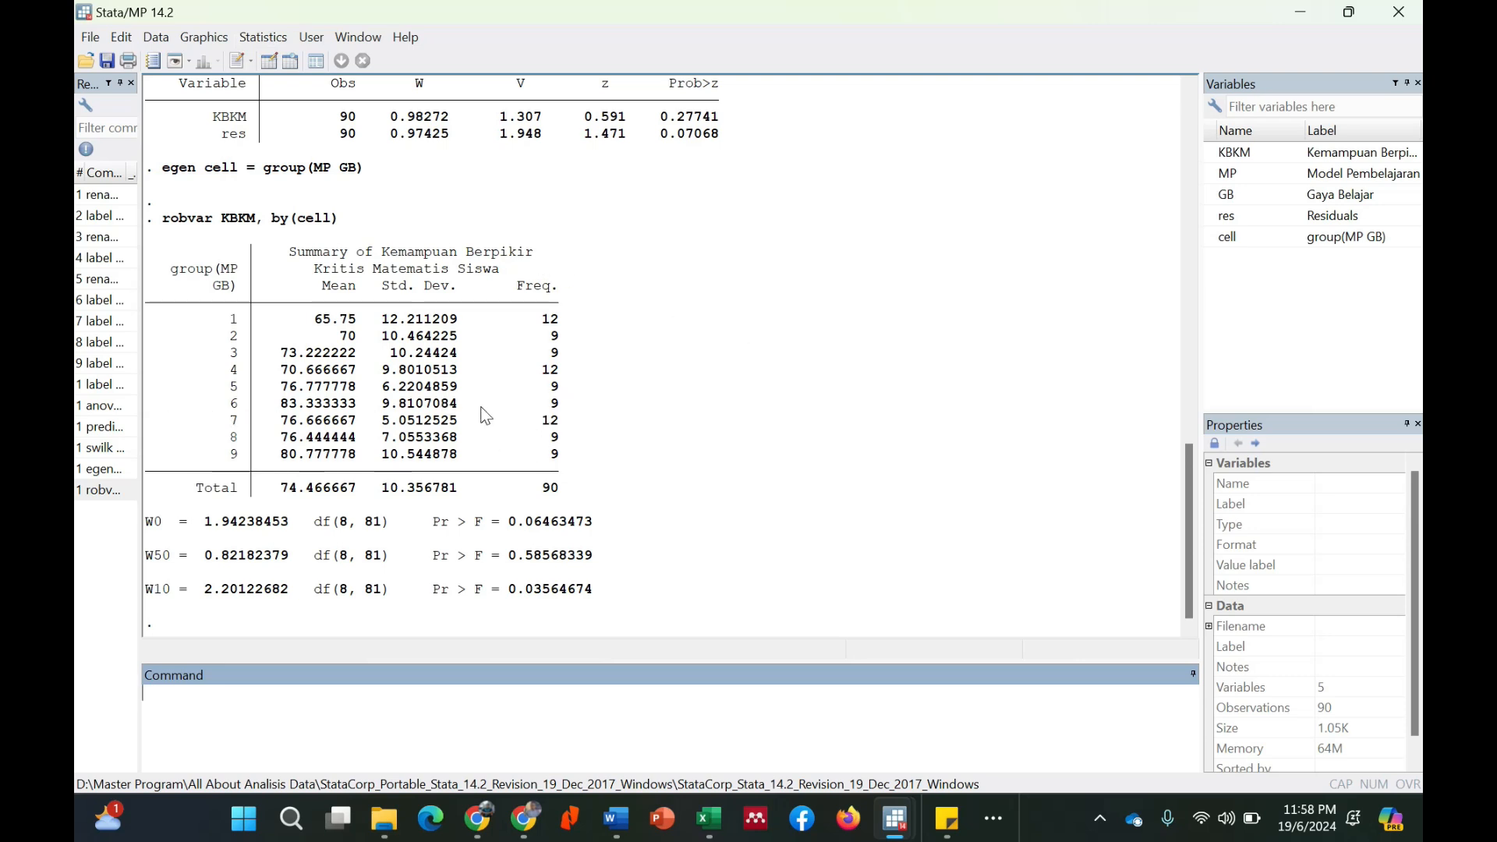
double_click(117, 415)
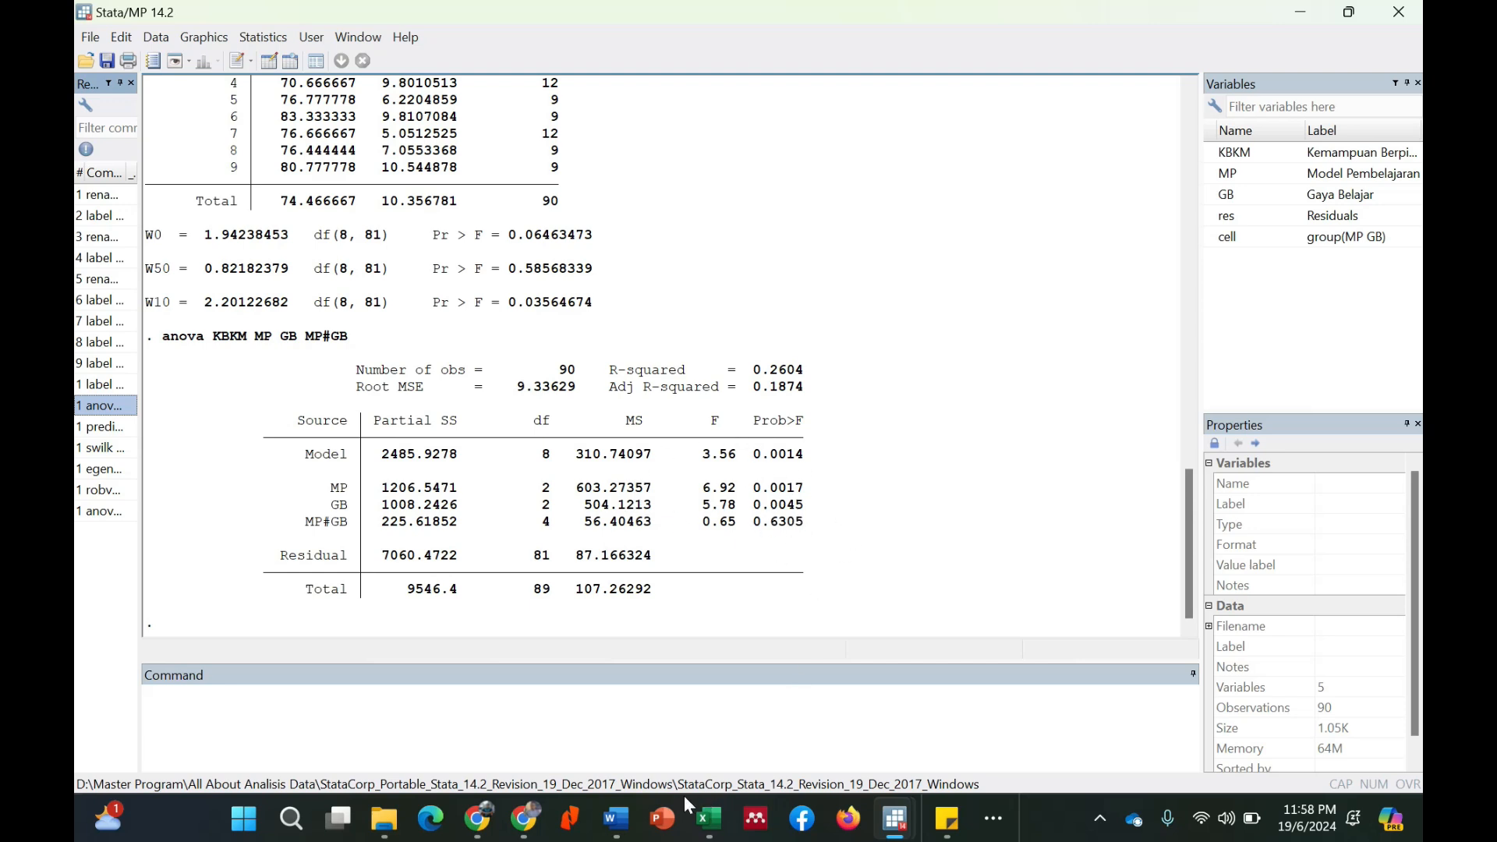
left_click(616, 817)
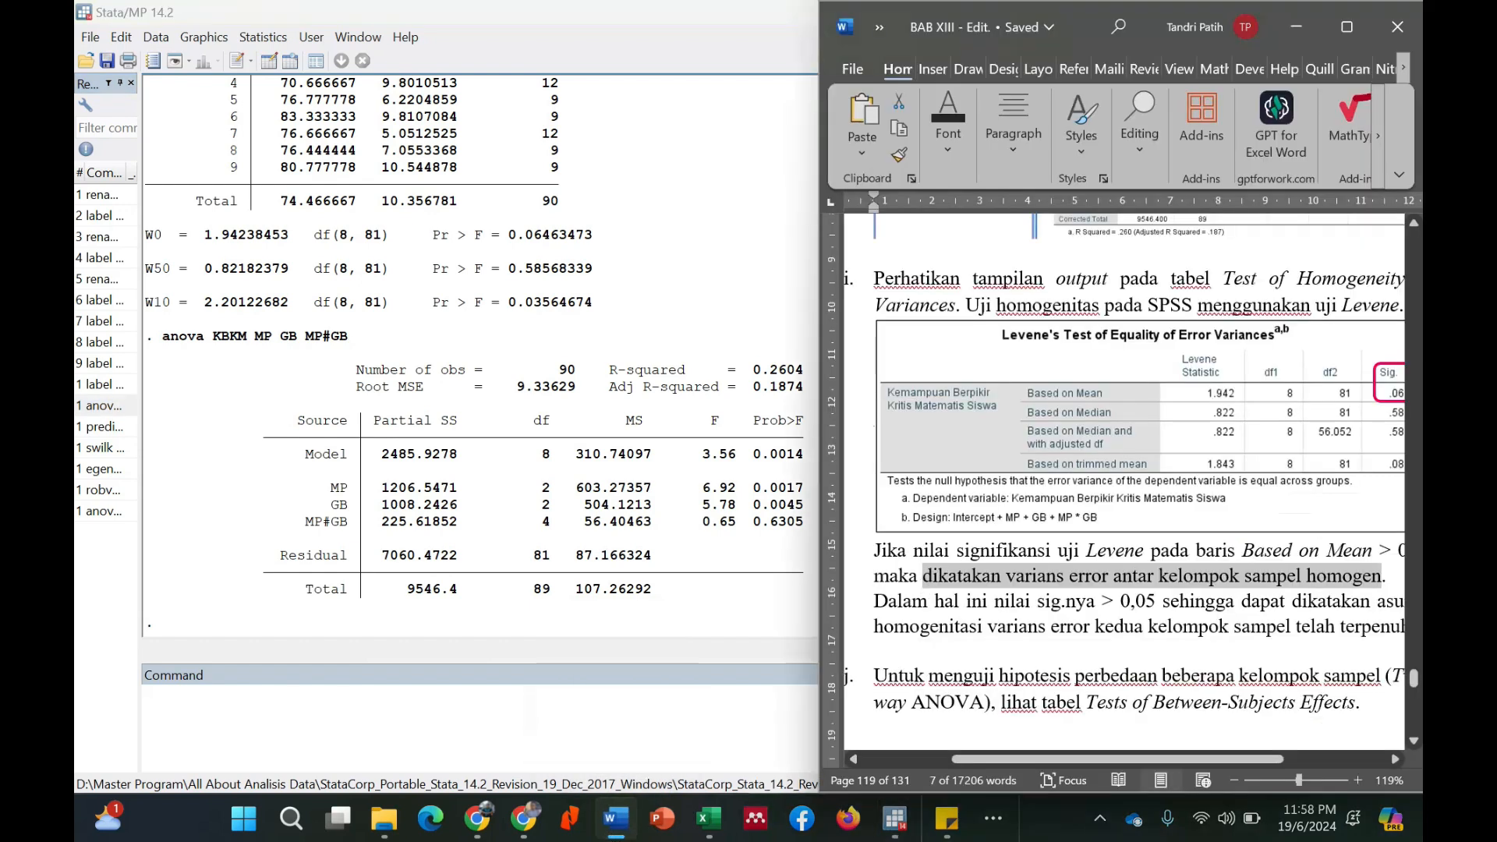
scroll(929, 589, "down", 6)
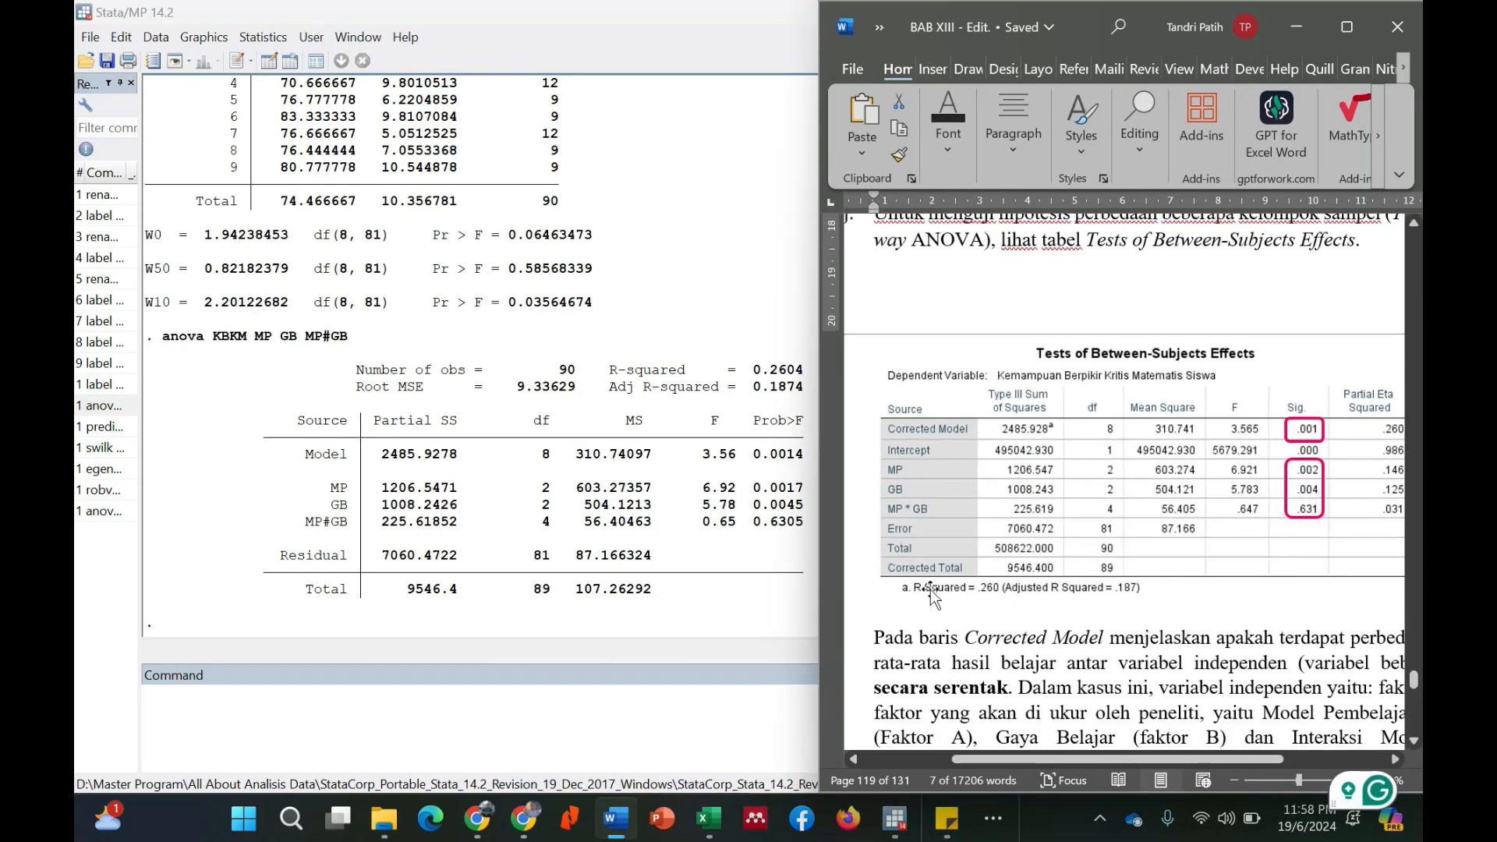
scroll(929, 589, "right", 2)
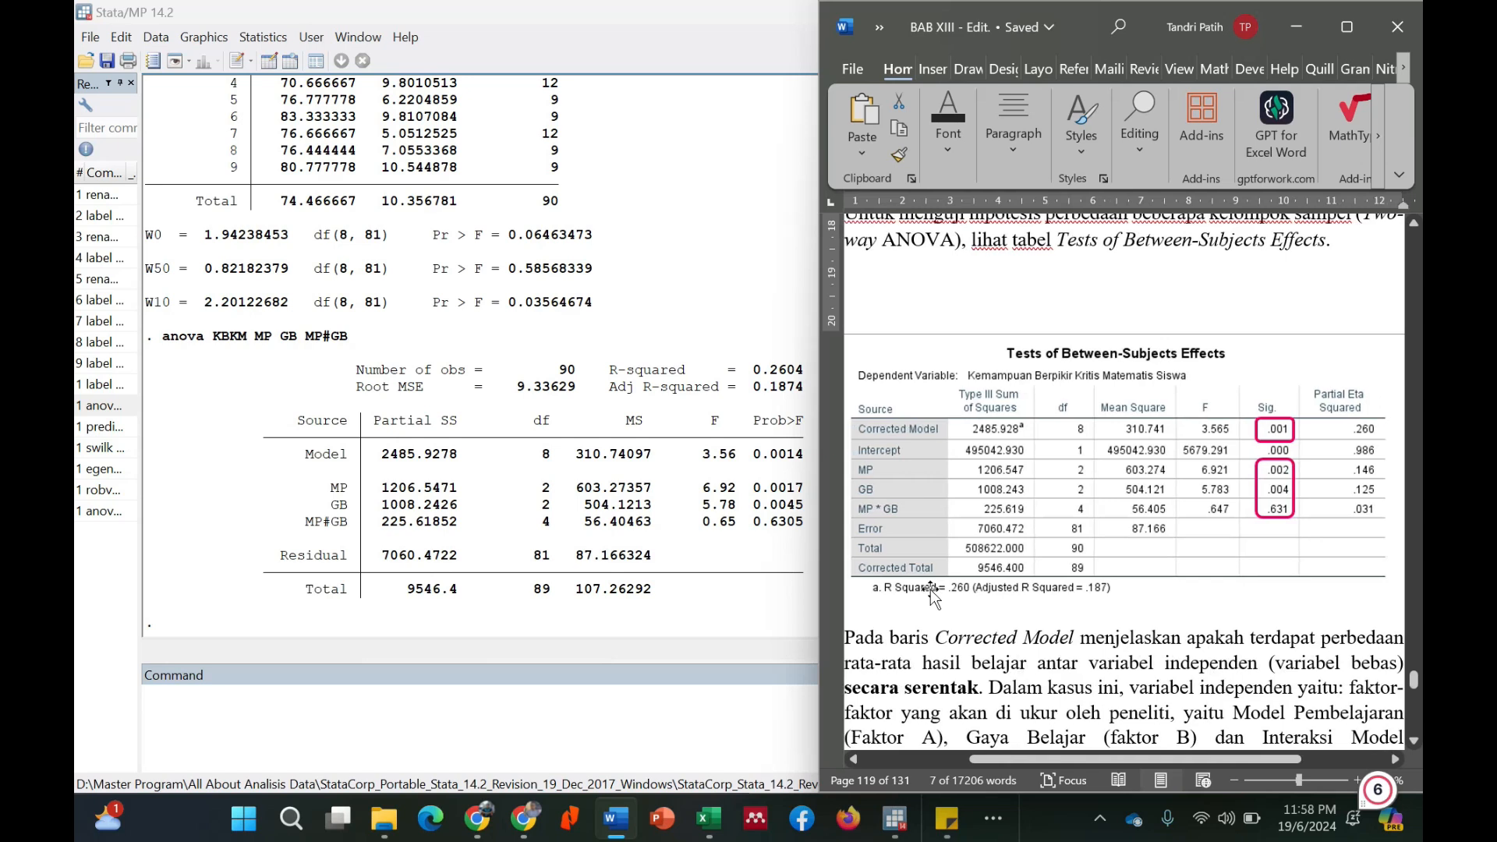
scroll(929, 590, "left", 2)
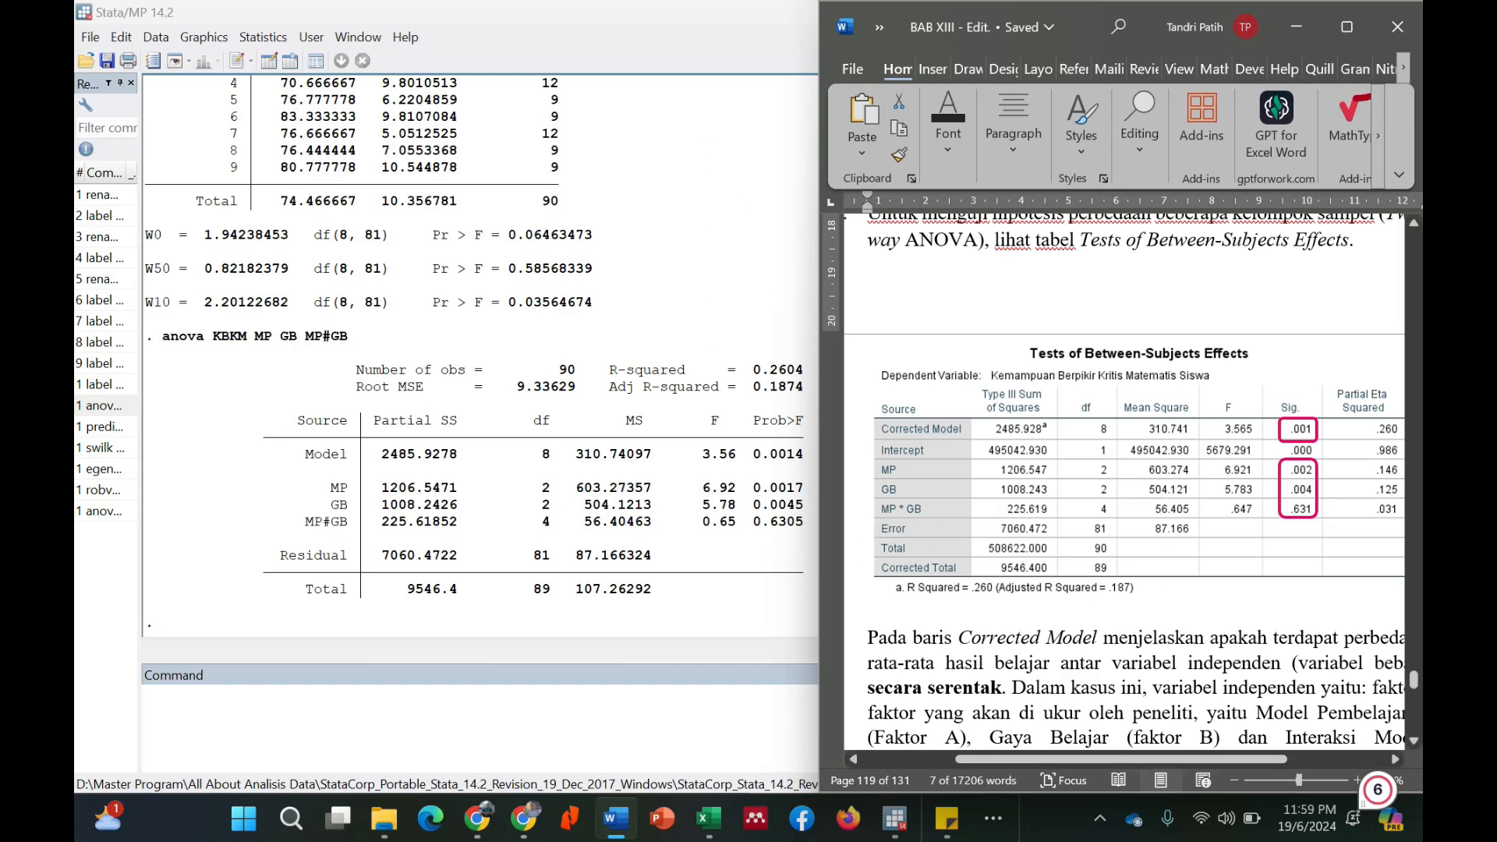
Step: Read the document's hypotheses and conclusions for MP, GB and their interaction and its Post Hoc section, and return to the Tests of Between-Subjects Effects table
scroll(1122, 483, "down", 3)
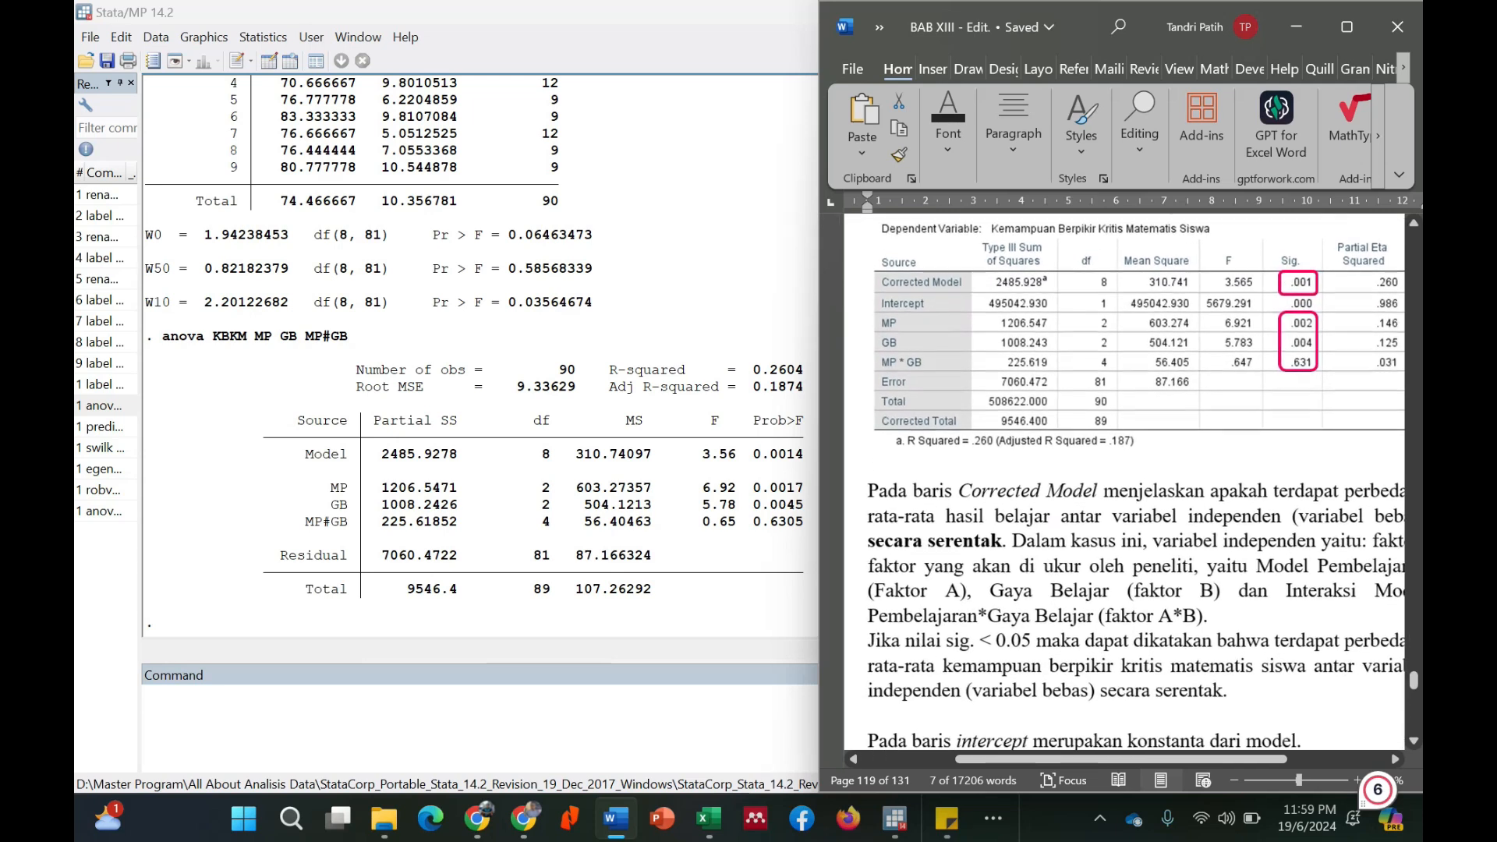
scroll(1122, 483, "down", 7)
scroll(1123, 483, "down", 10)
scroll(970, 285, "down", 5)
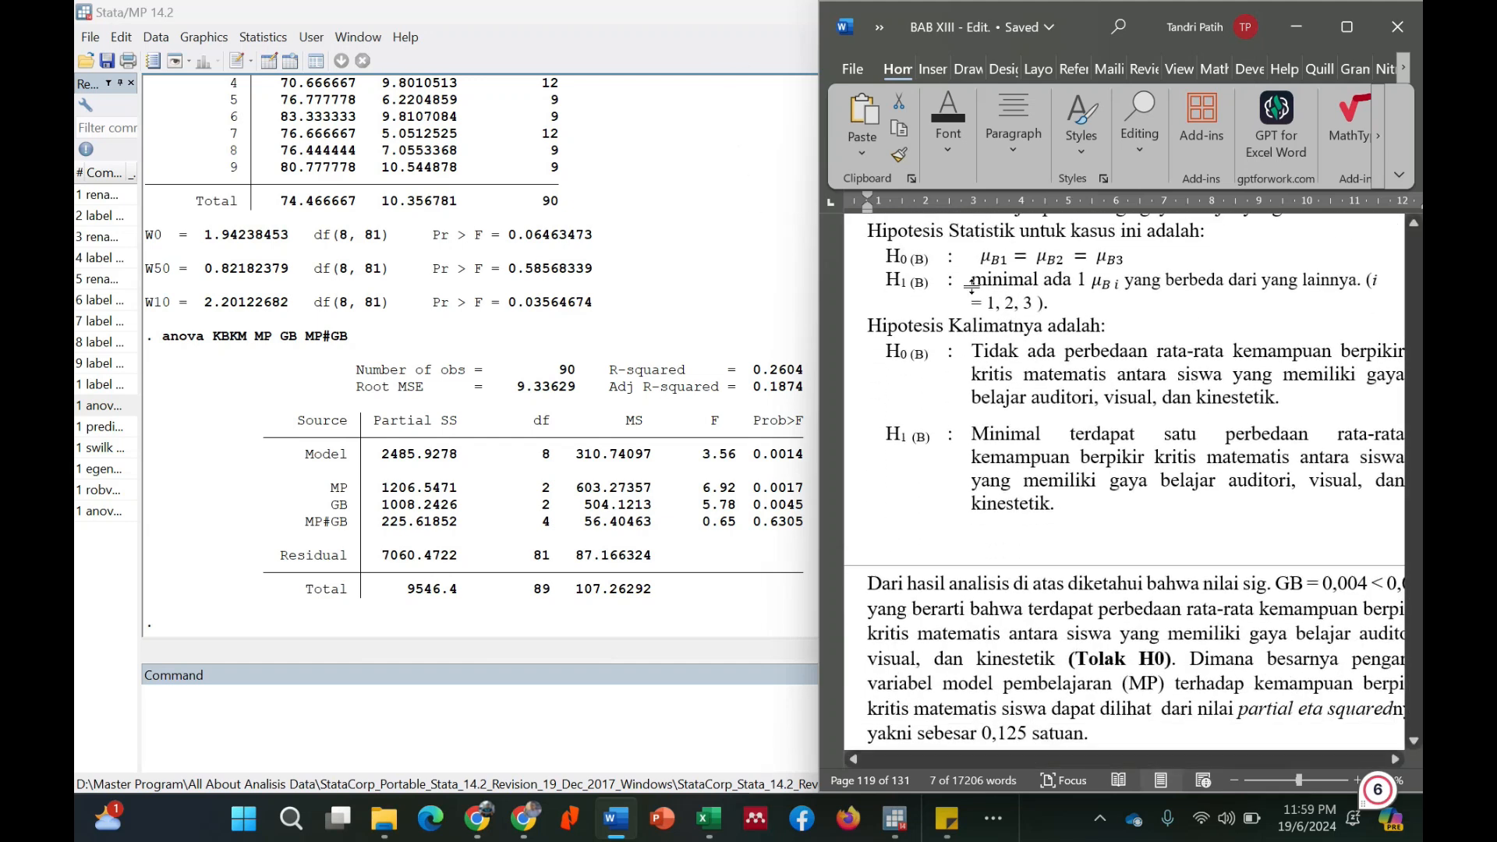
scroll(970, 285, "down", 12)
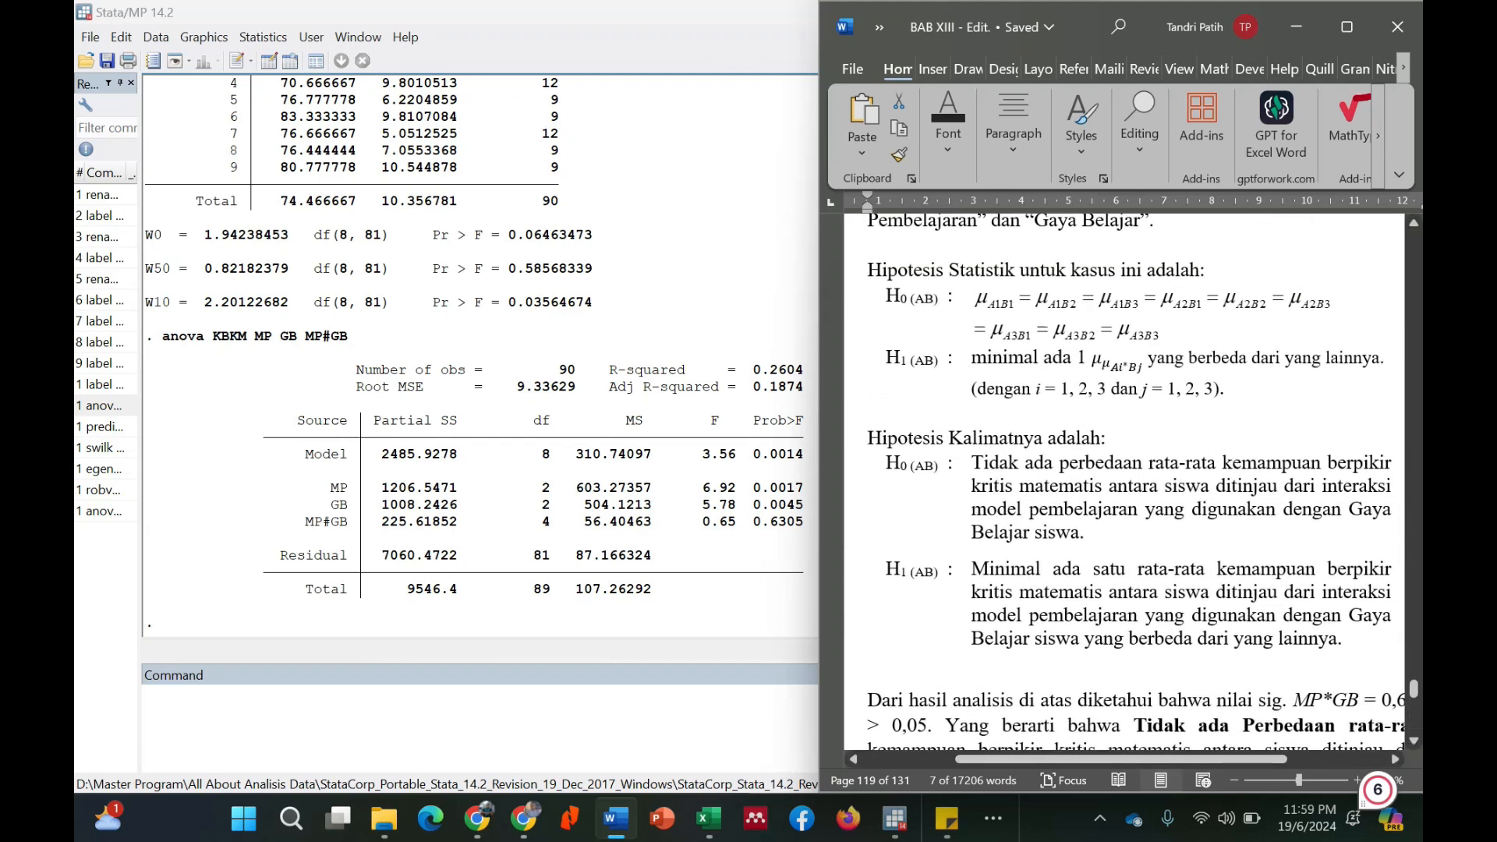
scroll(1123, 484, "down", 13)
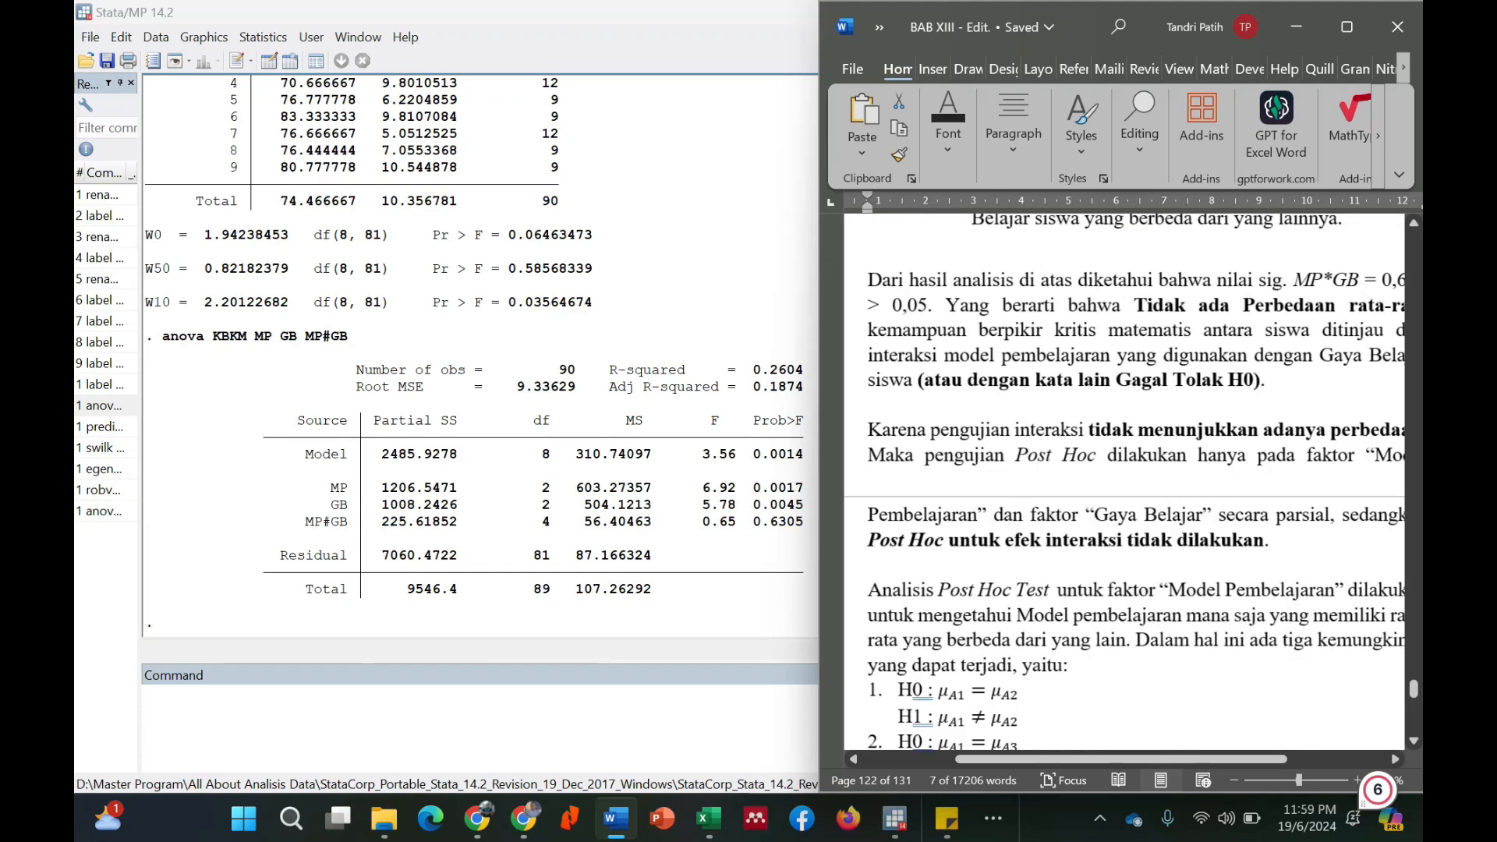
scroll(1122, 483, "up", 2)
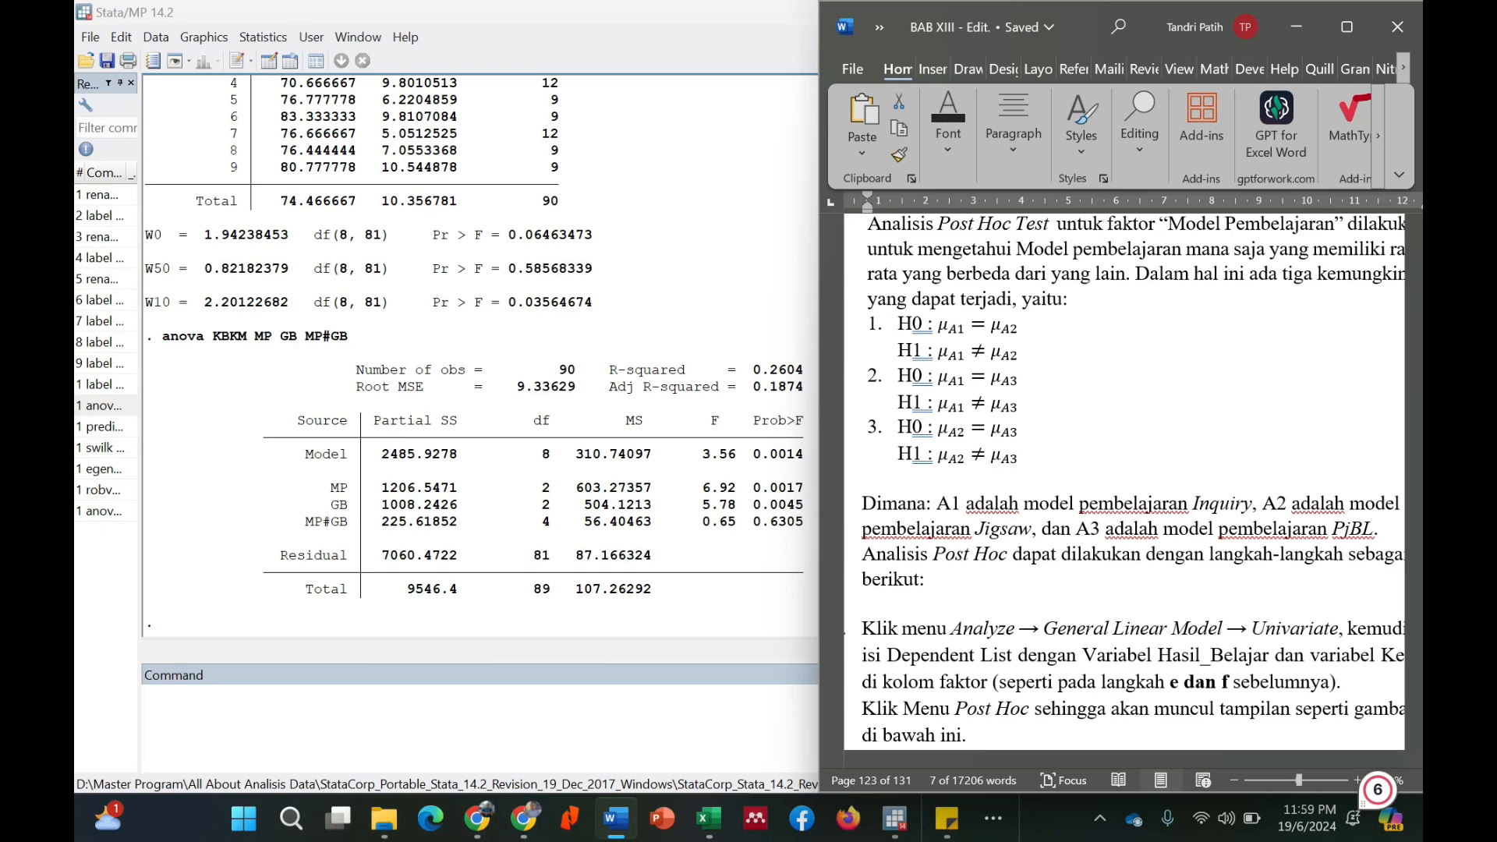
scroll(1122, 484, "down", 7)
scroll(1122, 483, "down", 4)
scroll(1123, 484, "up", 15)
scroll(1122, 483, "up", 15)
scroll(1123, 484, "up", 15)
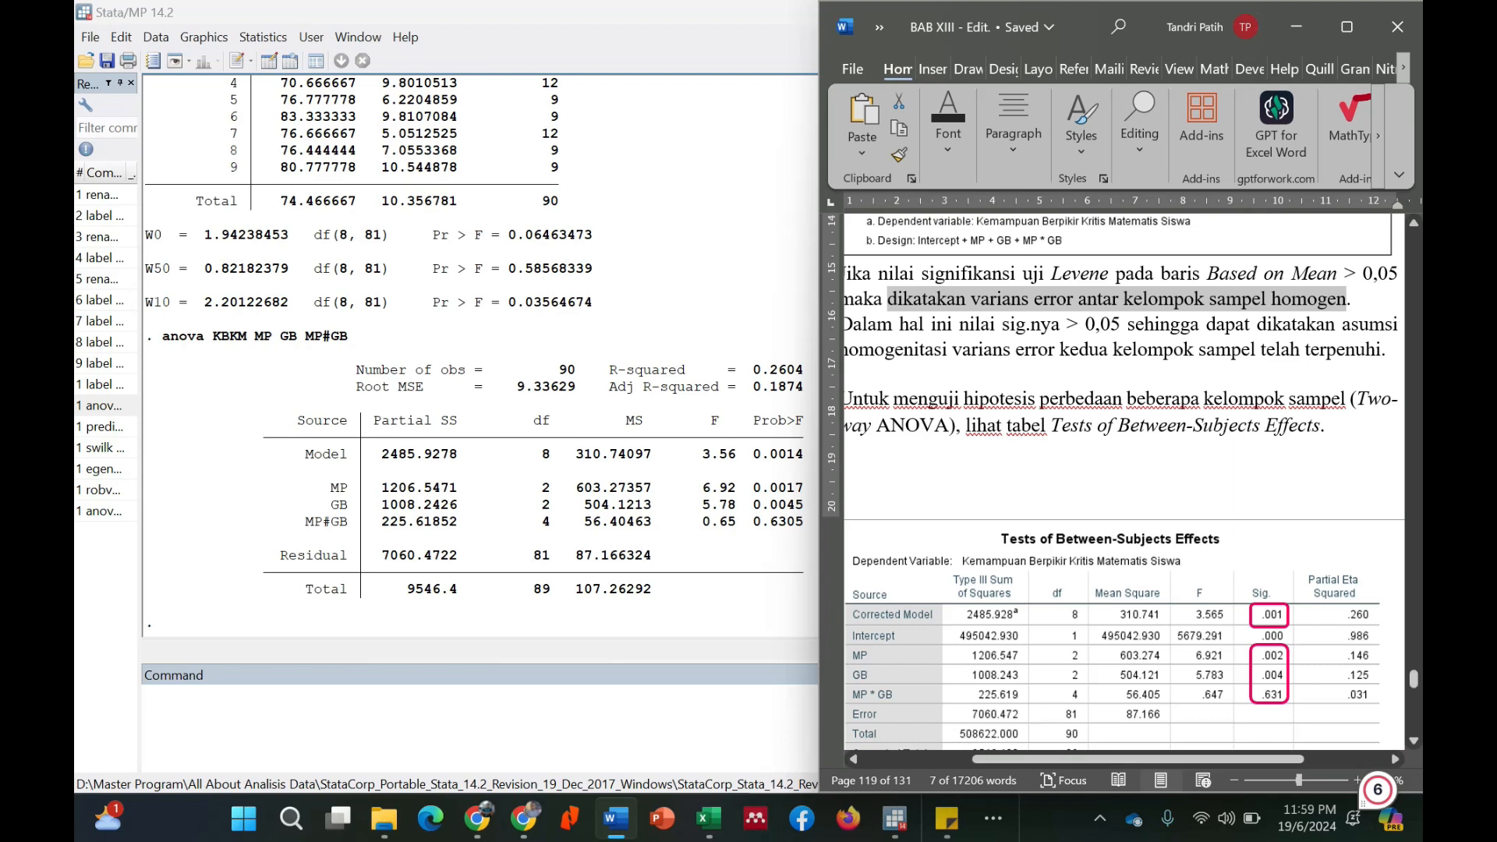
scroll(851, 331, "left", 3)
scroll(1123, 484, "right", 2)
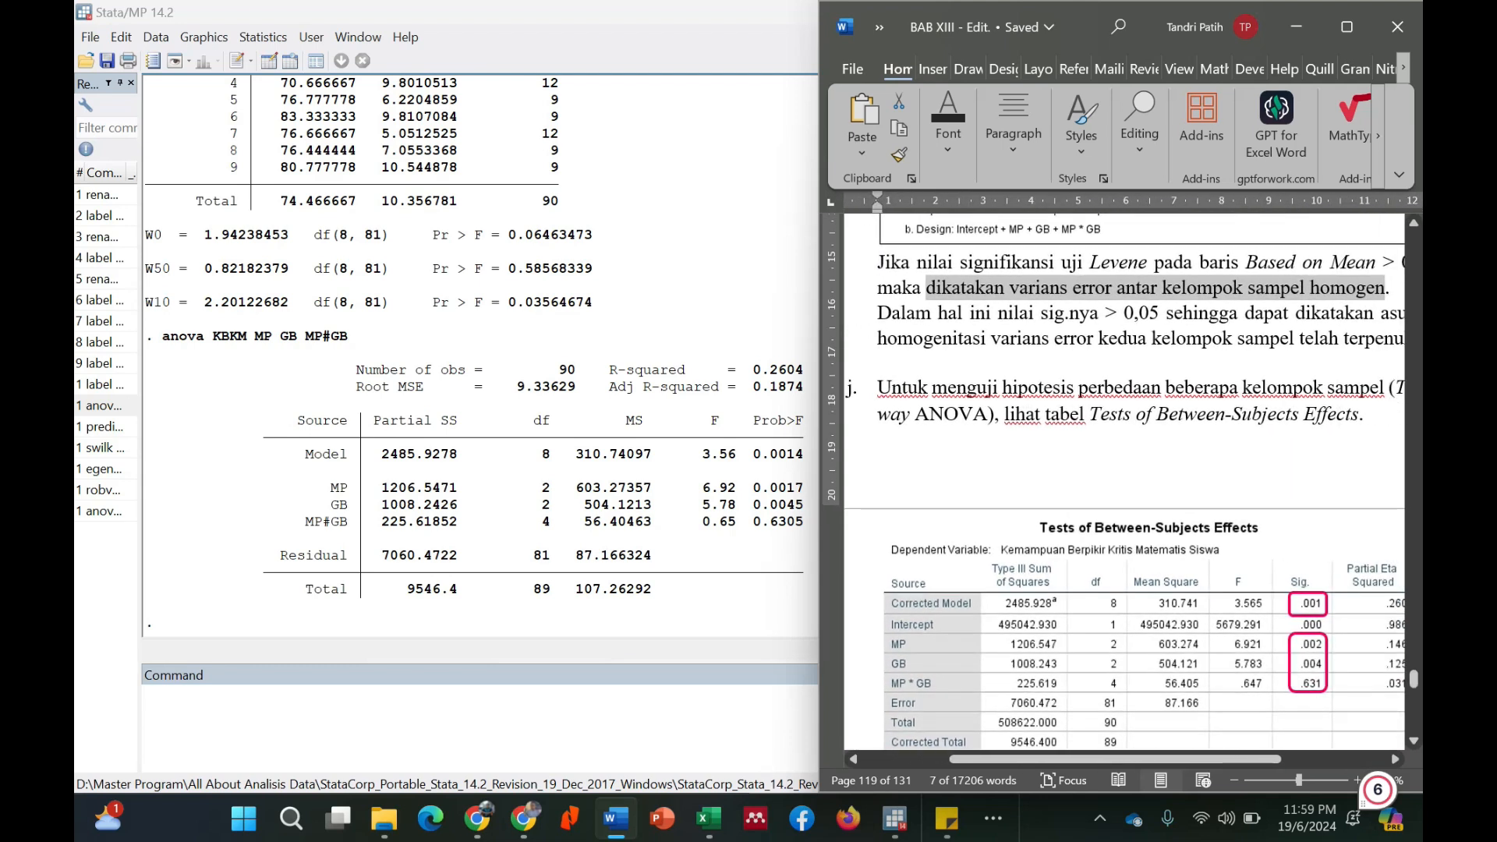
Step: Bold "Jika nilai sig. < 0.05 maka dapat dikatakan bahwa terdapat perbedaan rata-rata kemampuan berpikir kritis matematis siswa" in the Corrected Model explanation
scroll(1122, 483, "up", 2)
scroll(1138, 483, "down", 10)
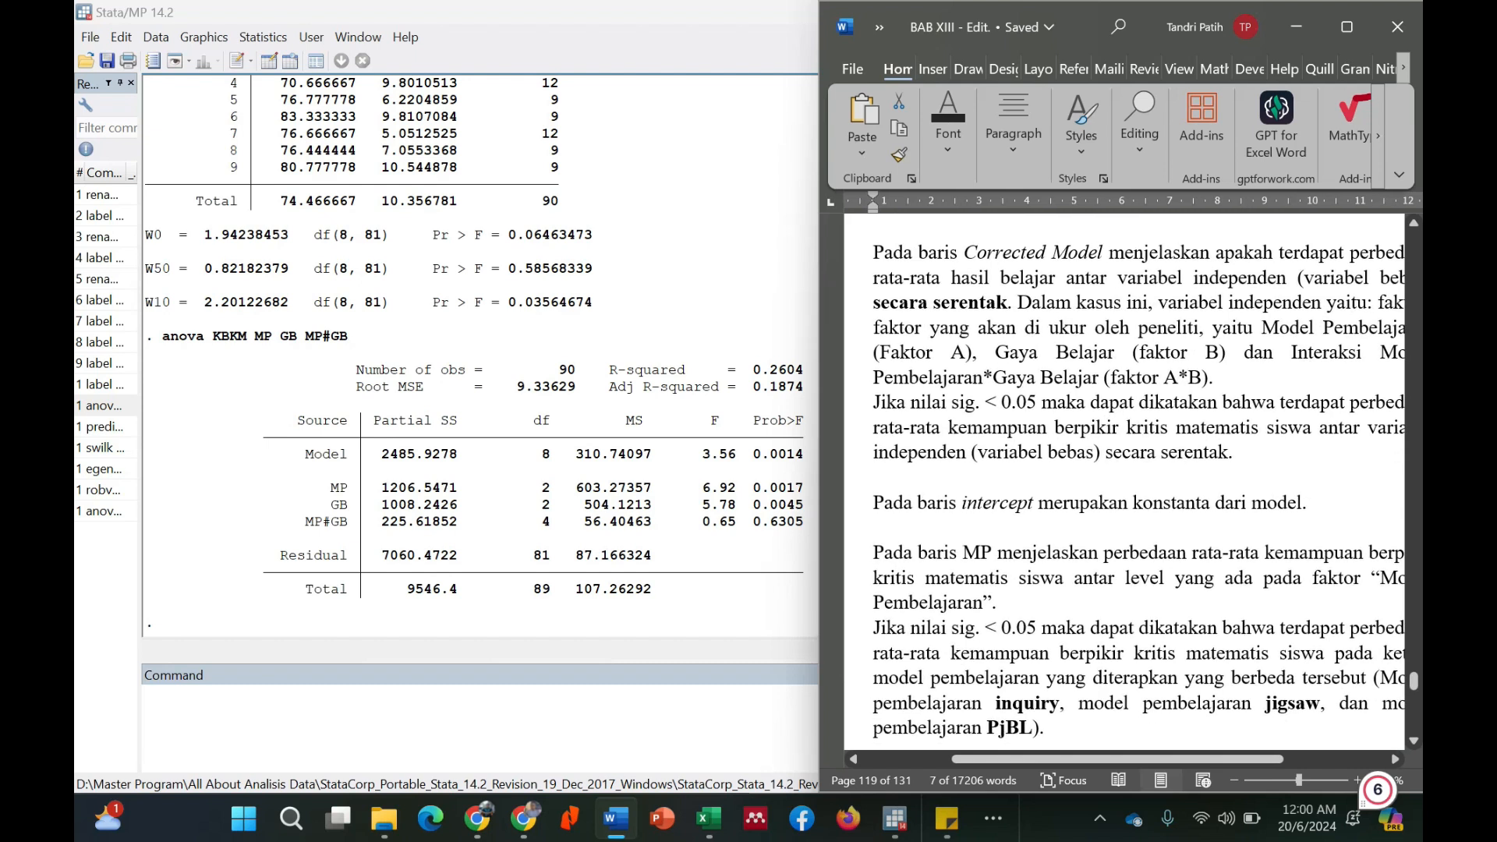
left_click_drag(874, 403, 1173, 432)
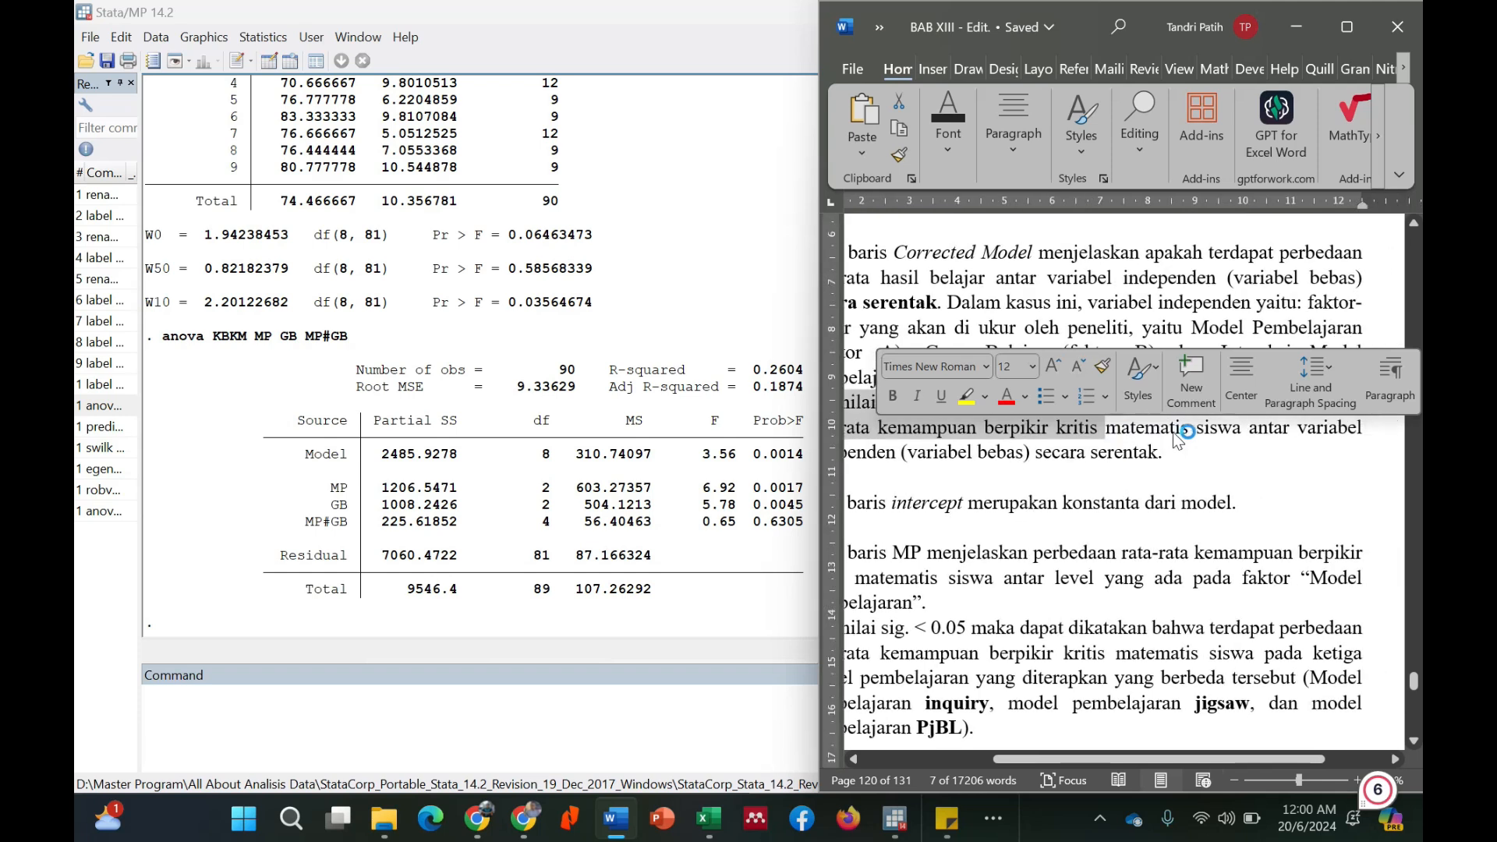
left_click(1211, 453)
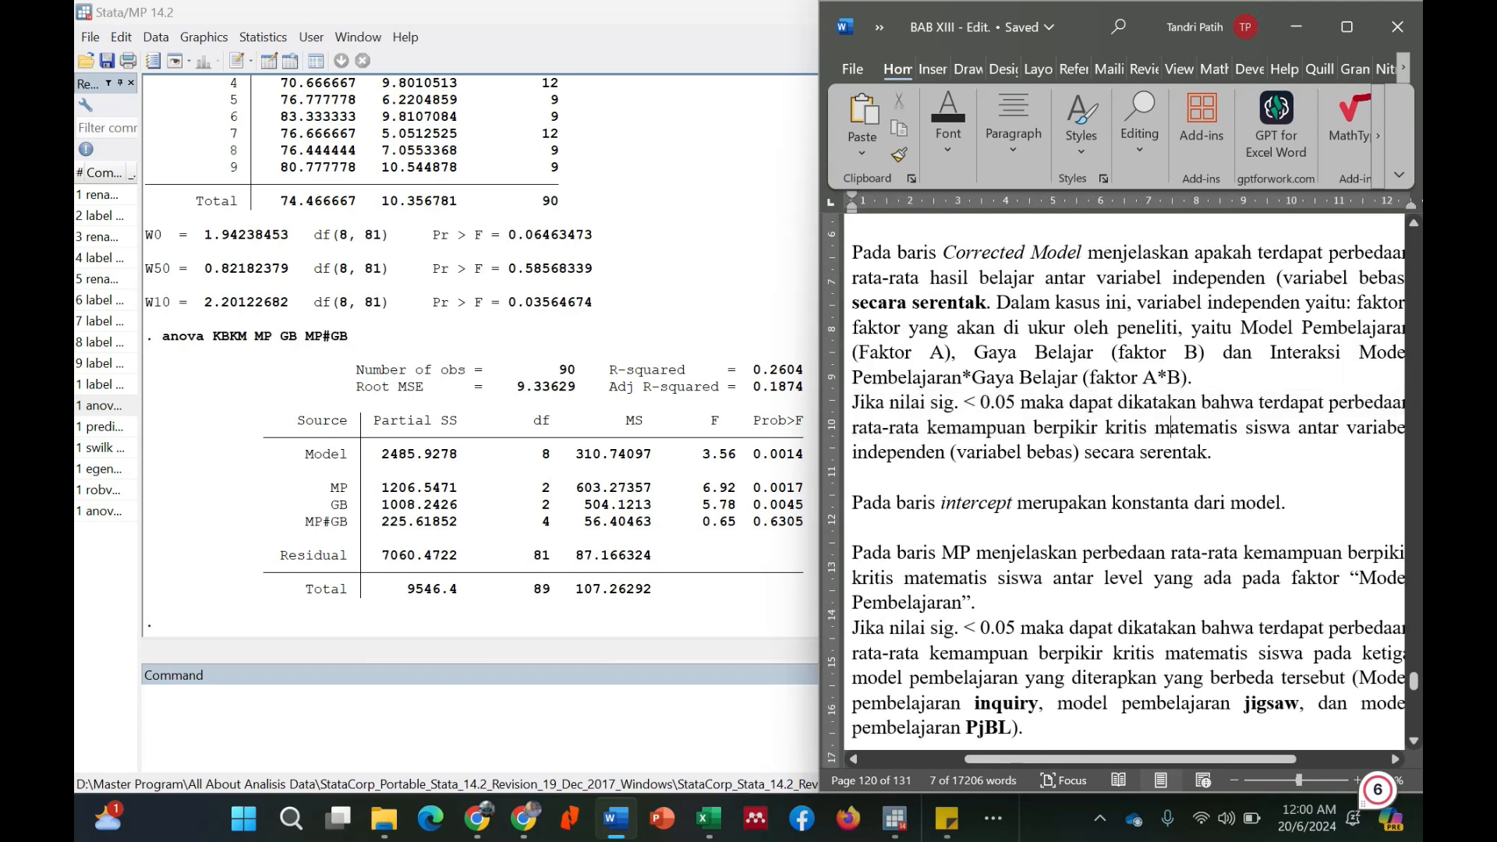
left_click_drag(852, 401, 1298, 428)
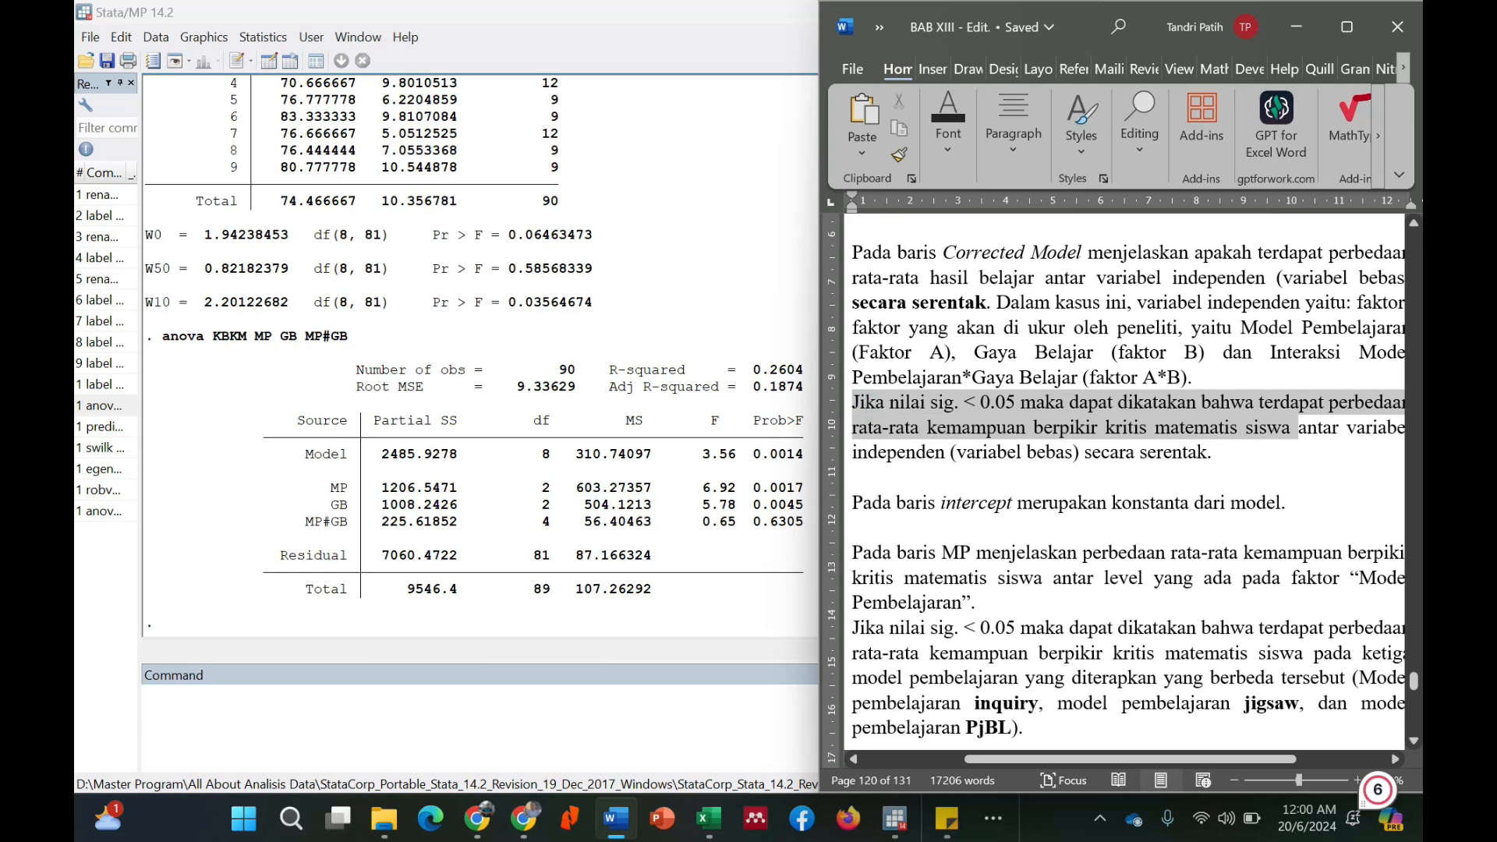
key("ctrl+b")
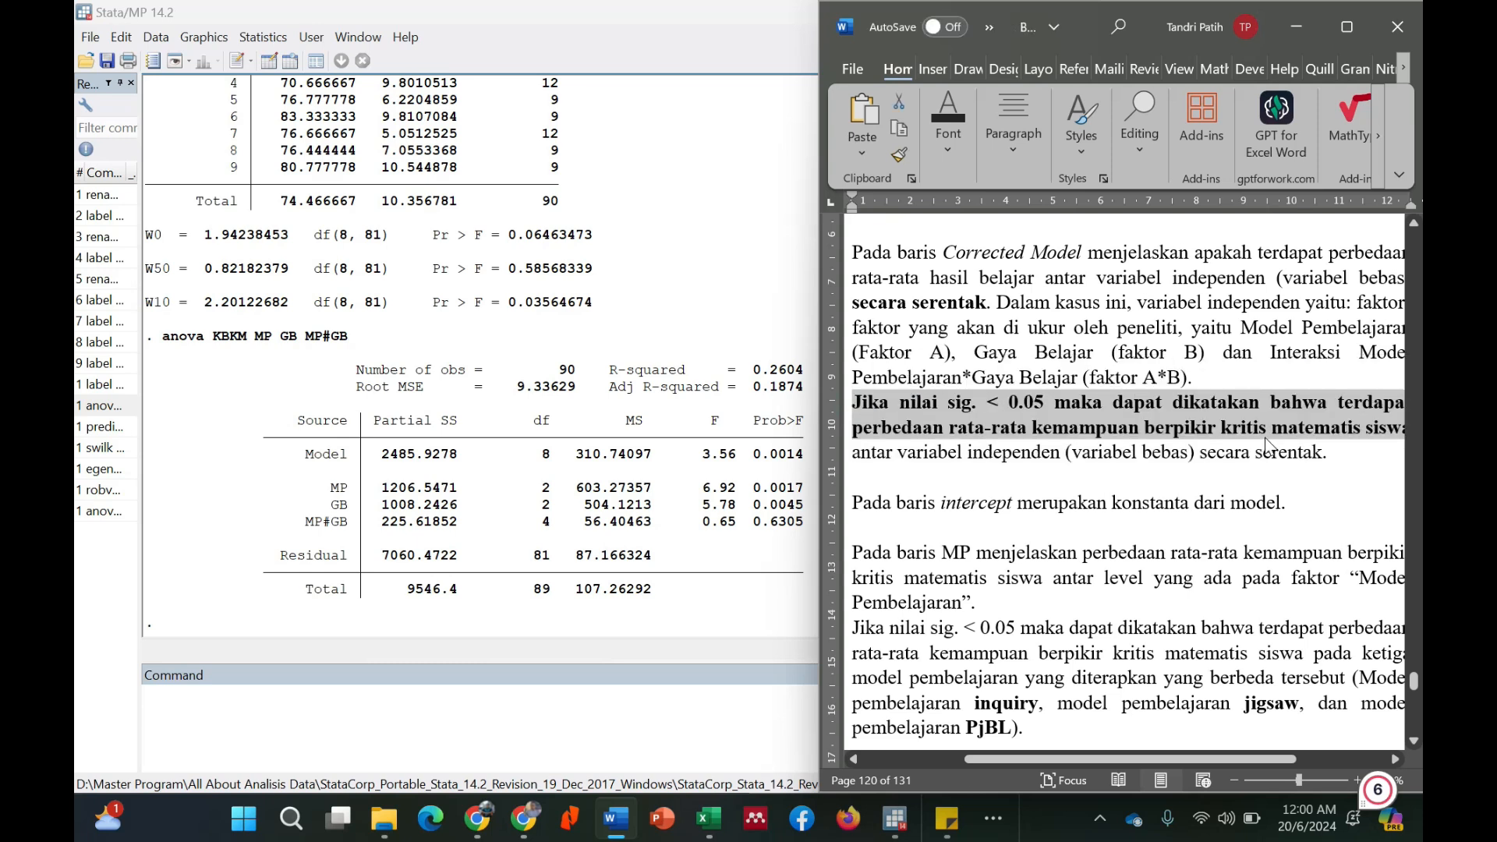
scroll(1266, 445, "up", 4)
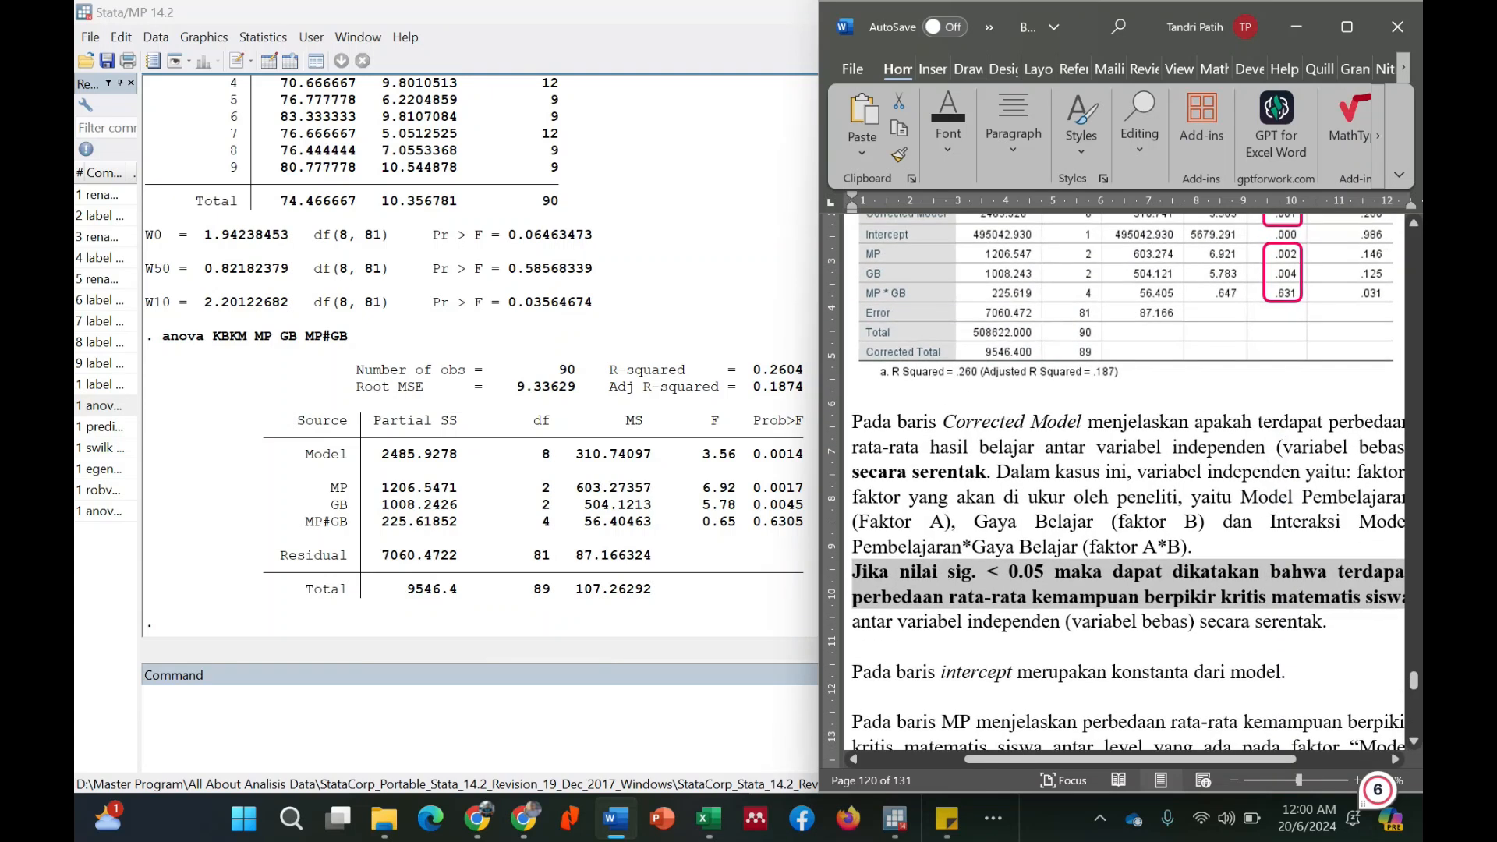
Step: Switch to Stata and run an analysis of variance of KBKM with MP and GB only, removing the MP#GB interaction from the model
left_click(746, 34)
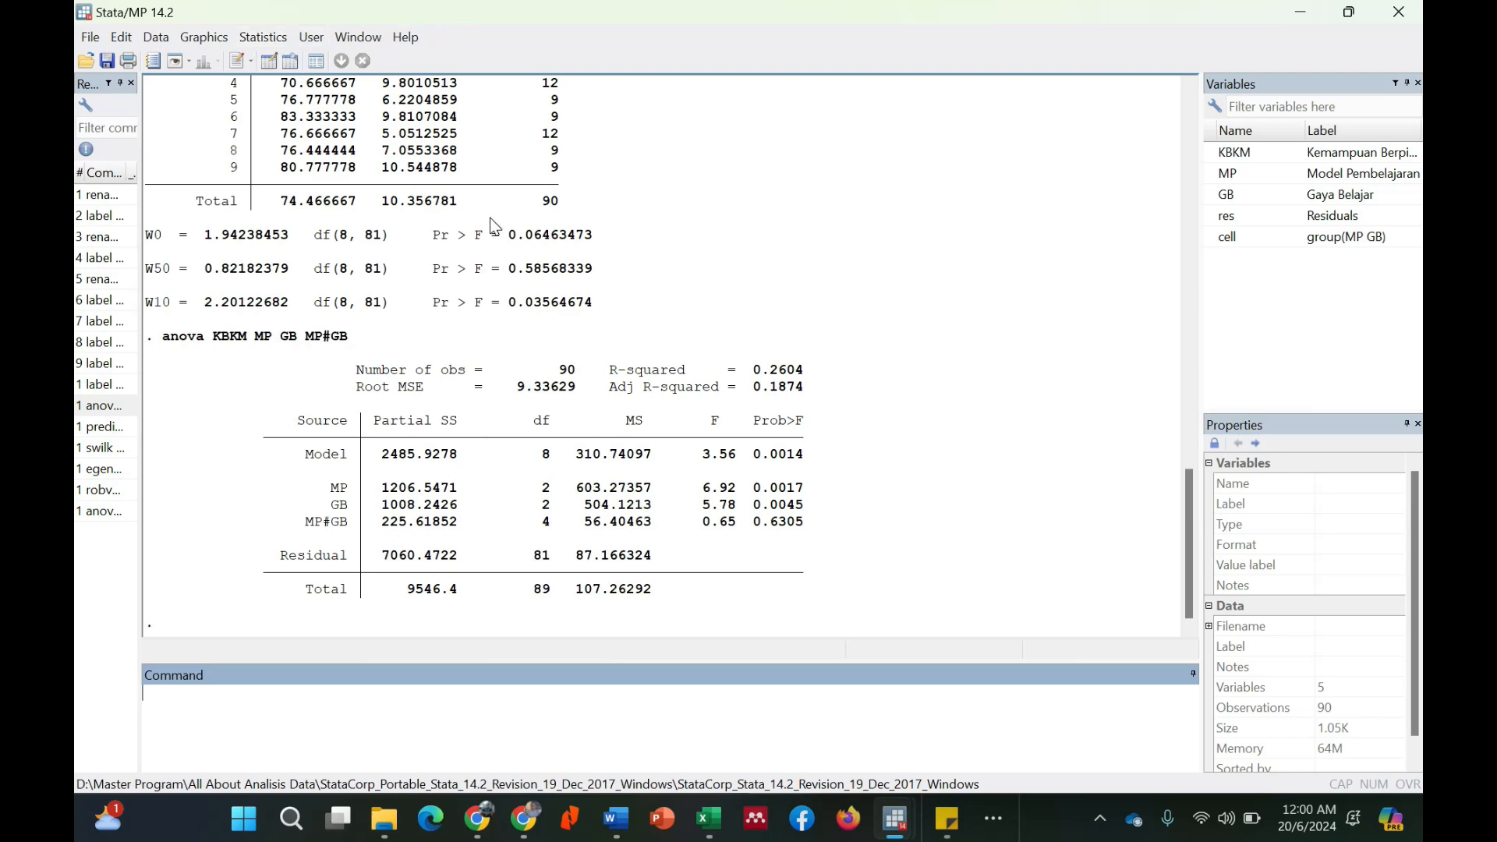
left_click(263, 39)
mouse_move(361, 78)
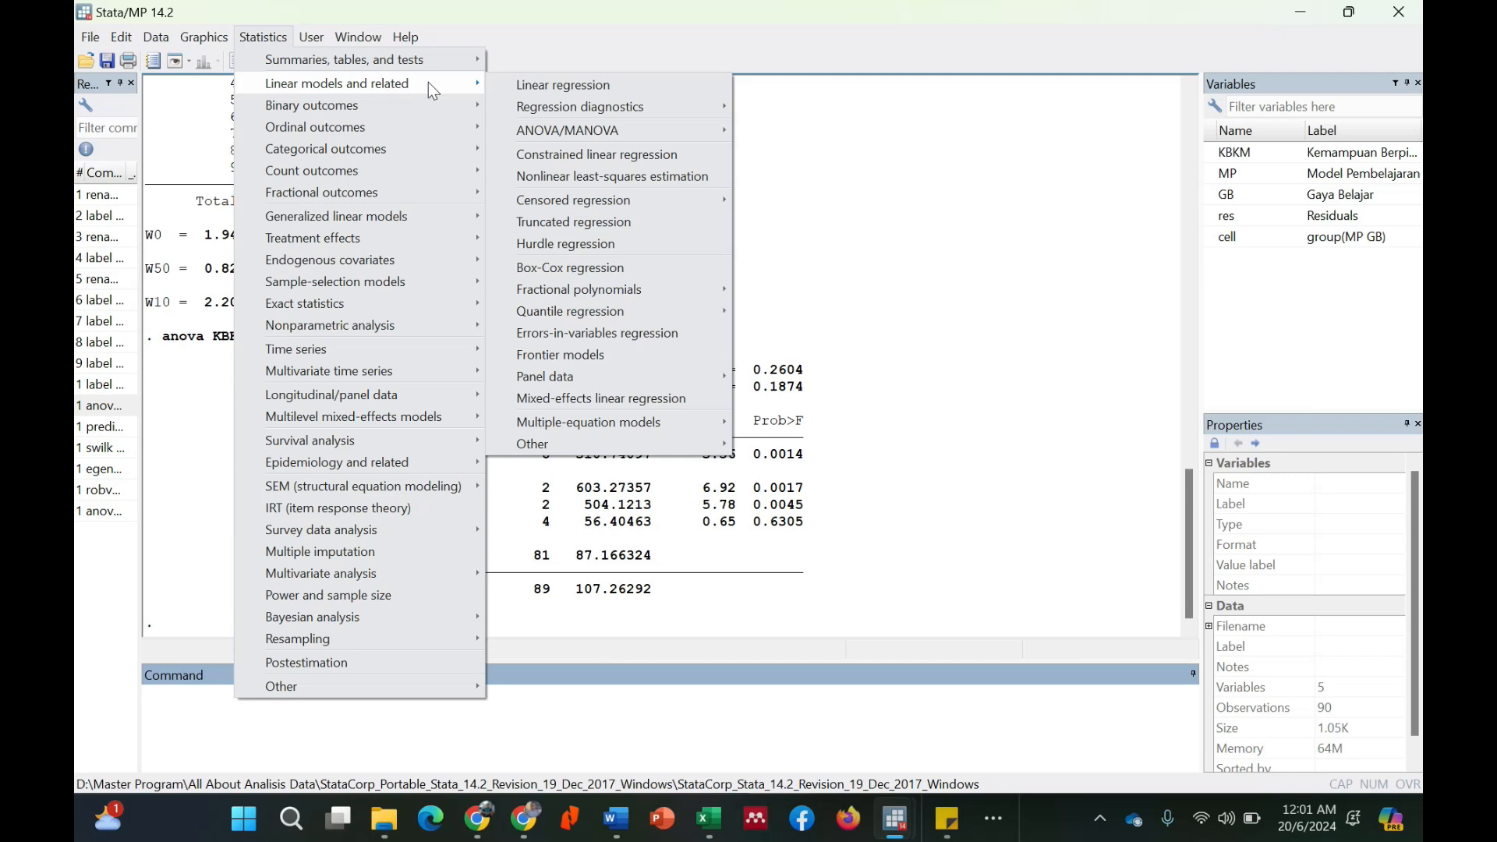
mouse_move(425, 65)
mouse_move(608, 130)
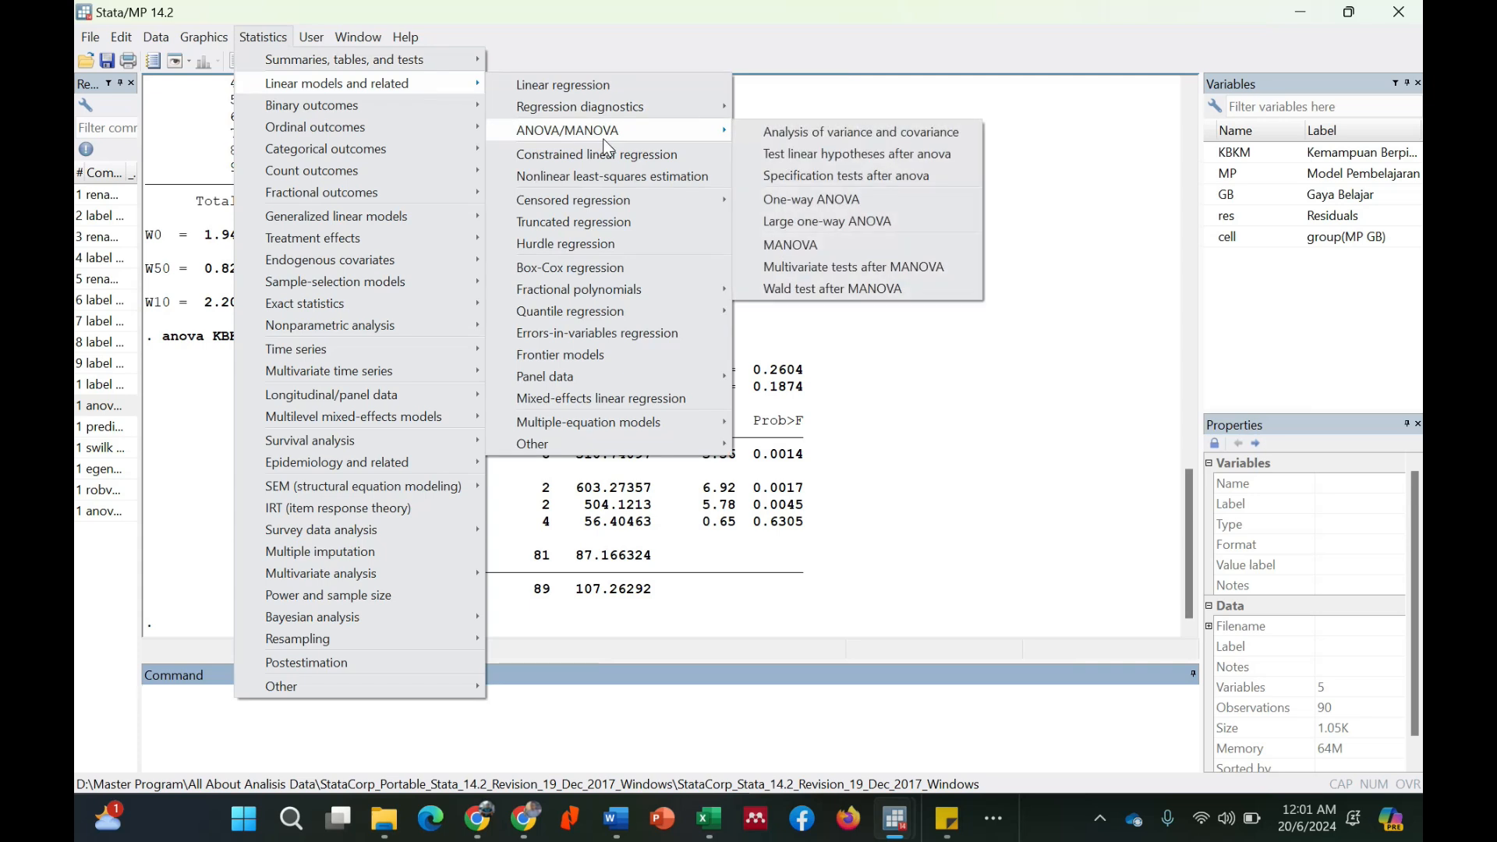
left_click(810, 137)
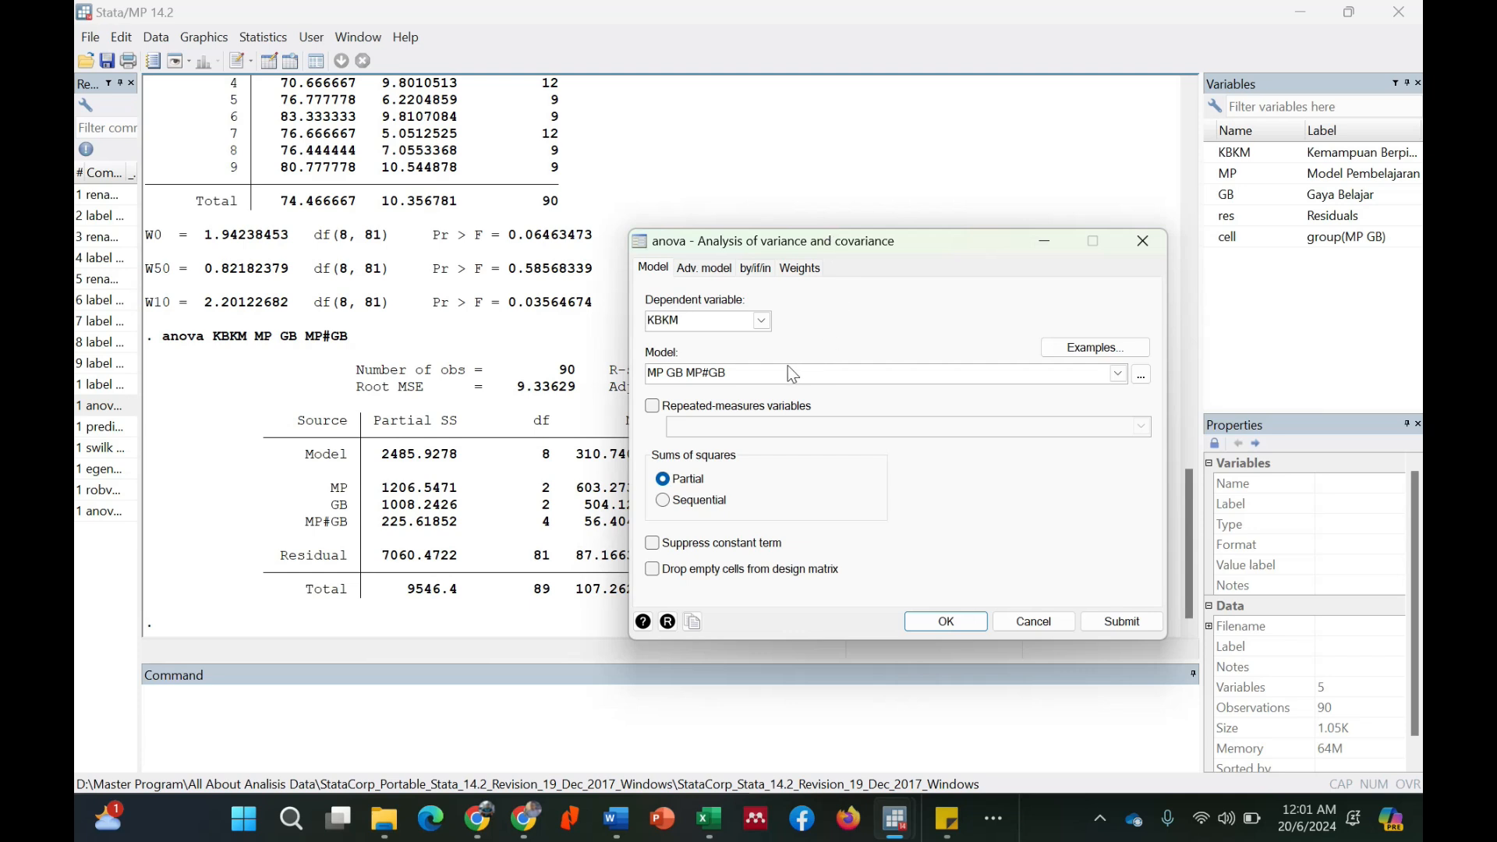
left_click_drag(779, 373, 695, 373)
key("BackSpace")
key("BackSpace")
left_click(947, 621)
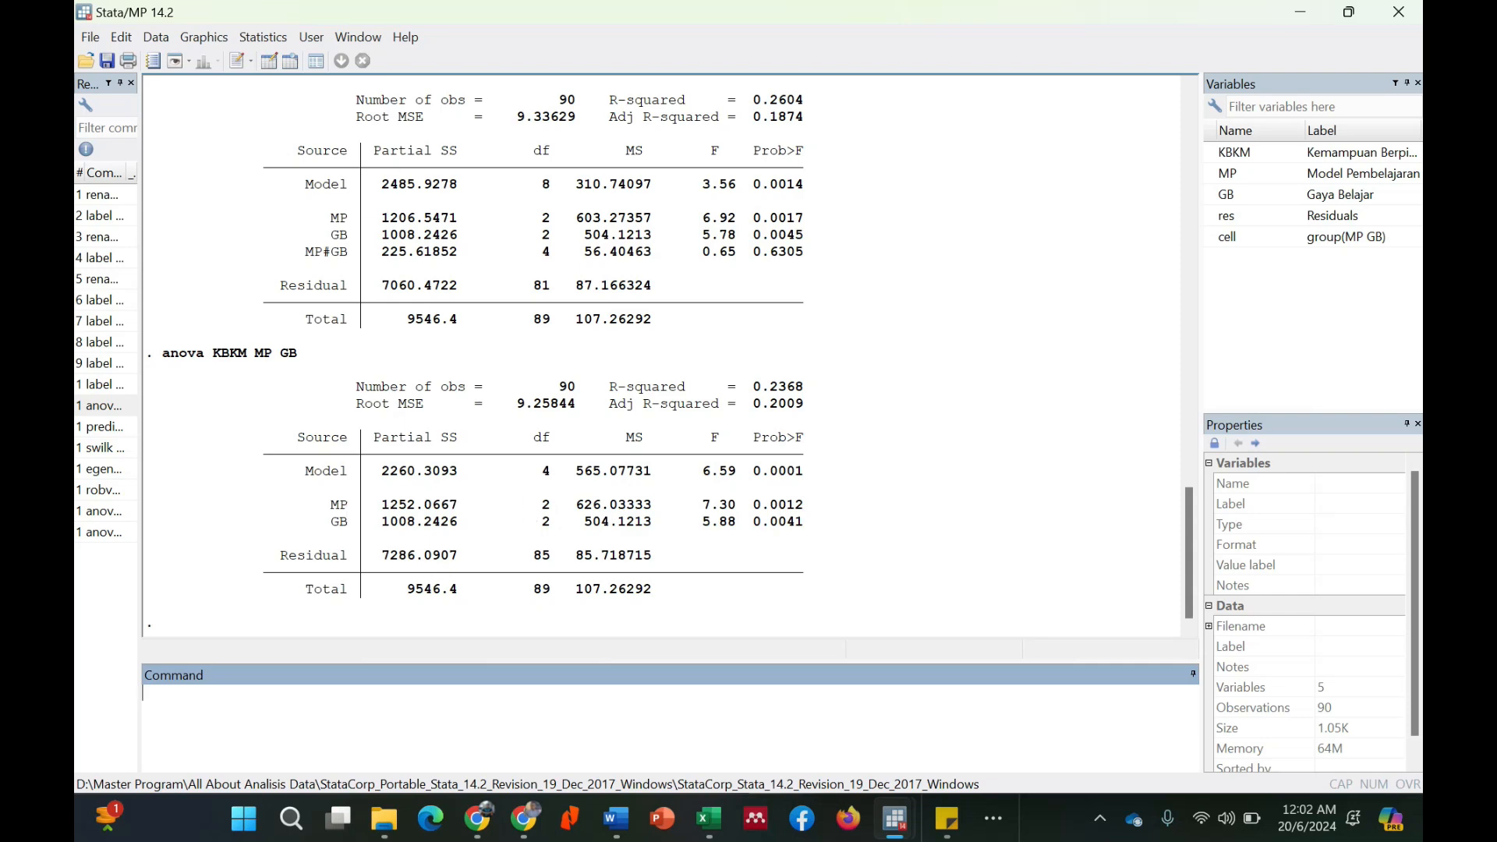
Step: Switch to Excel's Data Modul - 2023 workbook, place it beside Stata, rename the legend's second "Model Pembelajaran" heading "Gaya Belajar", and return to Stata
mouse_move(707, 818)
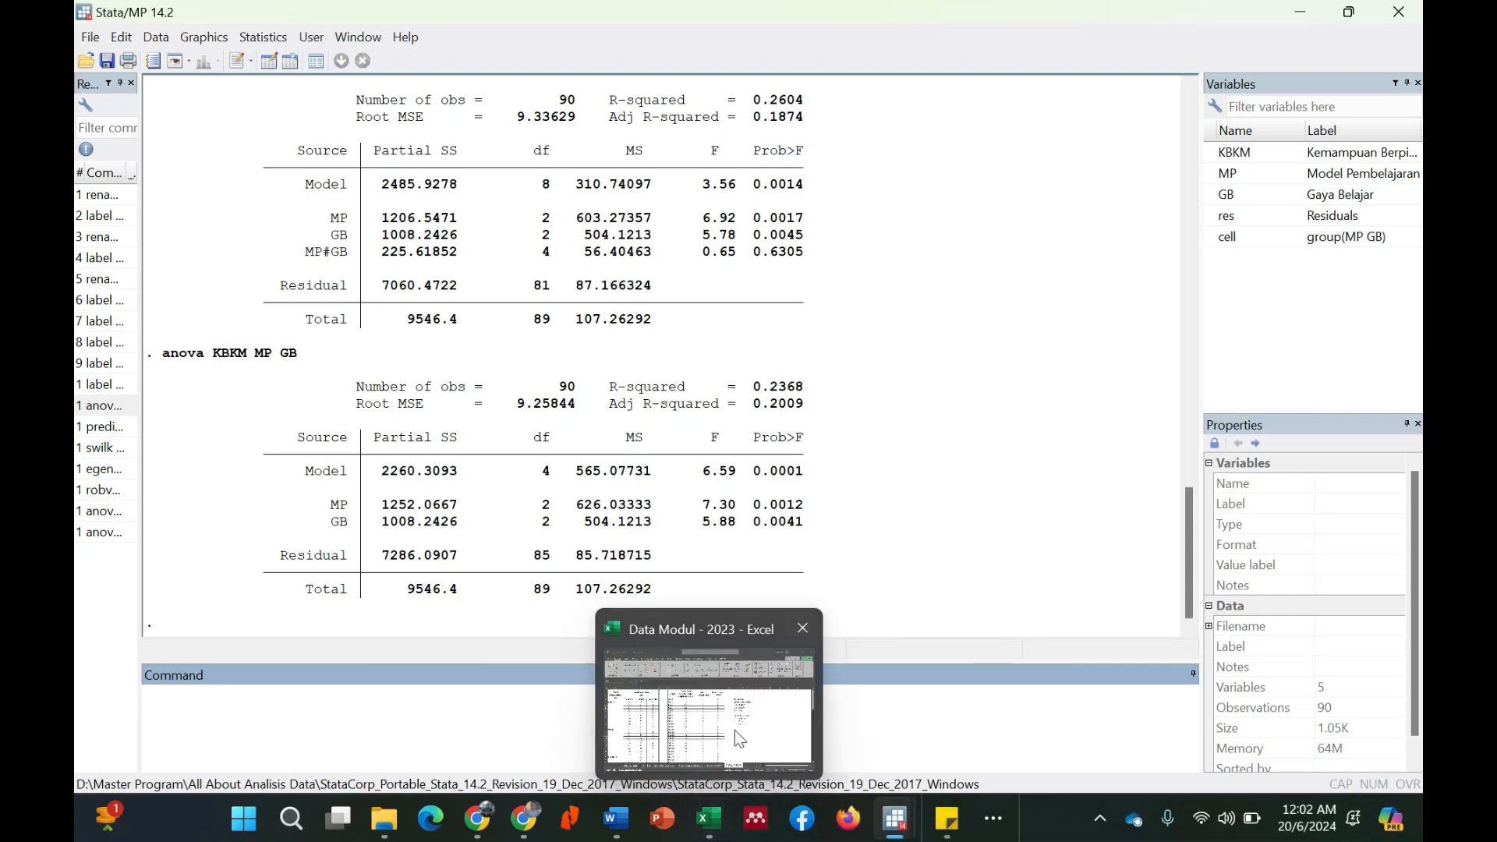
mouse_move(736, 732)
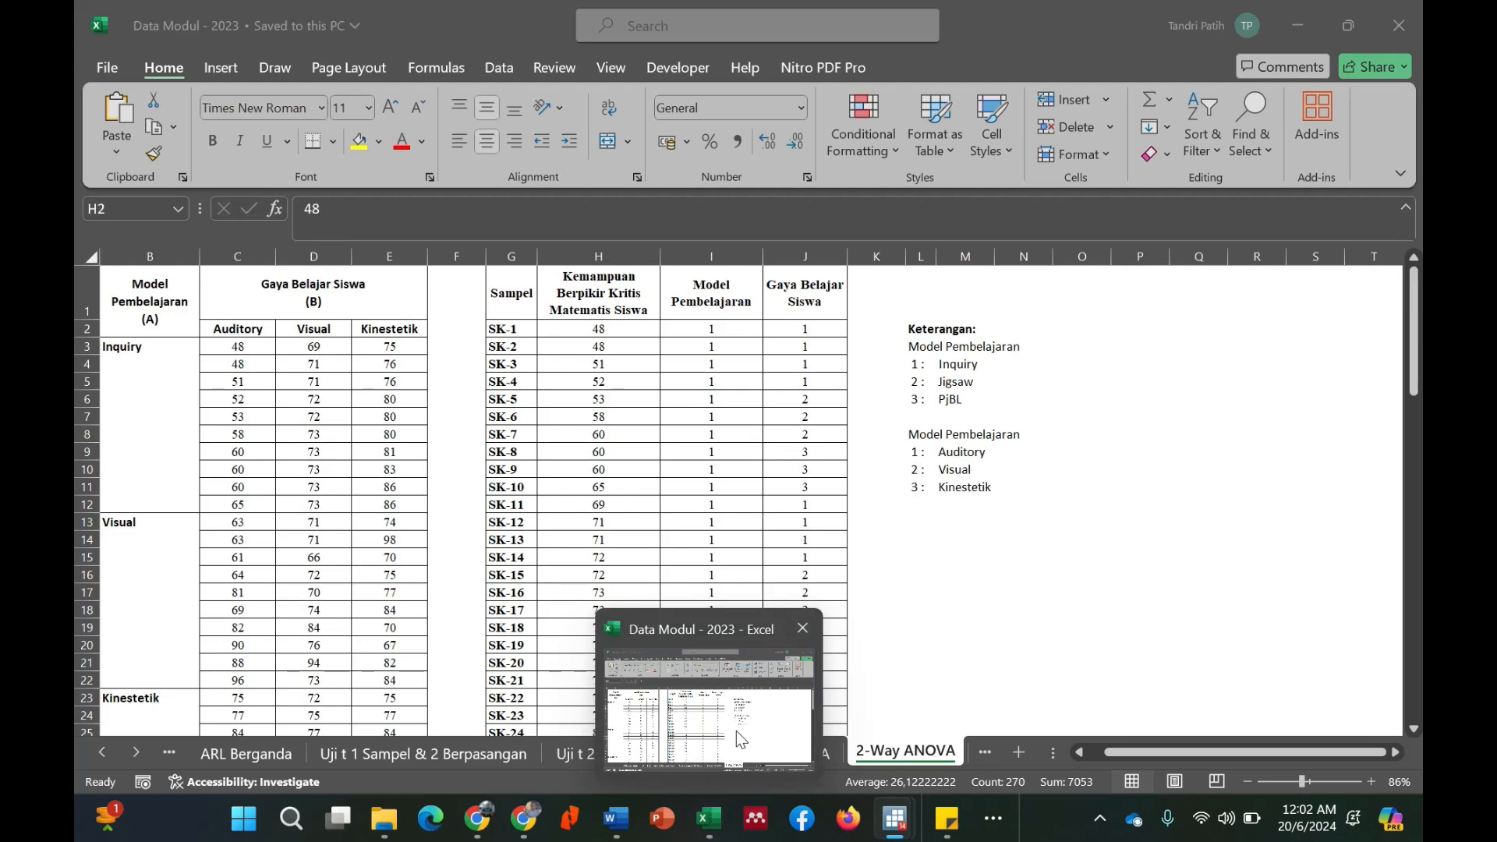
left_click(735, 731)
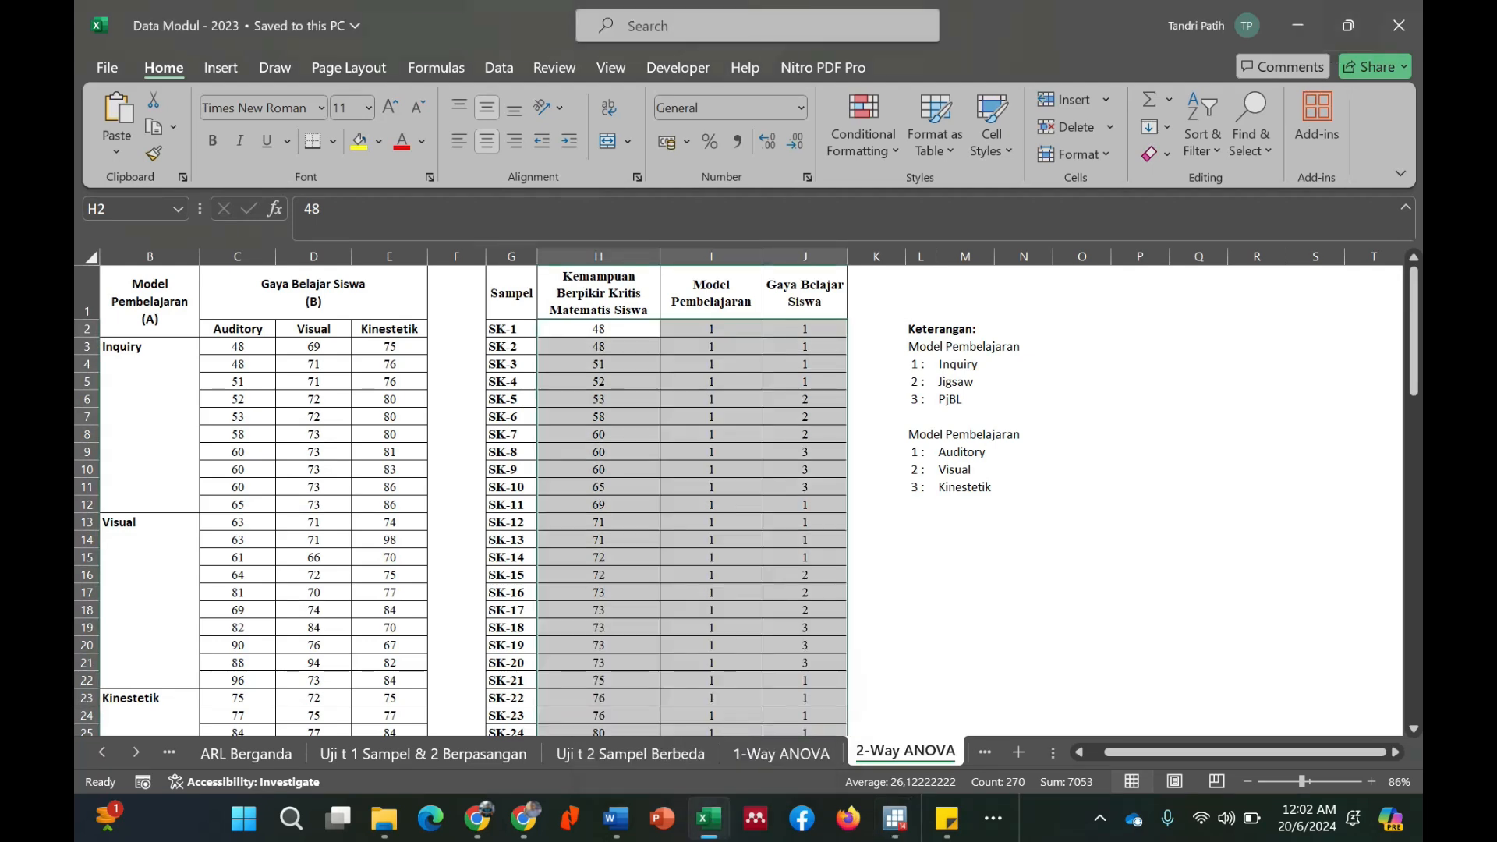
key("super+Right")
key("Return")
scroll(1108, 403, "right", 5)
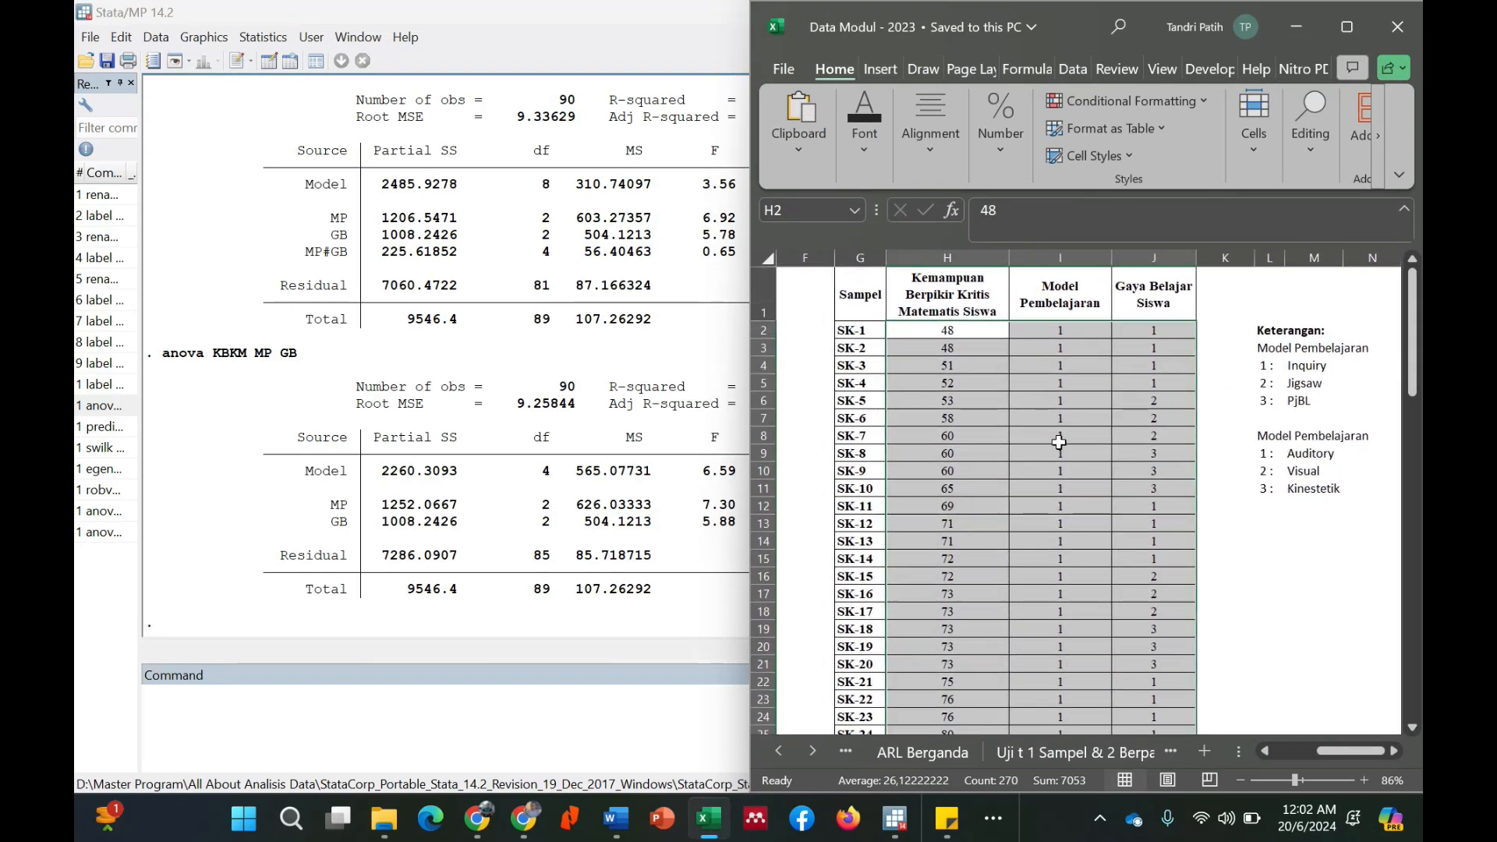
left_click(1269, 434)
type("G")
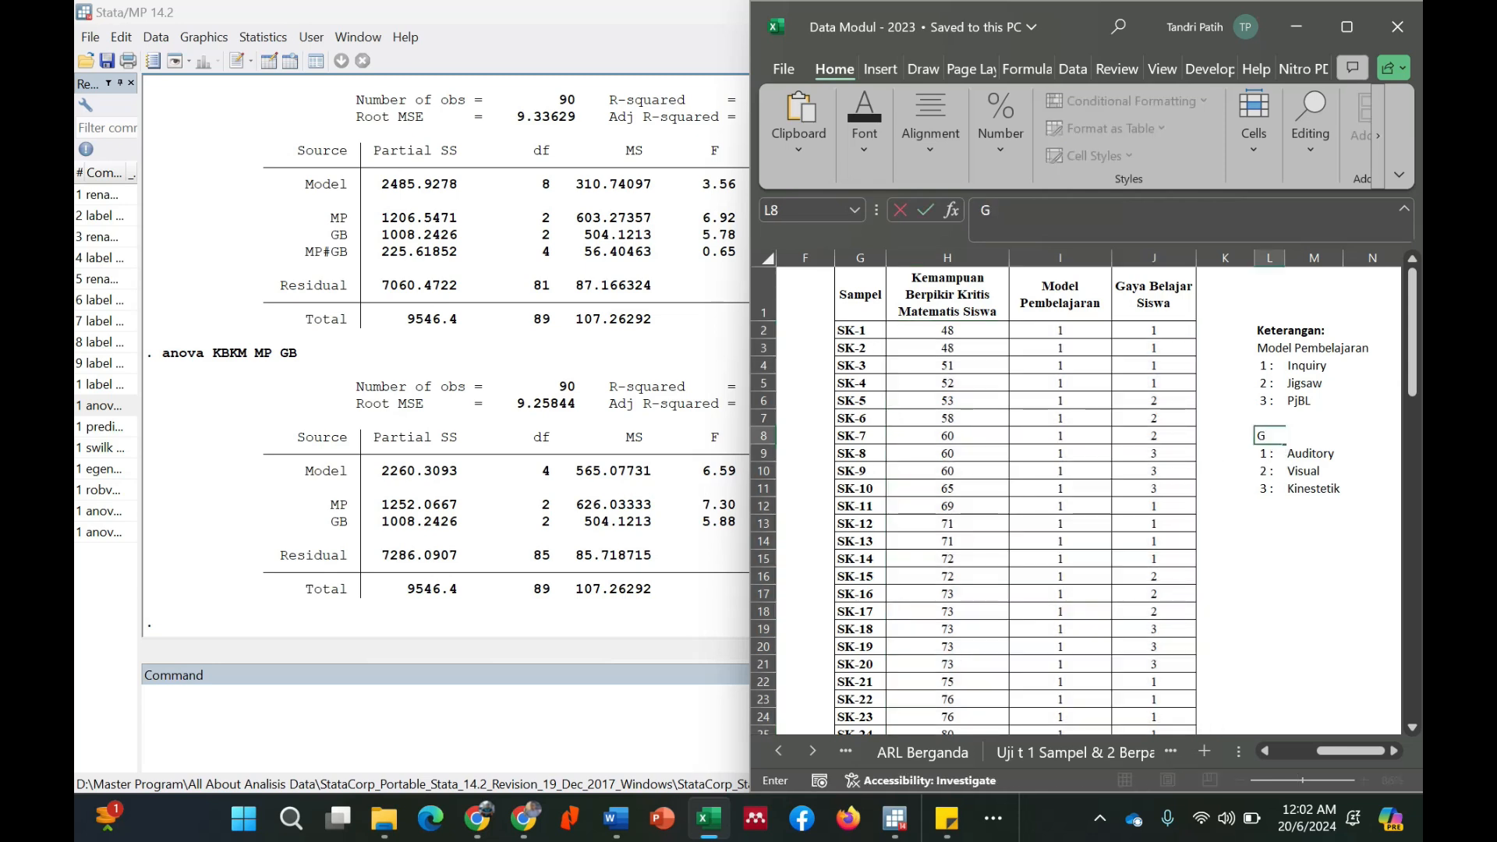
type("aya Belajar")
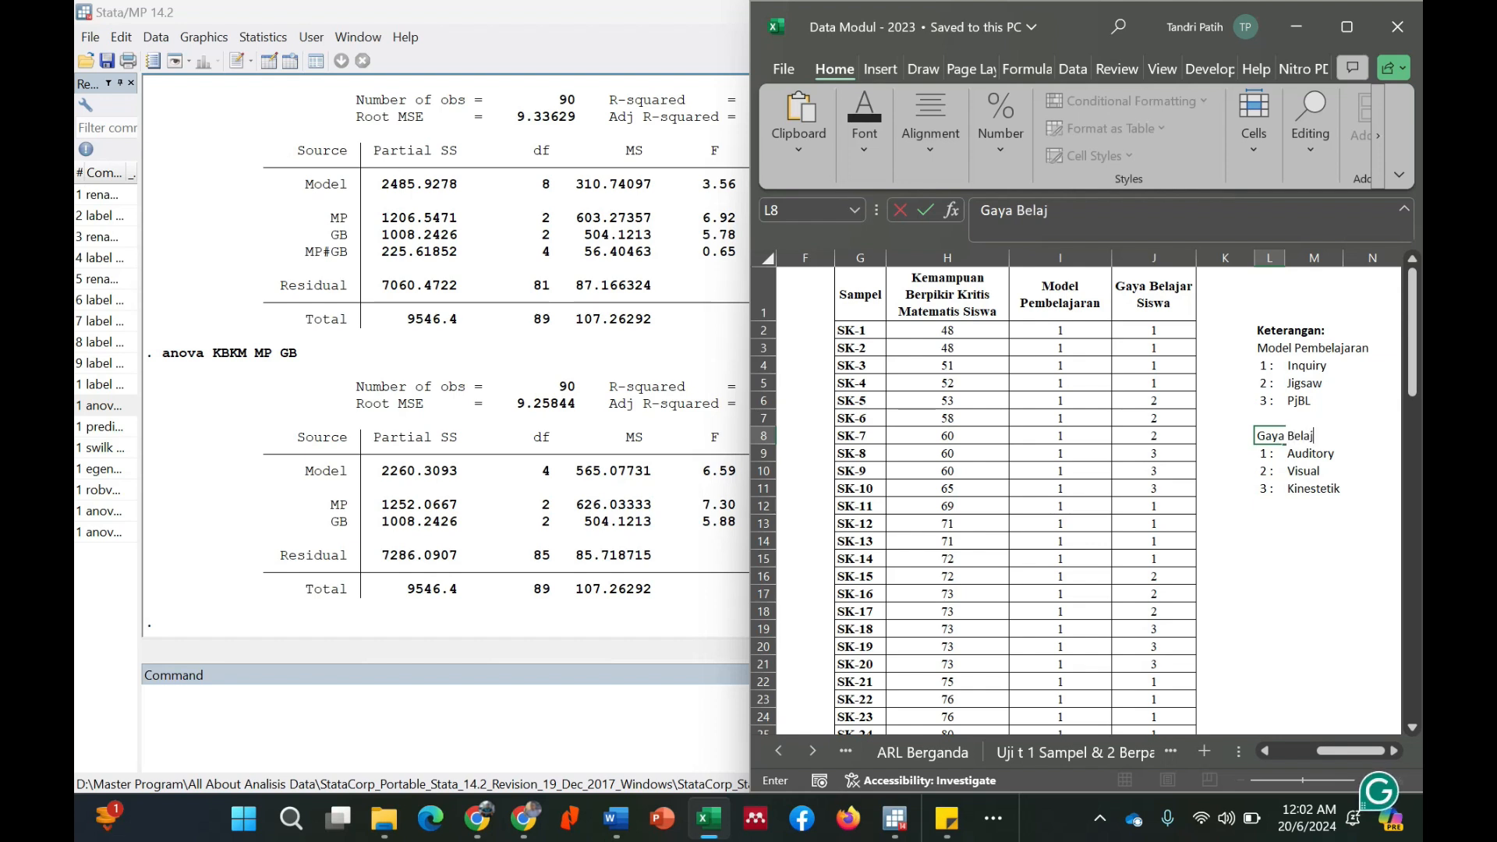
left_click(1337, 504)
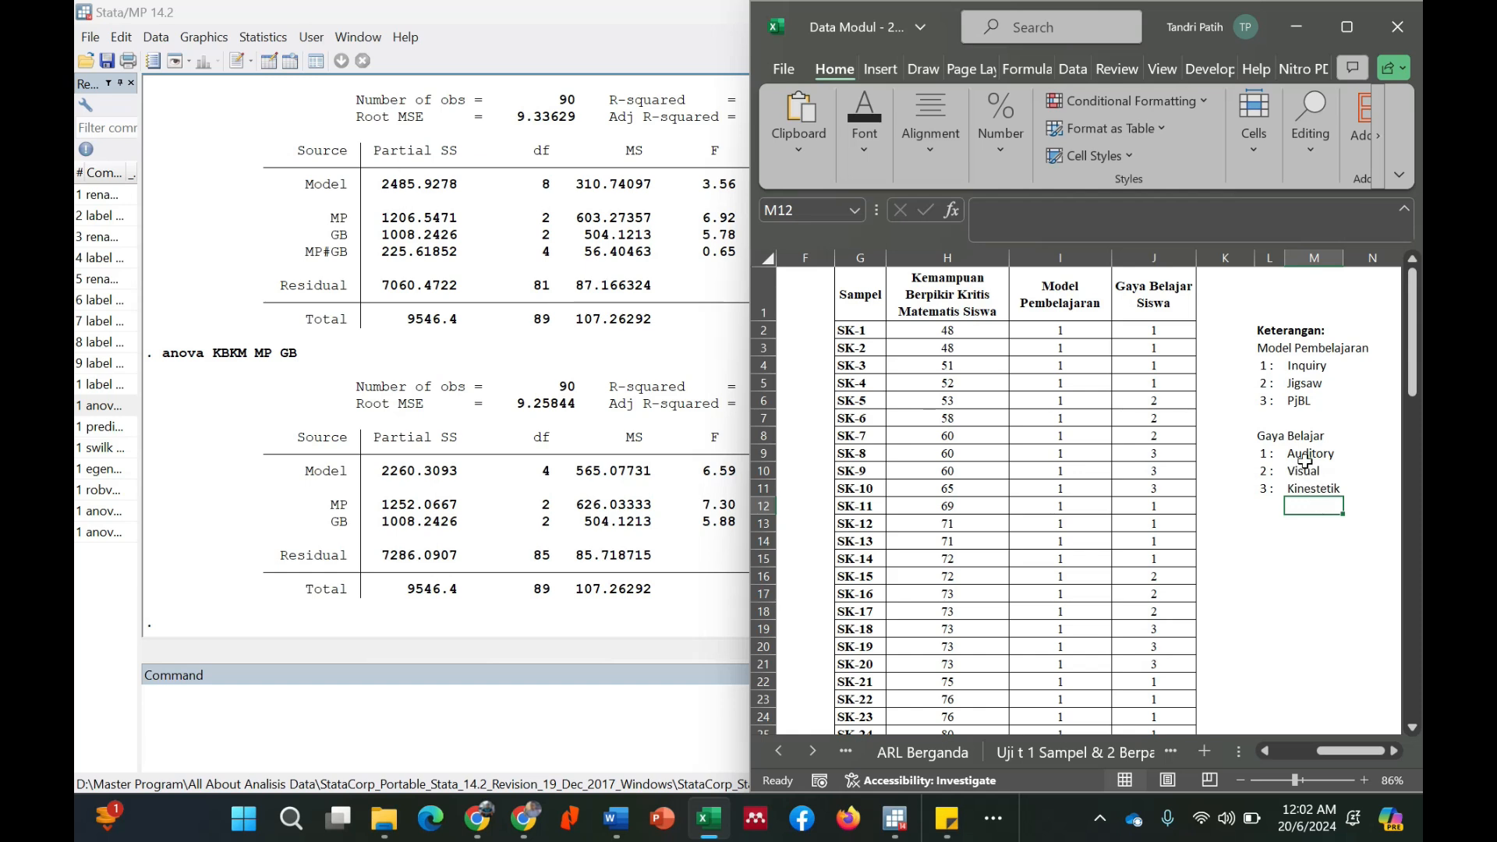
left_click(659, 648)
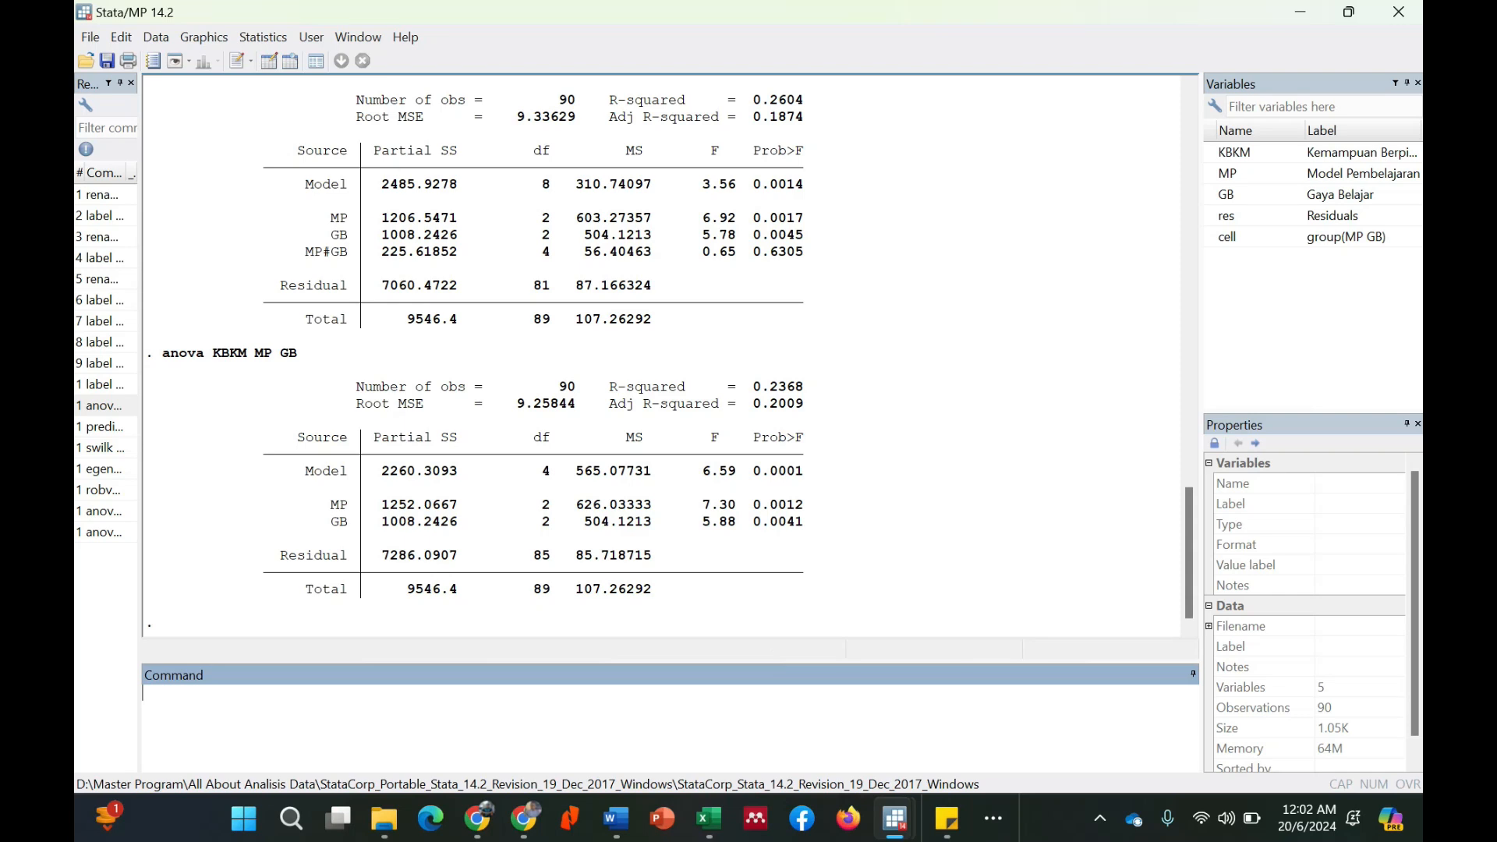
left_click(282, 41)
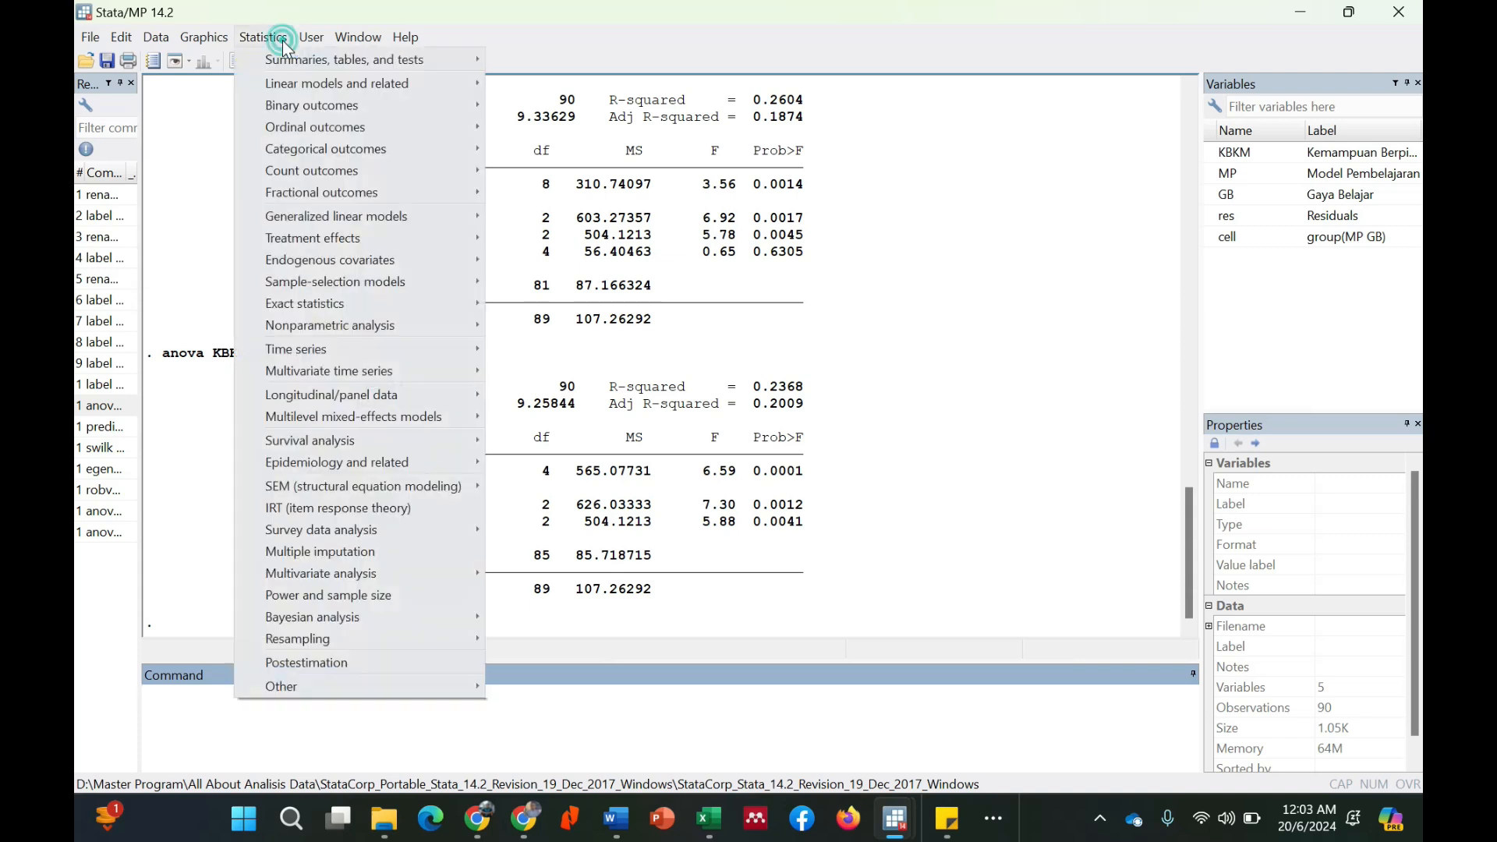
mouse_move(334, 86)
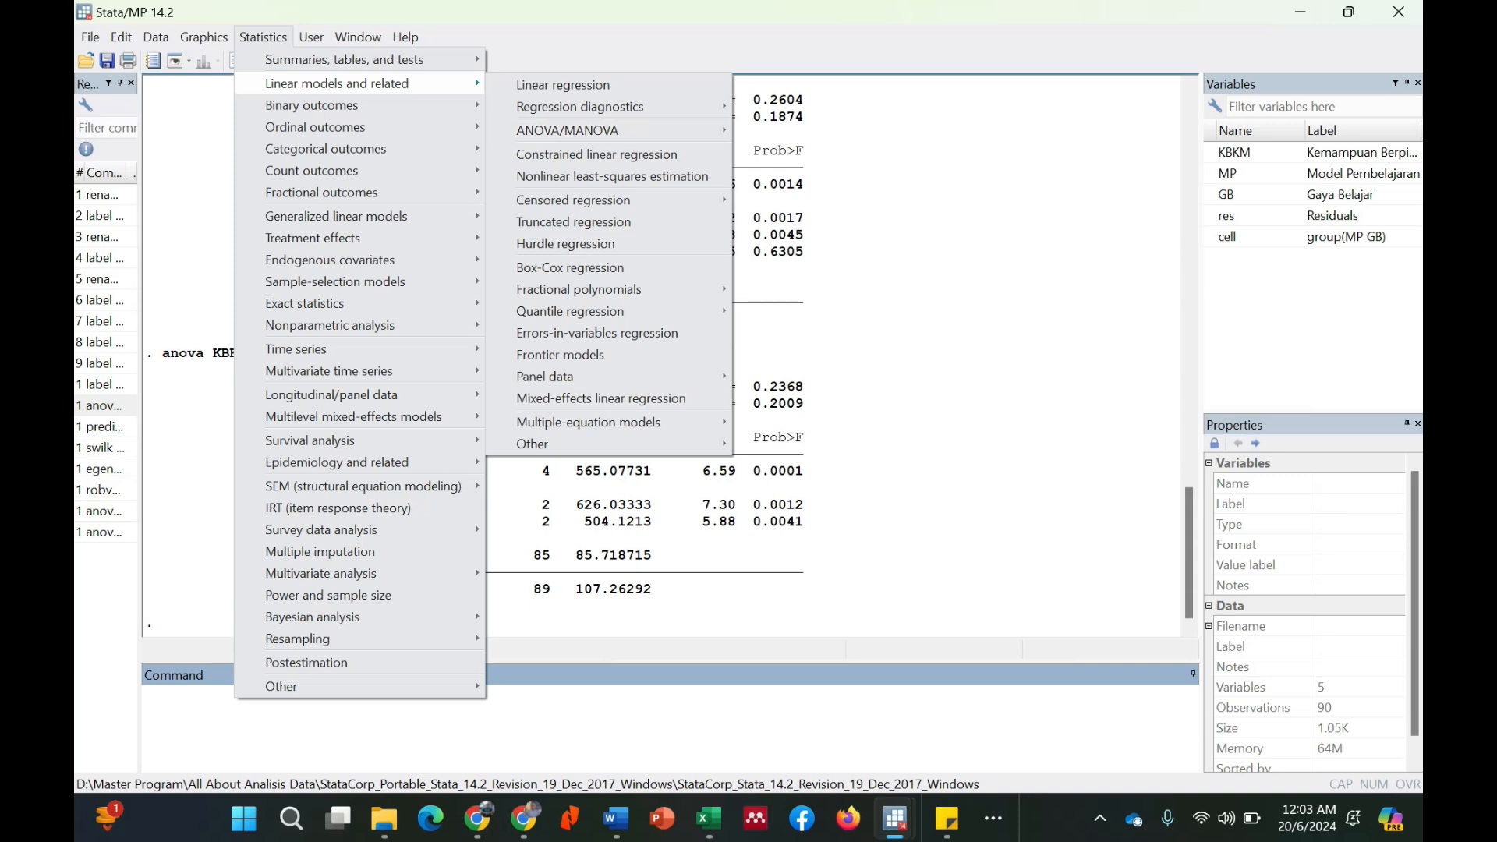
left_click(806, 678)
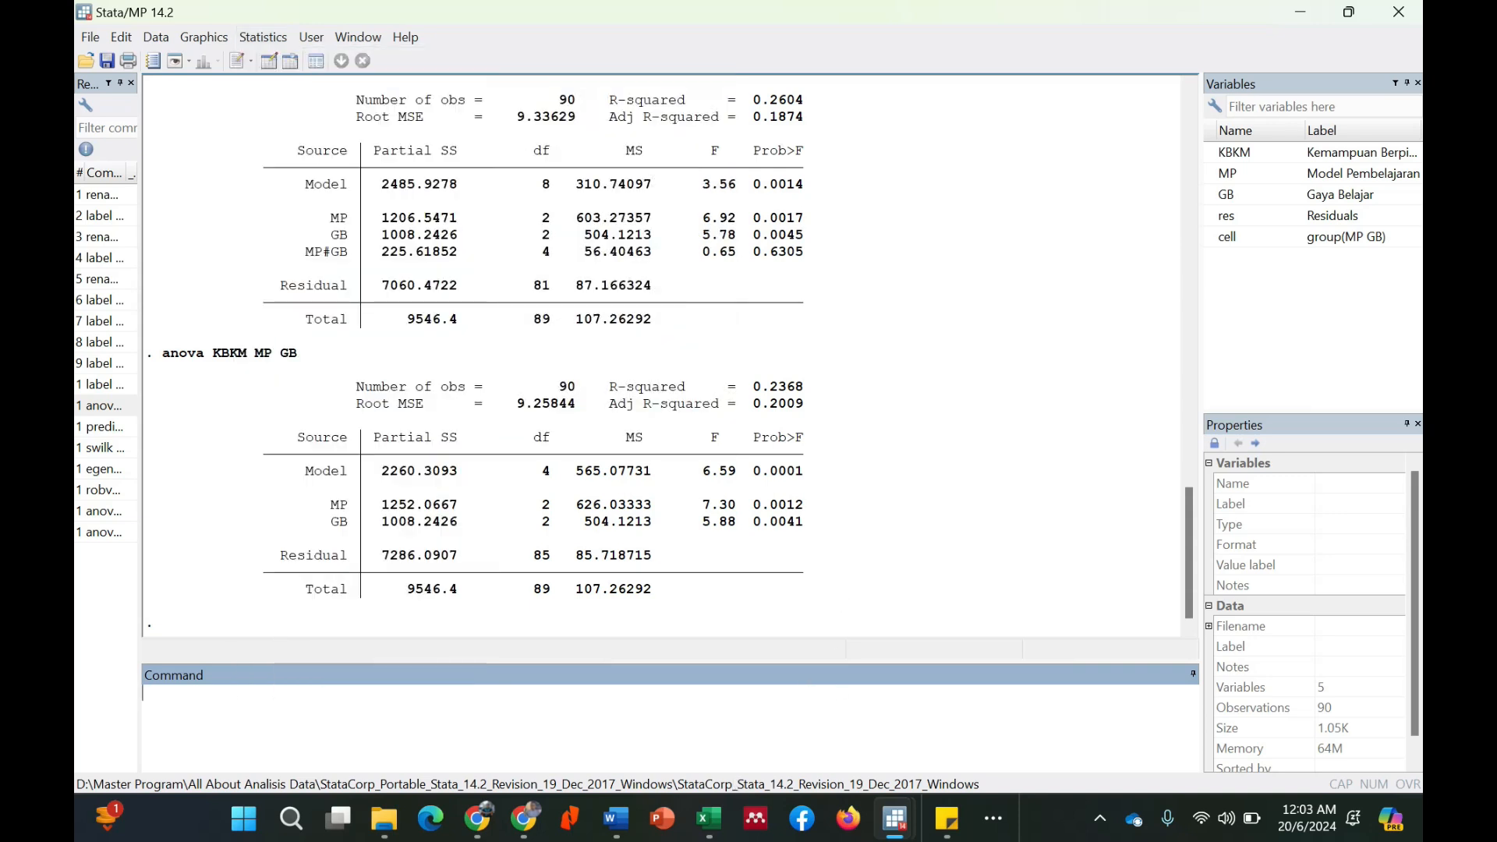
Step: Copy "pwmean Y, over(X1, X2) mcompare(tukey) effects" from the sticky note's Uji lanjut Two-Way ANOVA section into Stata's command line without running it
left_click(946, 818)
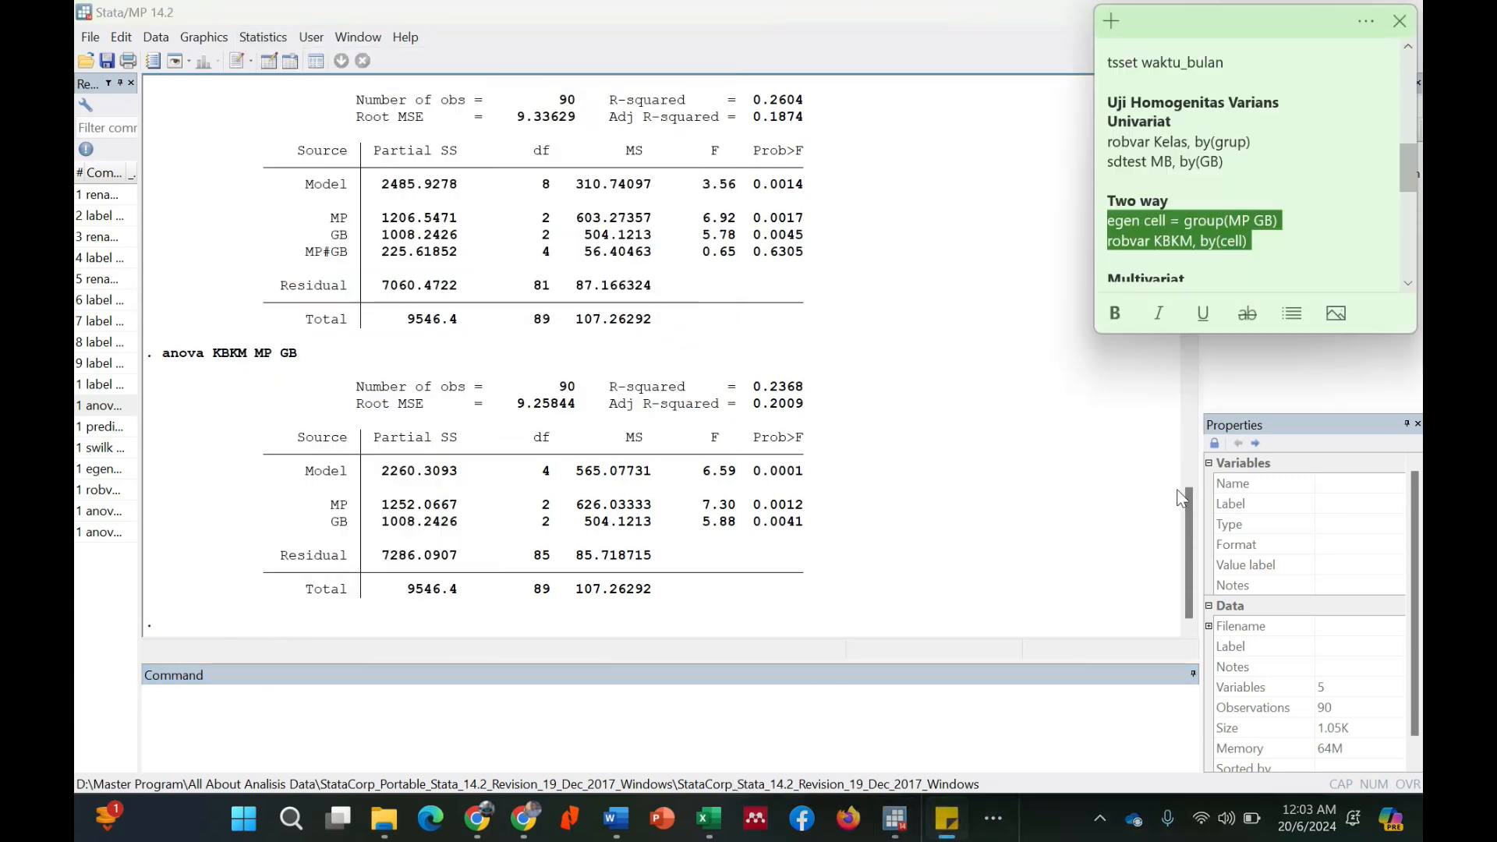
scroll(1255, 168, "down", 5)
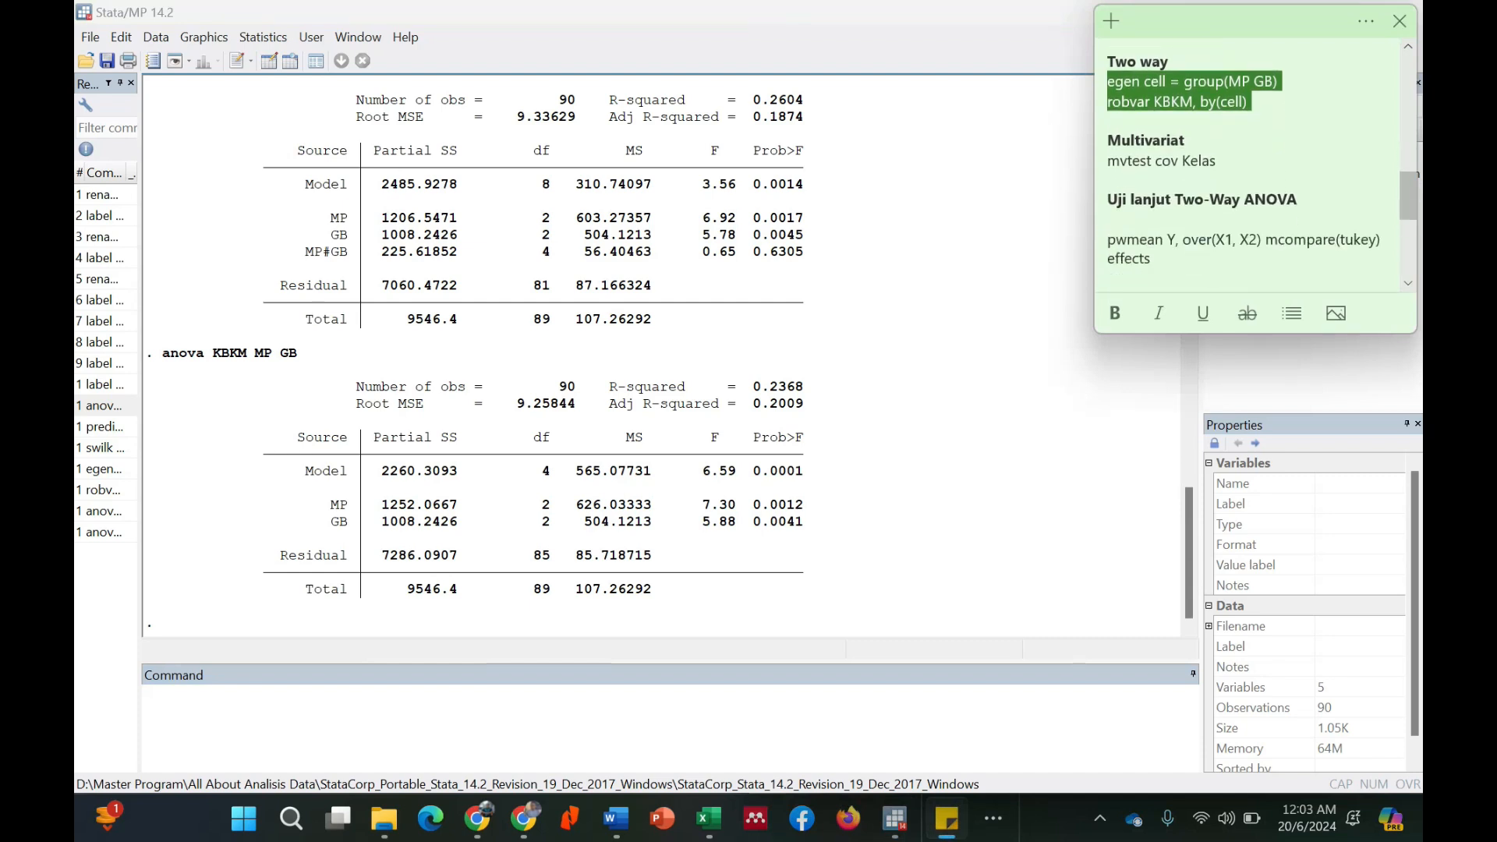
scroll(1255, 168, "down", 2)
scroll(1255, 168, "up", 5)
scroll(1255, 167, "up", 1)
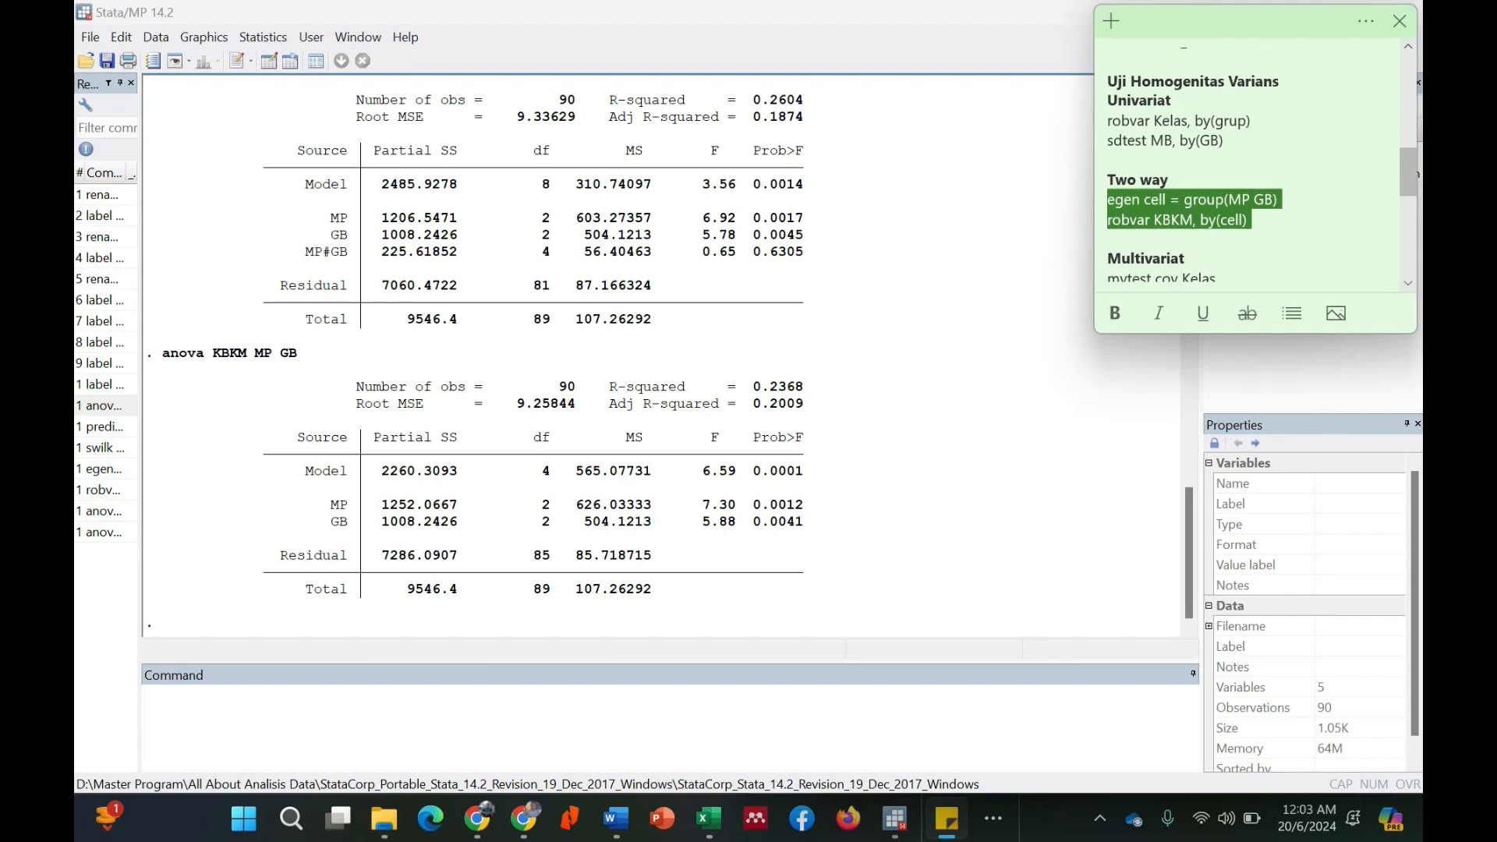
scroll(1255, 167, "down", 2)
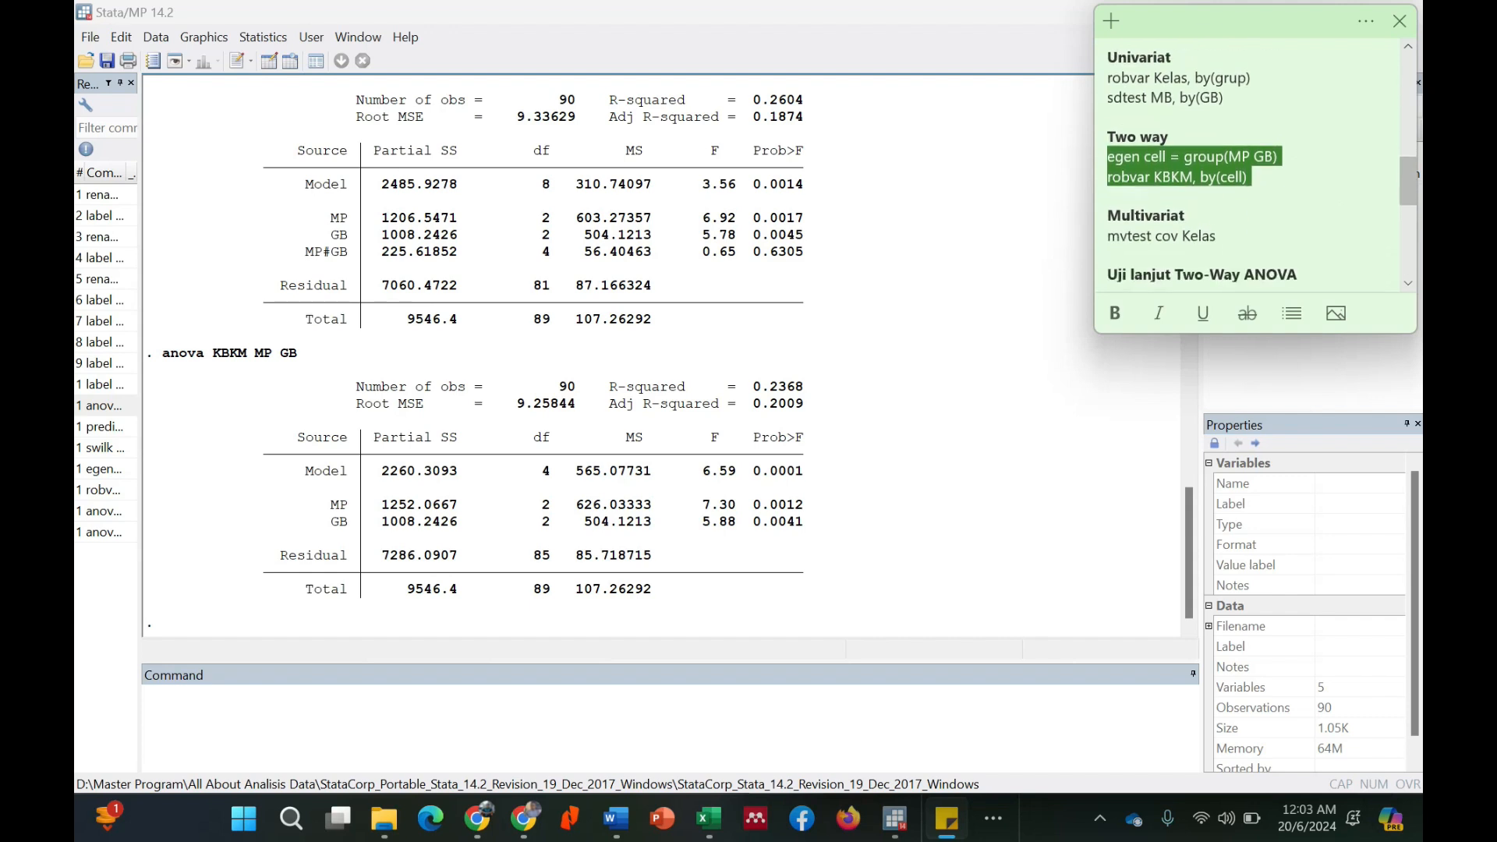
left_click_drag(1151, 266, 1105, 246)
key("ctrl+c")
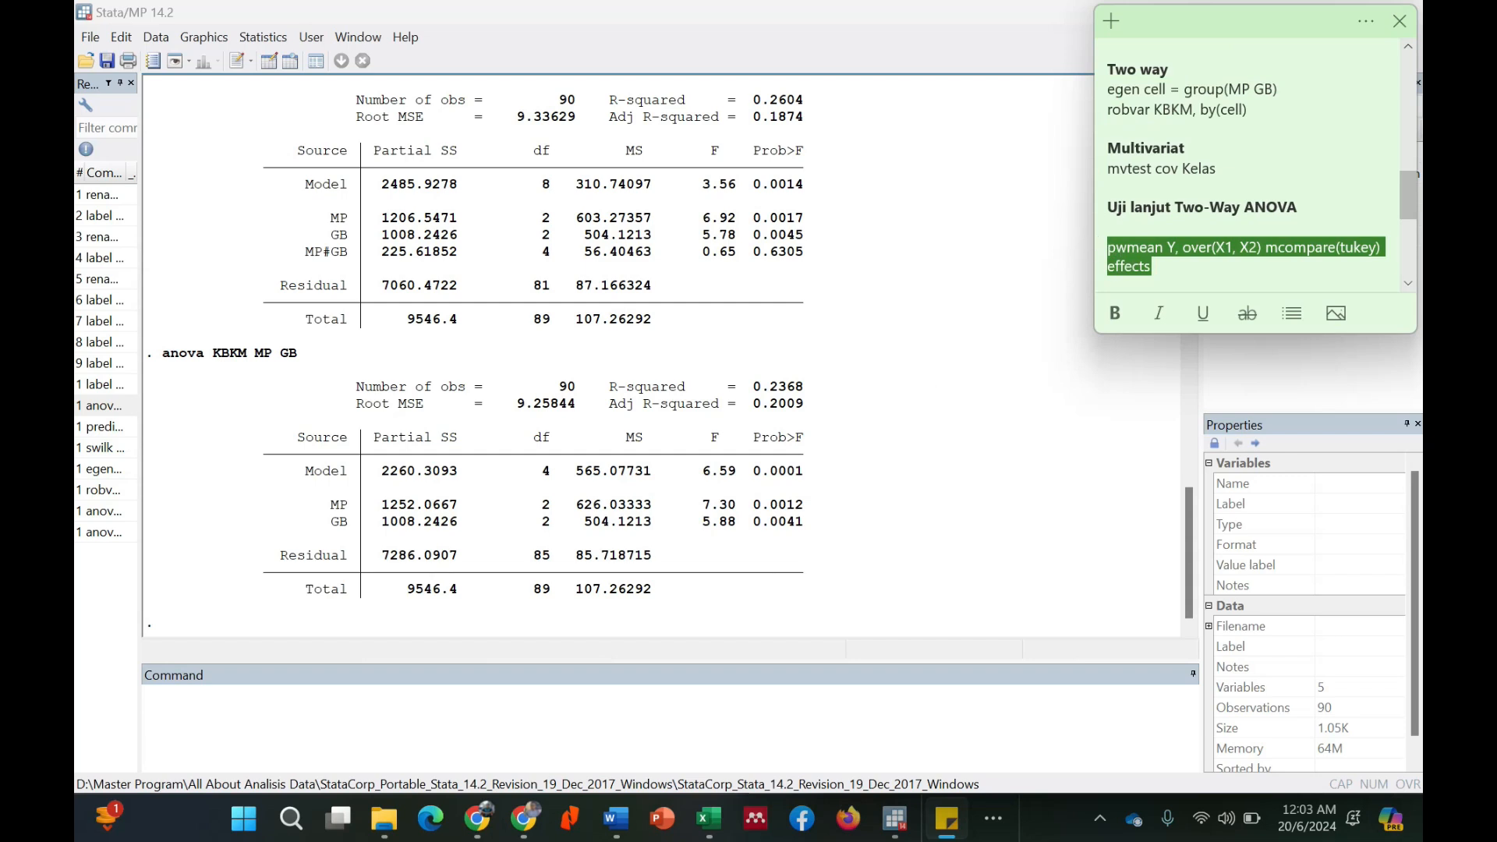
left_click(593, 721)
key("ctrl+v")
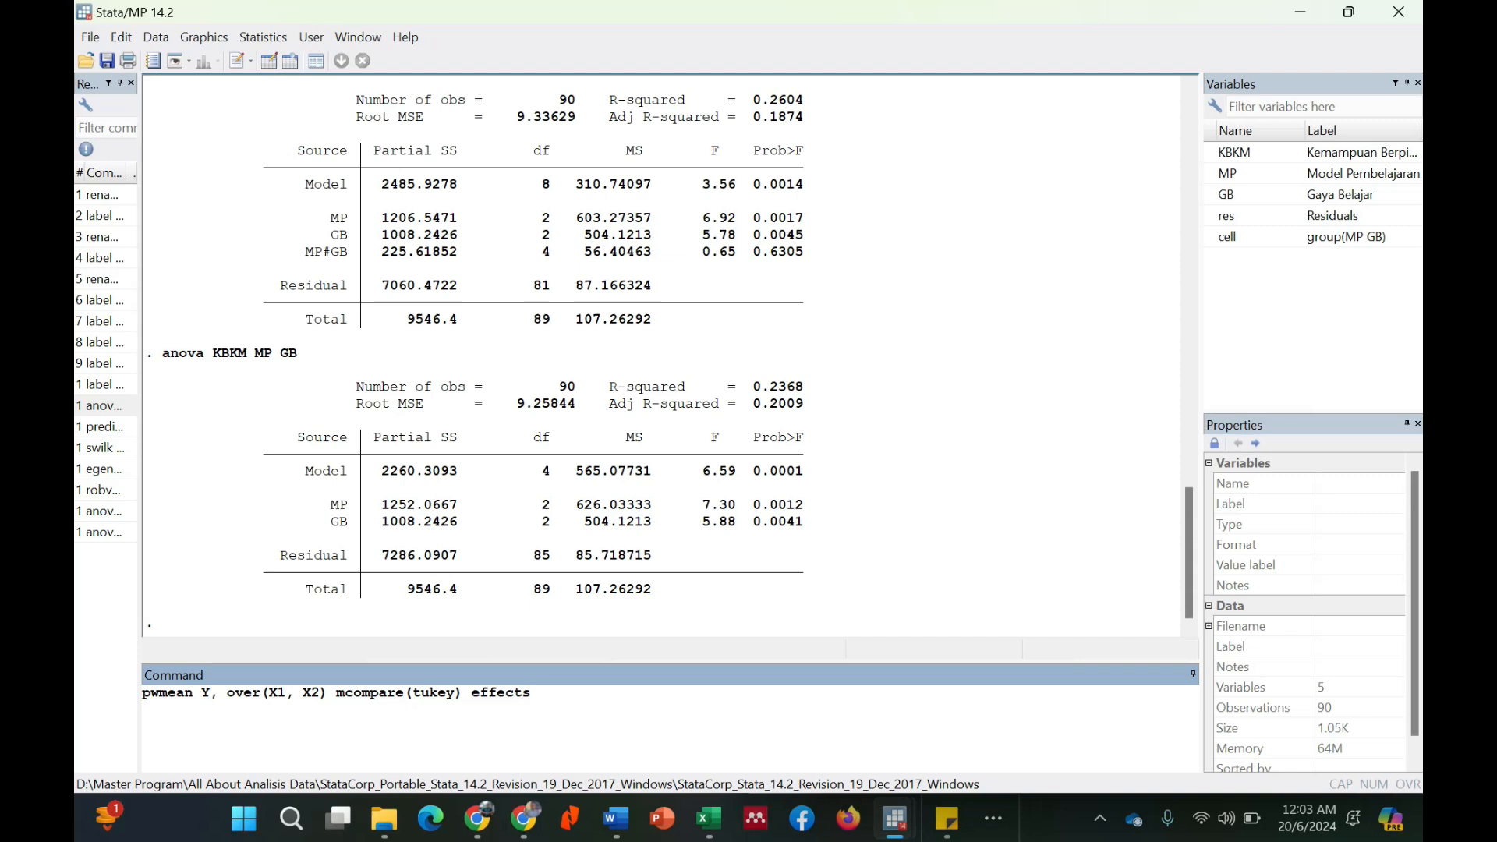
Step: Switch to the Word module and look back through its two-way and one-way ANOVA chapters for the theory on post hoc tests
mouse_move(618, 829)
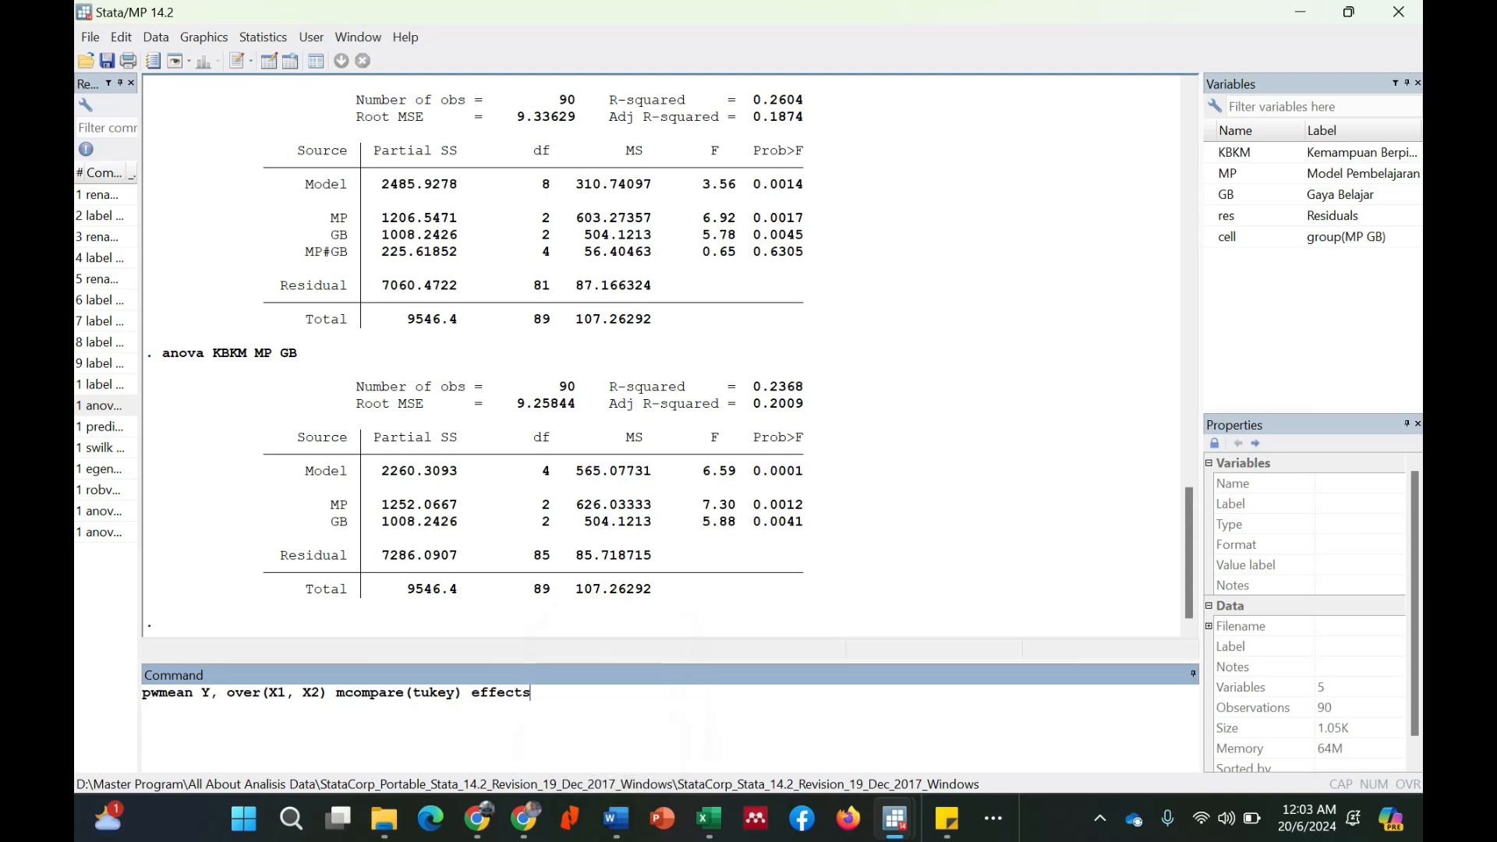
left_click(615, 818)
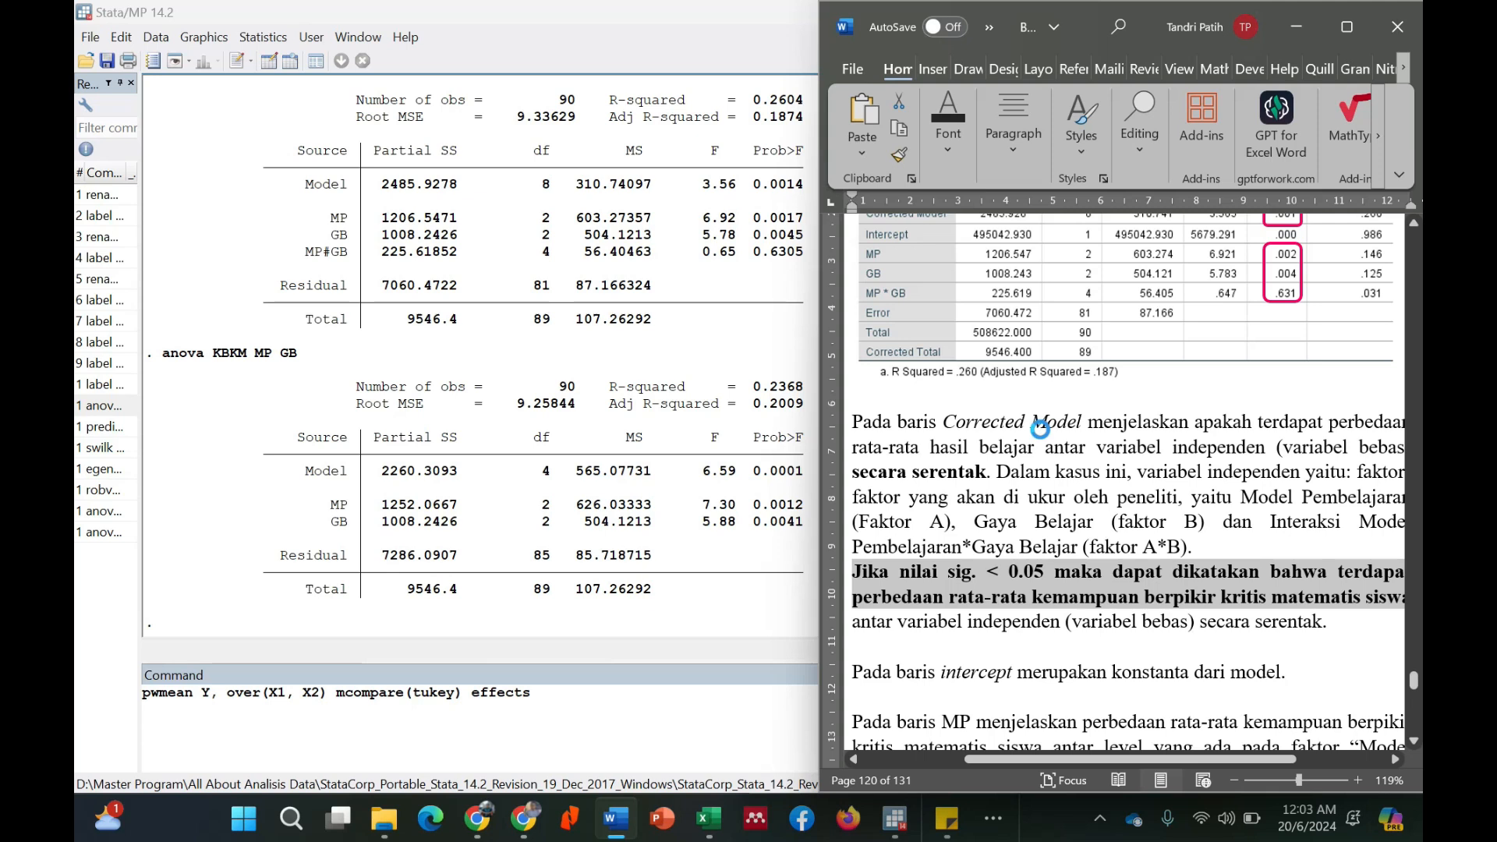
scroll(1040, 427, "up", 6)
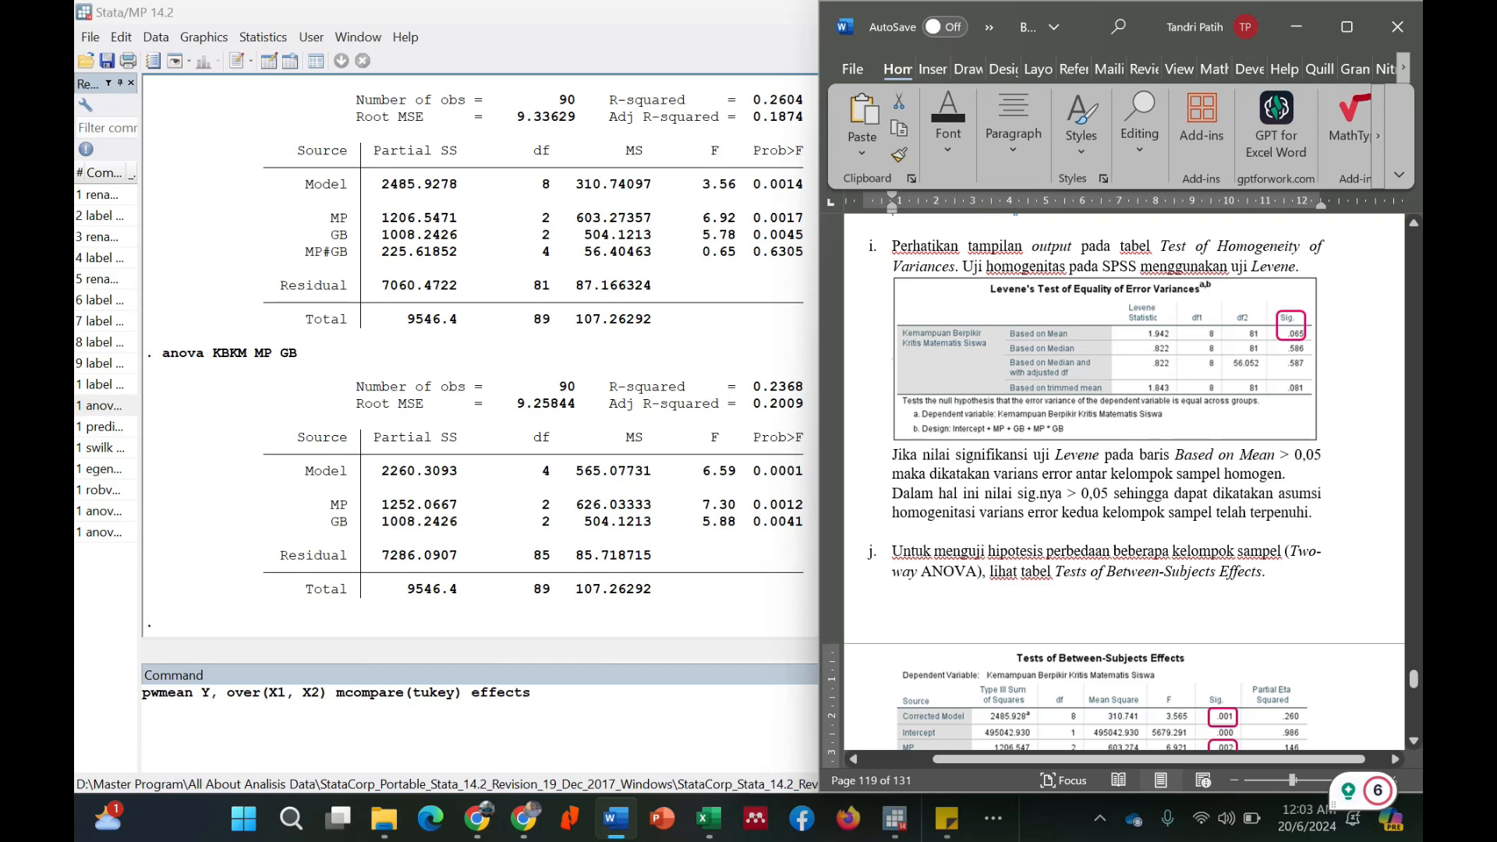
scroll(1124, 484, "up", 10)
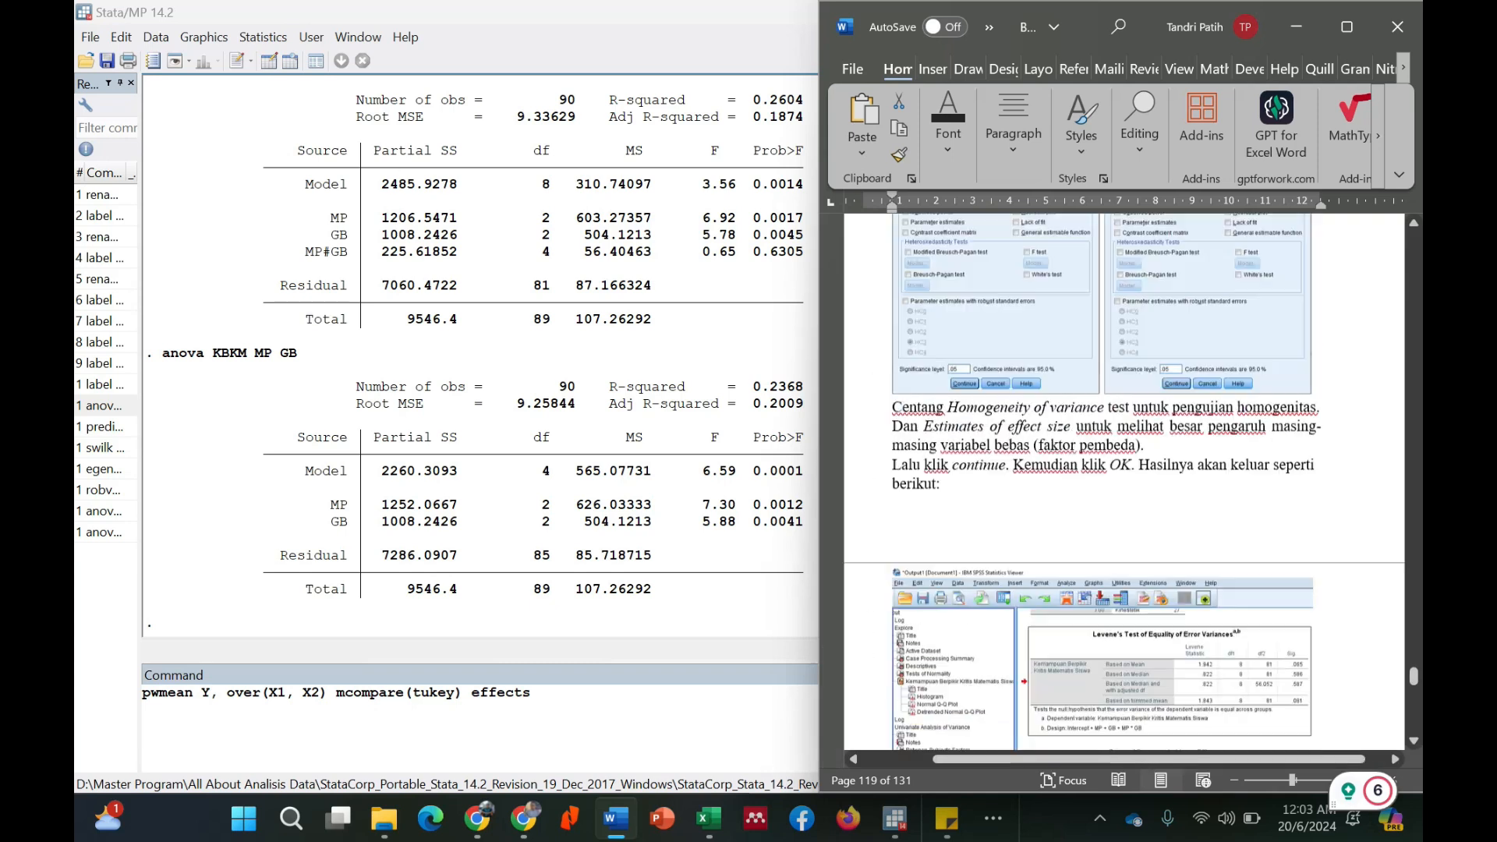
scroll(1124, 484, "up", 10)
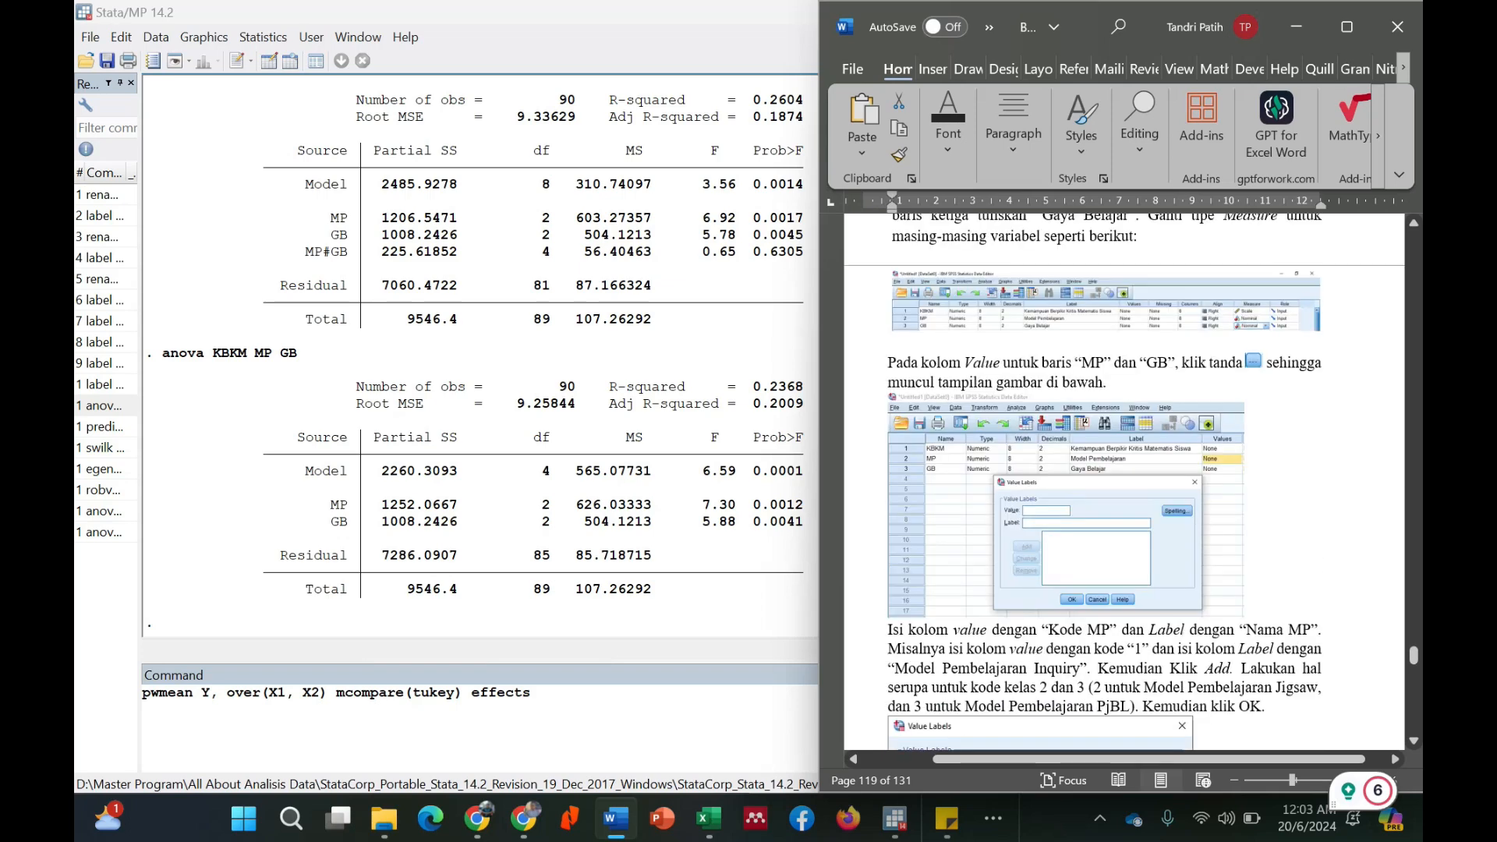
scroll(1124, 483, "up", 10)
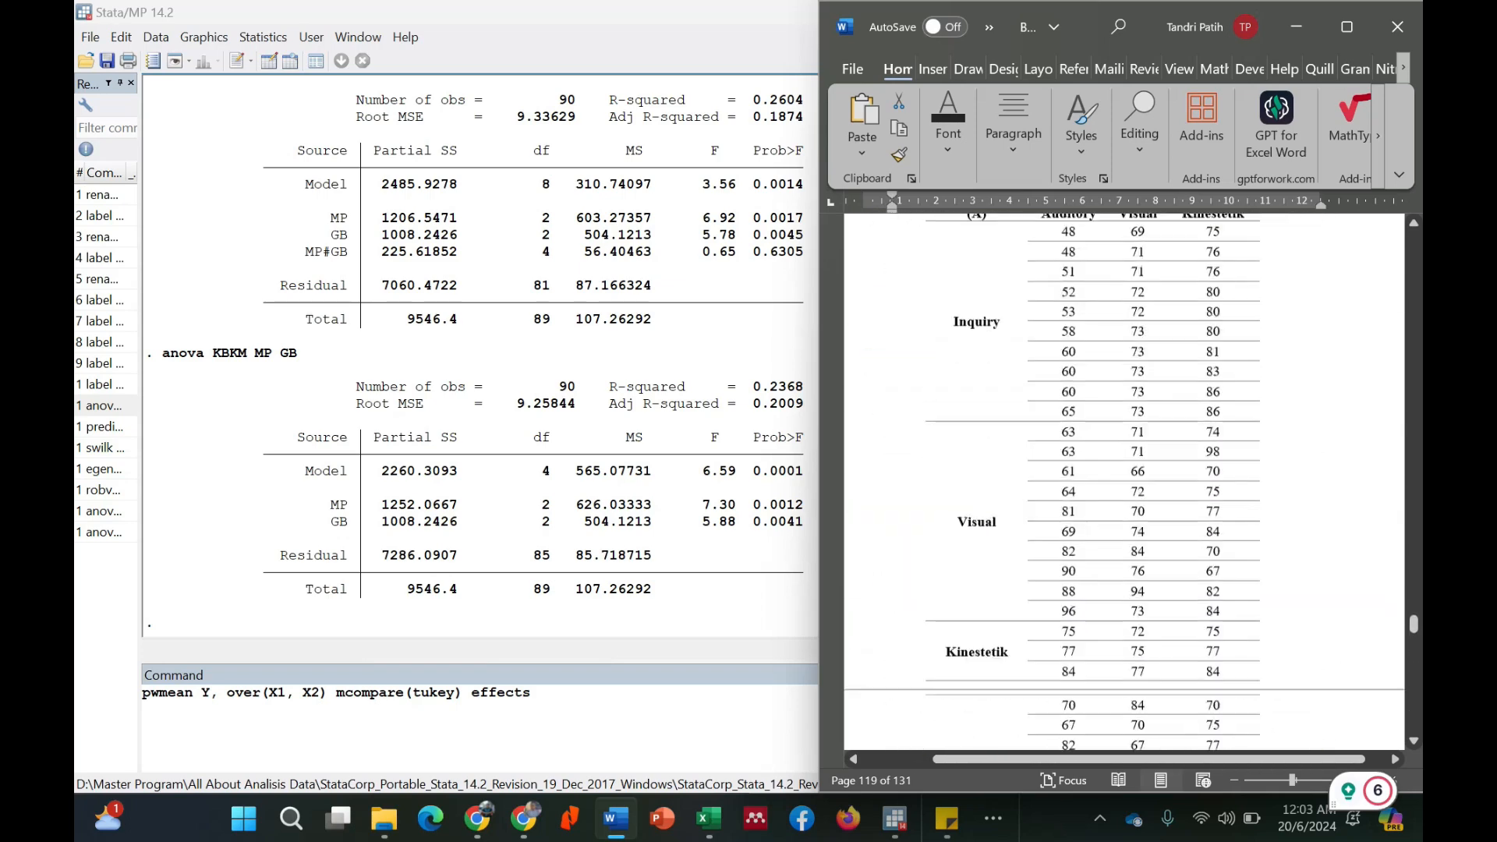
scroll(1124, 483, "up", 3)
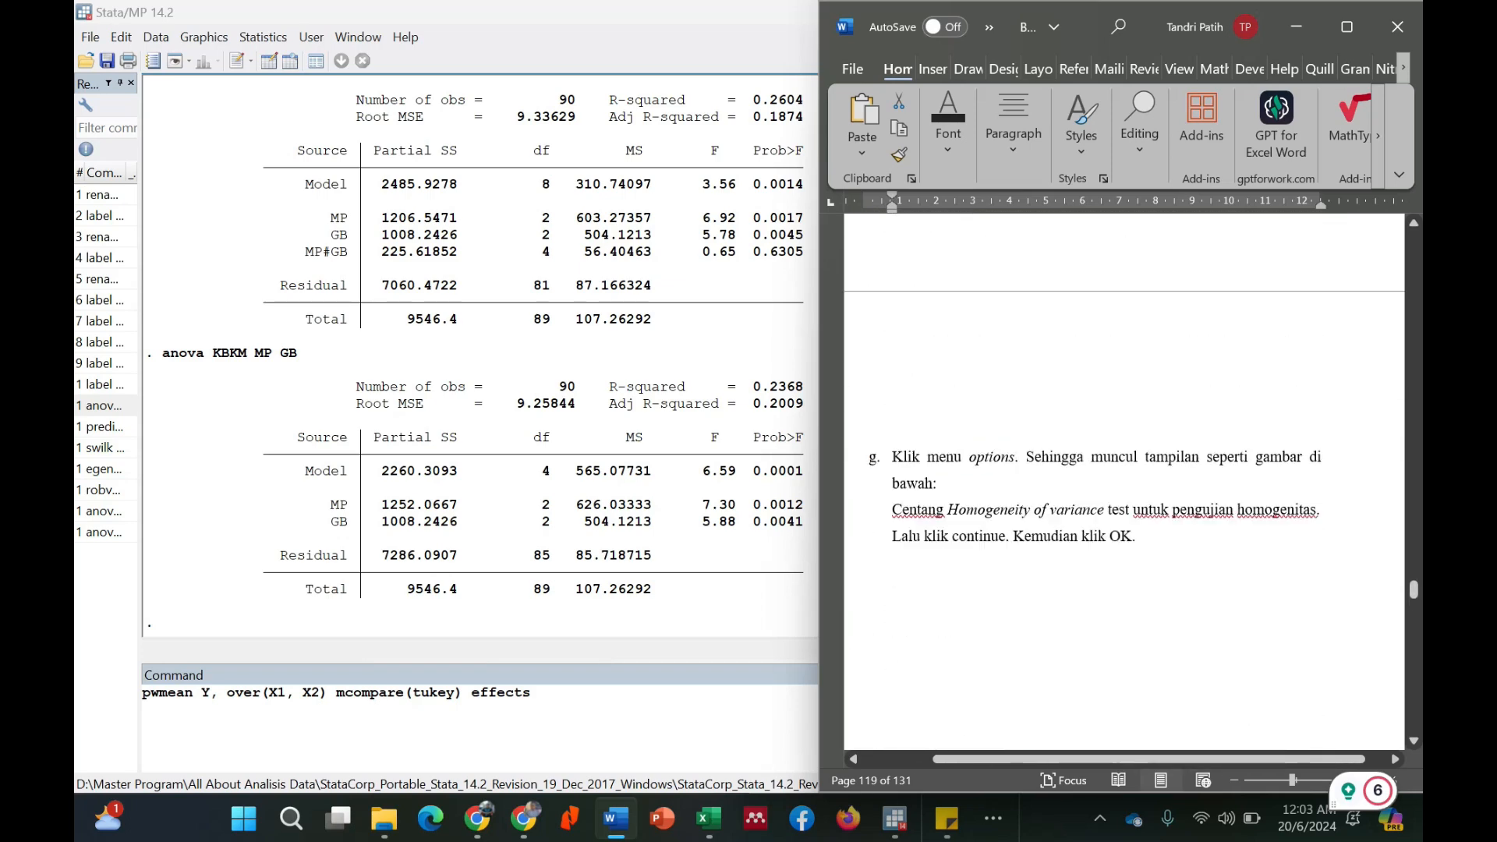
scroll(1124, 483, "up", 3)
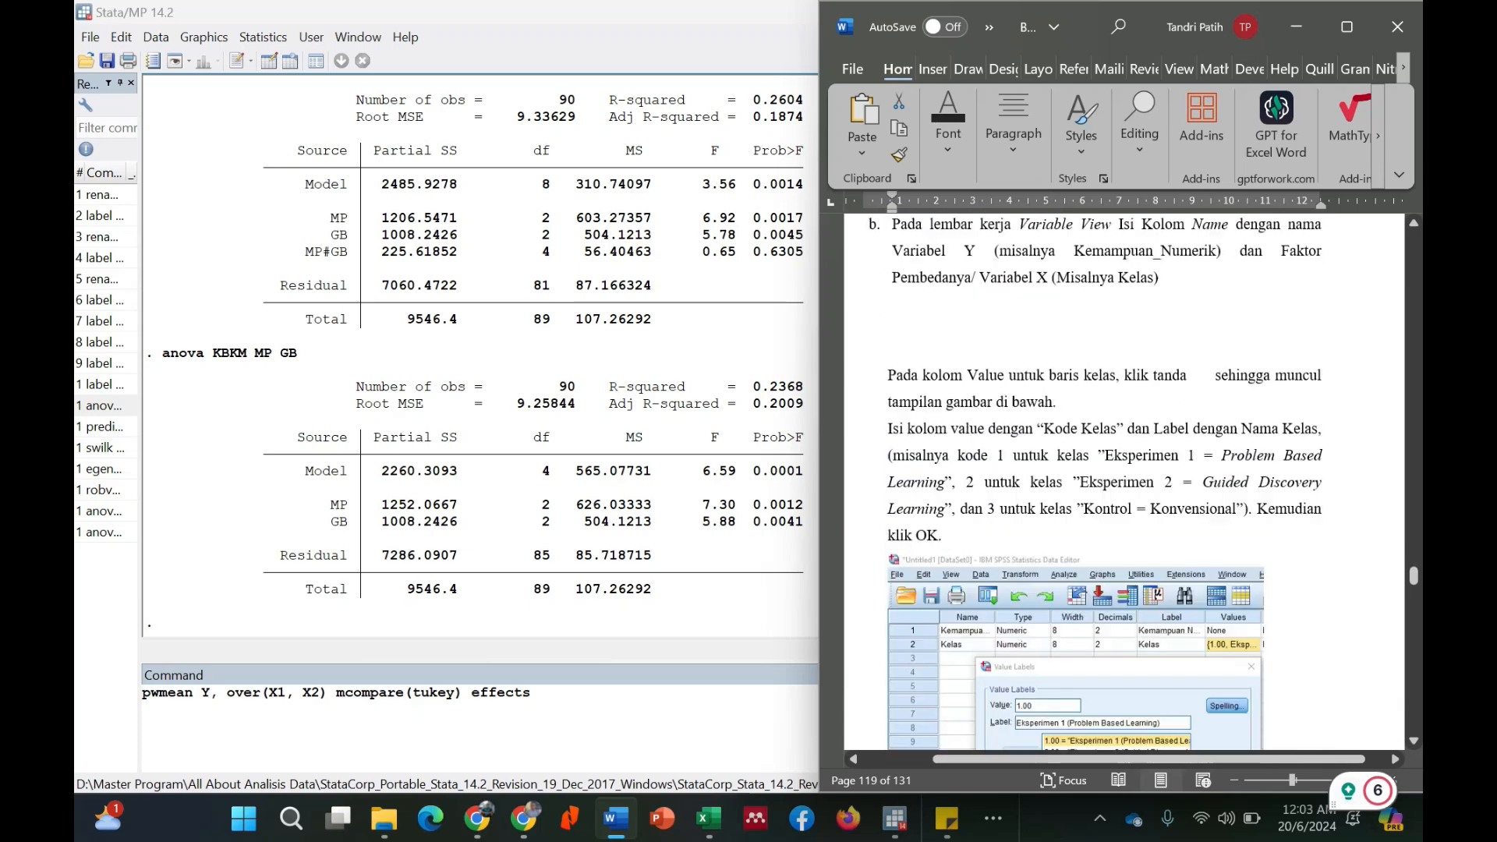
scroll(1124, 483, "up", 10)
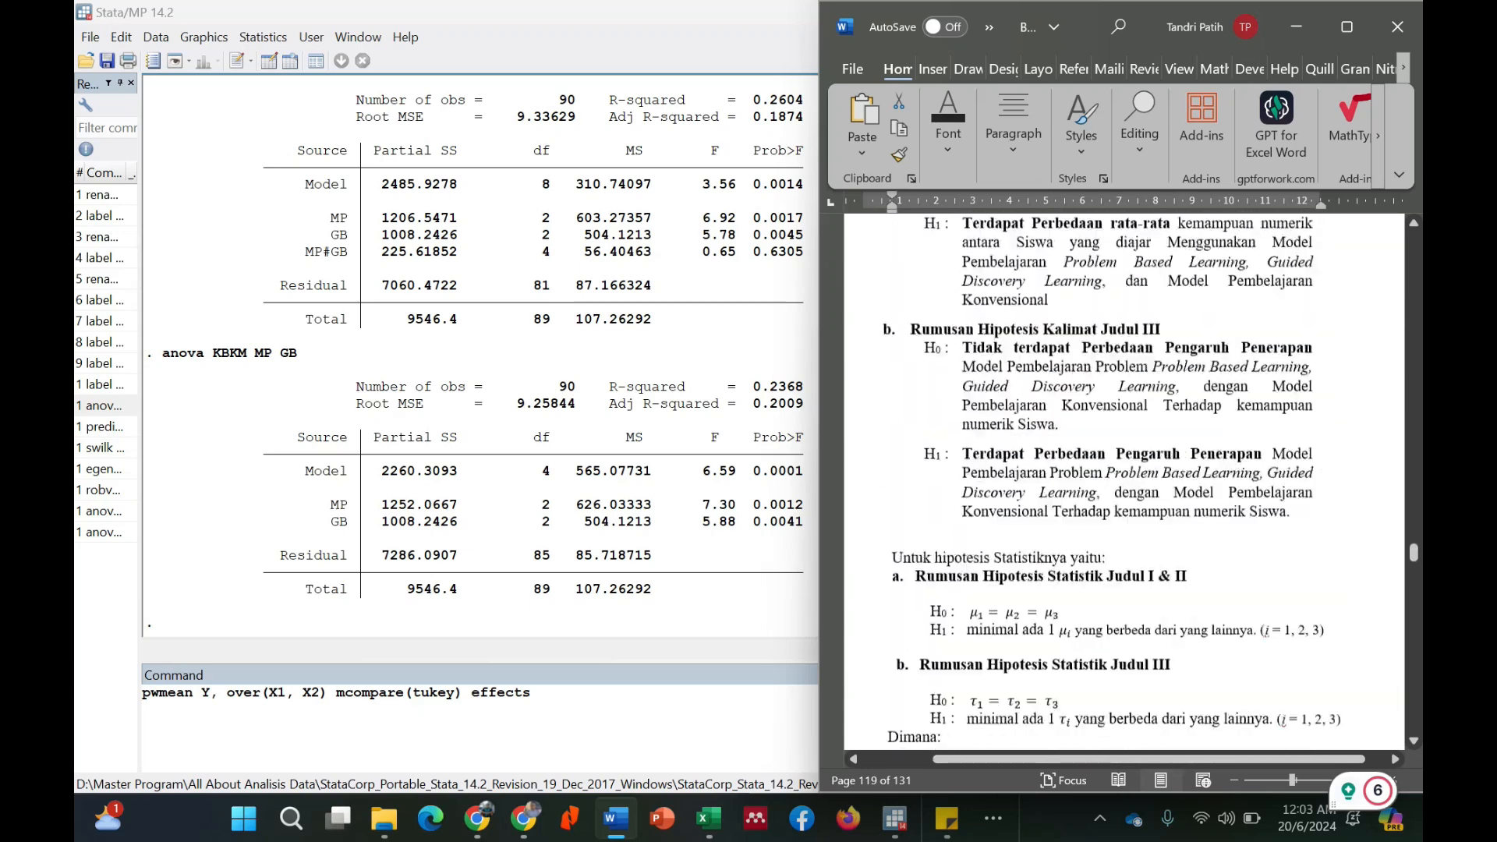
Step: Read the module's guidance on the LSD (BNT) and Tukey HSD (BNJ) tests for equal sample sizes with homogeneous variances
scroll(1122, 483, "down", 5)
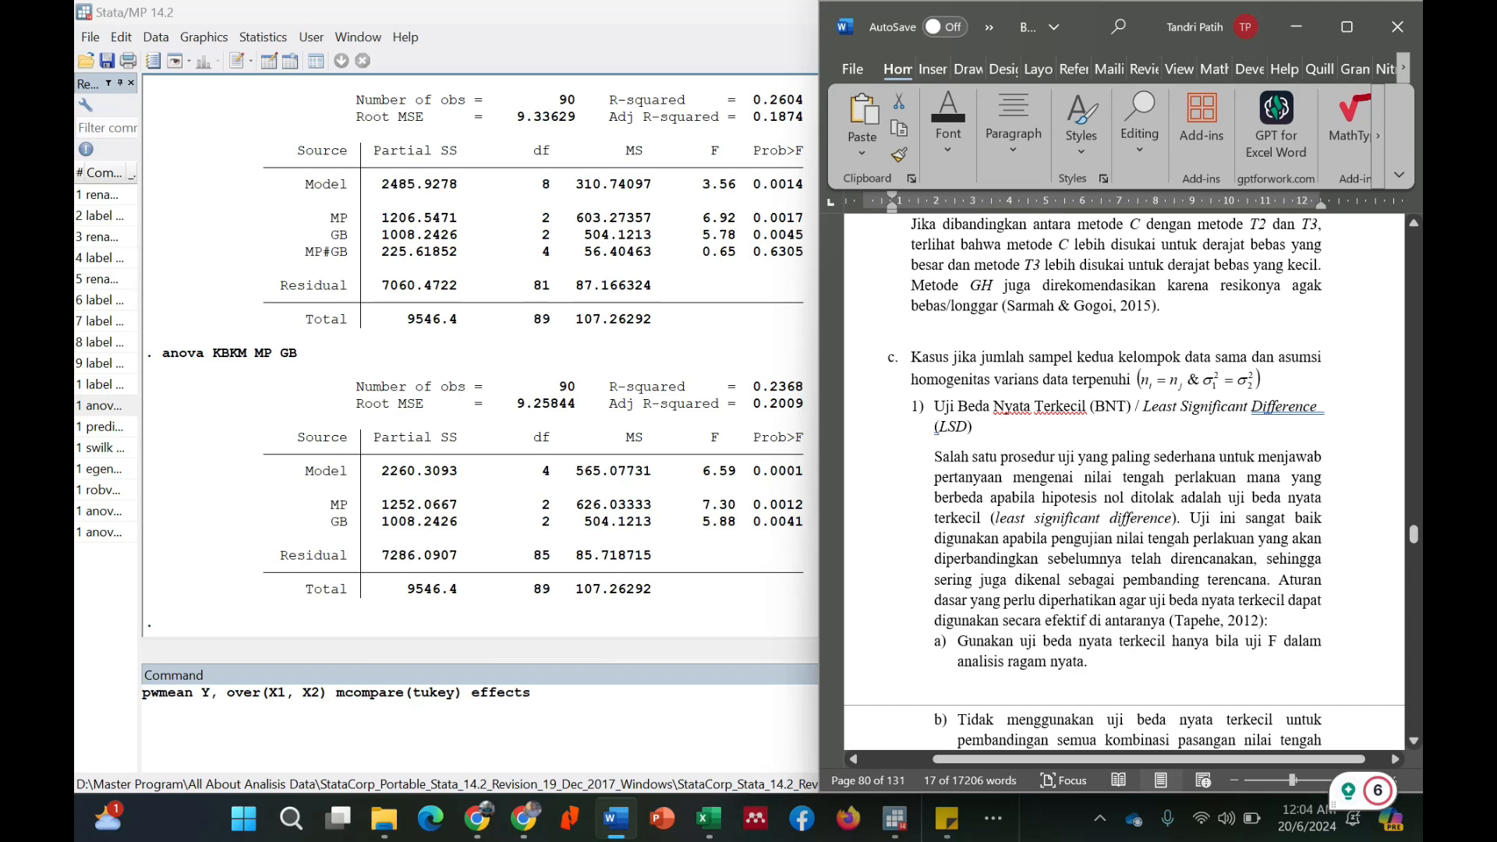
scroll(1123, 483, "down", 1)
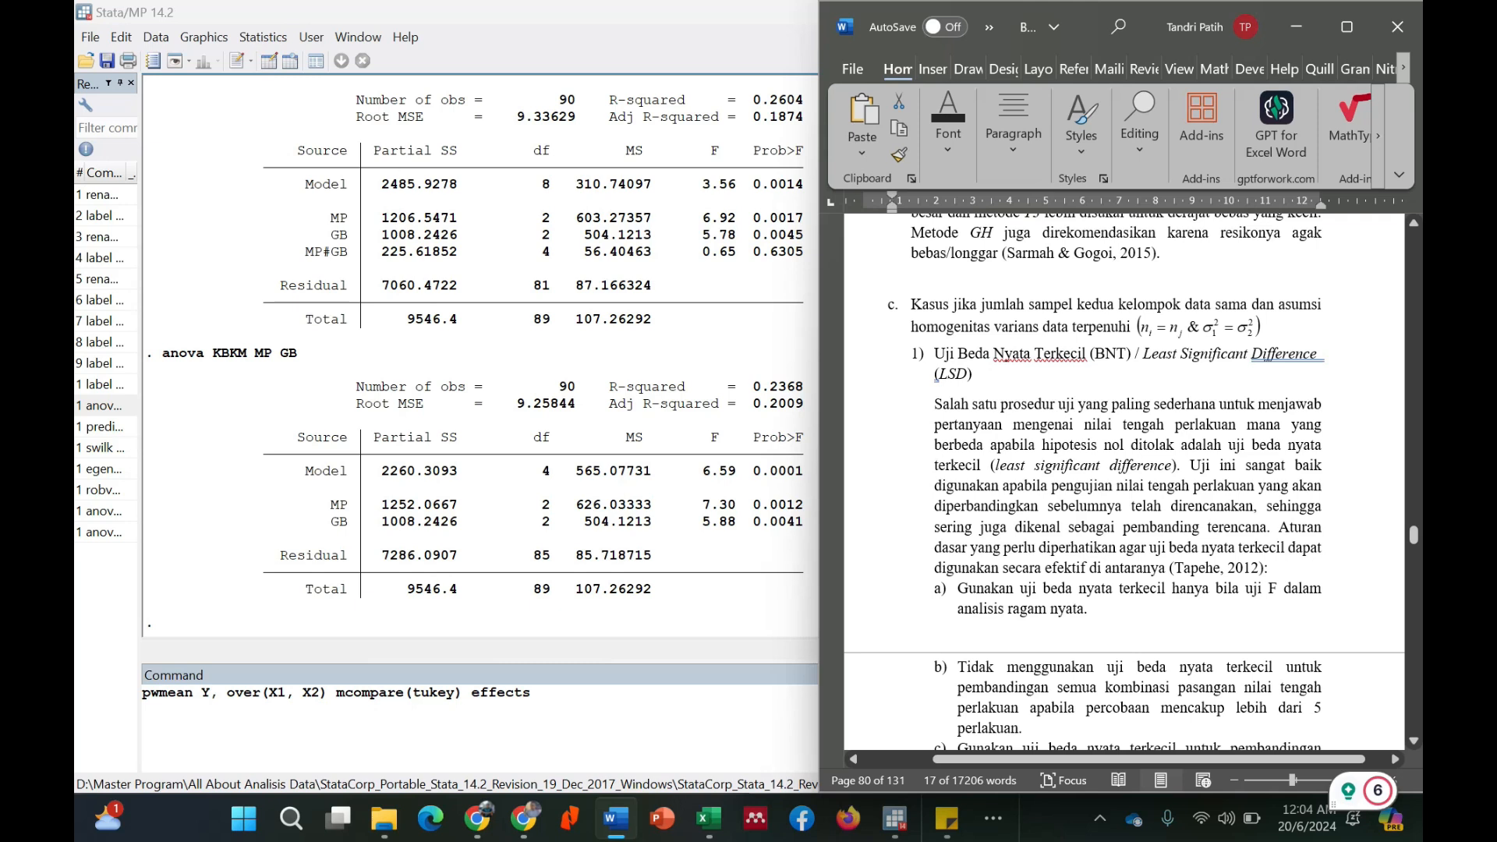
scroll(1123, 483, "down", 15)
scroll(1123, 483, "down", 3)
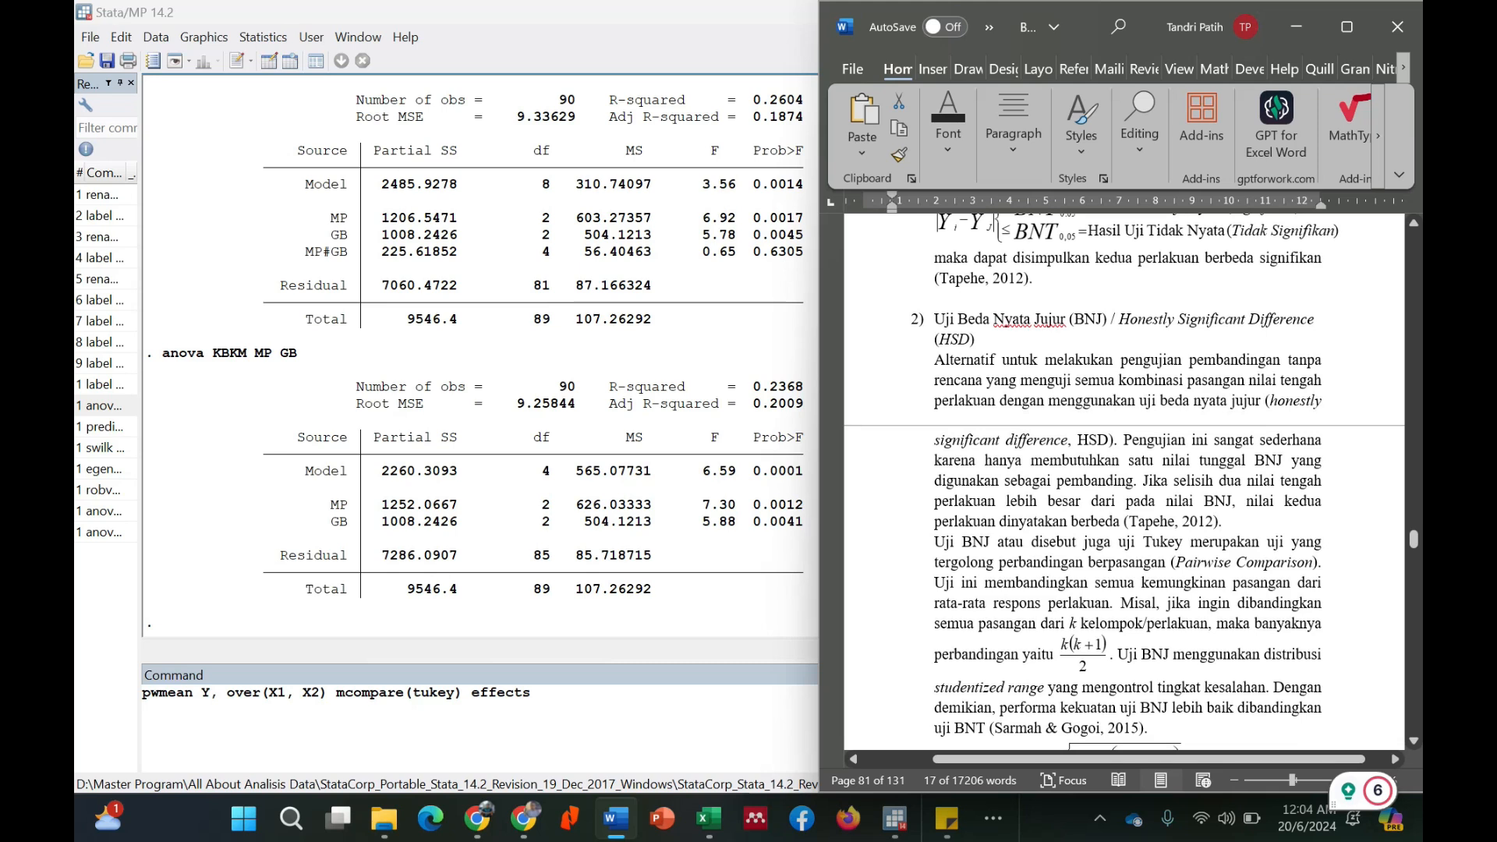
scroll(1122, 483, "down", 1)
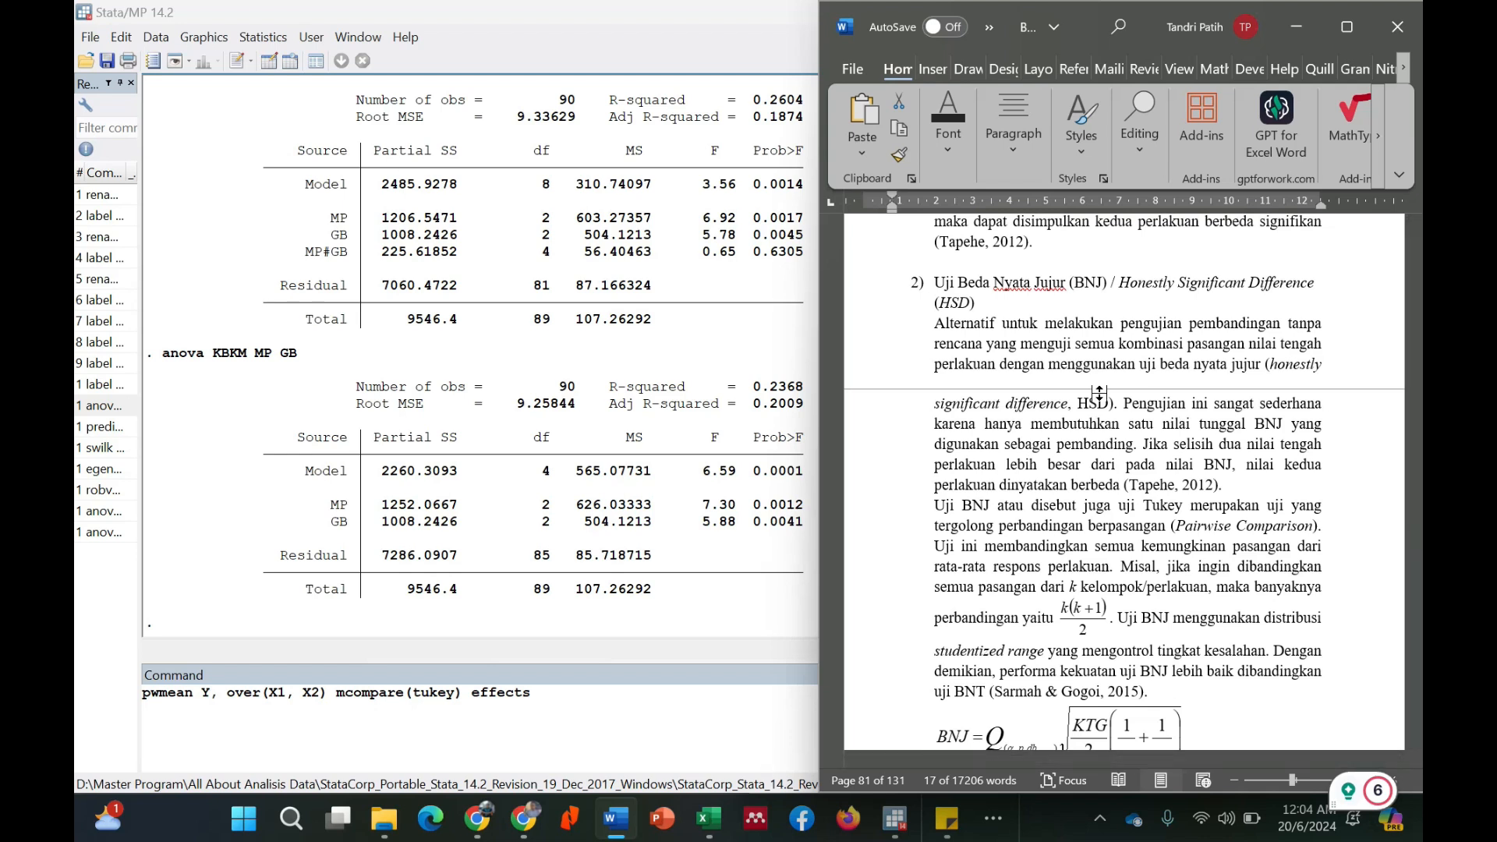
scroll(1115, 554, "down", 5)
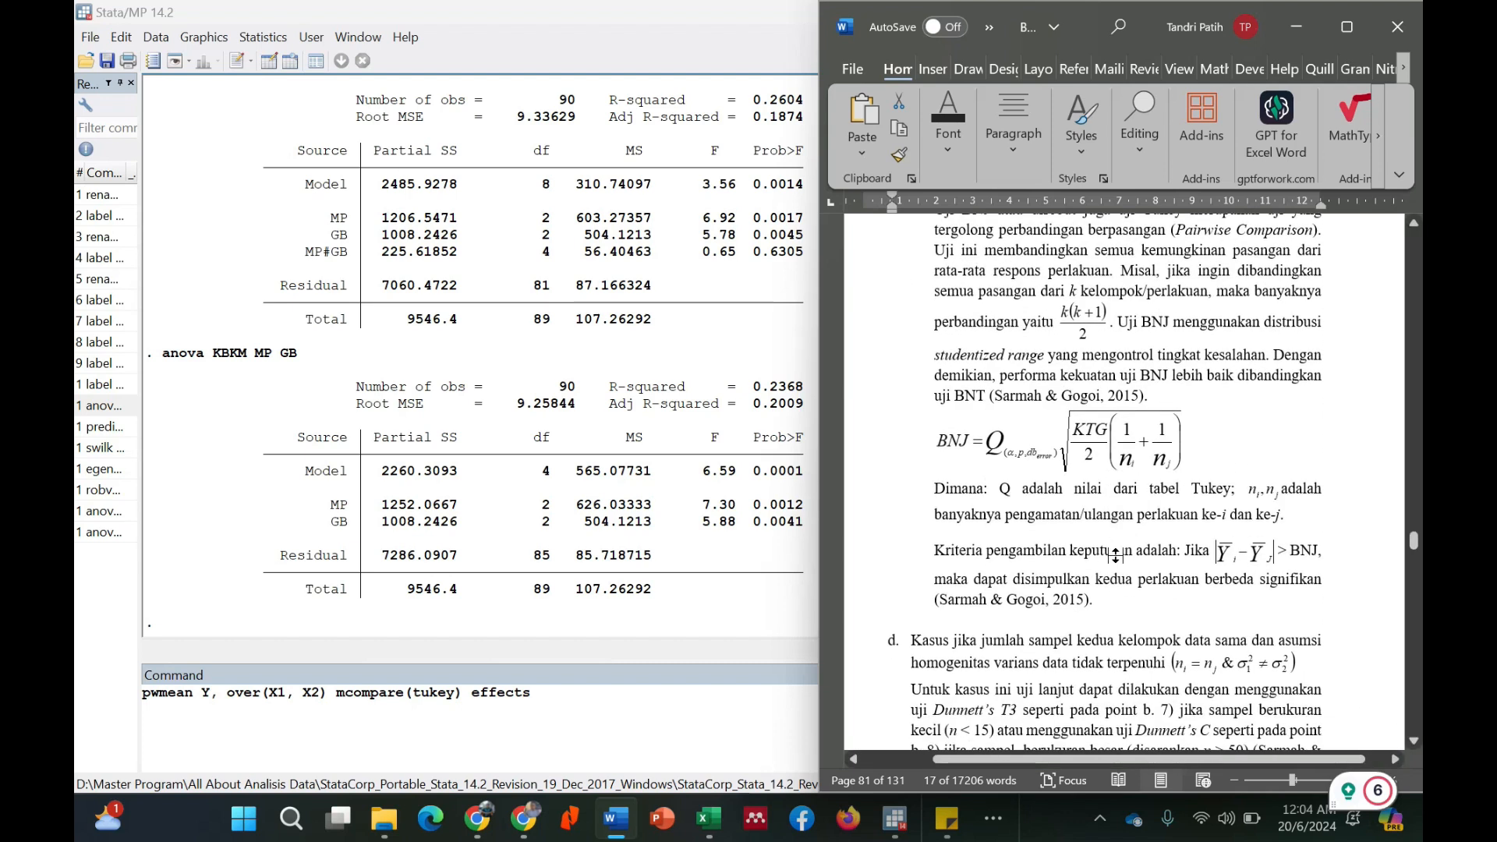
scroll(1115, 553, "up", 2)
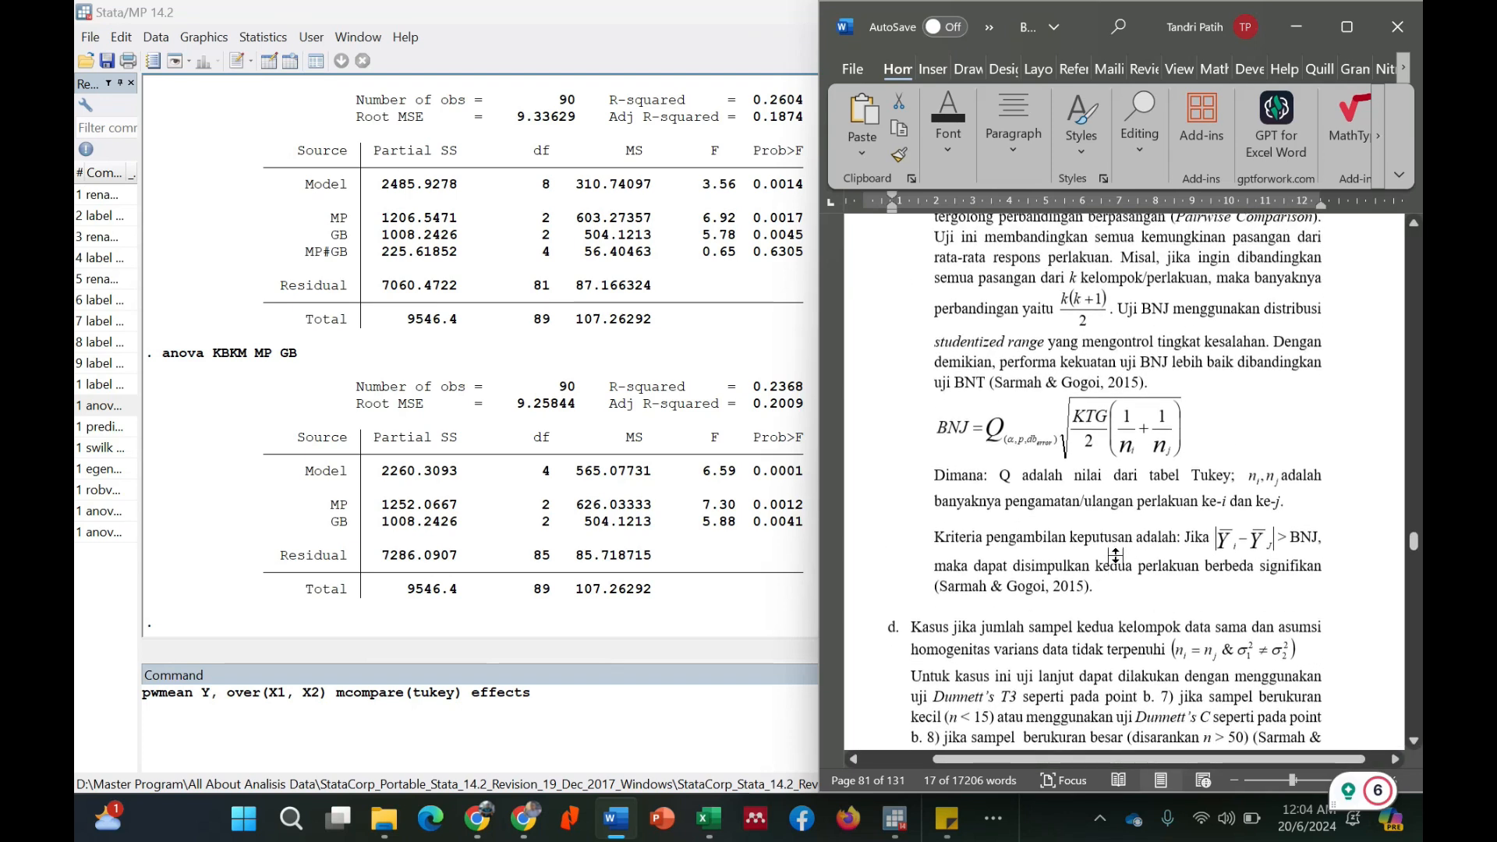
scroll(1115, 483, "up", 7)
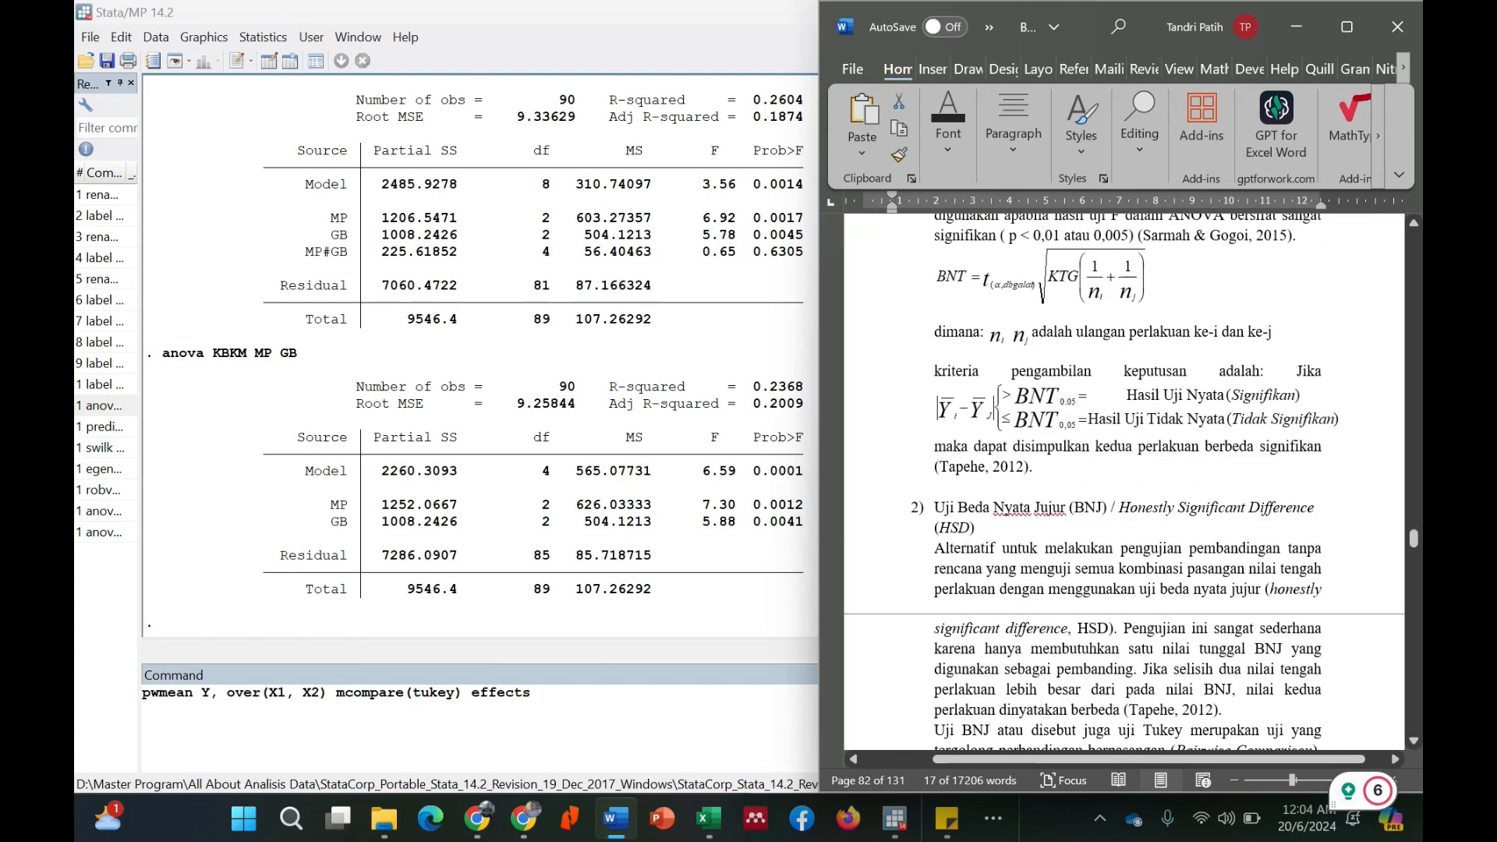
scroll(1123, 483, "up", 6)
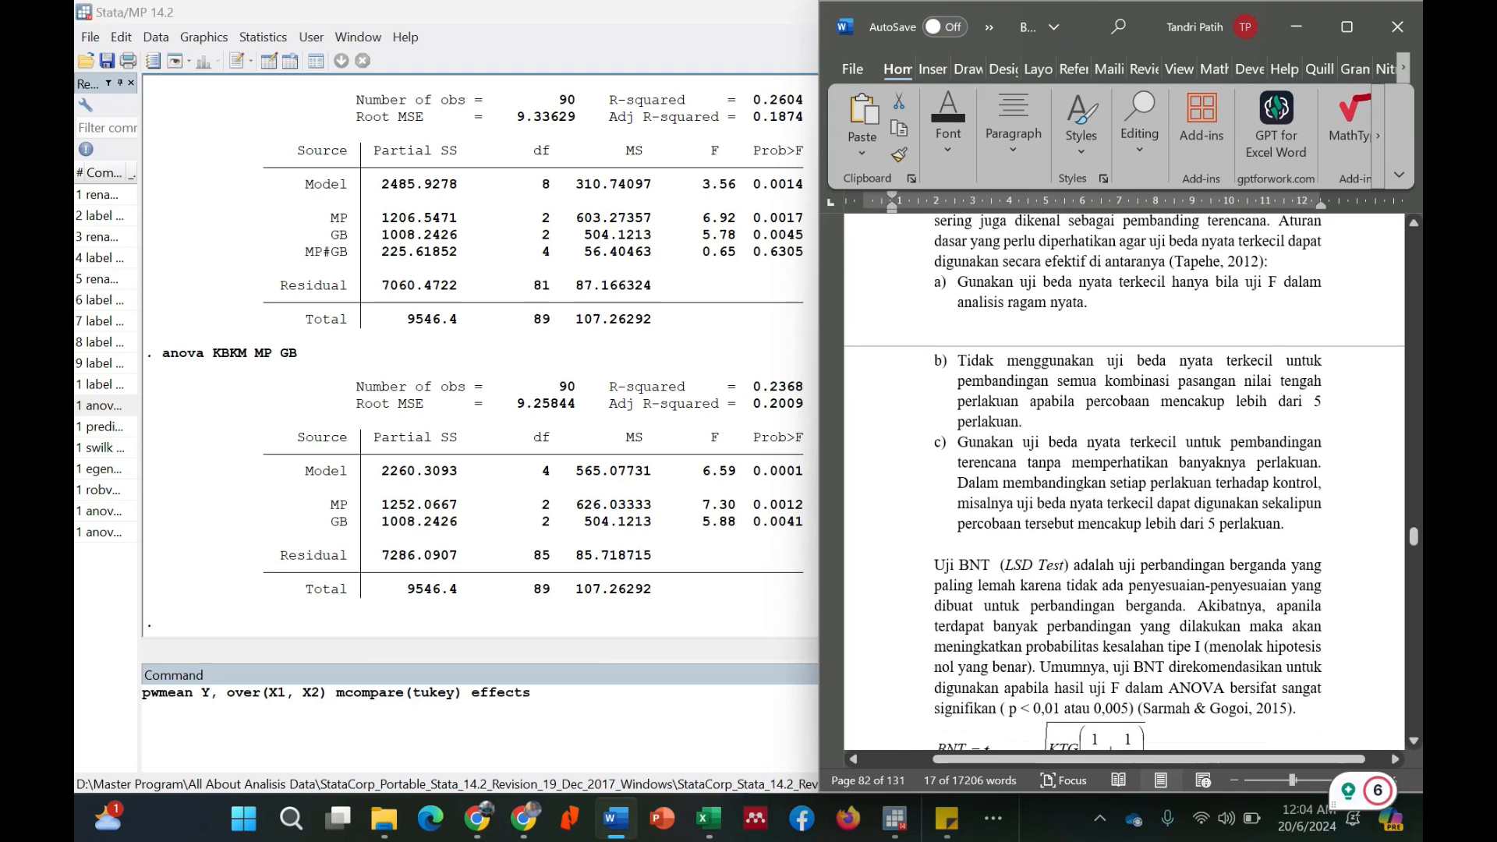
scroll(1125, 483, "up", 6)
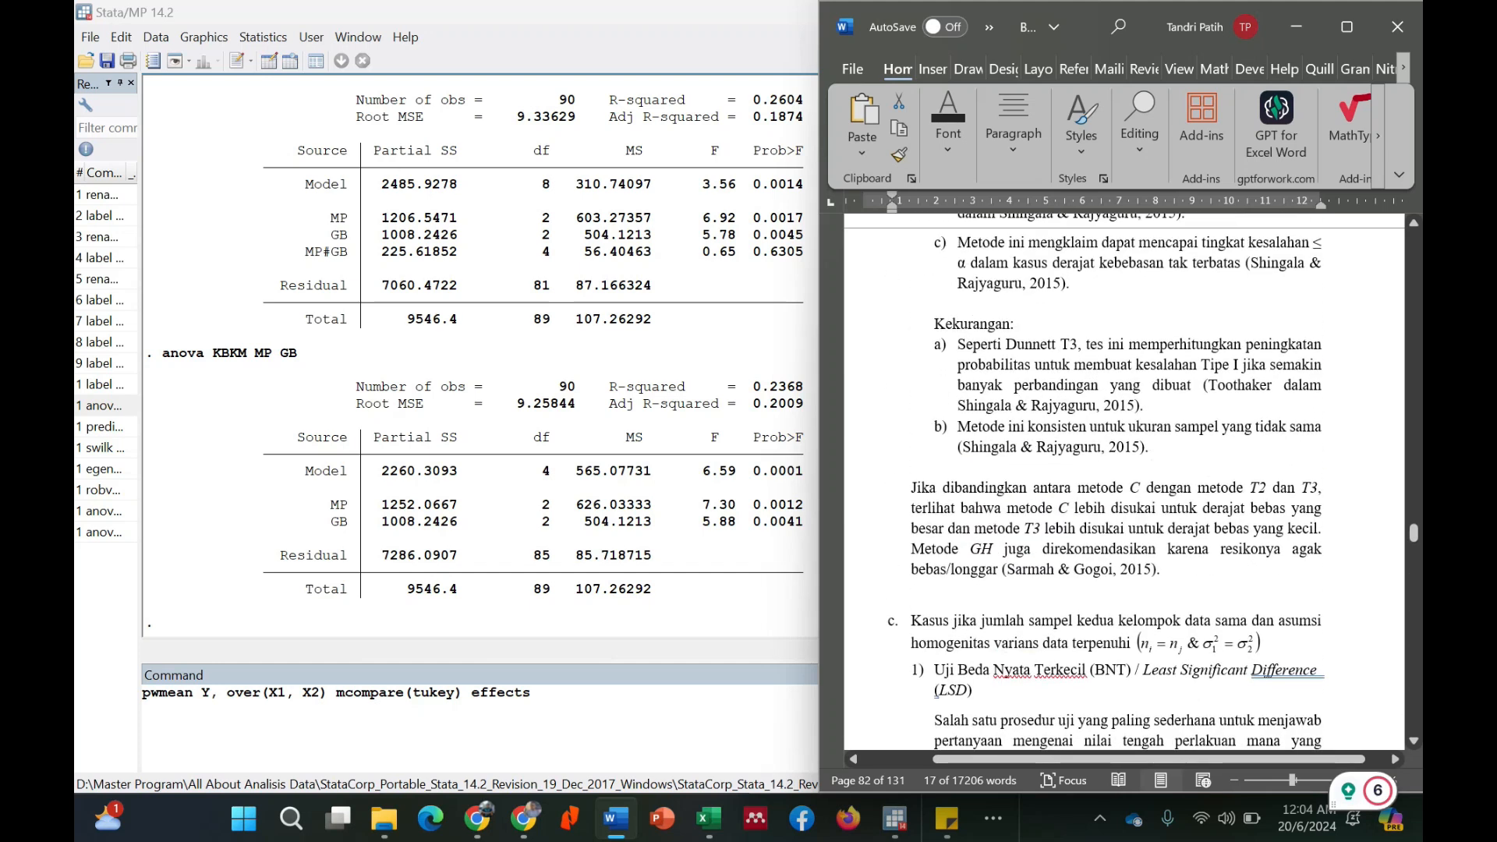
Step: Return from the Word module to a maximized Stata window and replace Y with KBKM in the prepared pwmean command
scroll(1124, 483, "up", 5)
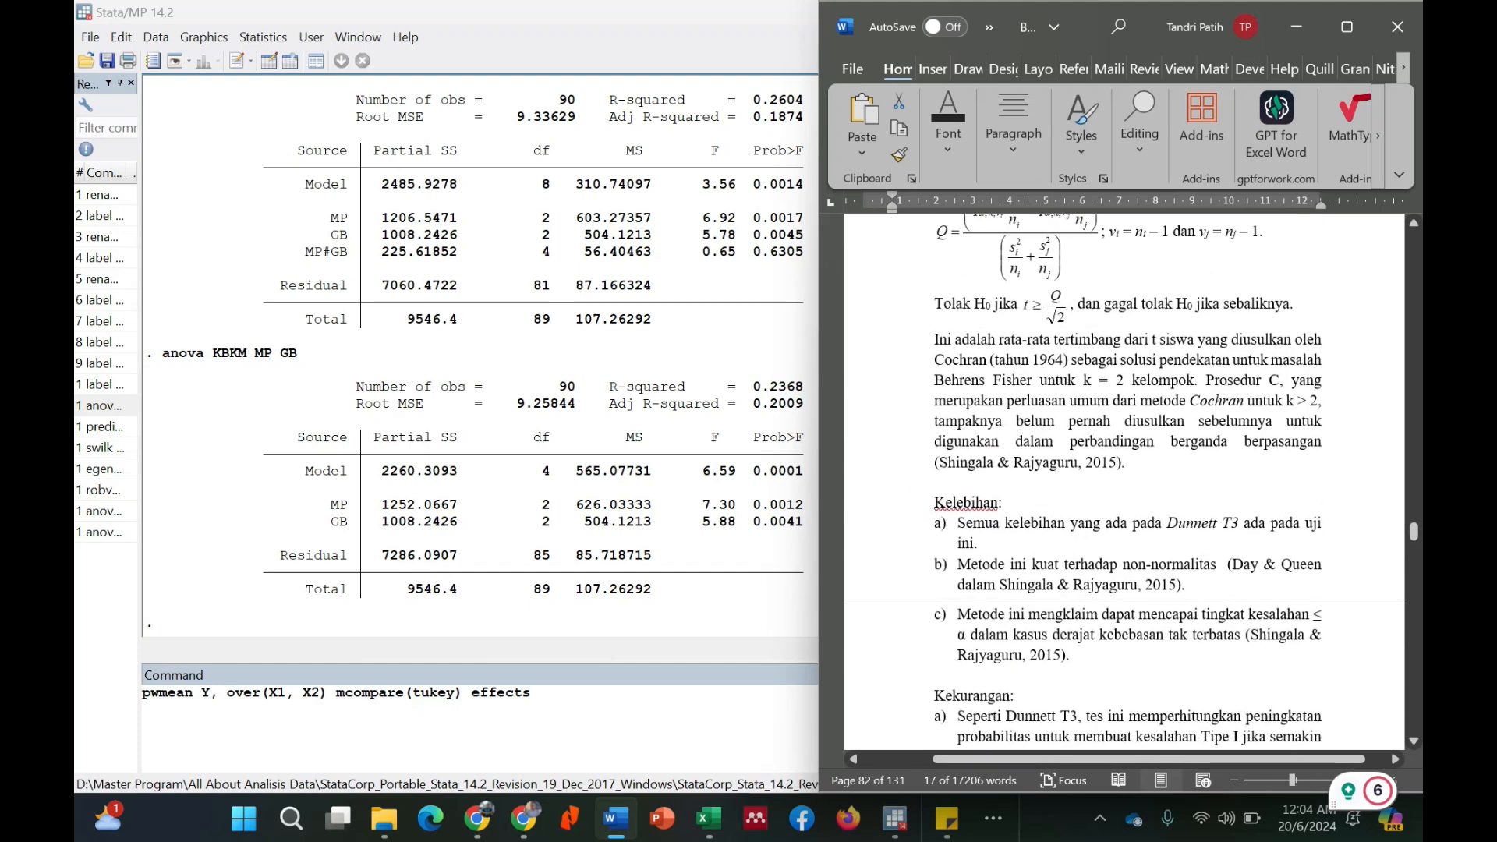
double_click(676, 9)
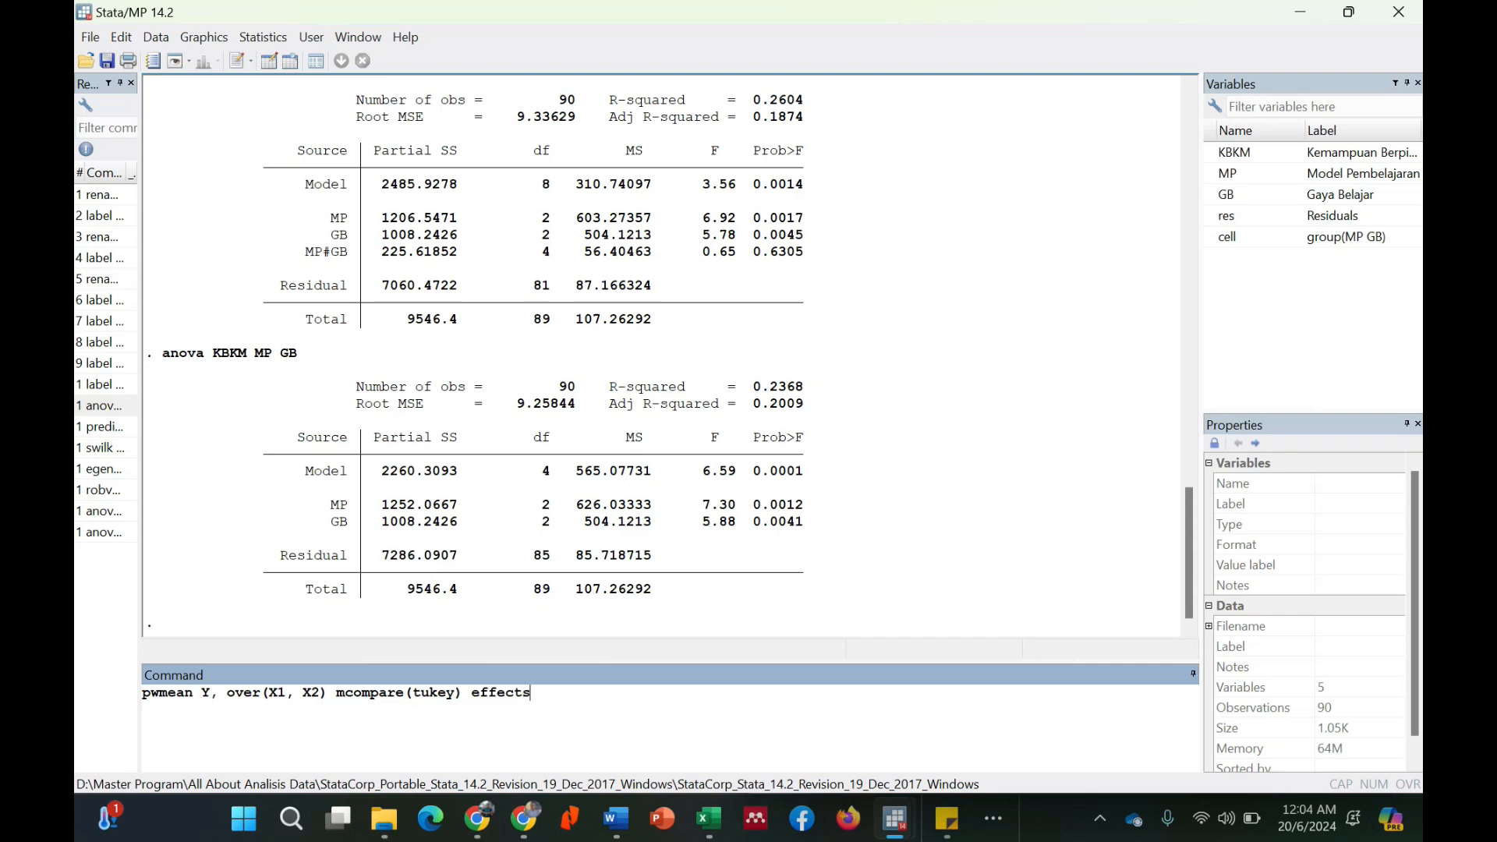
left_click(201, 693)
key("shift+Right")
type("KBKM")
Step: Replace X1 with MP and X2 with GB, and try to run "pwmean KBKM, over(MP, GB) mcompare(tukey) effects"
left_click(285, 692)
left_click(328, 692)
key("shift+Left")
key("shift+Left")
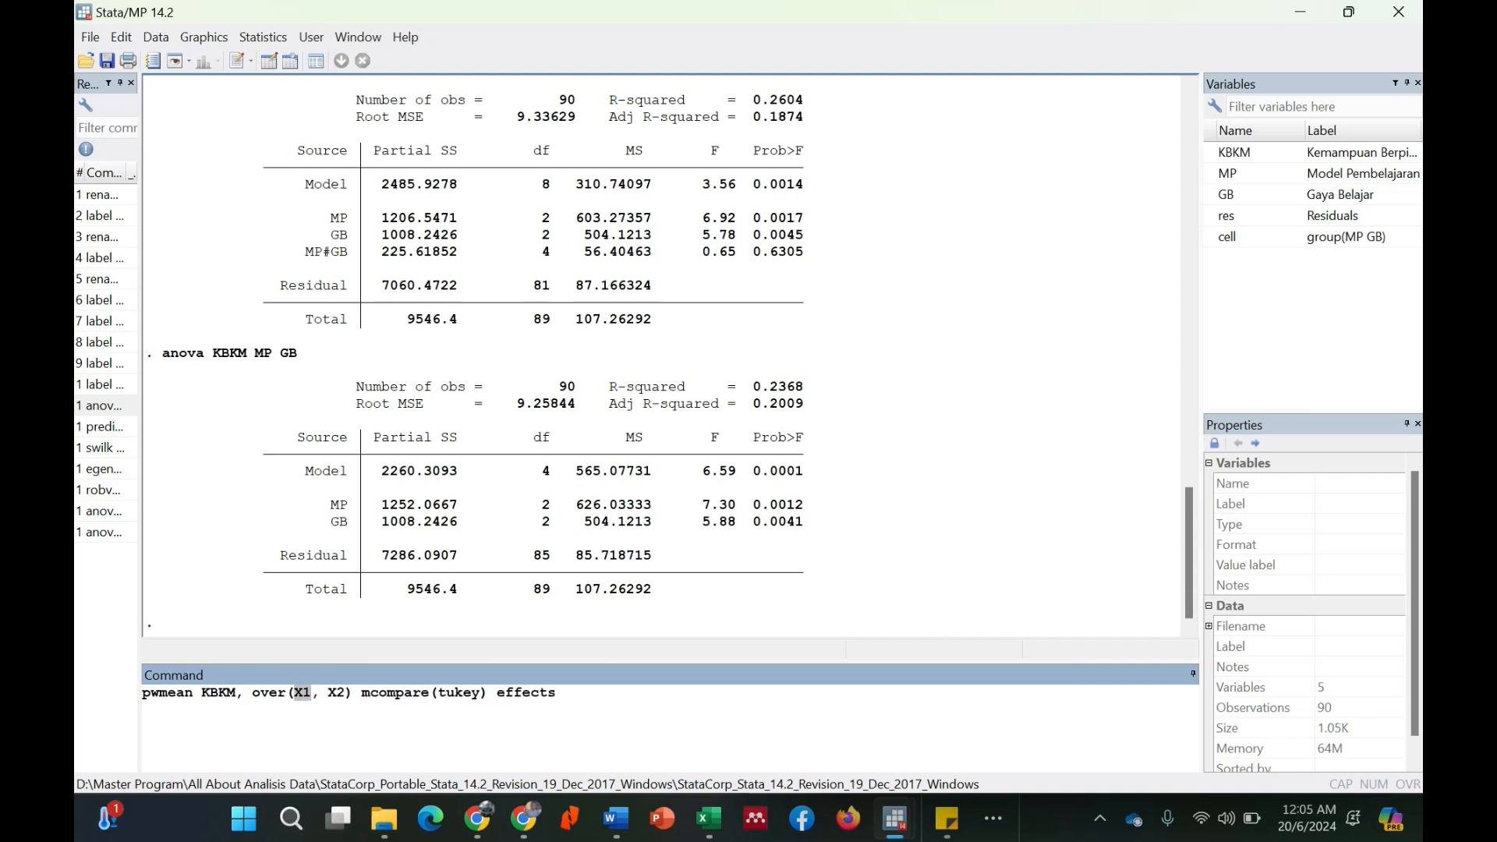
type("MP")
left_click(328, 692)
key("shift+Right")
key("shift+Right")
type("GB")
key("Return")
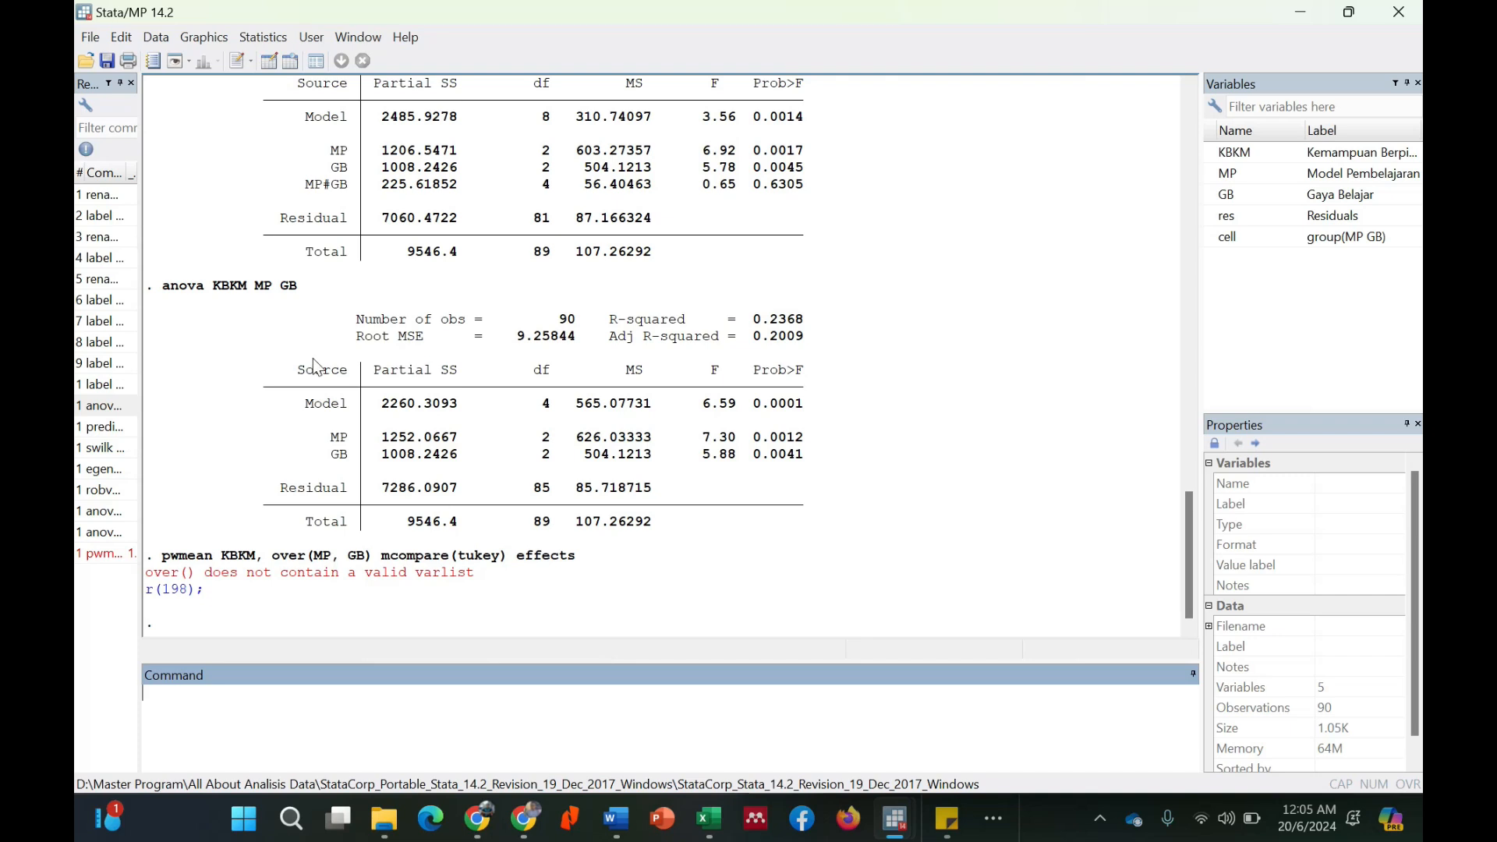
Step: Rerun the analysis of variance for KBKM with the model terms MP, GB and the interaction MP#GB
left_click(260, 39)
mouse_move(357, 76)
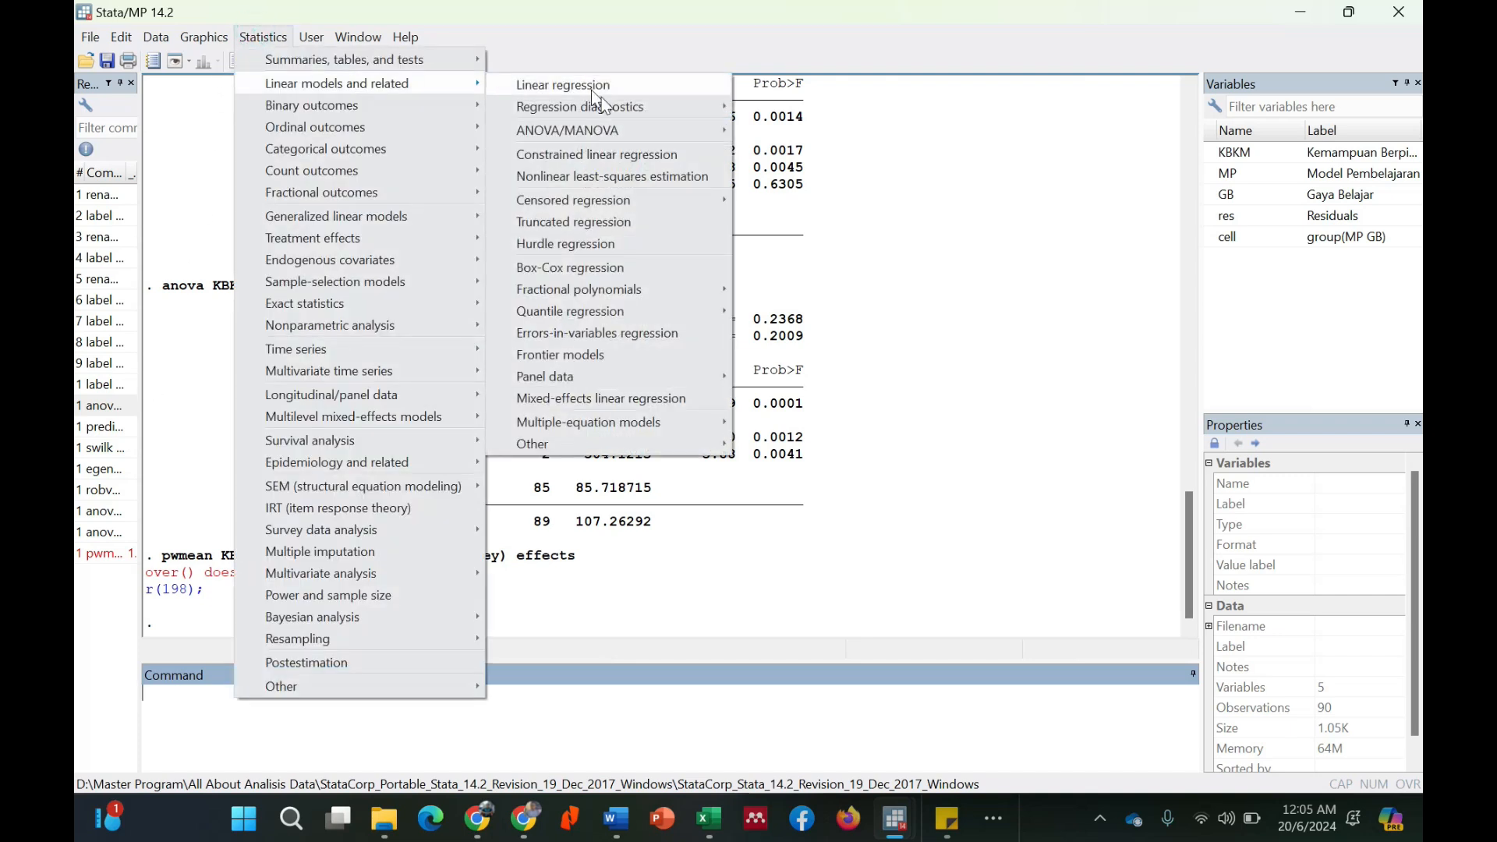
mouse_move(620, 124)
left_click(795, 131)
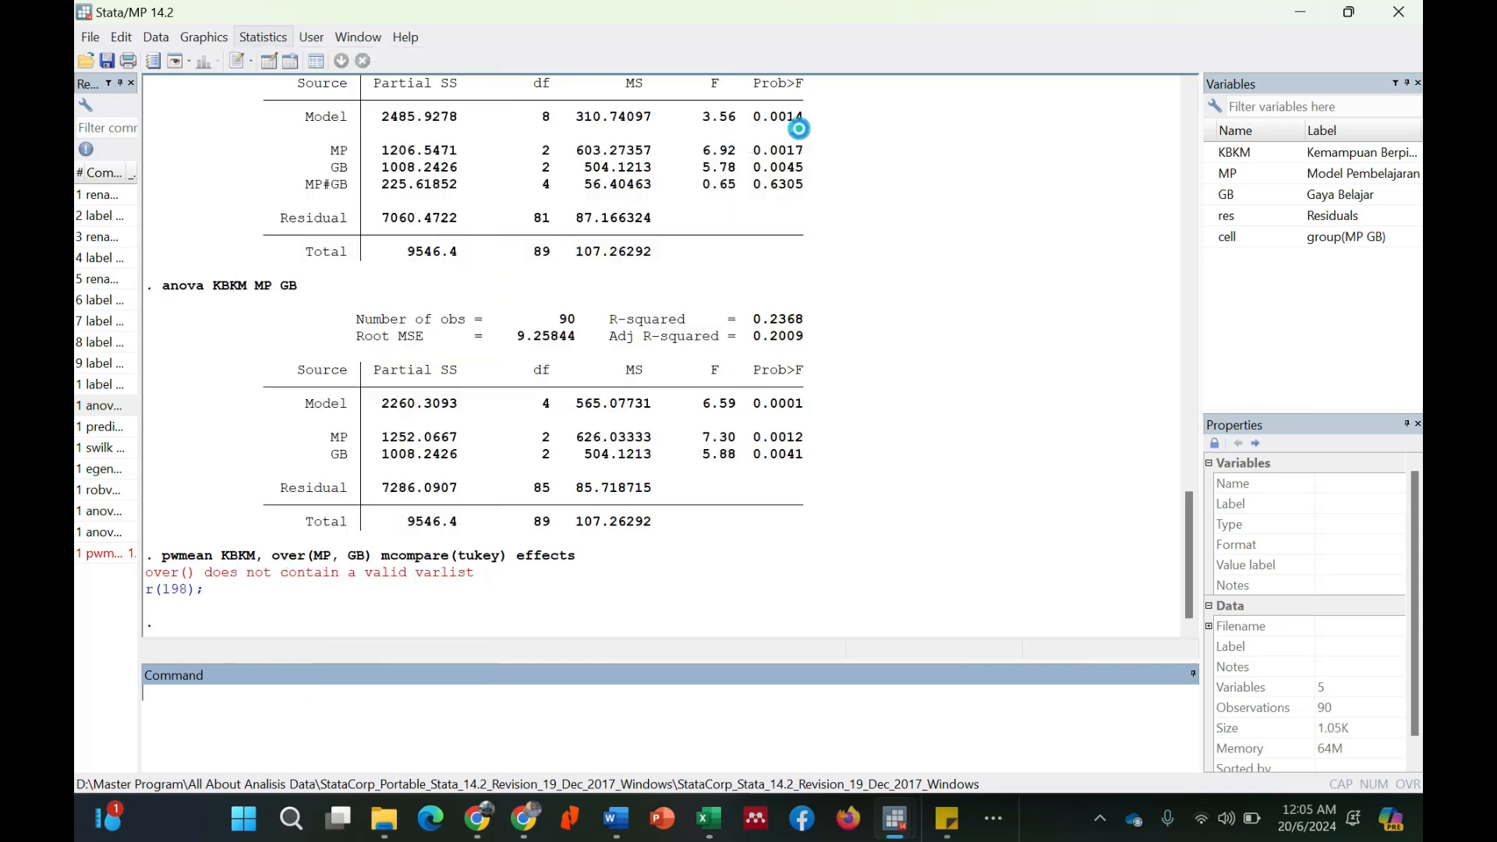
left_click(790, 372)
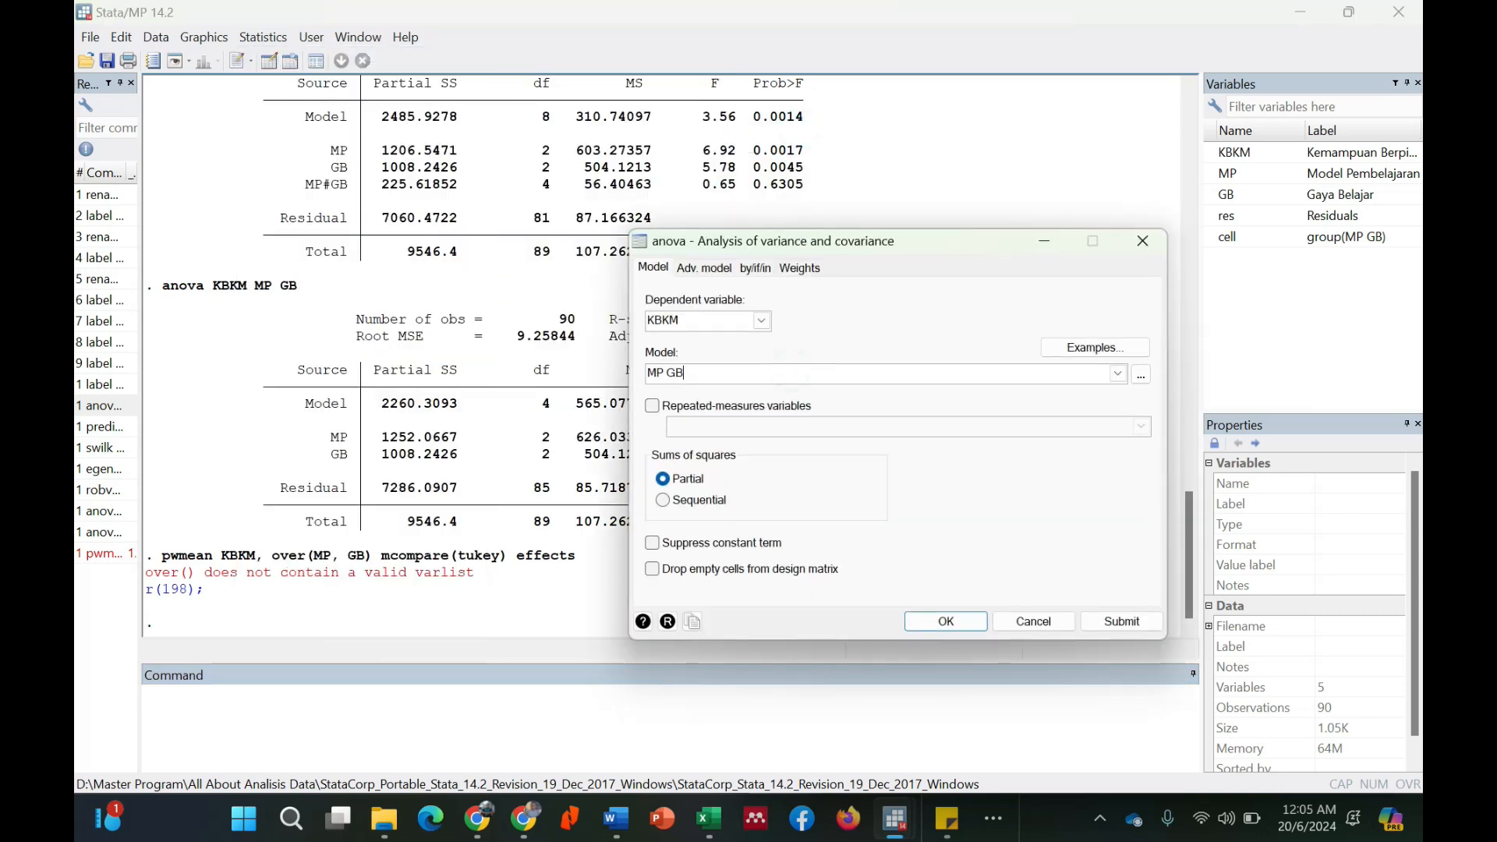
key("ctrl+a")
key("ctrl+c")
key("Right")
key("ctrl+v")
key("shift+Left")
type("#")
left_click(946, 621)
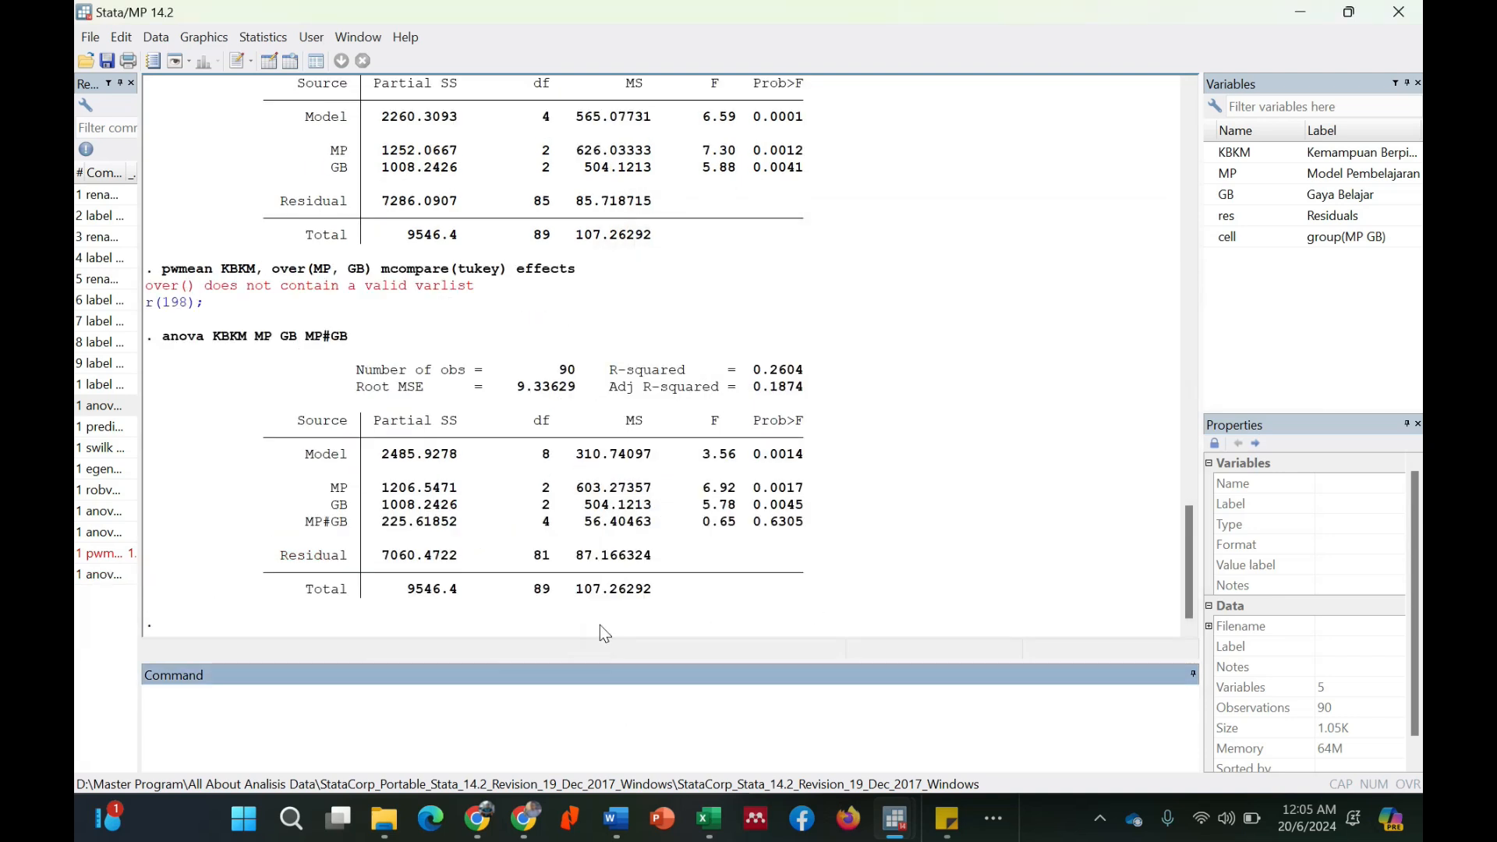
Step: Copy the earlier pwmean command for MP and GB from the results output and try running it again unchanged
key("ctrl+v")
key("BackSpace")
key("BackSpace")
key("BackSpace")
key("BackSpace")
key("BackSpace")
left_click(161, 269)
left_click_drag(162, 268, 581, 272)
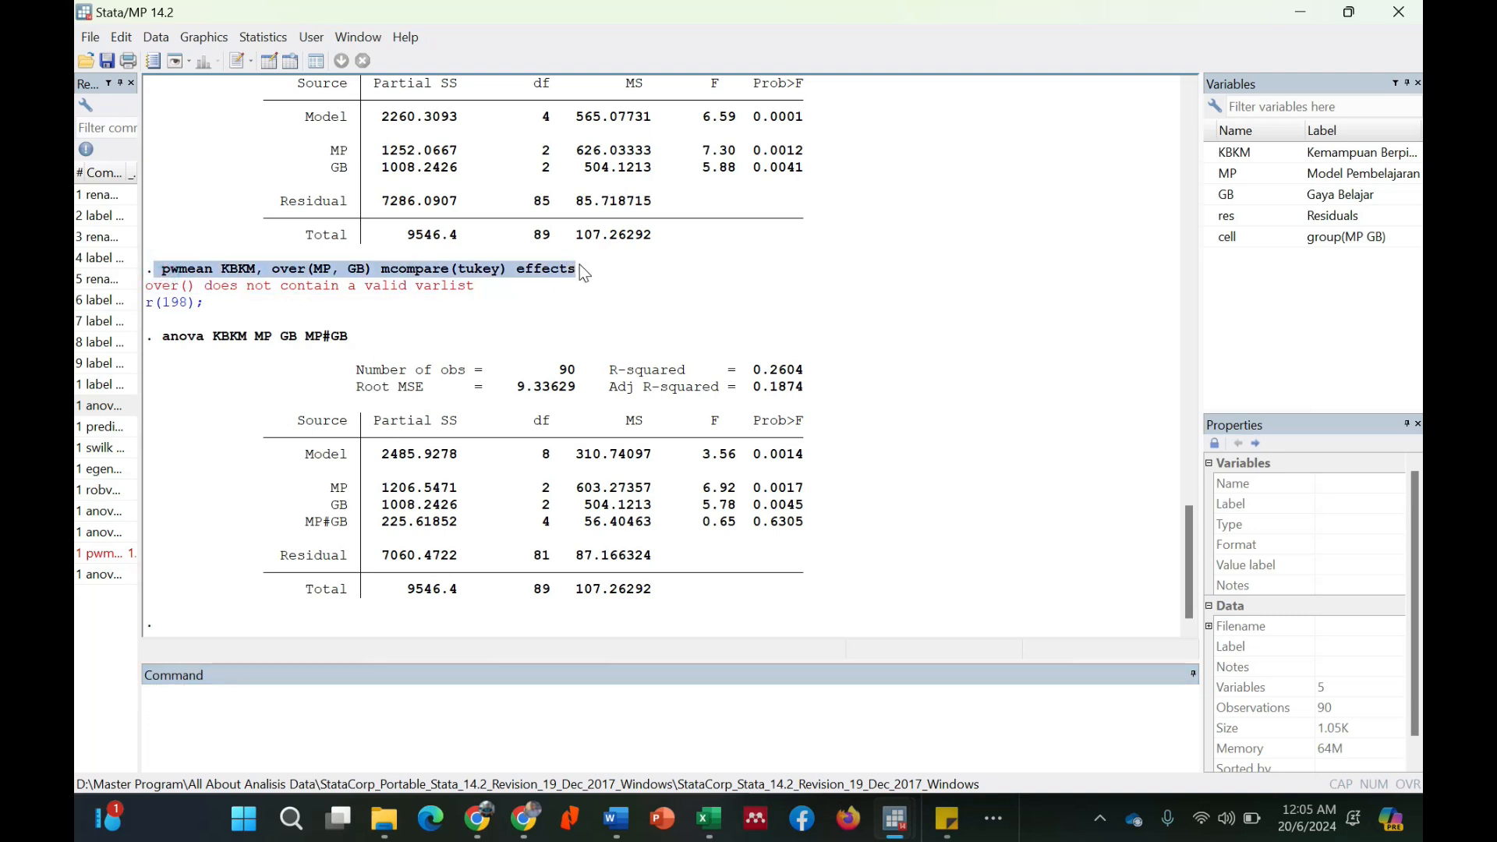
left_click(390, 705)
key("ctrl+v")
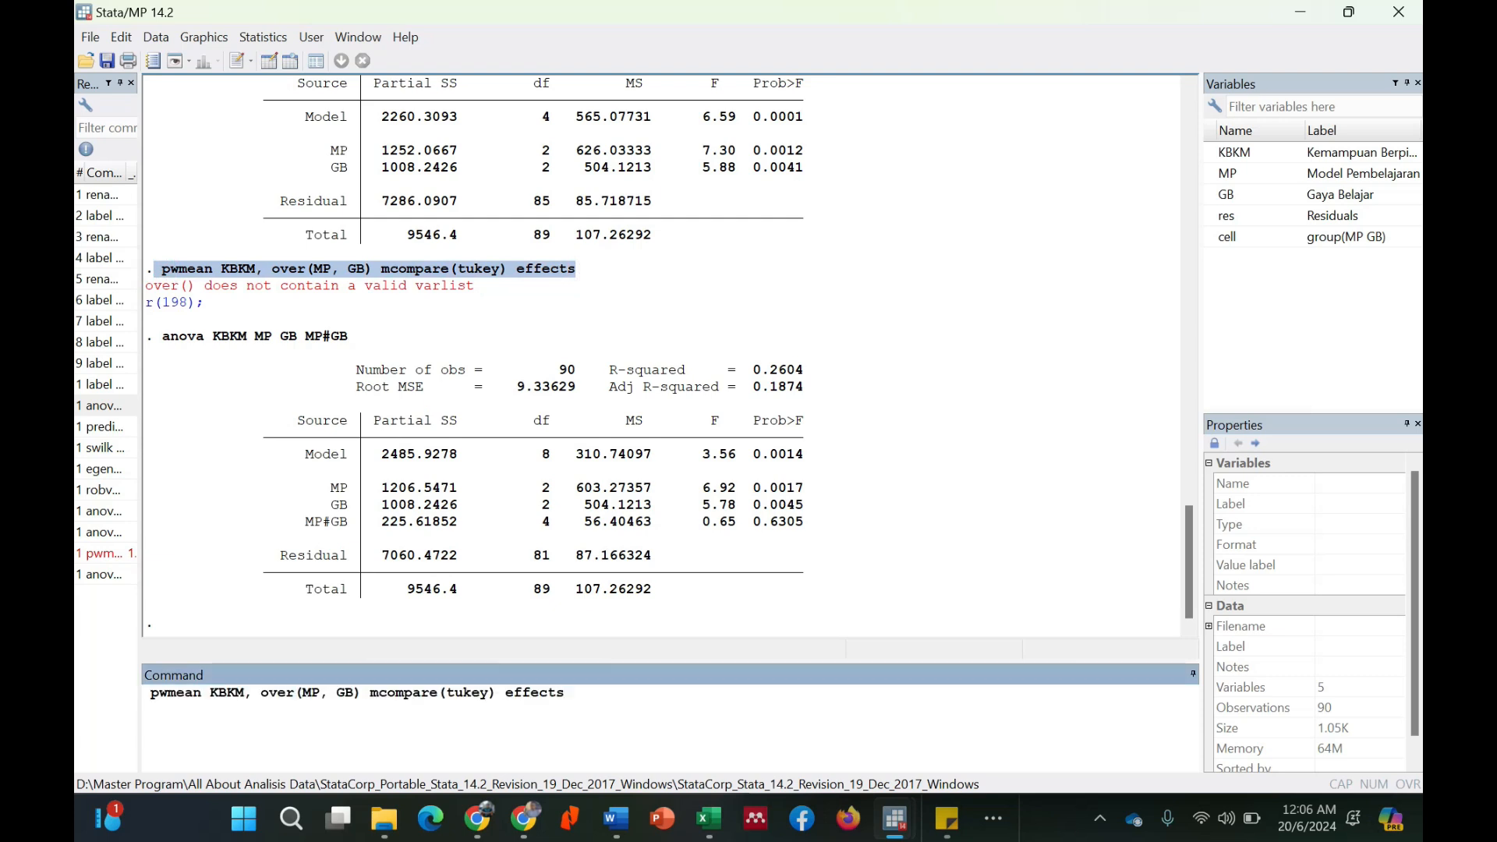
key("Return")
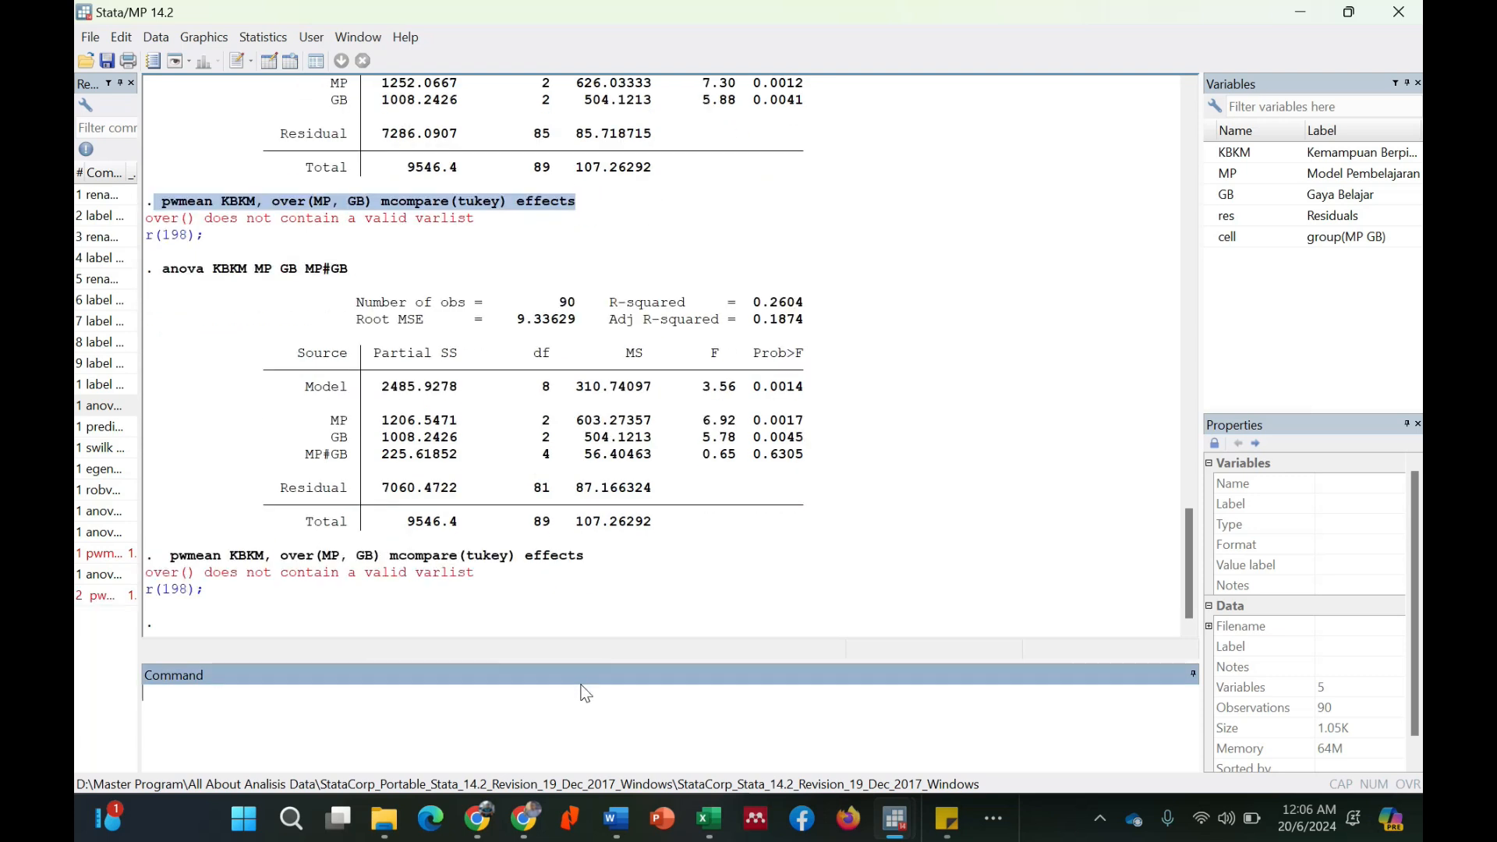
Step: Try the pwmean command with an extra comma: "pwmean KBKM, over(MP, GB), mcompare(tukey) effects"
key("ctrl+v")
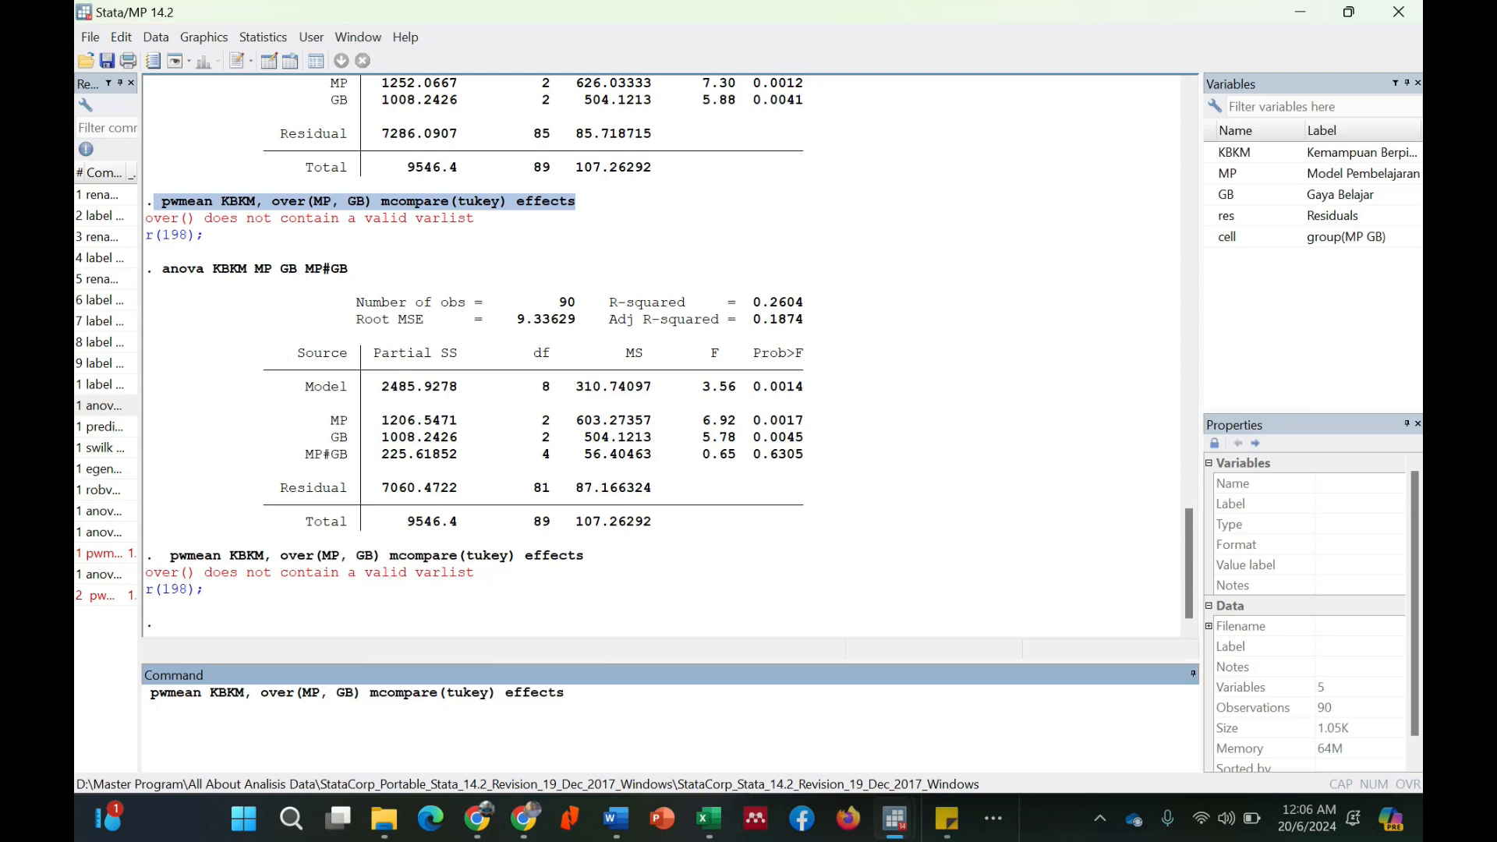
mouse_move(960, 811)
mouse_move(995, 711)
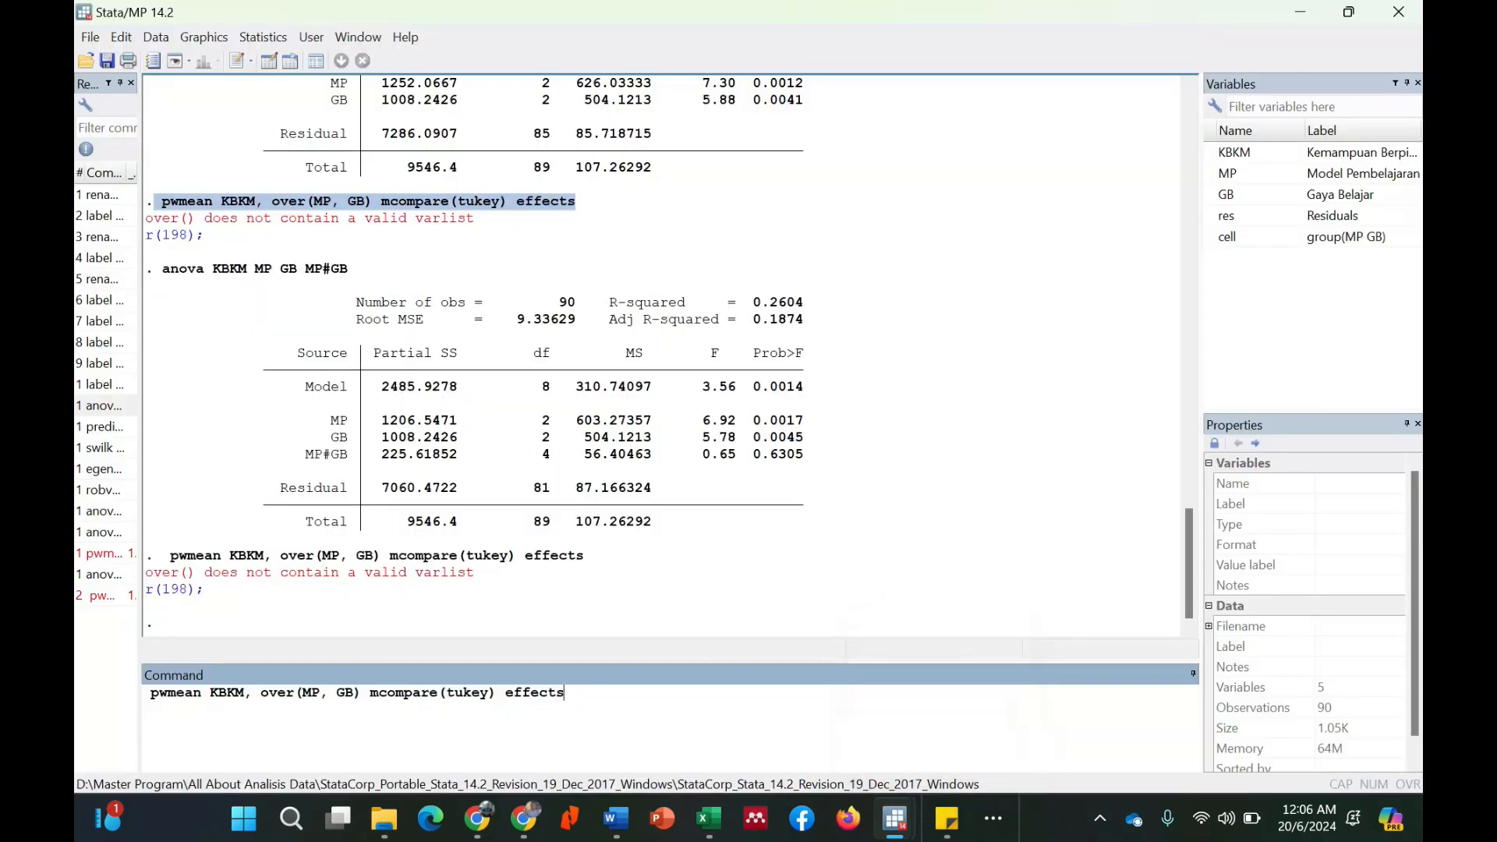
type(",")
key("Return")
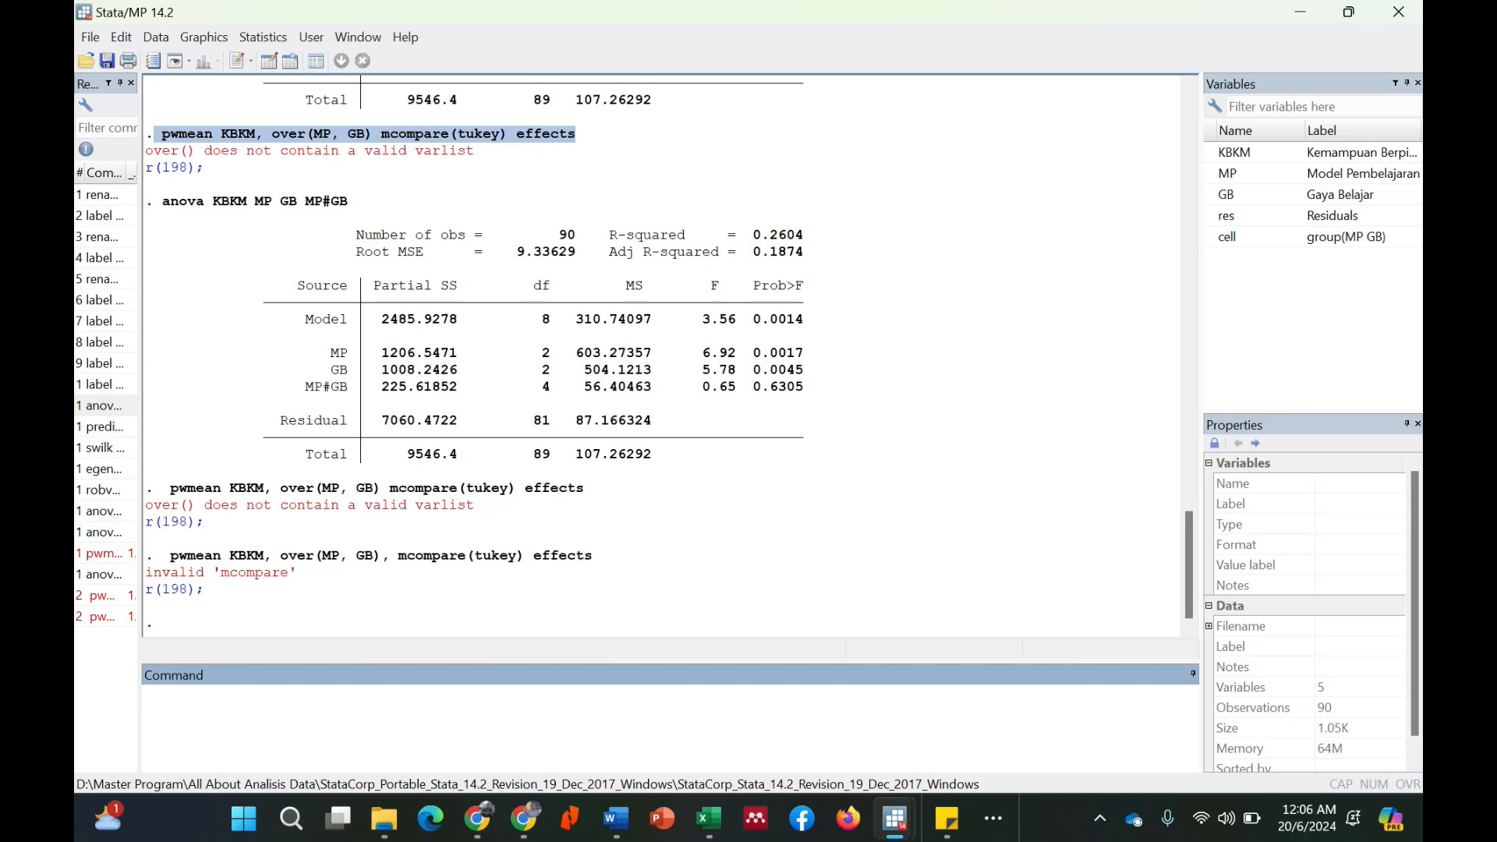
Step: Remove GB from the pwmean command and run the Tukey comparison of KBKM over MP only
key("ctrl+v")
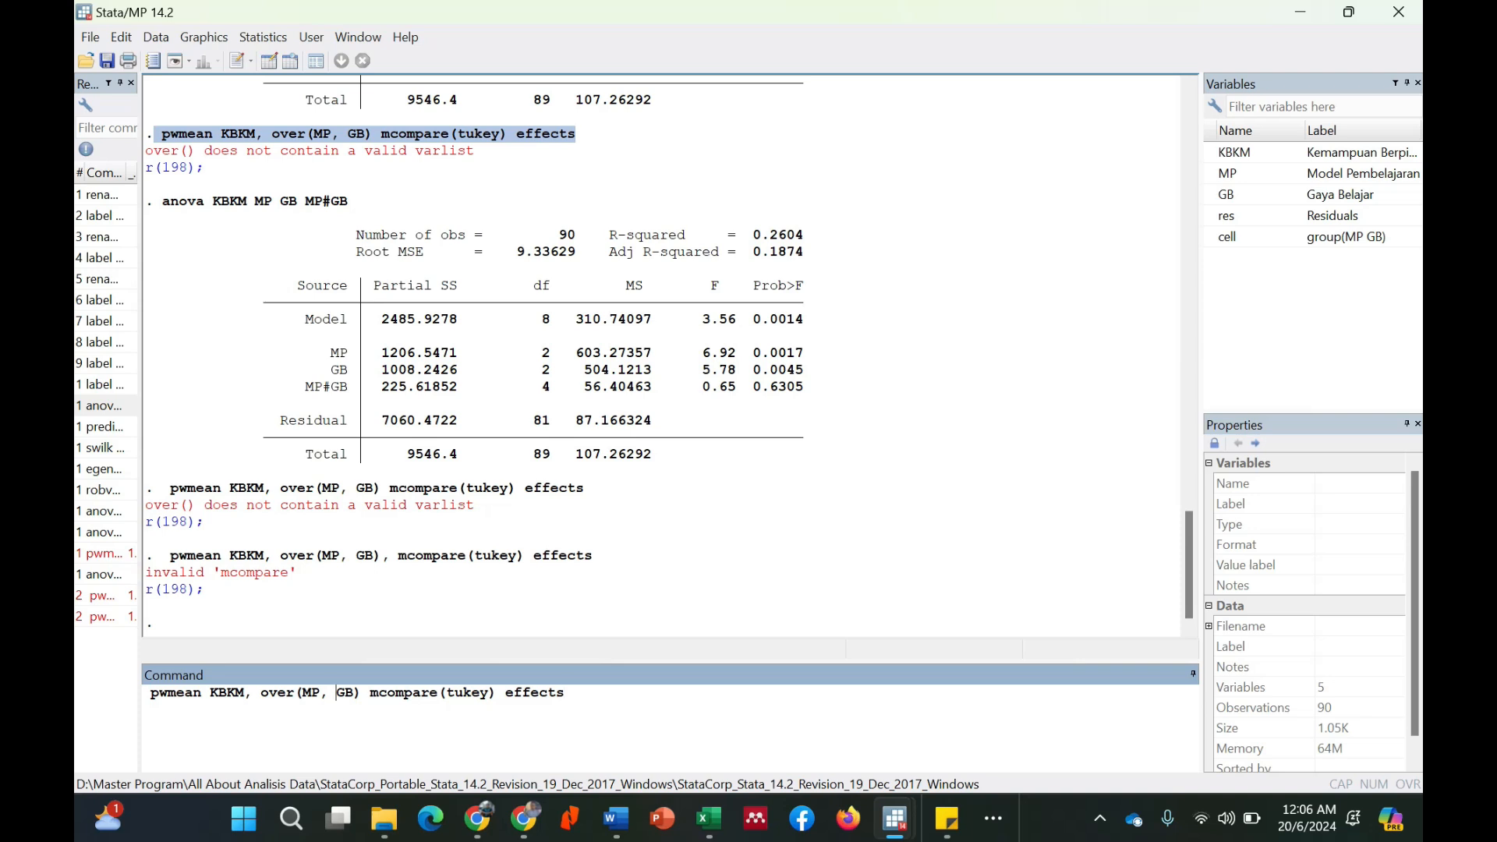
key("shift+Right")
key("shift+Right")
key("shift+Right")
key("shift+Right")
key("Delete")
key("Return")
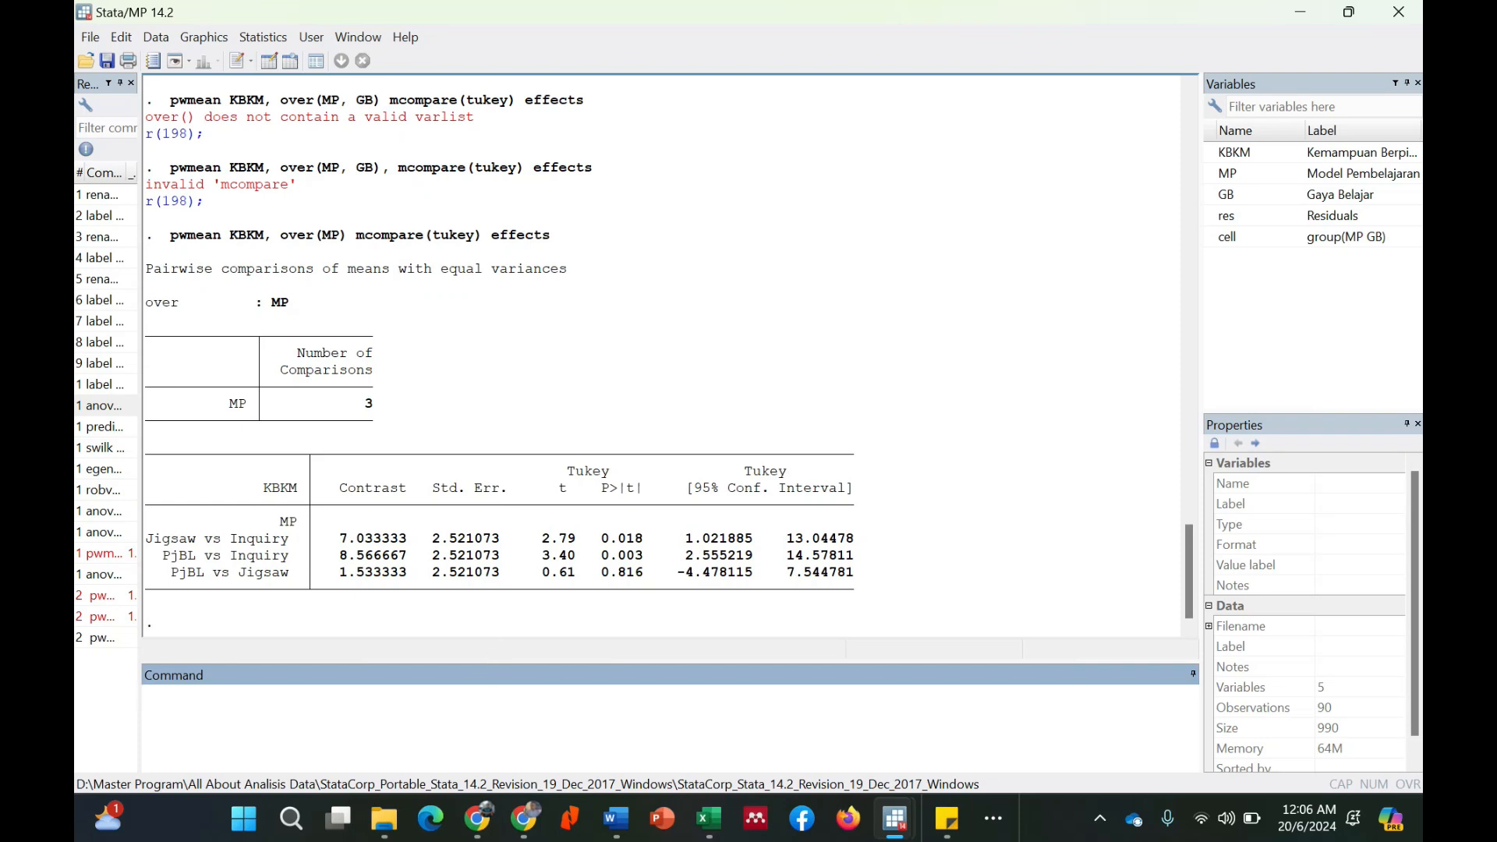
Step: Recall the pwmean command, remove MP from its over() option, and run the Tukey comparison of KBKM over GB
key("Page_Up")
key("Page_Up")
key("Page_Up")
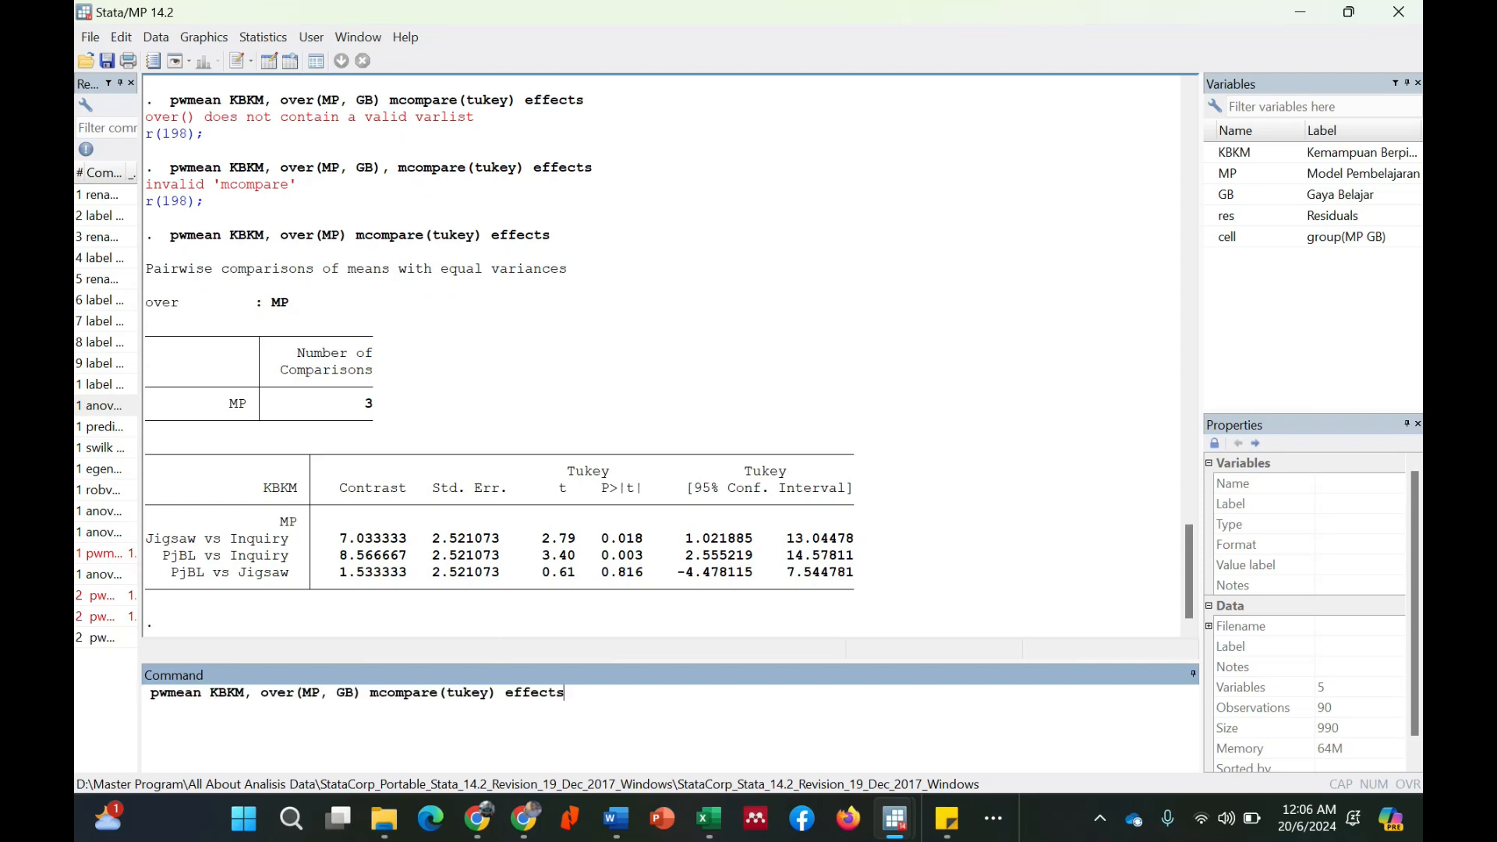
key("shift+Left")
key("shift+Left")
key("shift+Left")
key("shift+Left")
key("BackSpace")
key("Return")
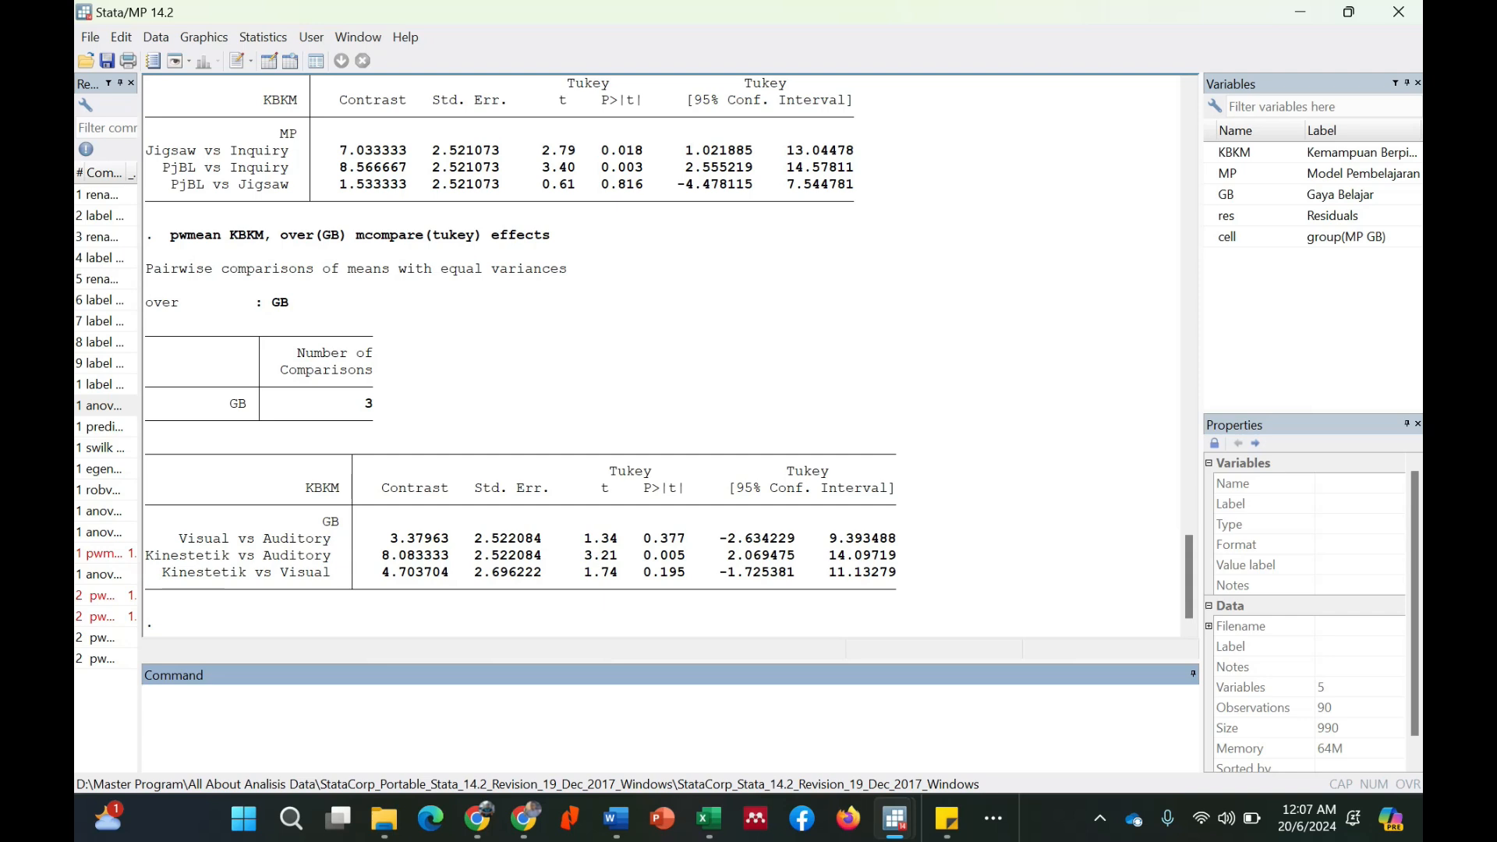
Step: Replace the over() variables with cell and run "pwmean KBKM, over(cell) mcompare(tukey) effects"
key("Page_Up")
key("Page_Up")
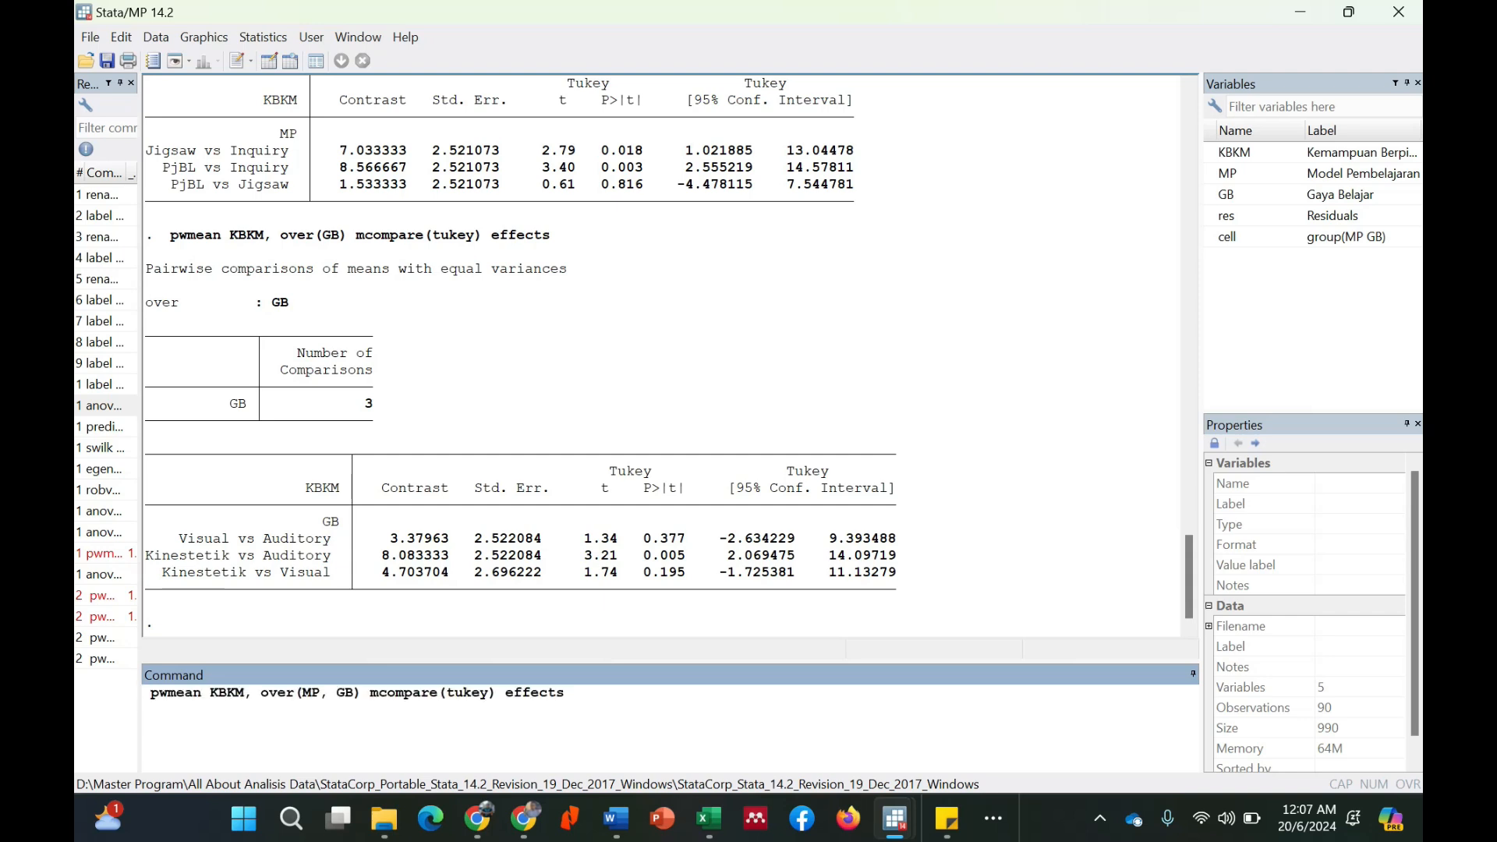
left_click_drag(303, 692, 354, 694)
type("cell")
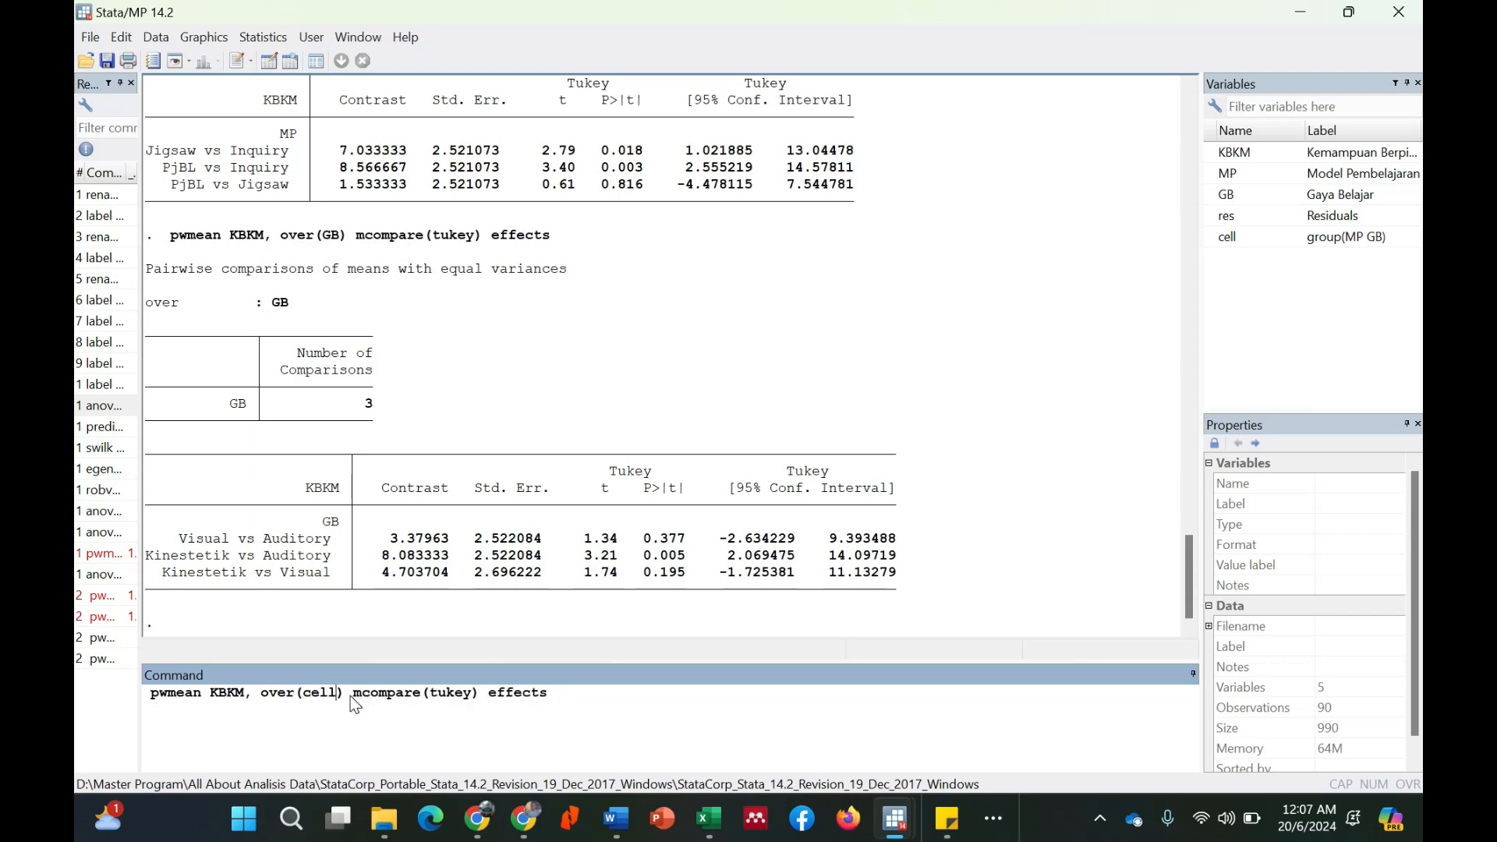
key("Return")
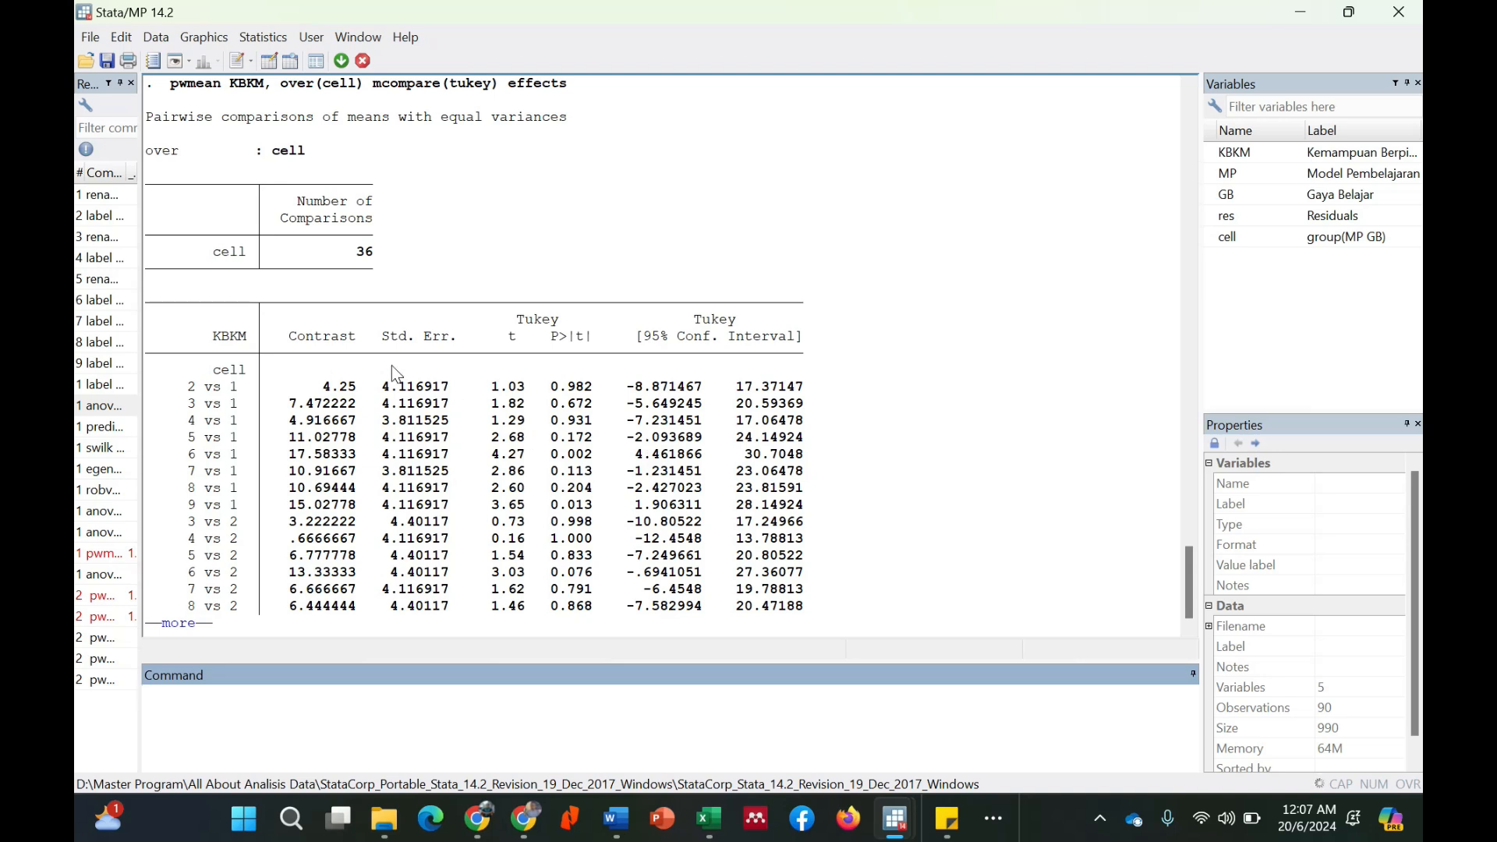
Step: Look back through the earlier ANOVA, robvar and Shapiro-Wilk output and return to the cell comparisons
scroll(435, 298, "up", 1)
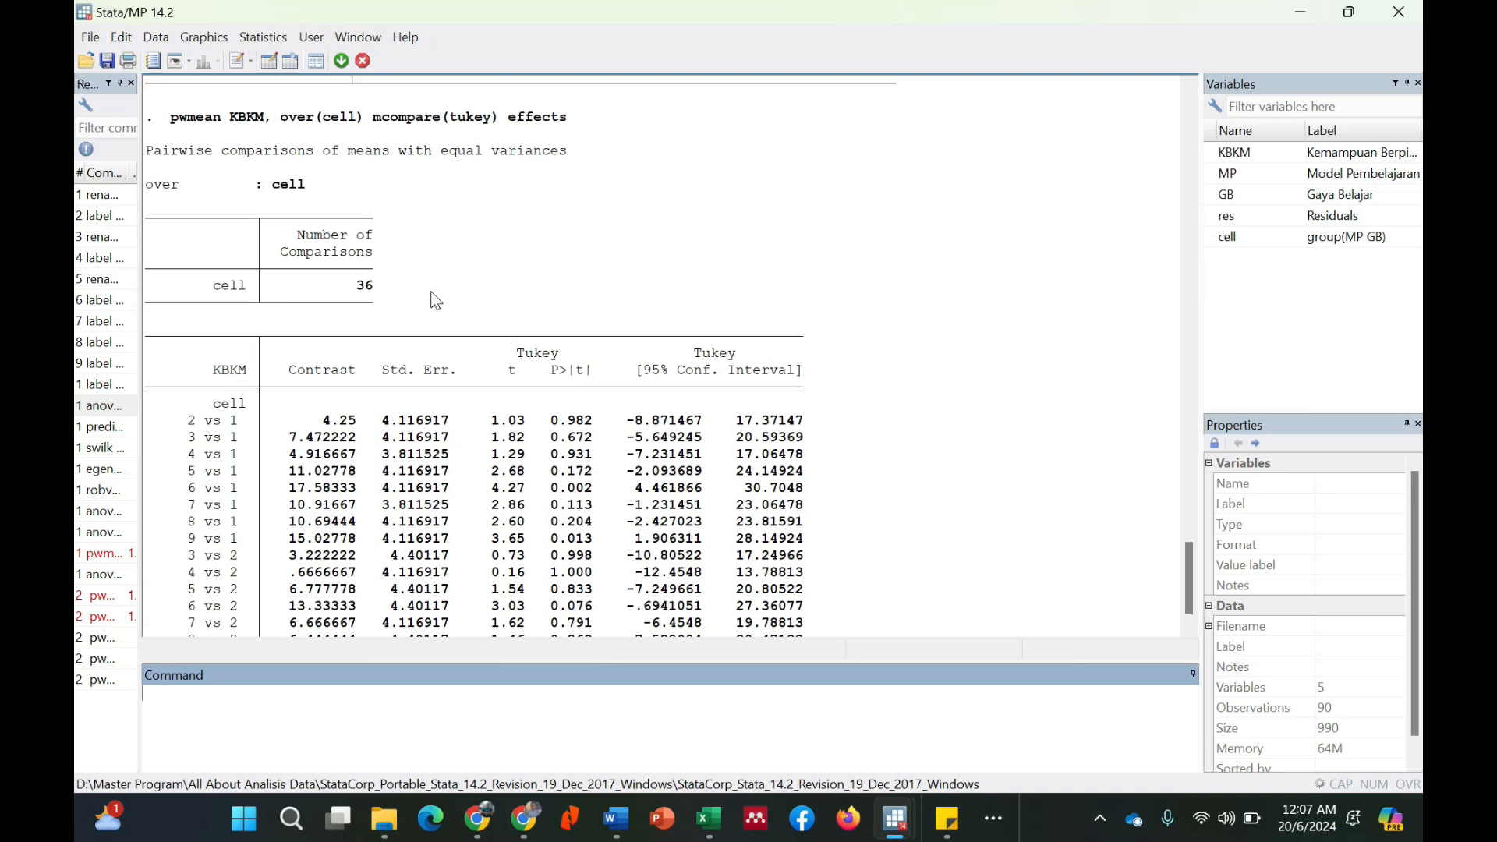
left_click_drag(1190, 581, 1150, 310)
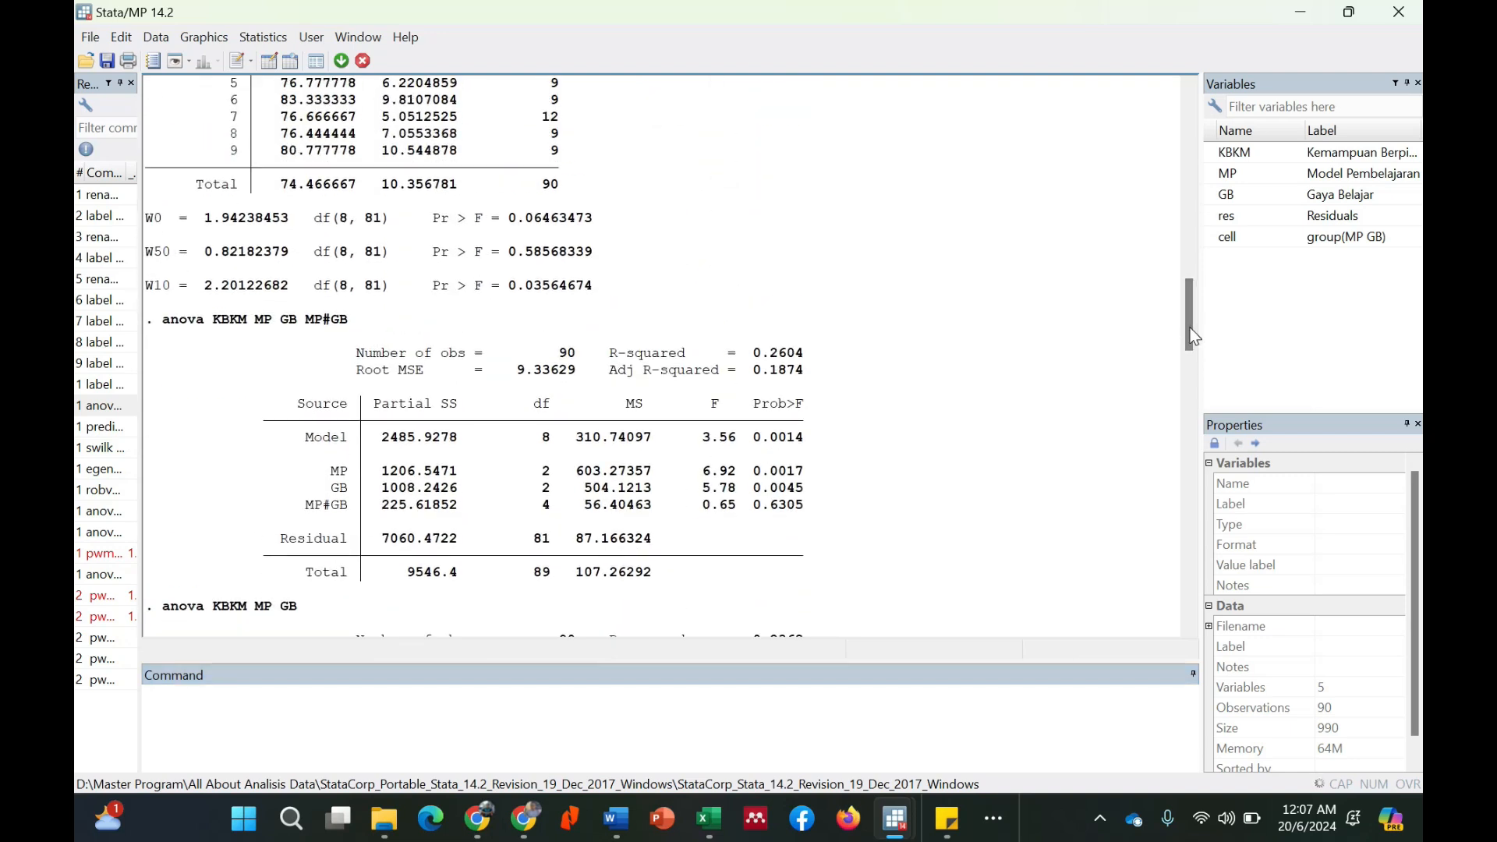
left_click_drag(1191, 337, 1169, 259)
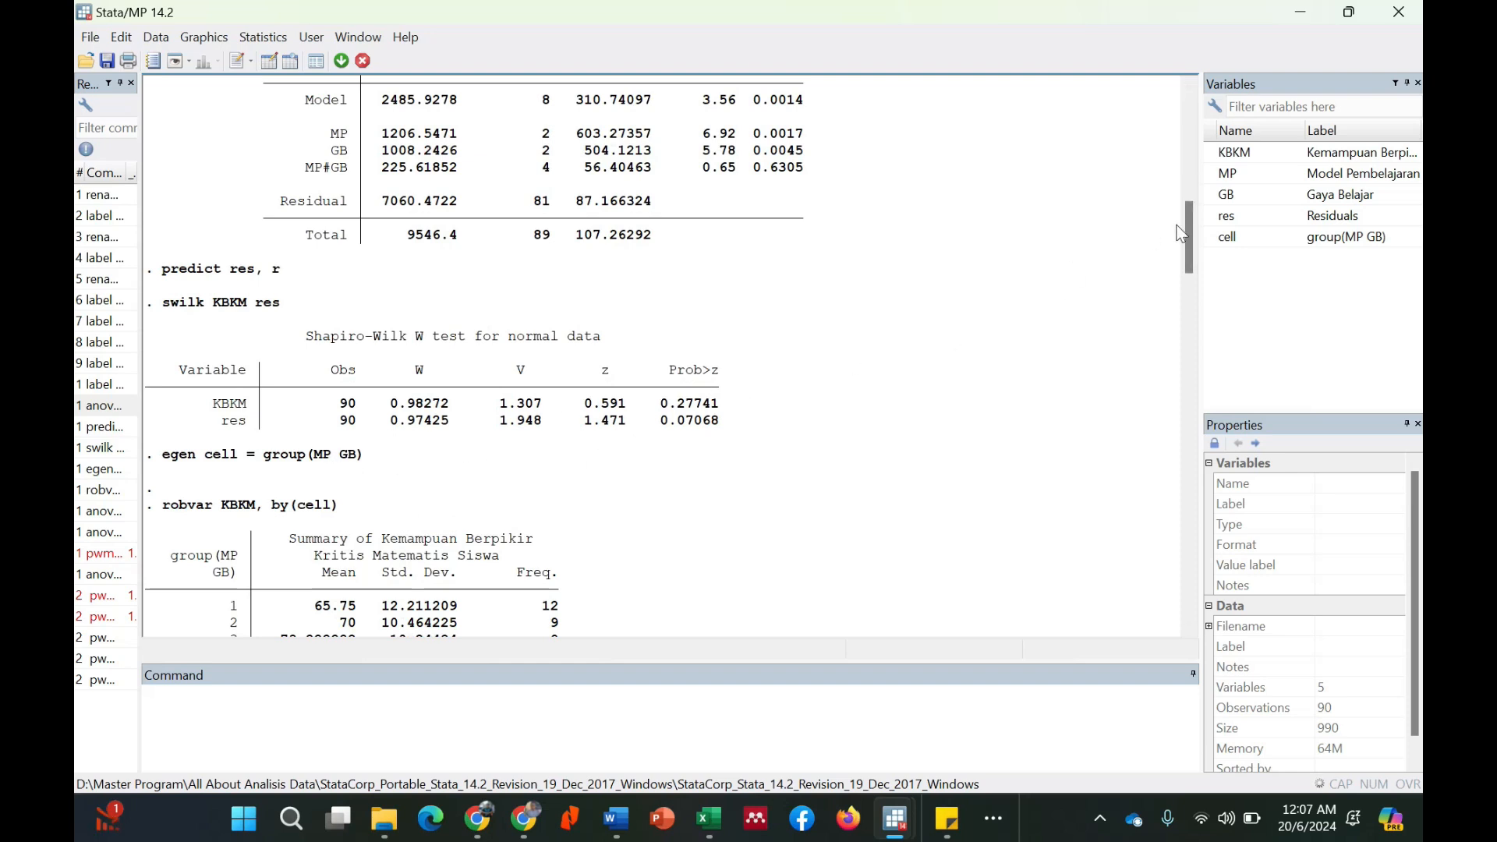
left_click_drag(1186, 234, 1182, 597)
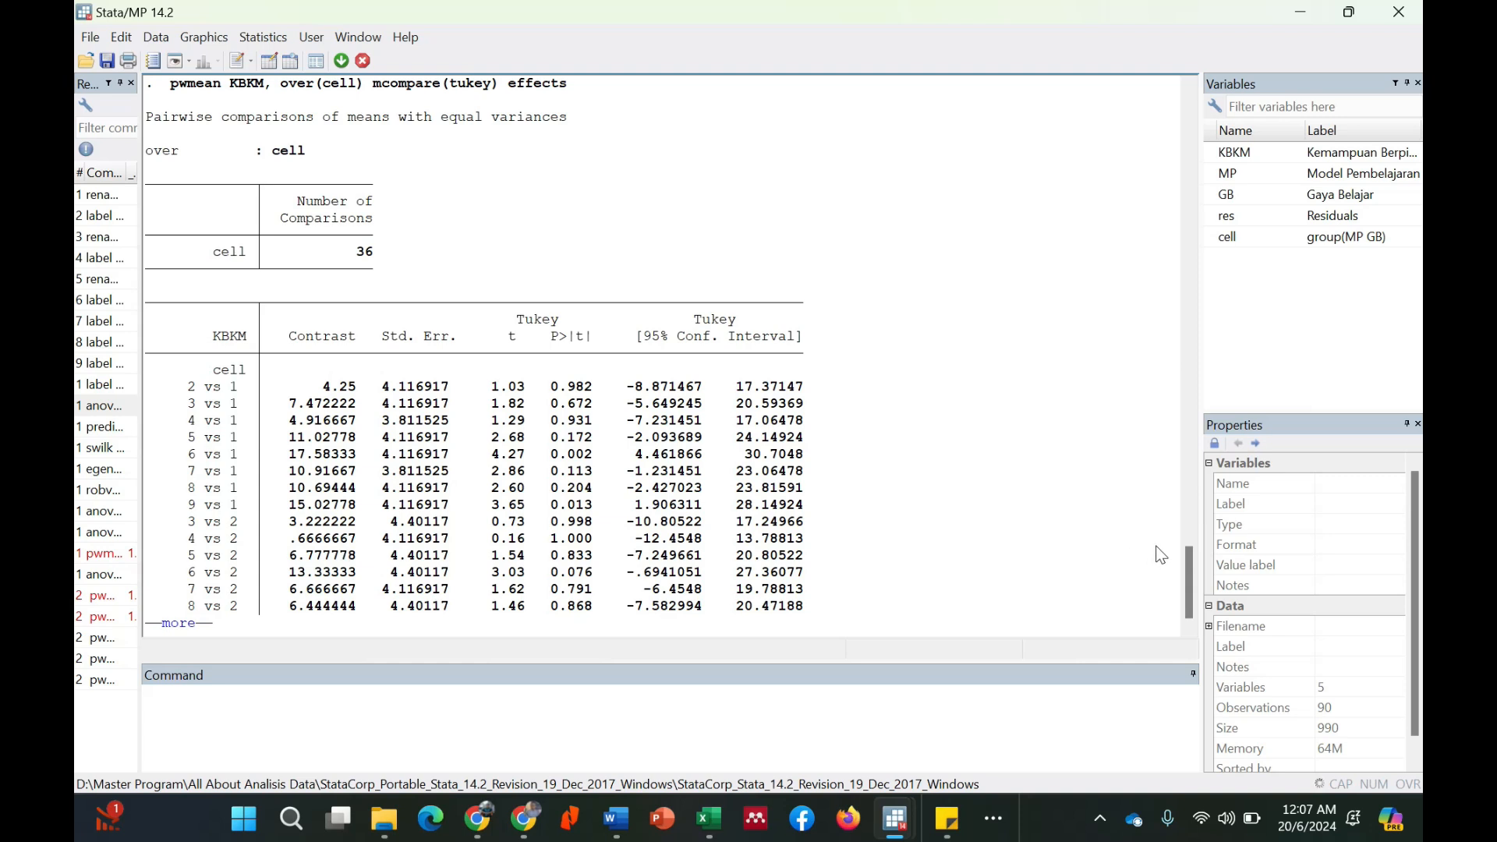
Step: Examine the Tukey contrasts, p-values and confidence intervals in the MP, GB and cell comparison tables
scroll(1185, 554, "up", 6)
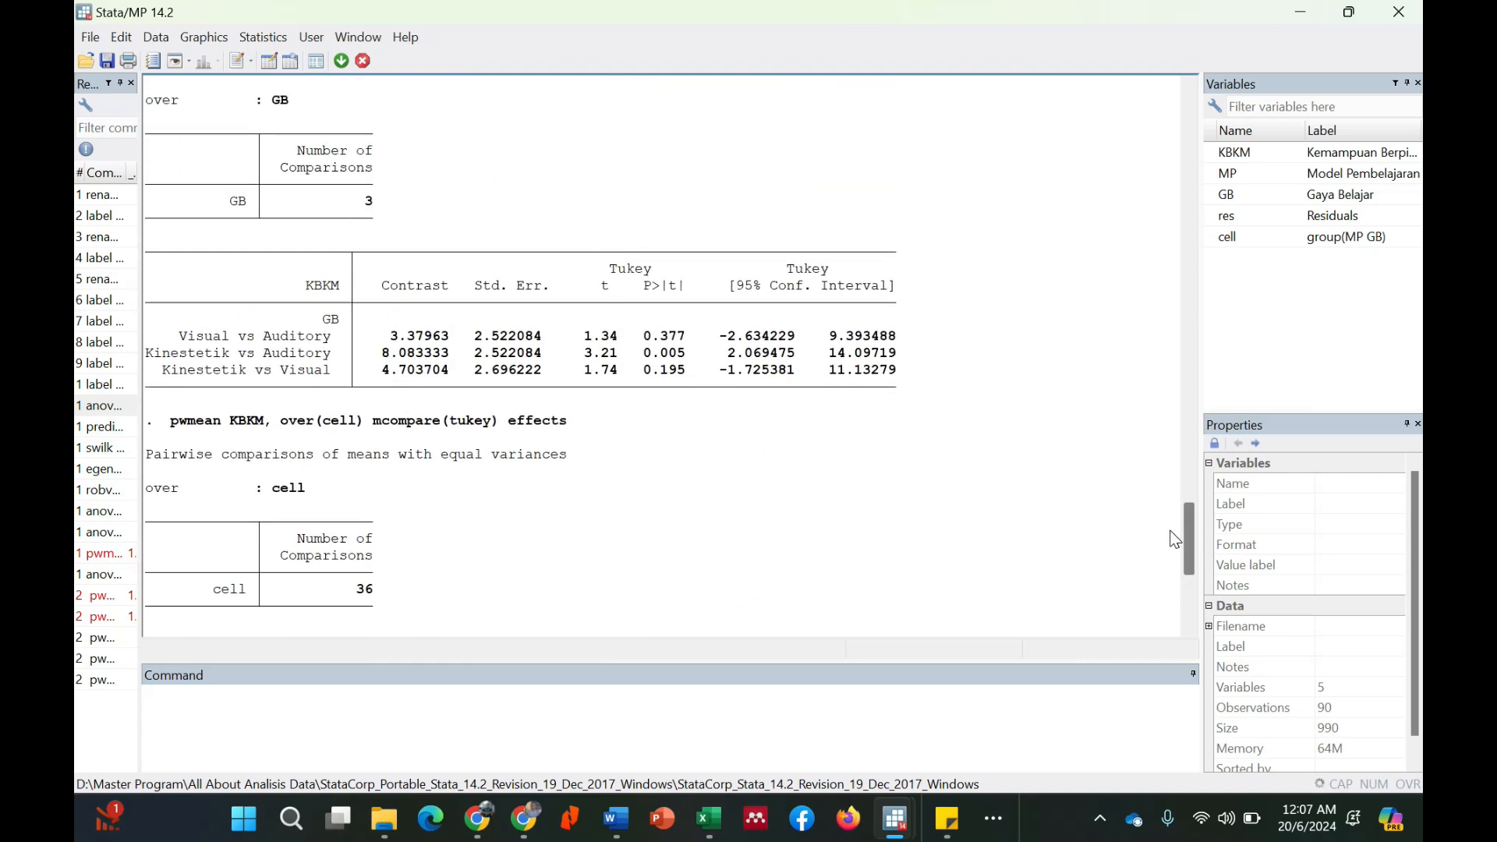
scroll(1173, 537, "up", 1)
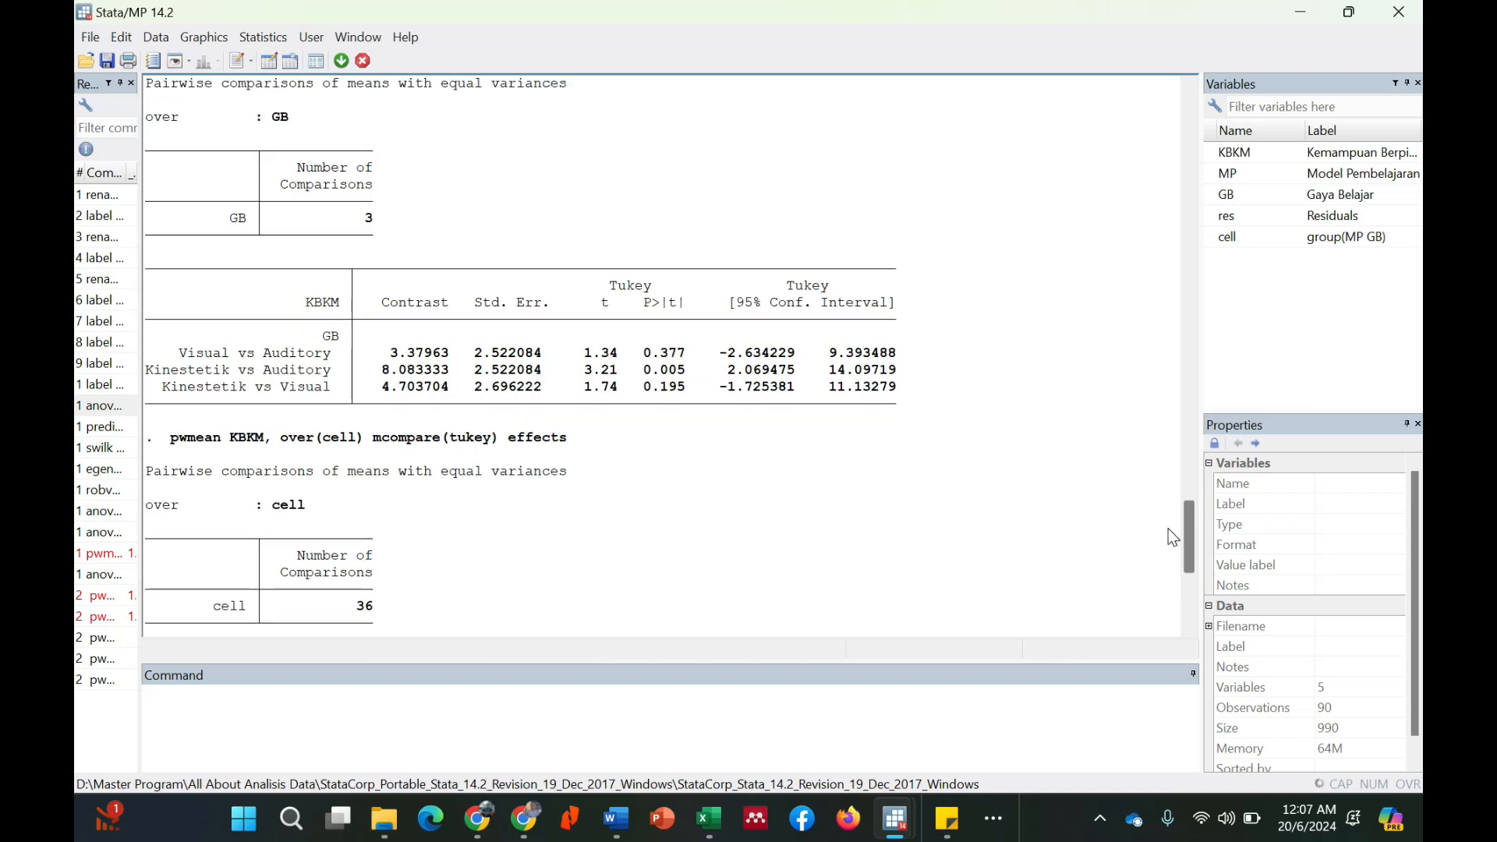
scroll(1167, 550, "down", 2)
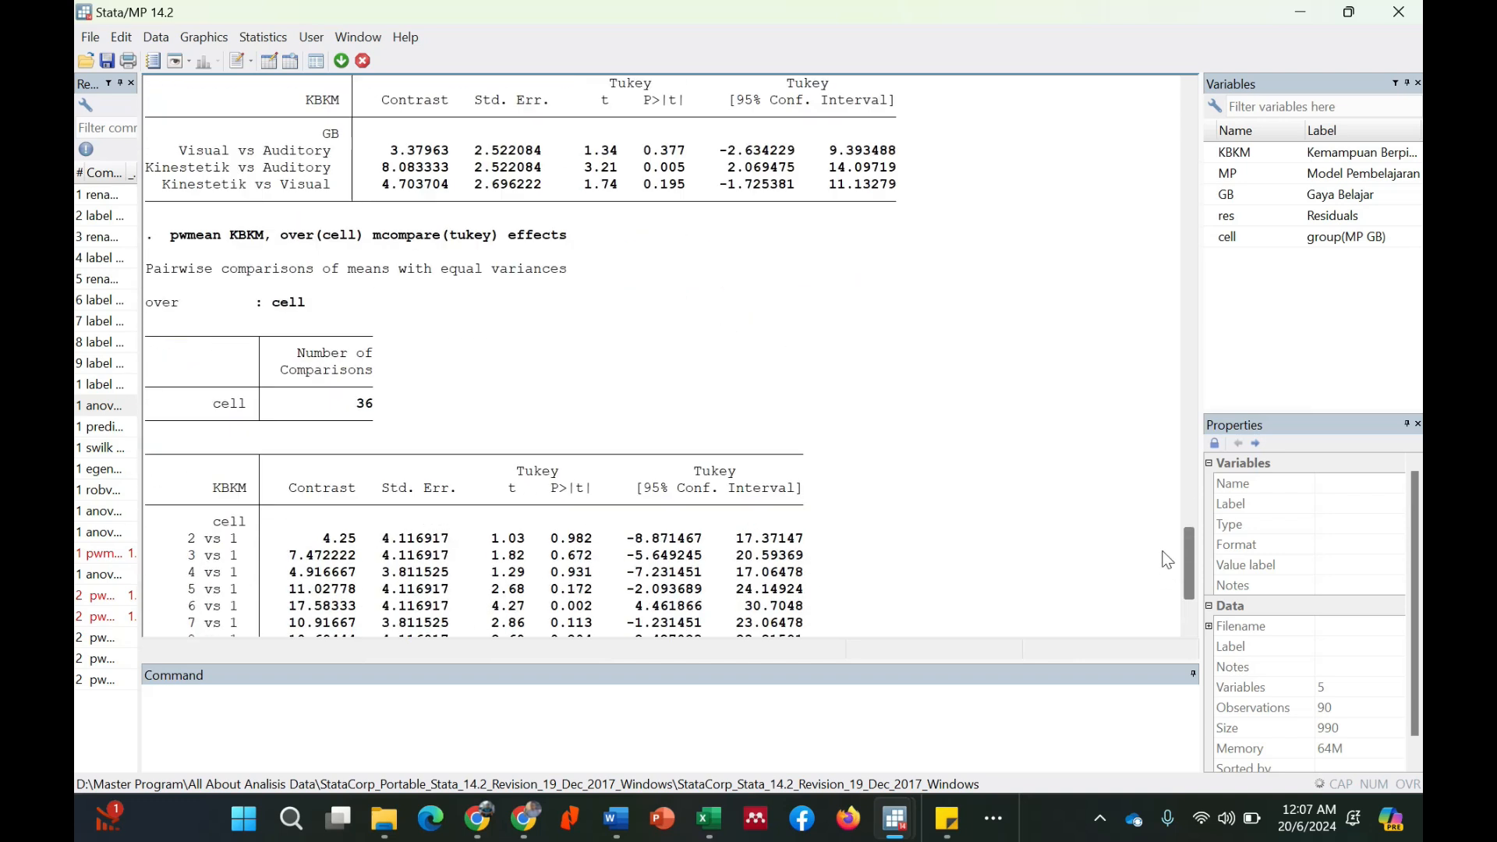
scroll(1157, 507, "up", 5)
scroll(1145, 499, "up", 1)
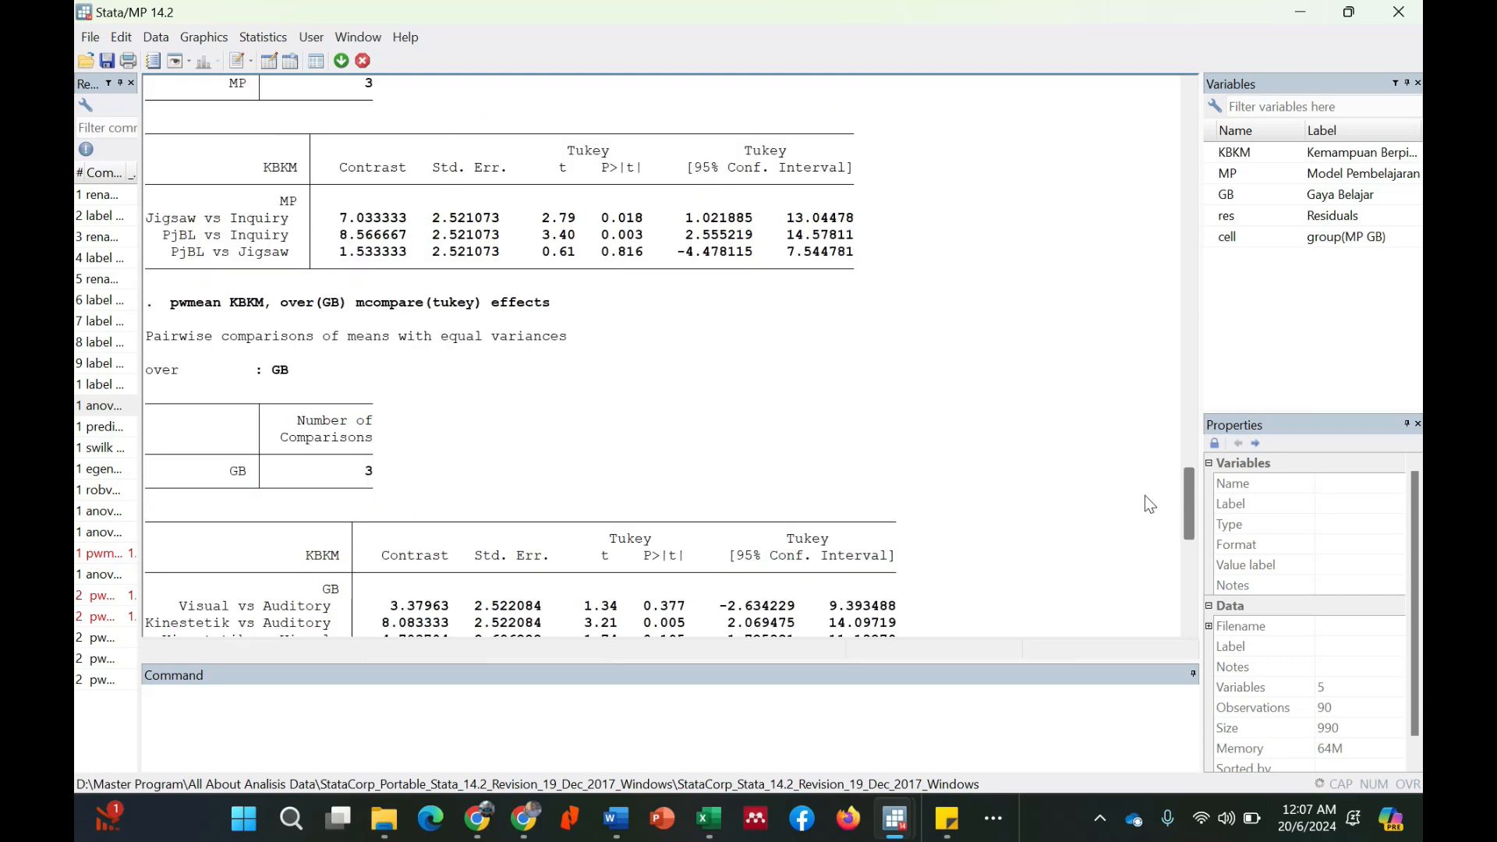
scroll(1146, 546, "down", 8)
scroll(1144, 557, "down", 4)
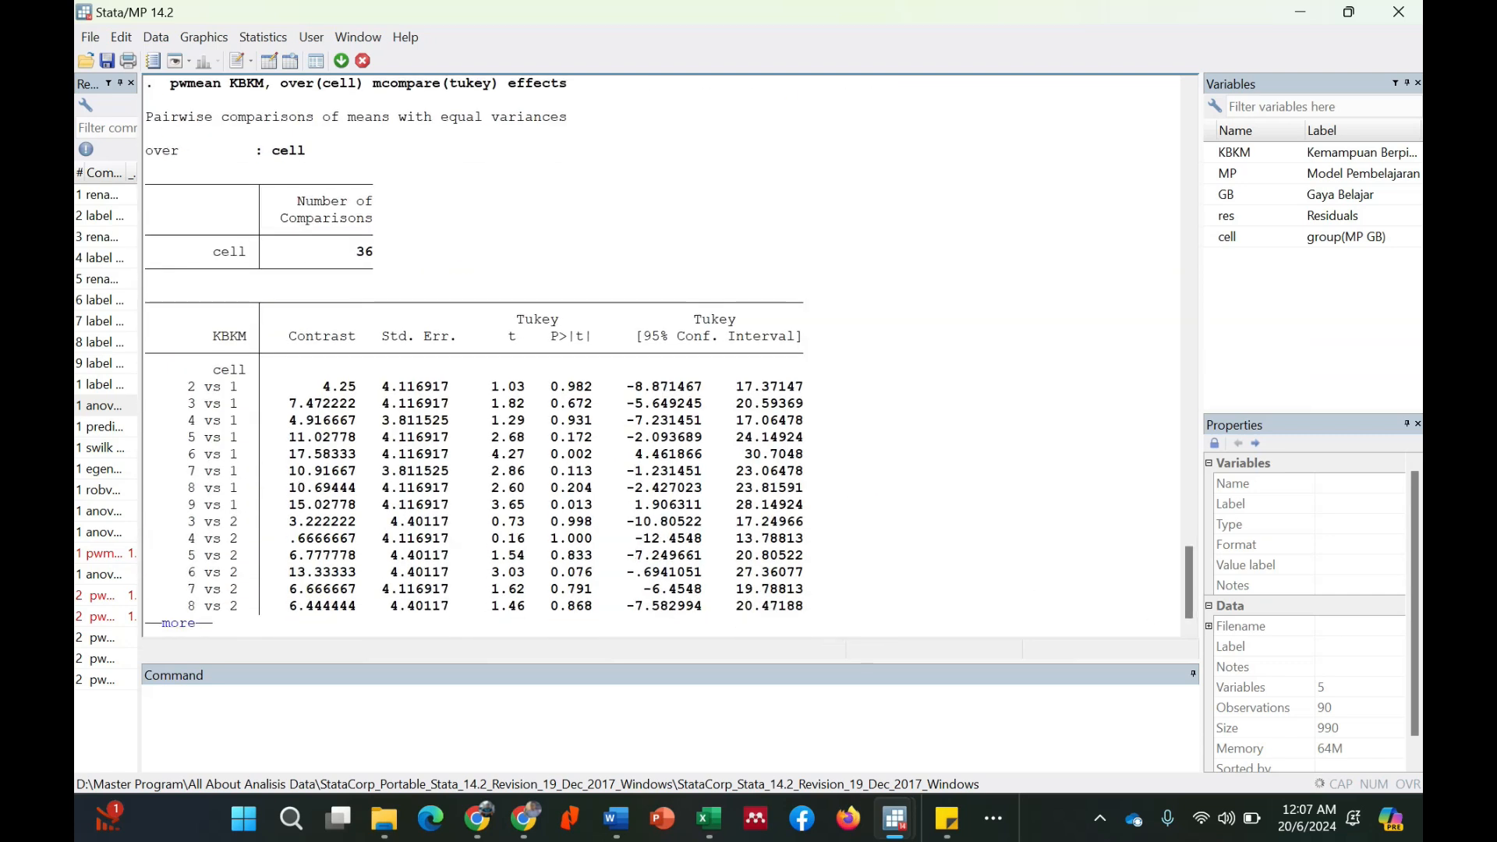
left_click(858, 714)
scroll(462, 600, "up", 9)
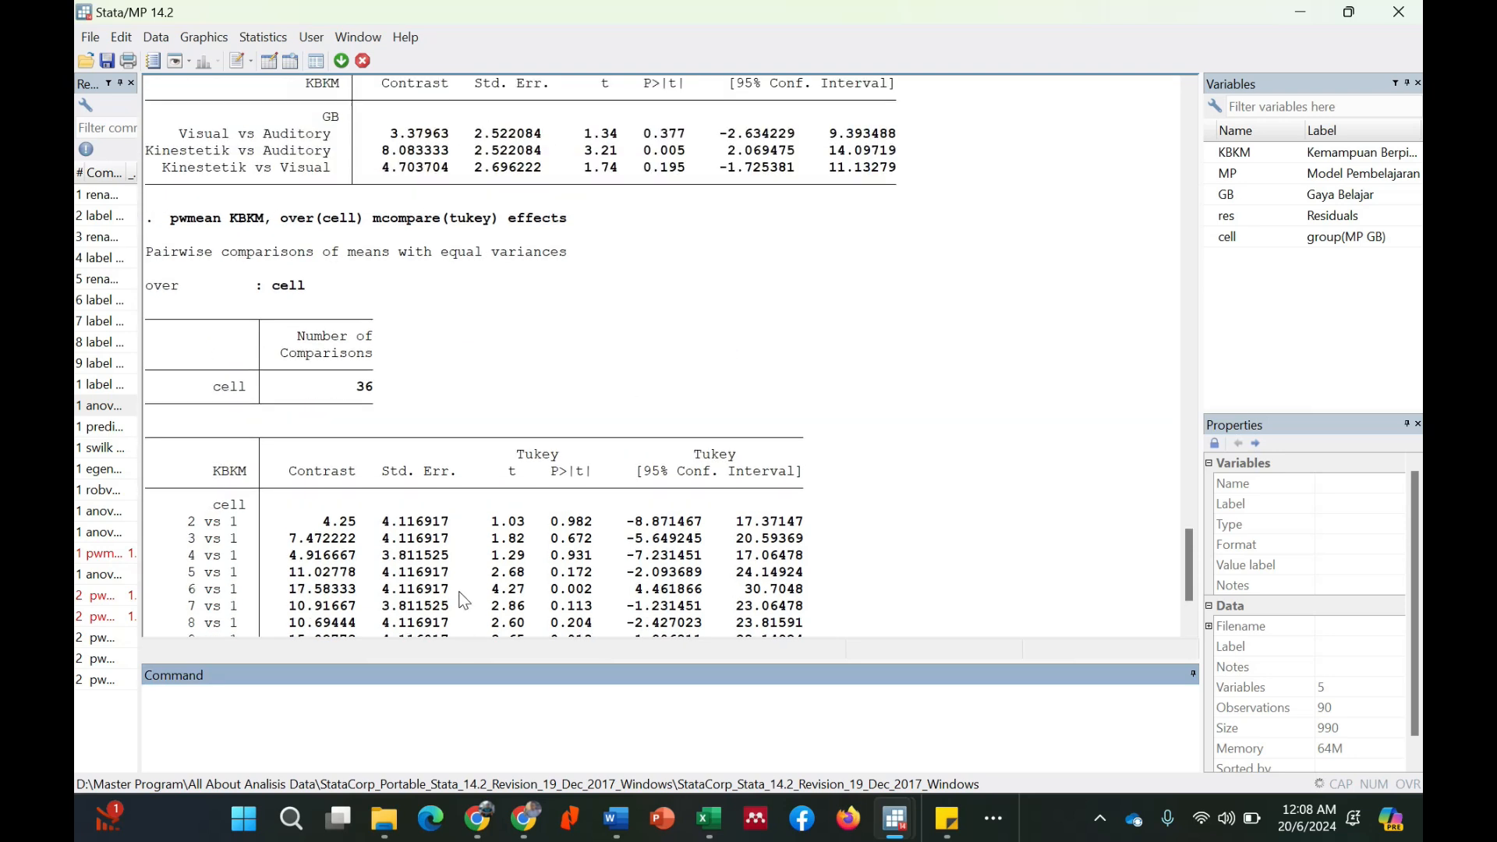
scroll(396, 392, "up", 3)
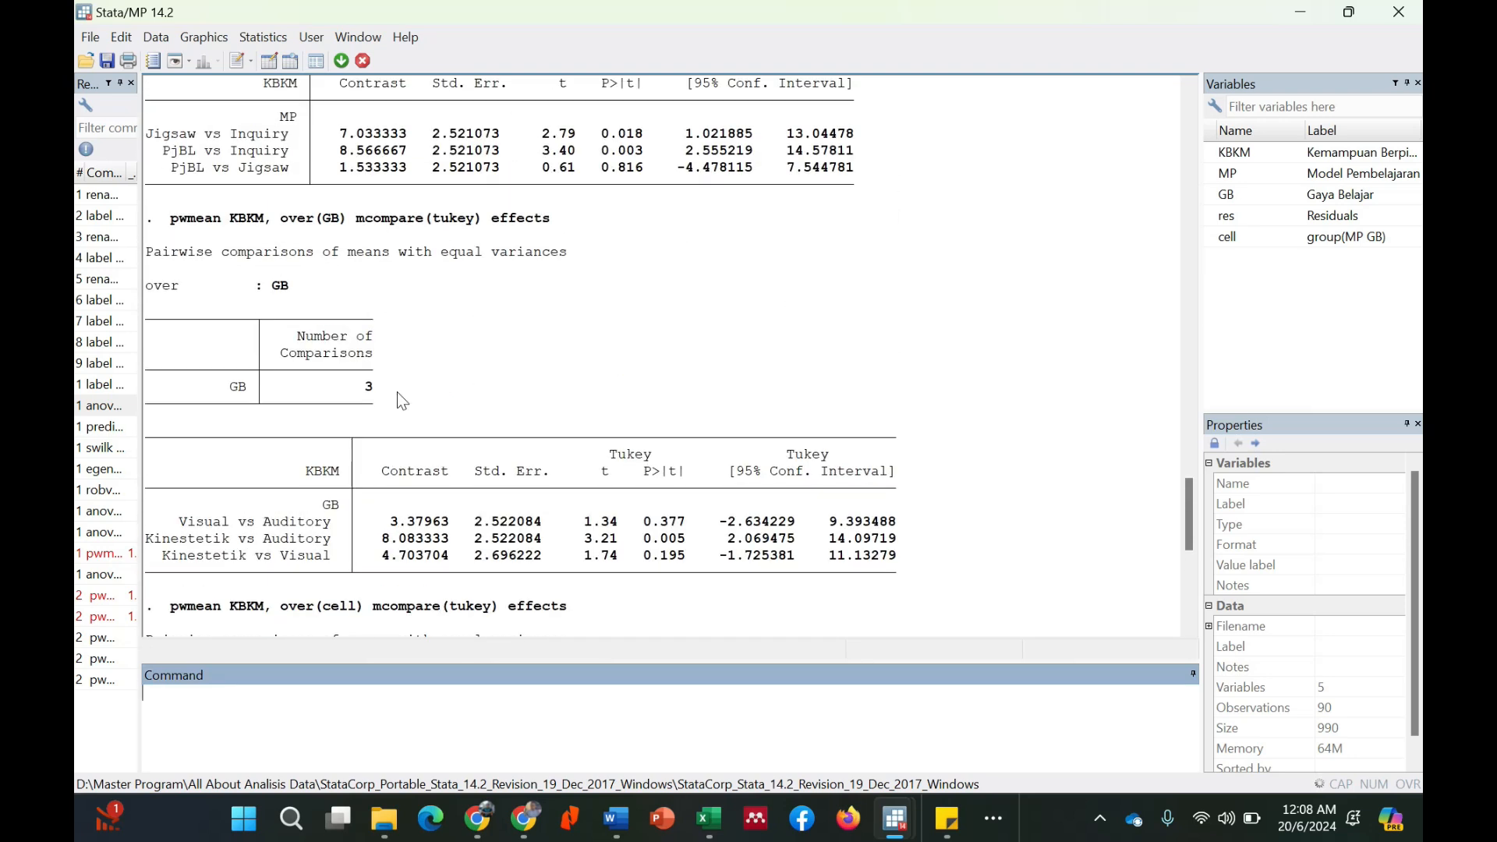
scroll(402, 400, "up", 1)
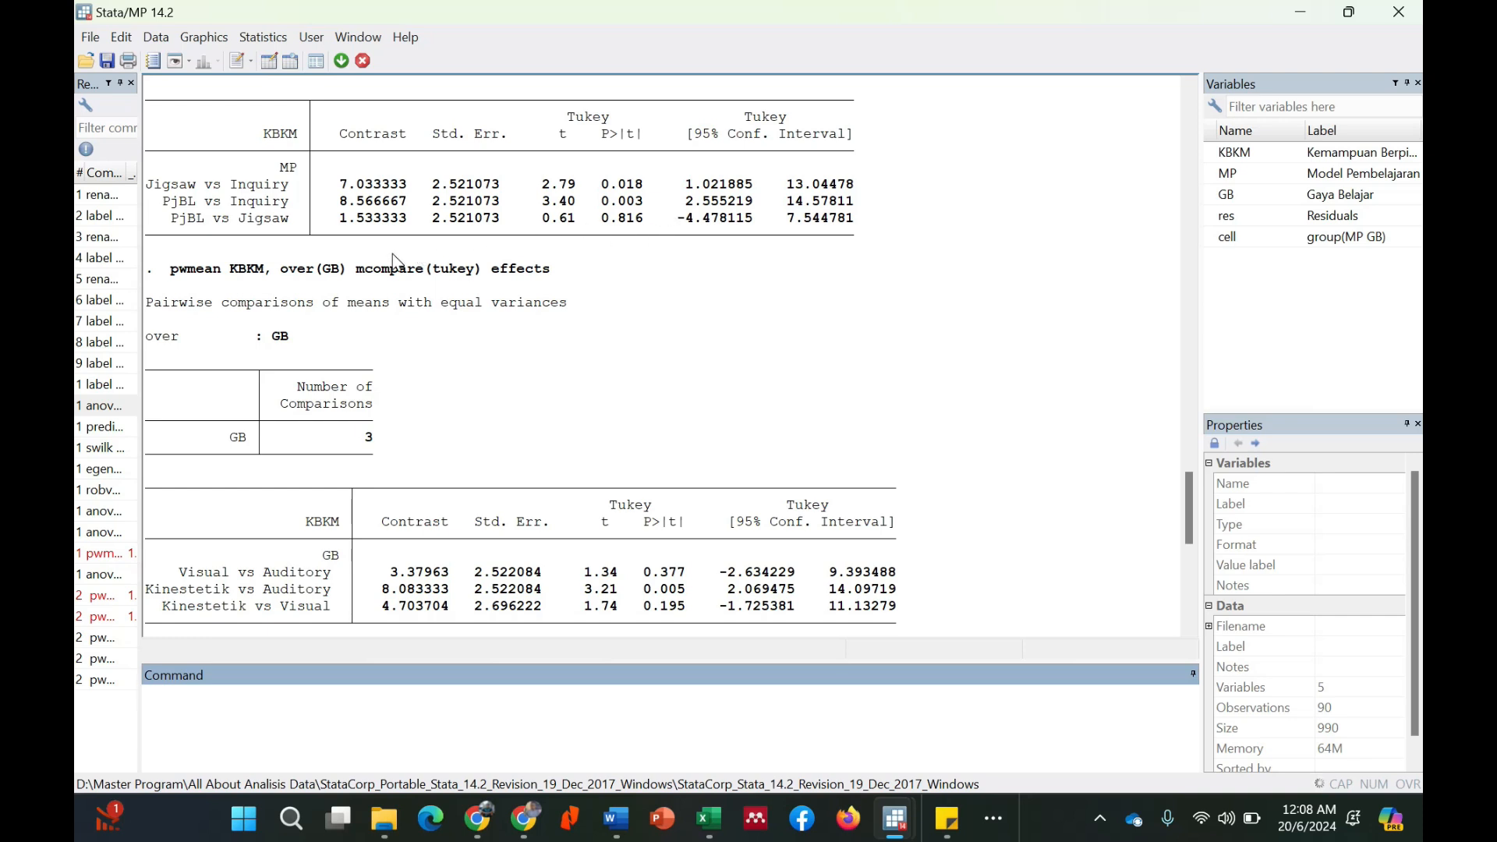
scroll(711, 465, "down", 1)
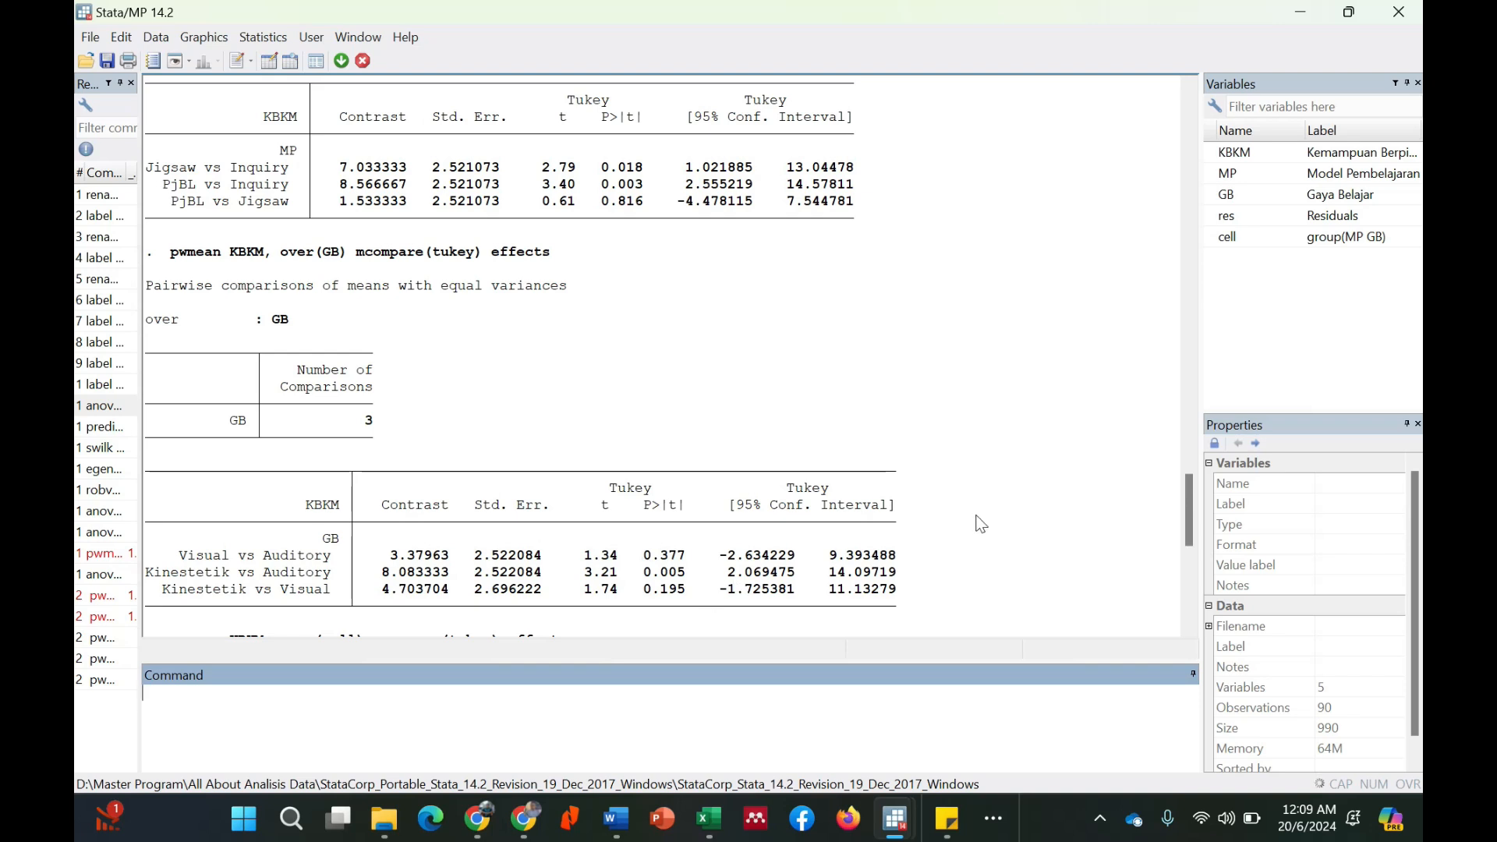
scroll(1191, 538, "down", 2)
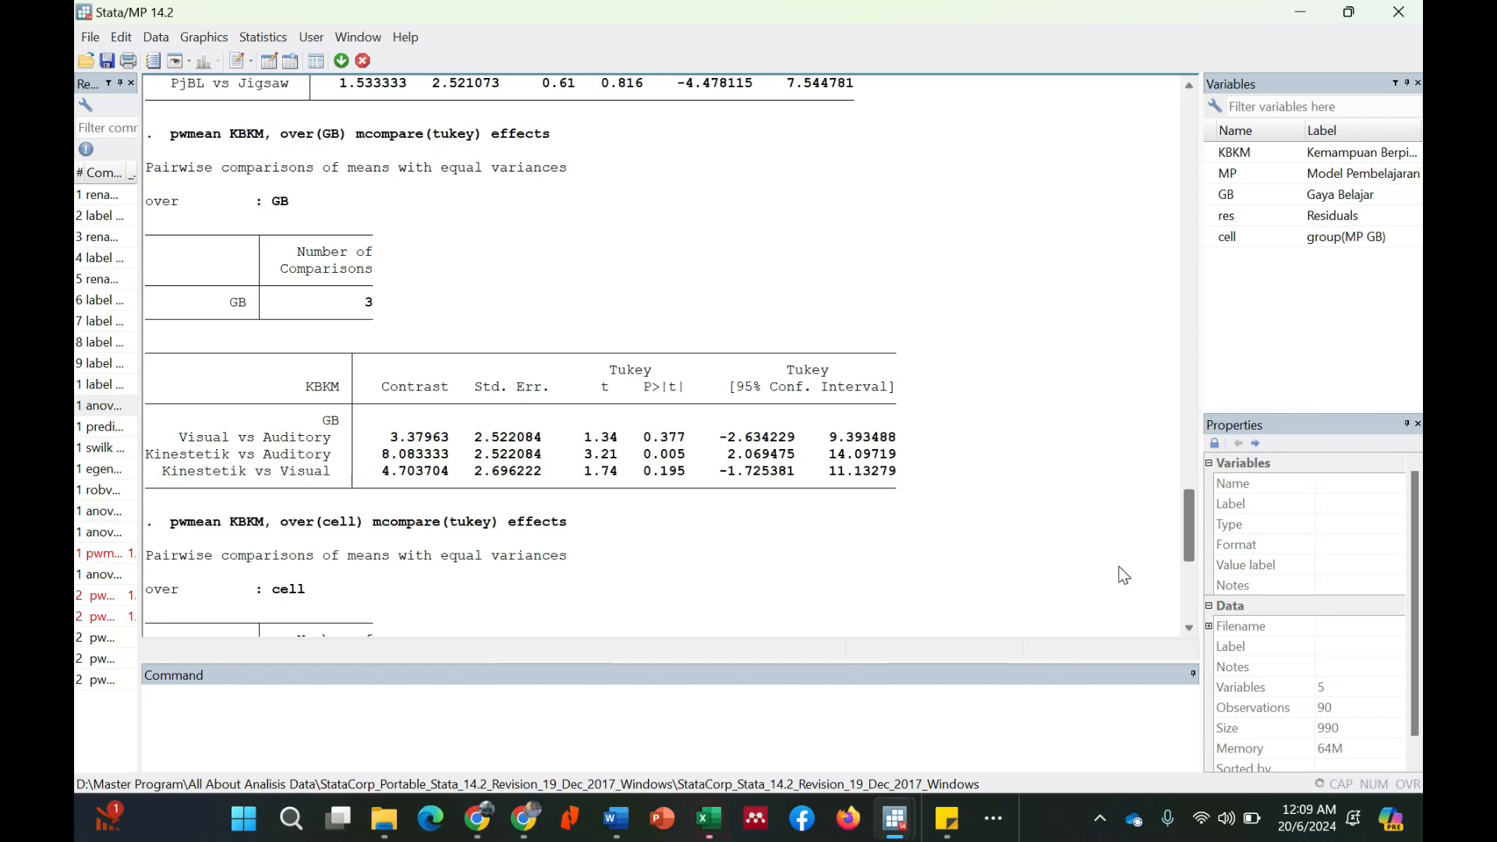
Step: Run the two-way ANOVA of KBKM on MP, GB and MP#GB with partial sums of squares
left_click_drag(1190, 548, 1205, 613)
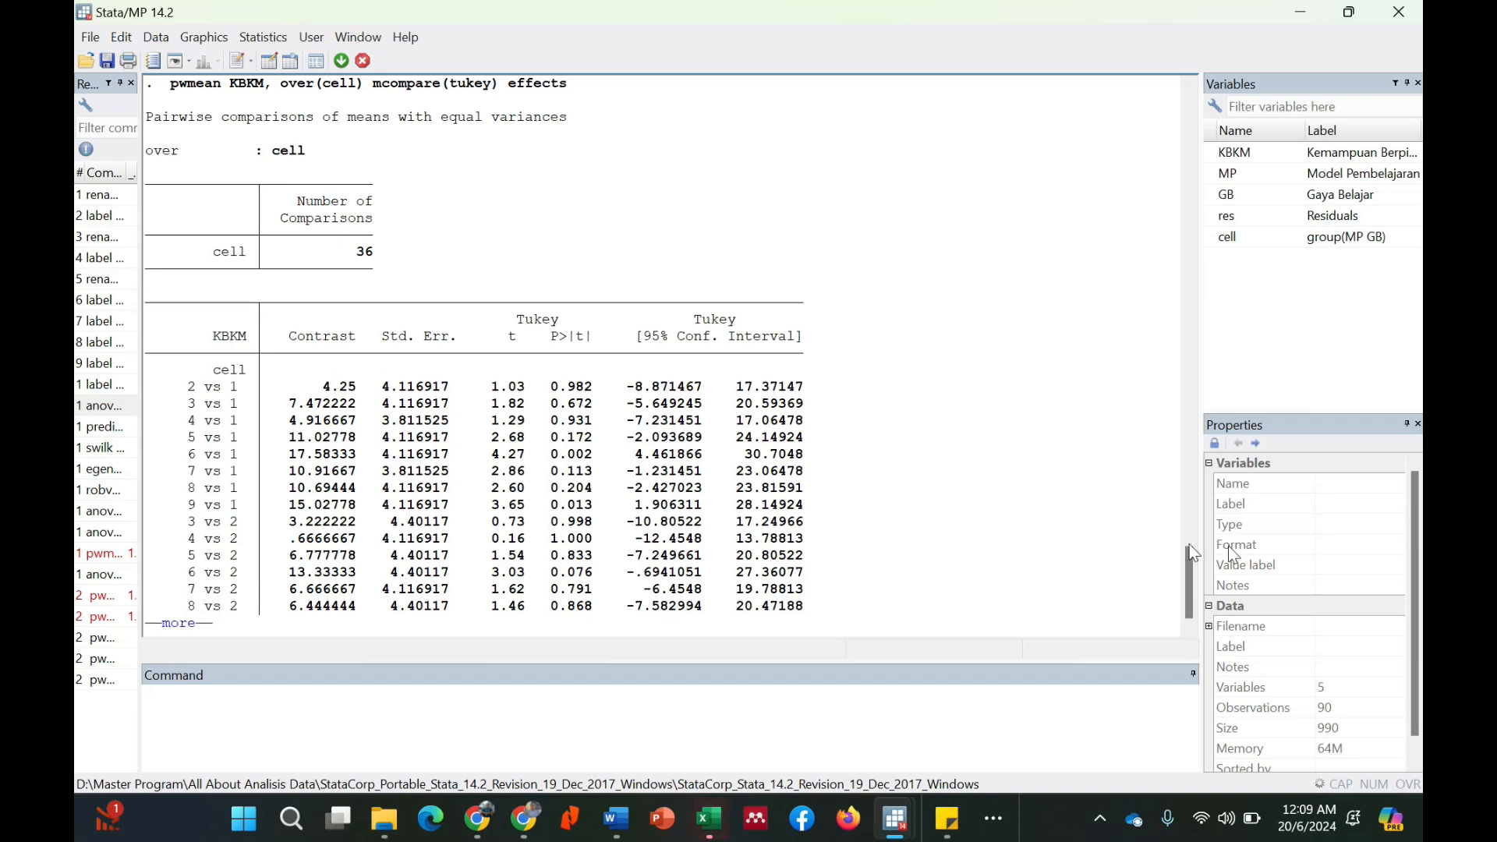
left_click_drag(1188, 586, 1164, 522)
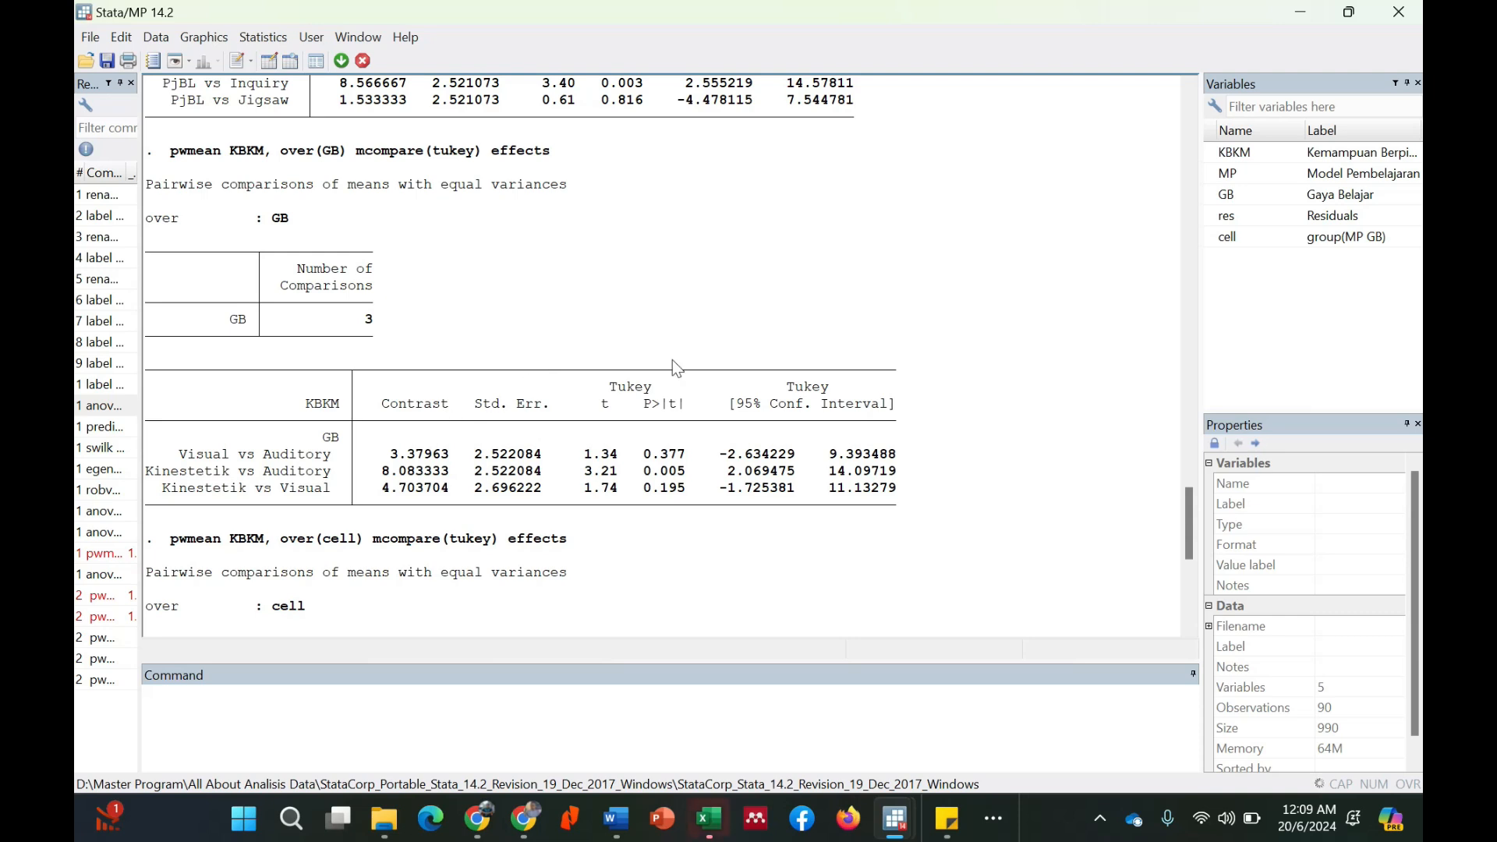
scroll(694, 365, "up", 1)
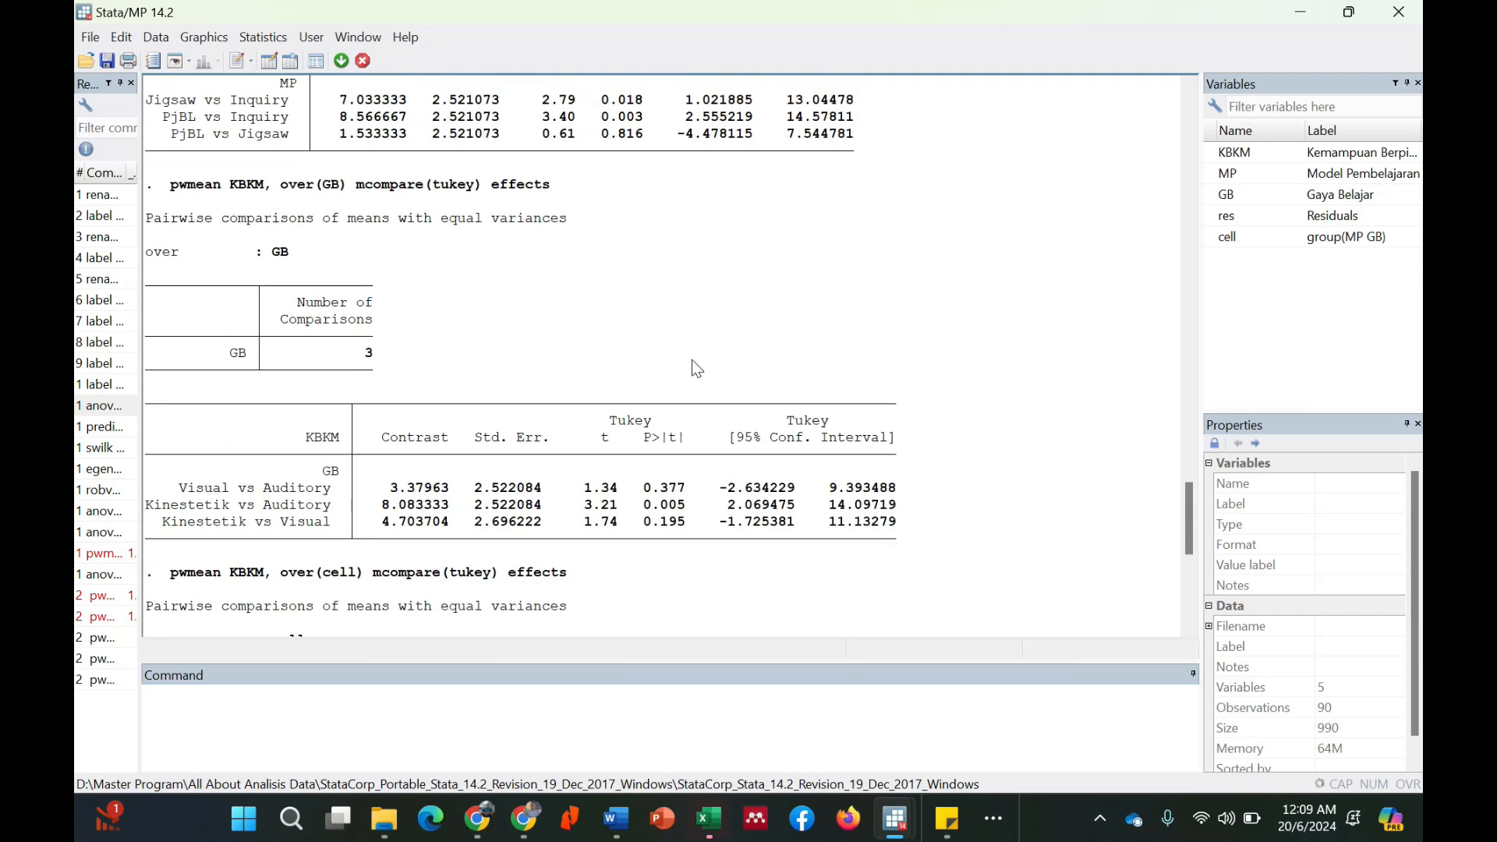
left_click(263, 37)
mouse_move(340, 86)
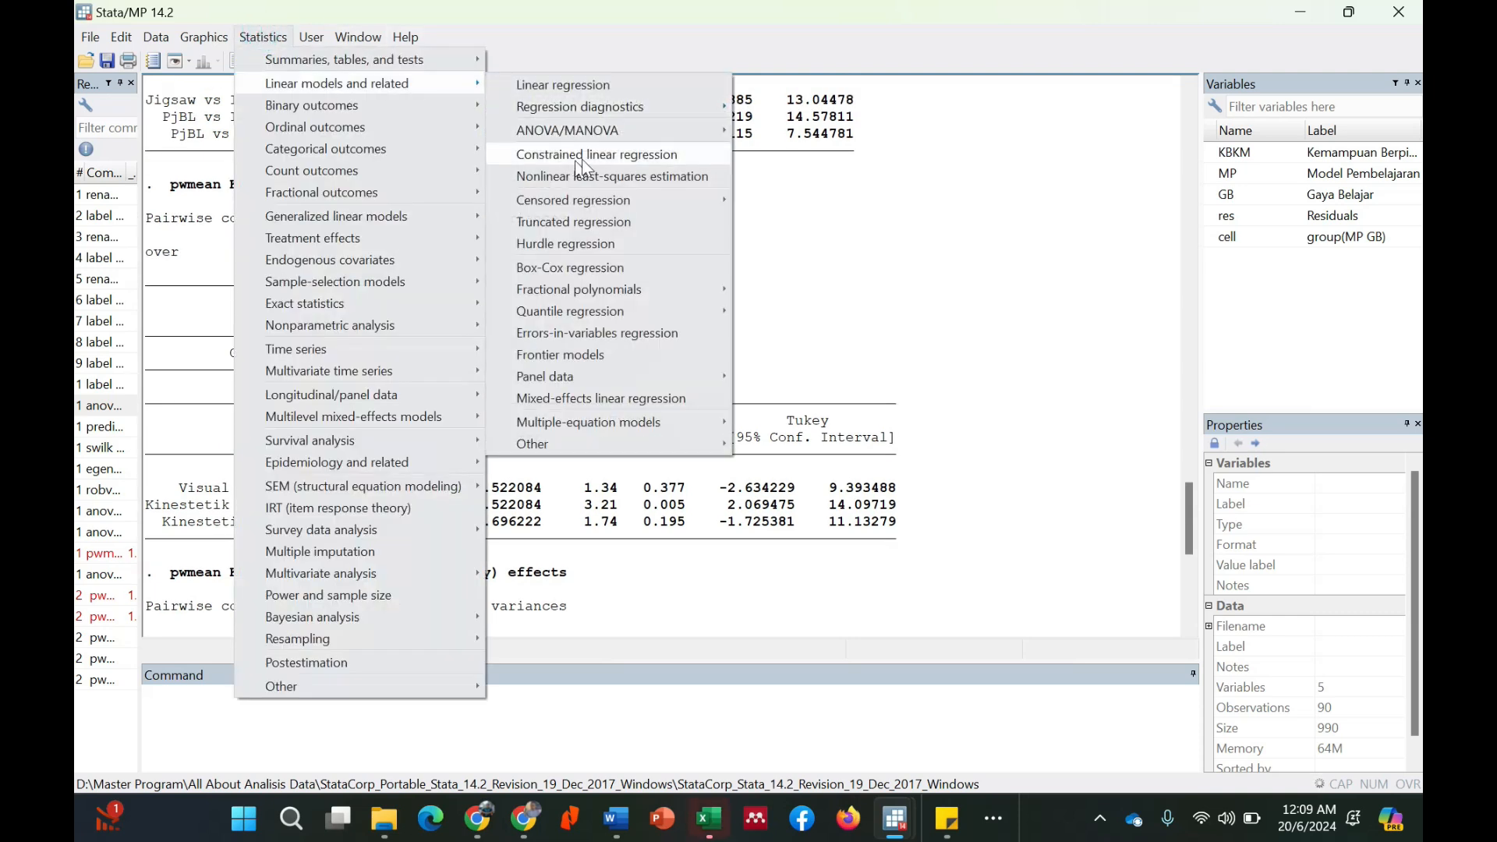
mouse_move(622, 134)
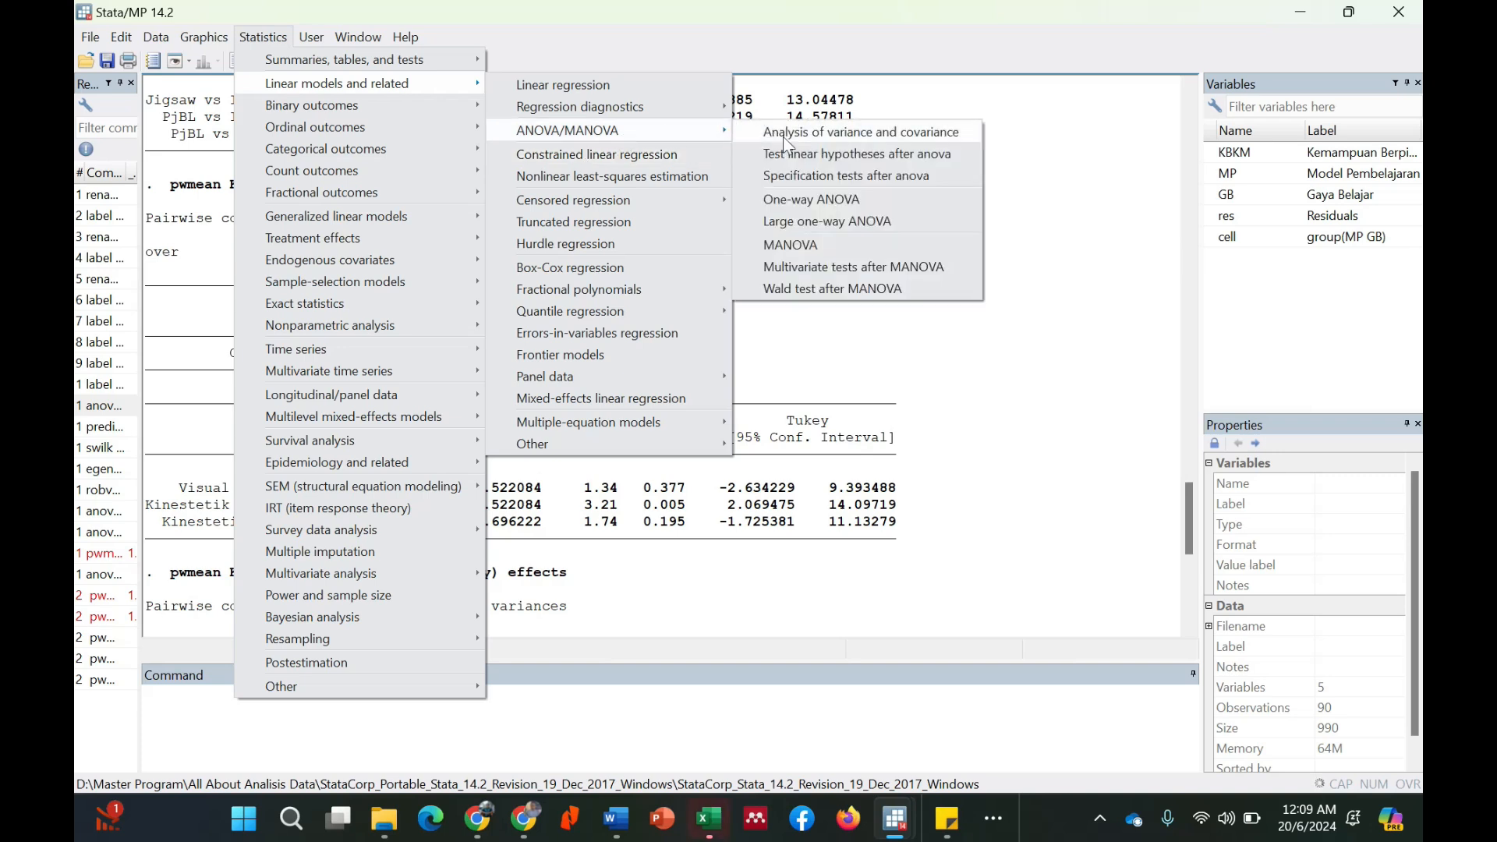
left_click(826, 133)
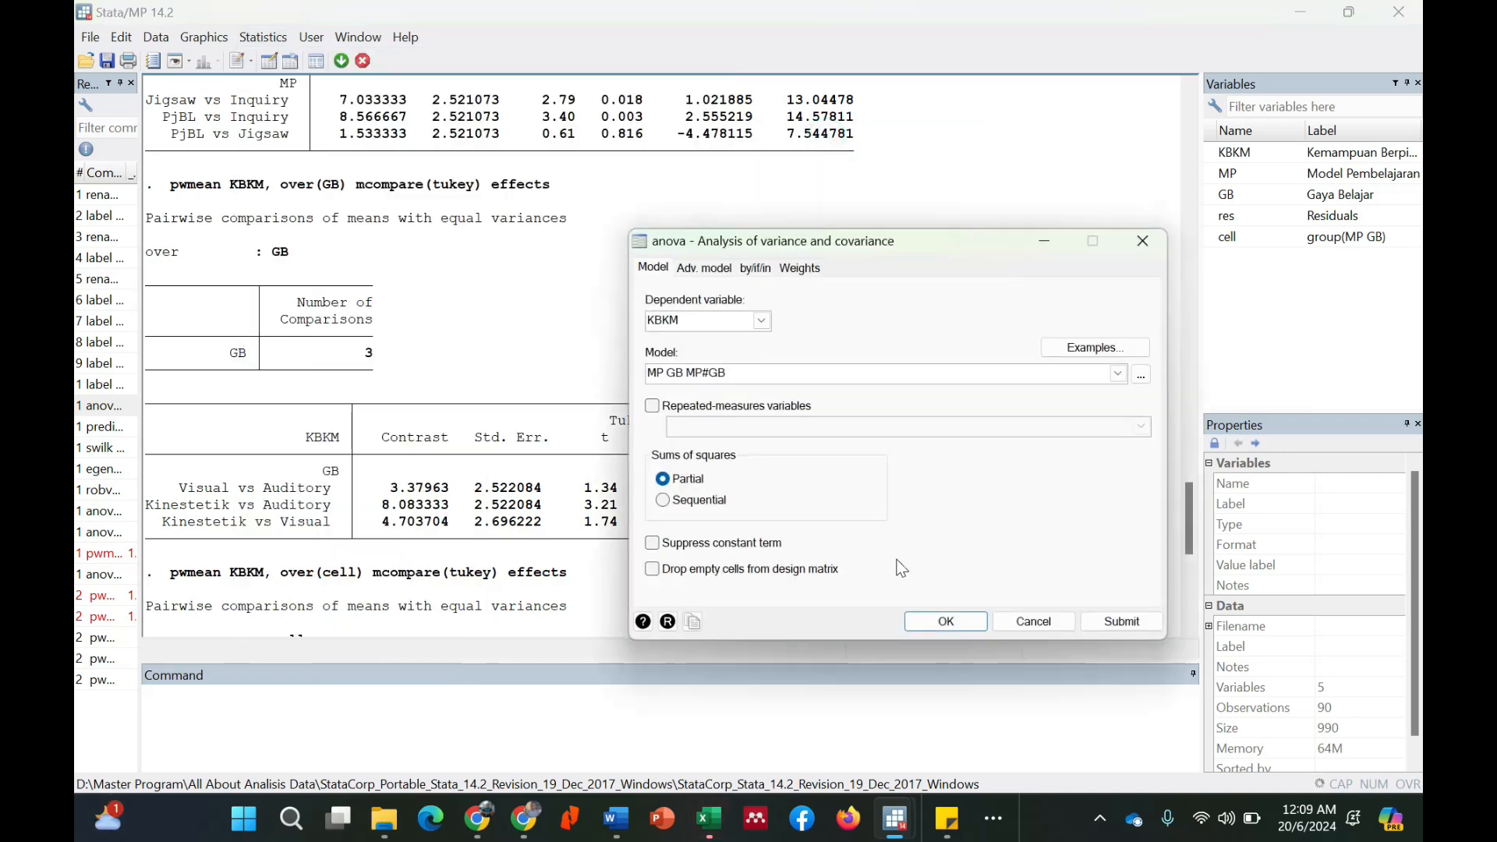
left_click(943, 615)
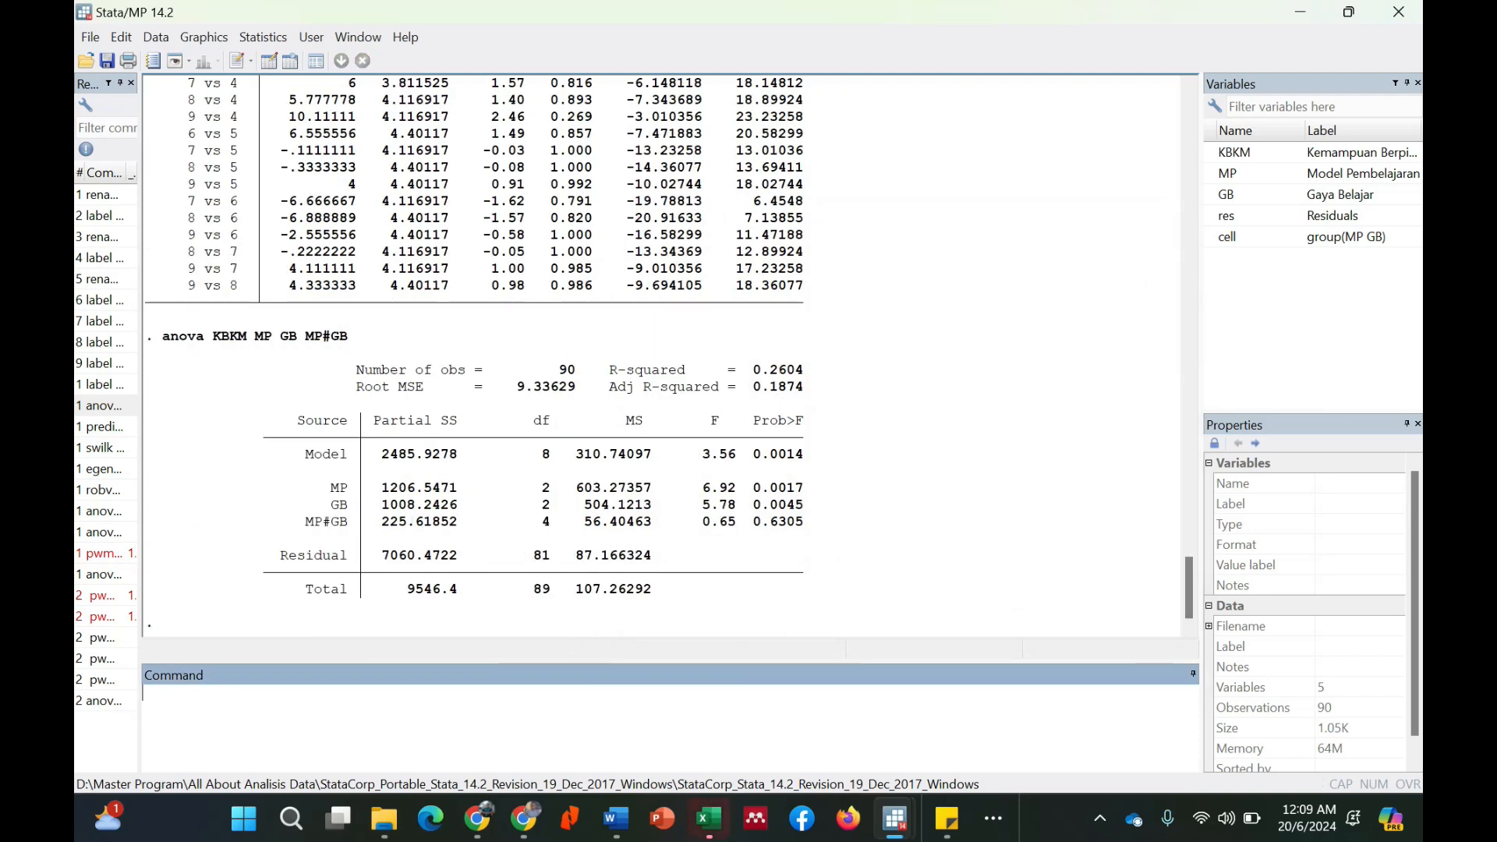
Step: Try to run the Tukey comparison "pwmean KBKM, over(MP, GB) mcompare(tukey) effects"
type("pwmean KBKM, over(MP, GB) mcompare(tukey) effects")
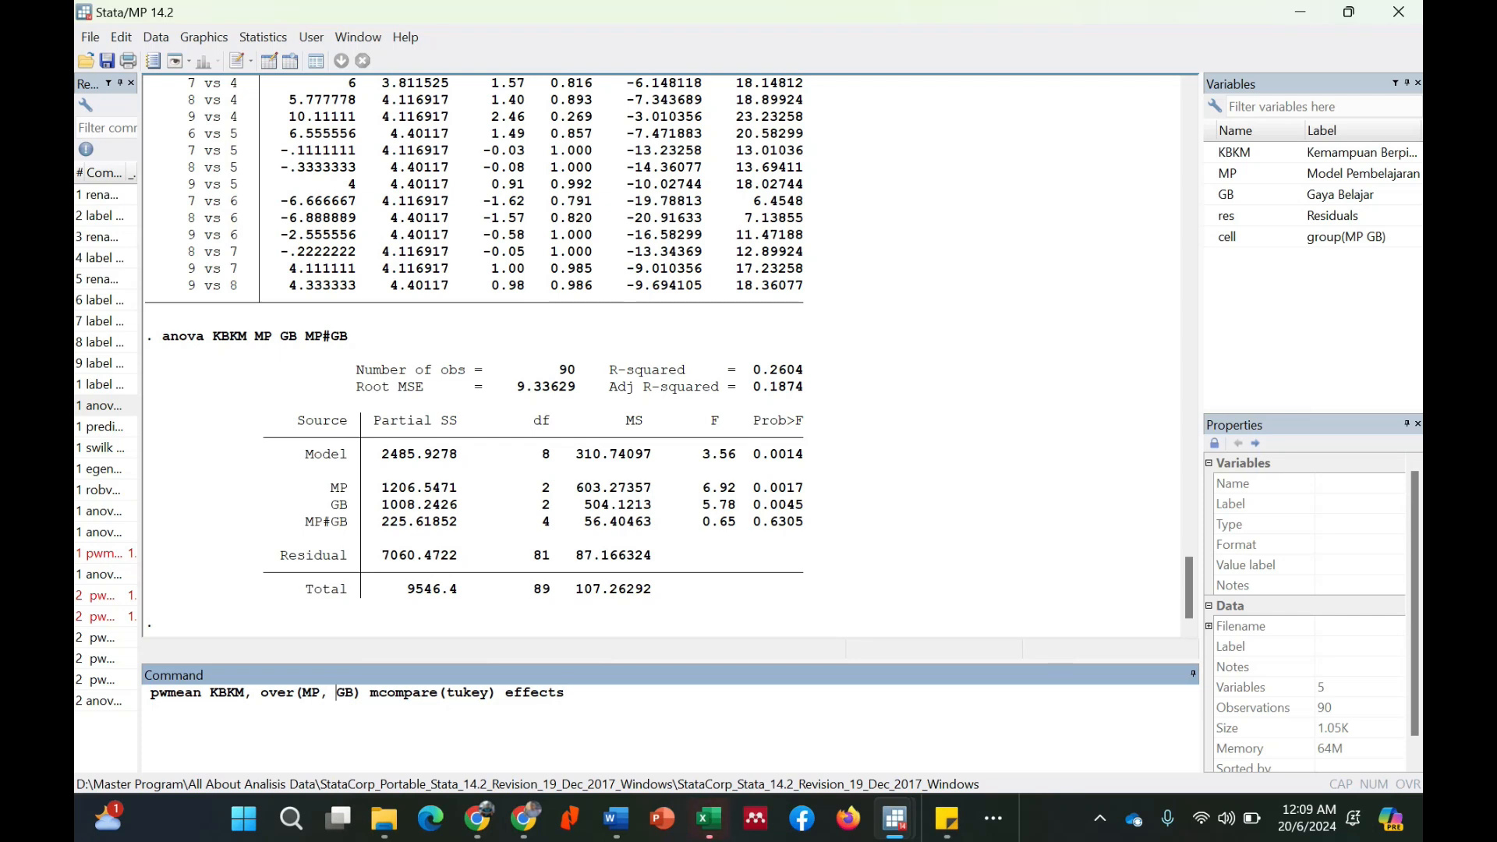
key("shift+Left")
key("shift+Left")
key("End")
key("Return")
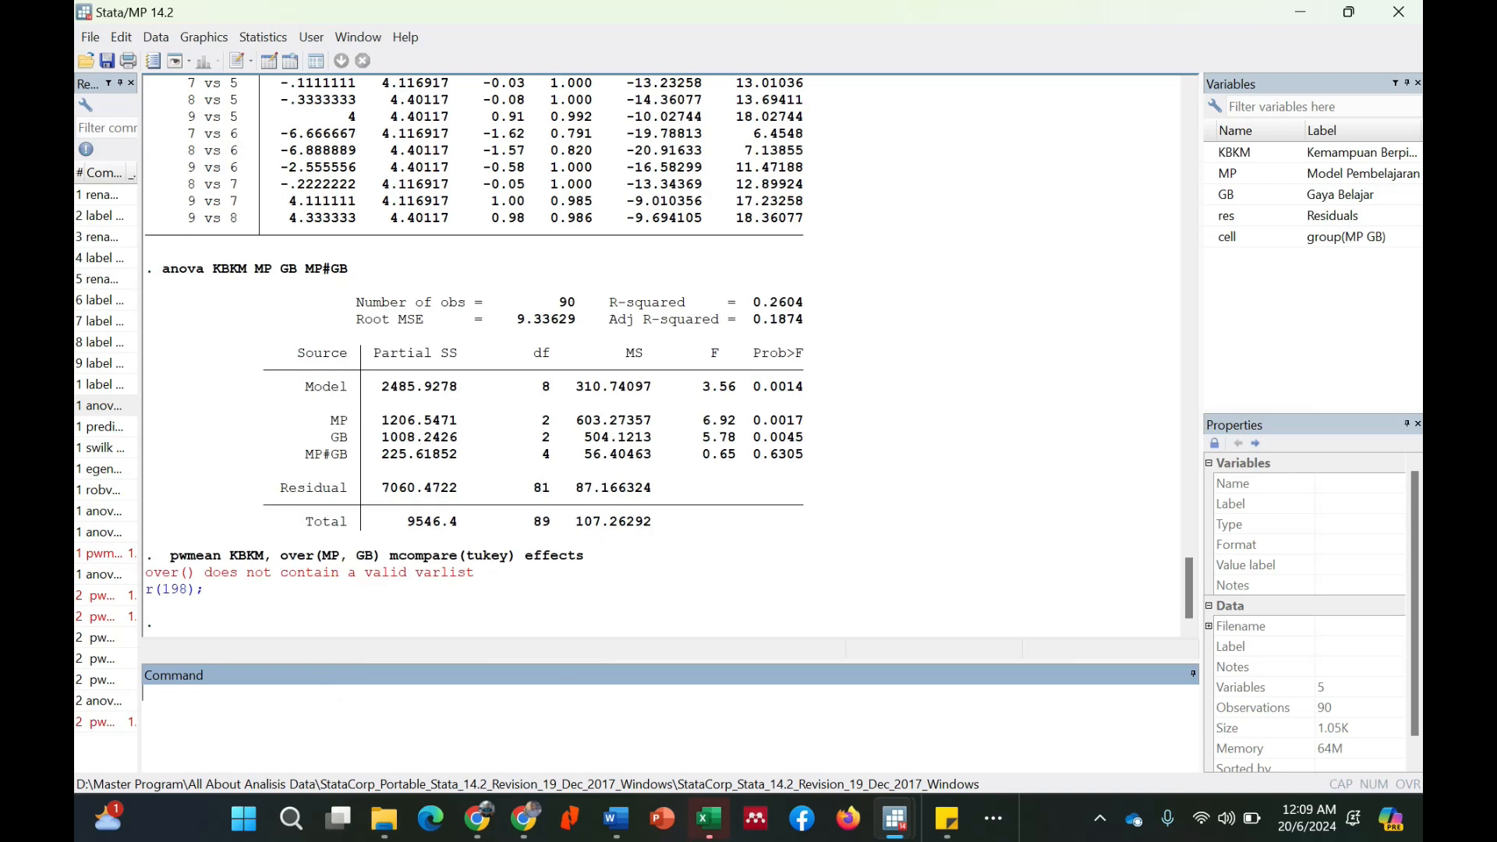
Step: Recall the pwmean command, change its over() option to MP#GB, and try to run the Tukey comparison for the interaction
key("Page_Up")
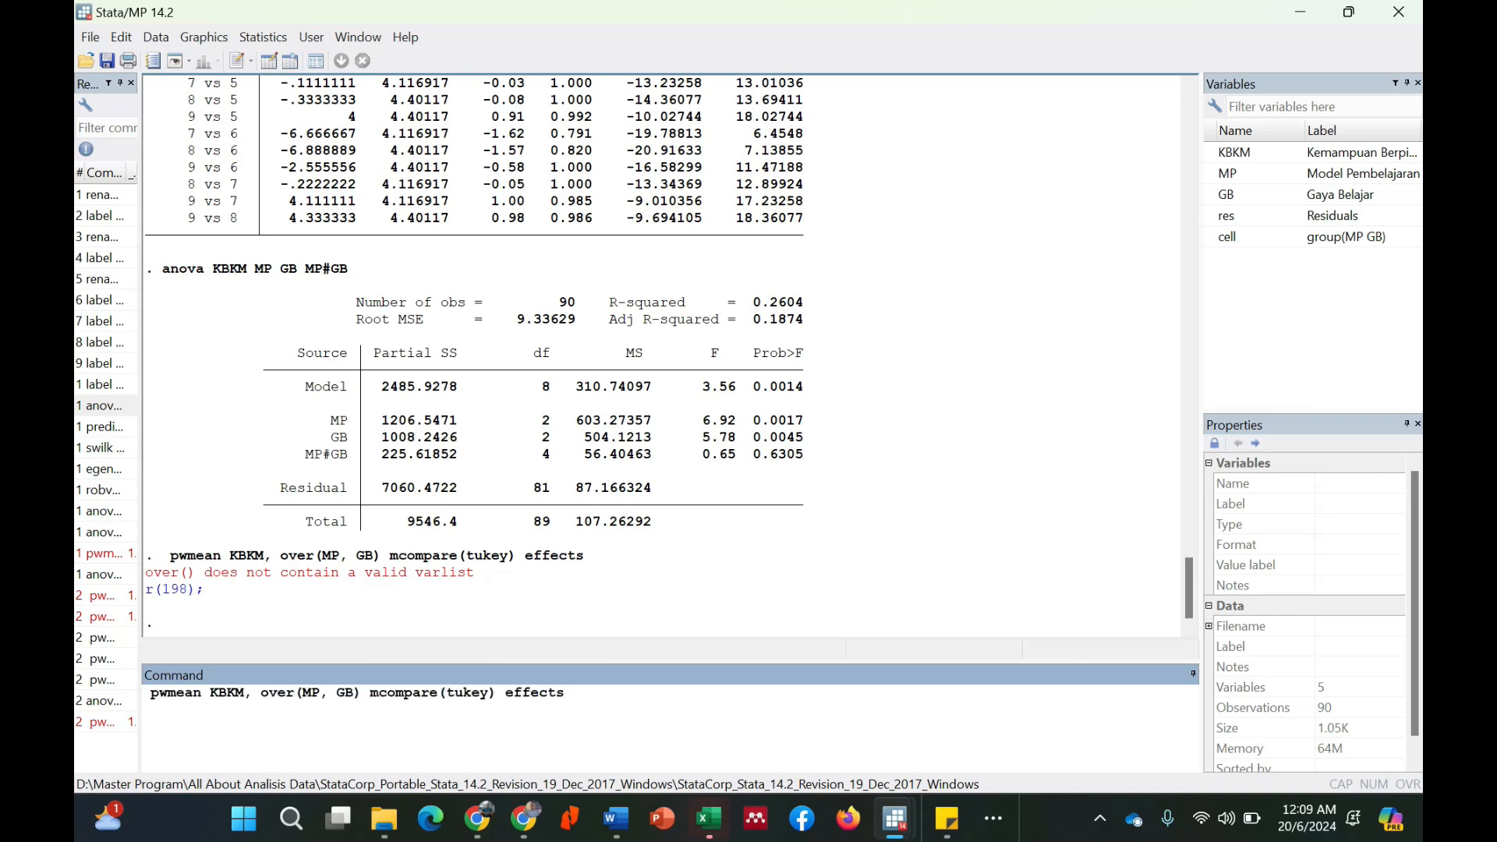
key("shift+Left")
key("Right")
key("Right")
key("shift+Left")
key("shift+Left")
type("#")
key("Return")
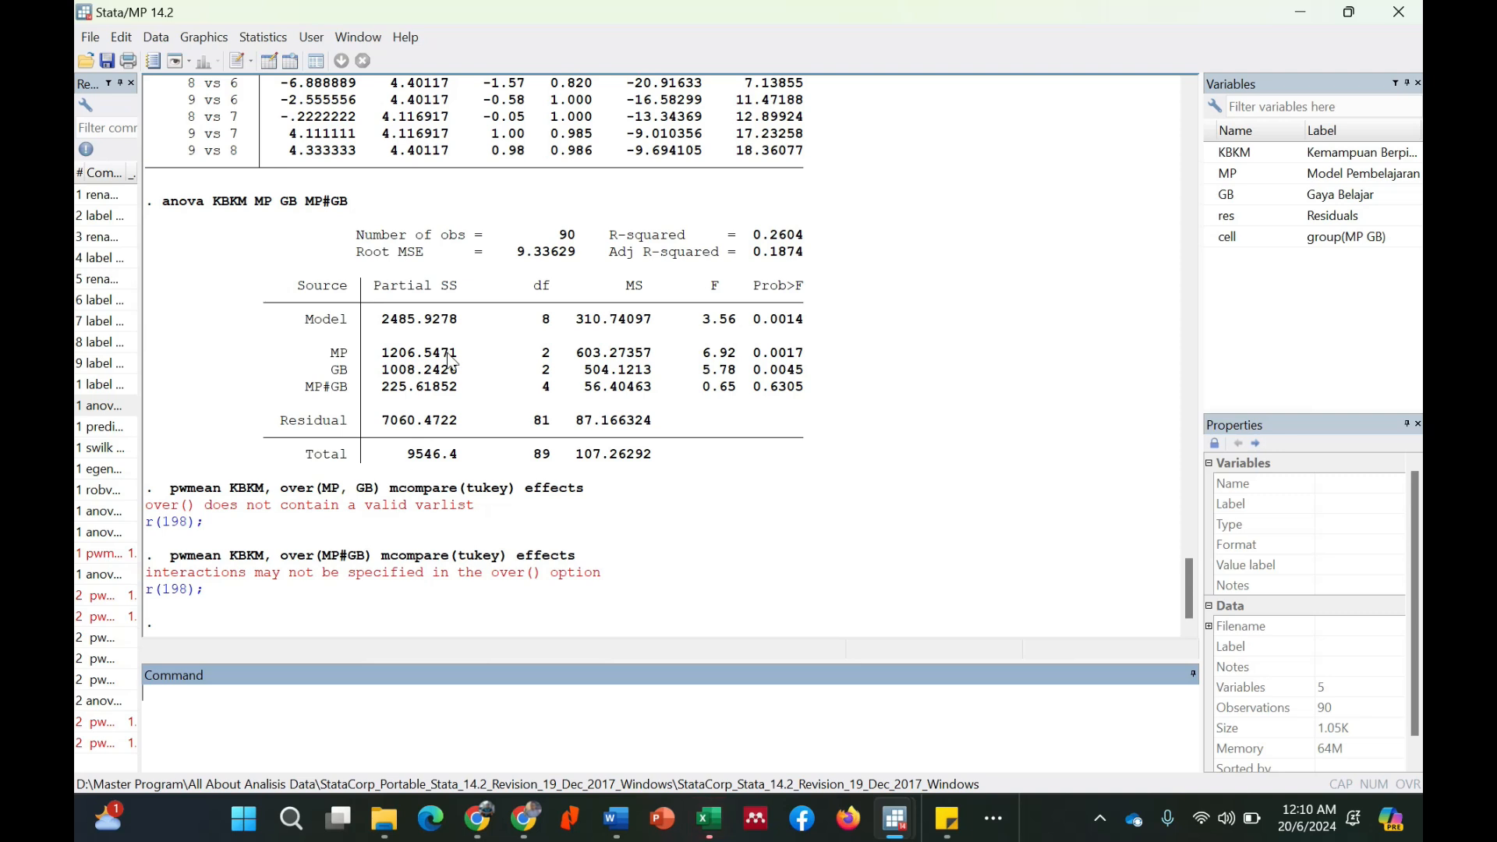
Step: Go back through the output to the Tukey comparison tables for MP and GB
scroll(451, 360, "up", 1)
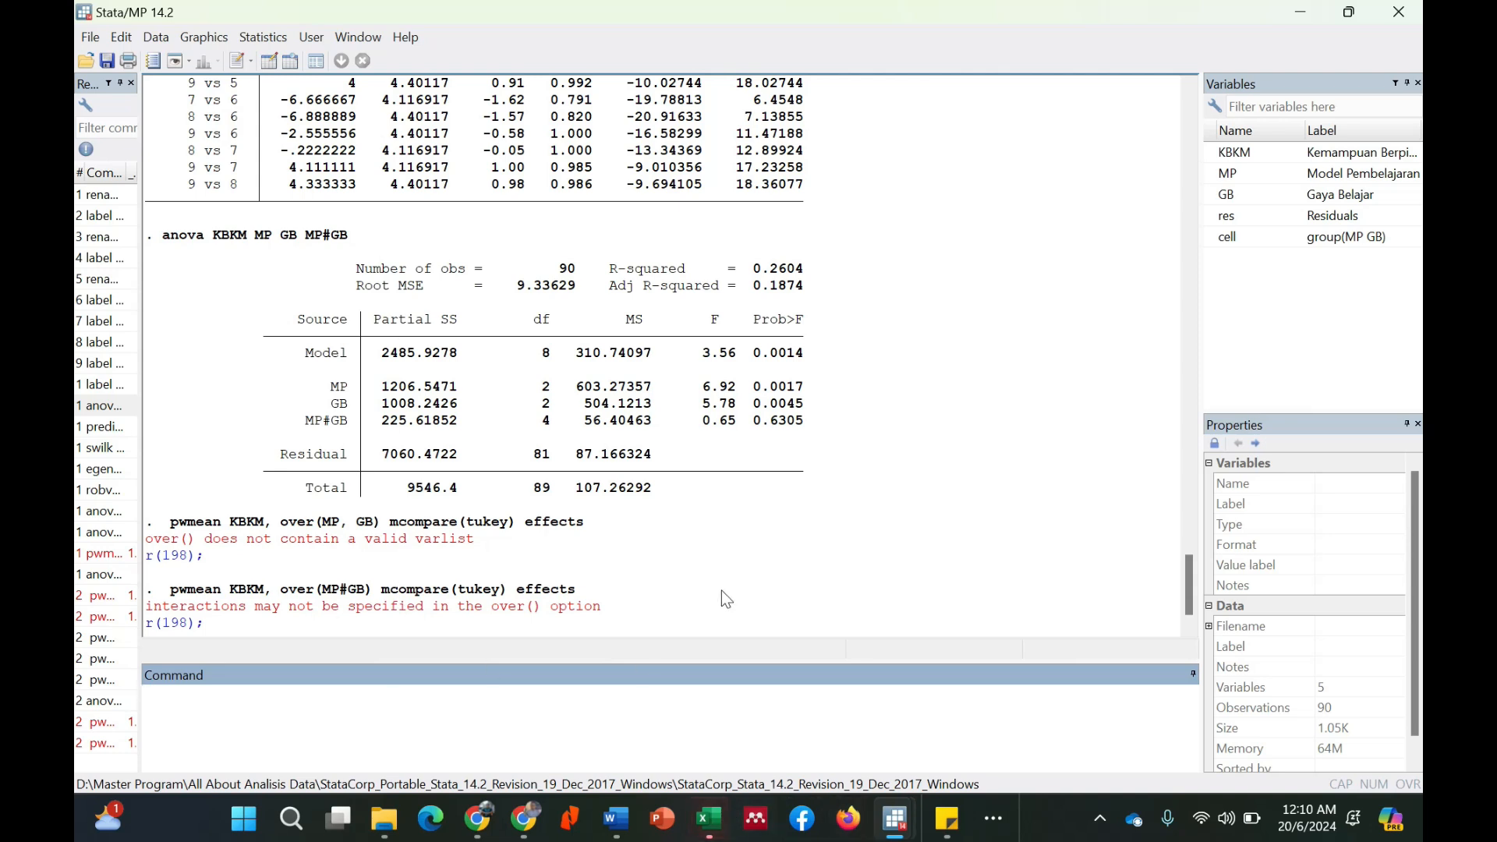
left_click_drag(1191, 611, 1162, 454)
scroll(1161, 454, "down", 4)
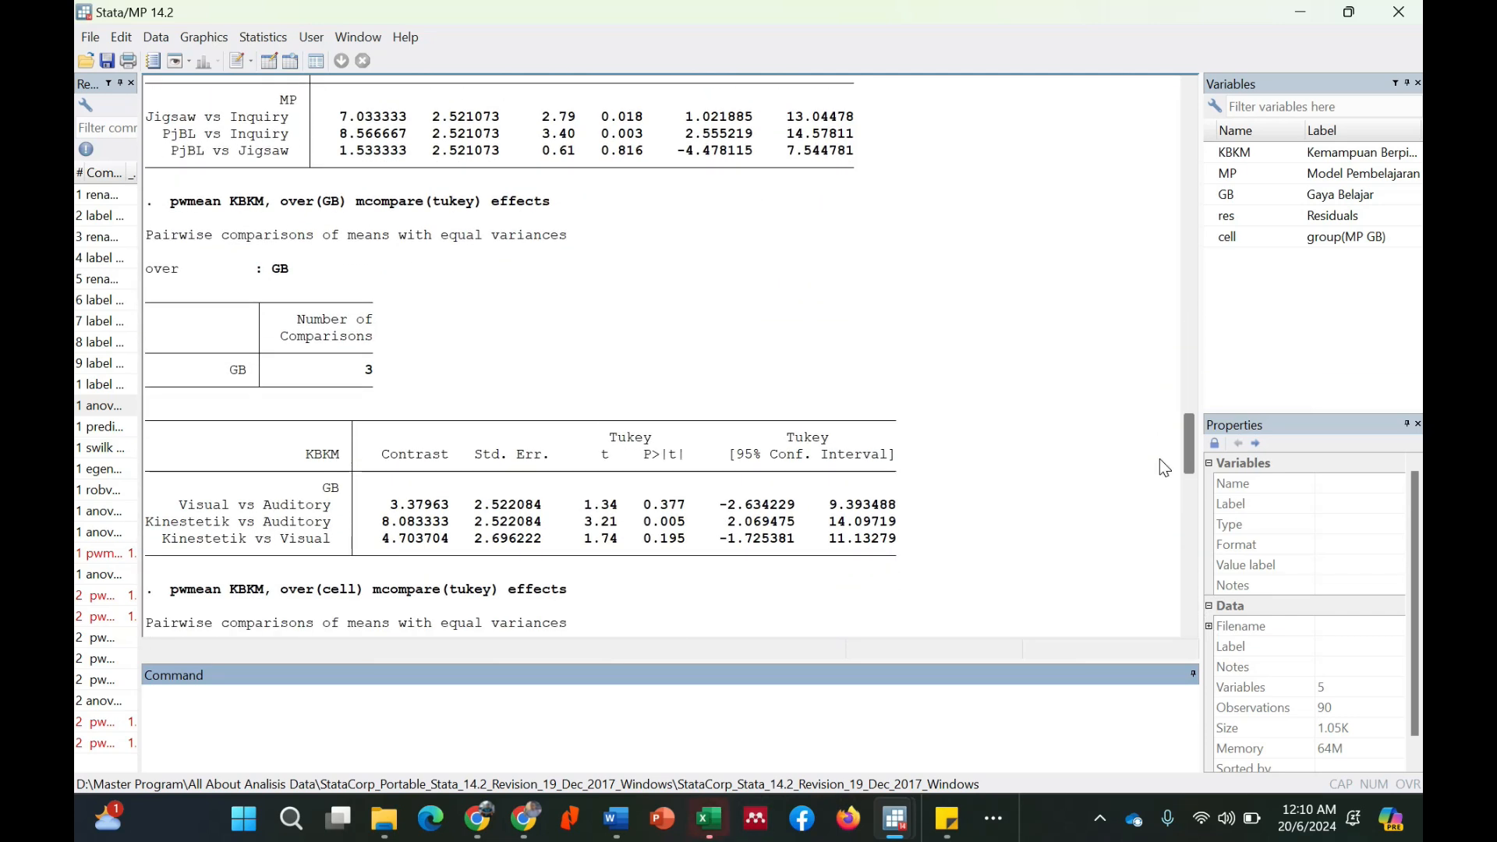
scroll(1158, 458, "up", 1)
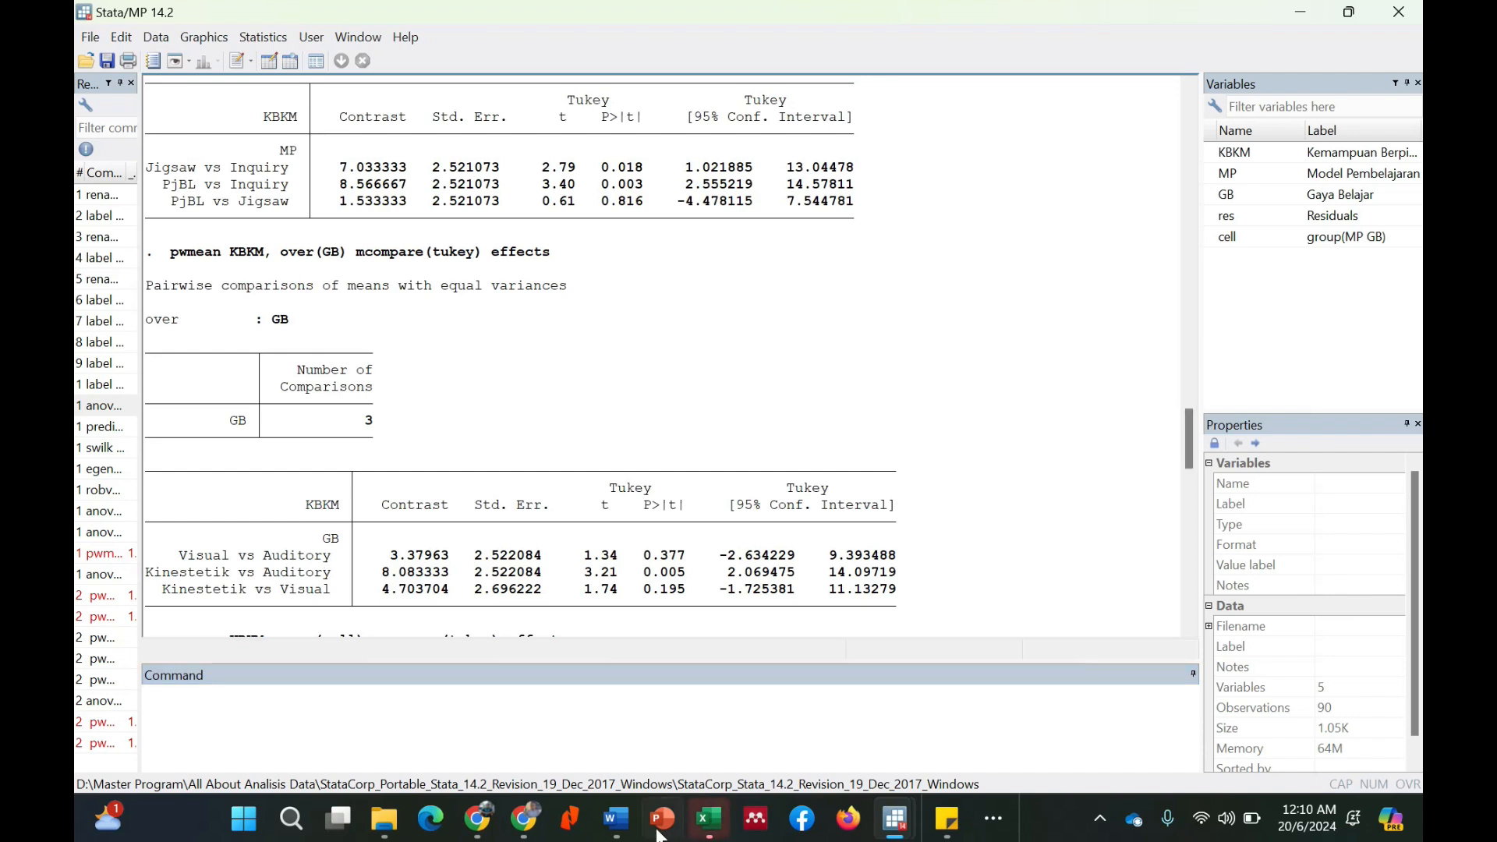
Step: Find the Gaya Belajar LSD table in the Word document and highlight the matching Kinestetik vs Auditory p-value in Stata's GB comparison
left_click(615, 817)
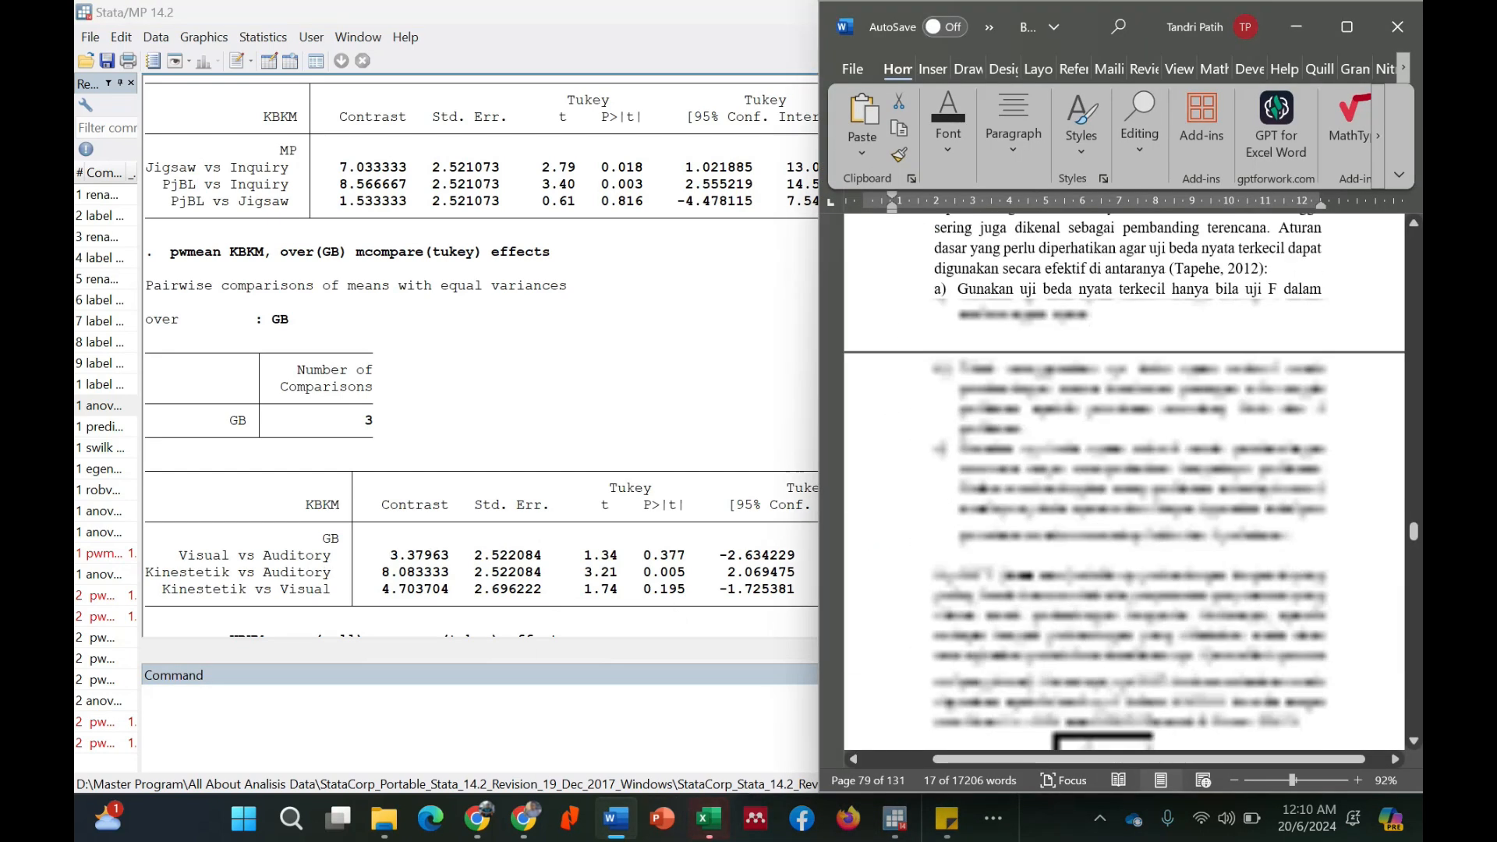
left_click_drag(1413, 532, 1416, 713)
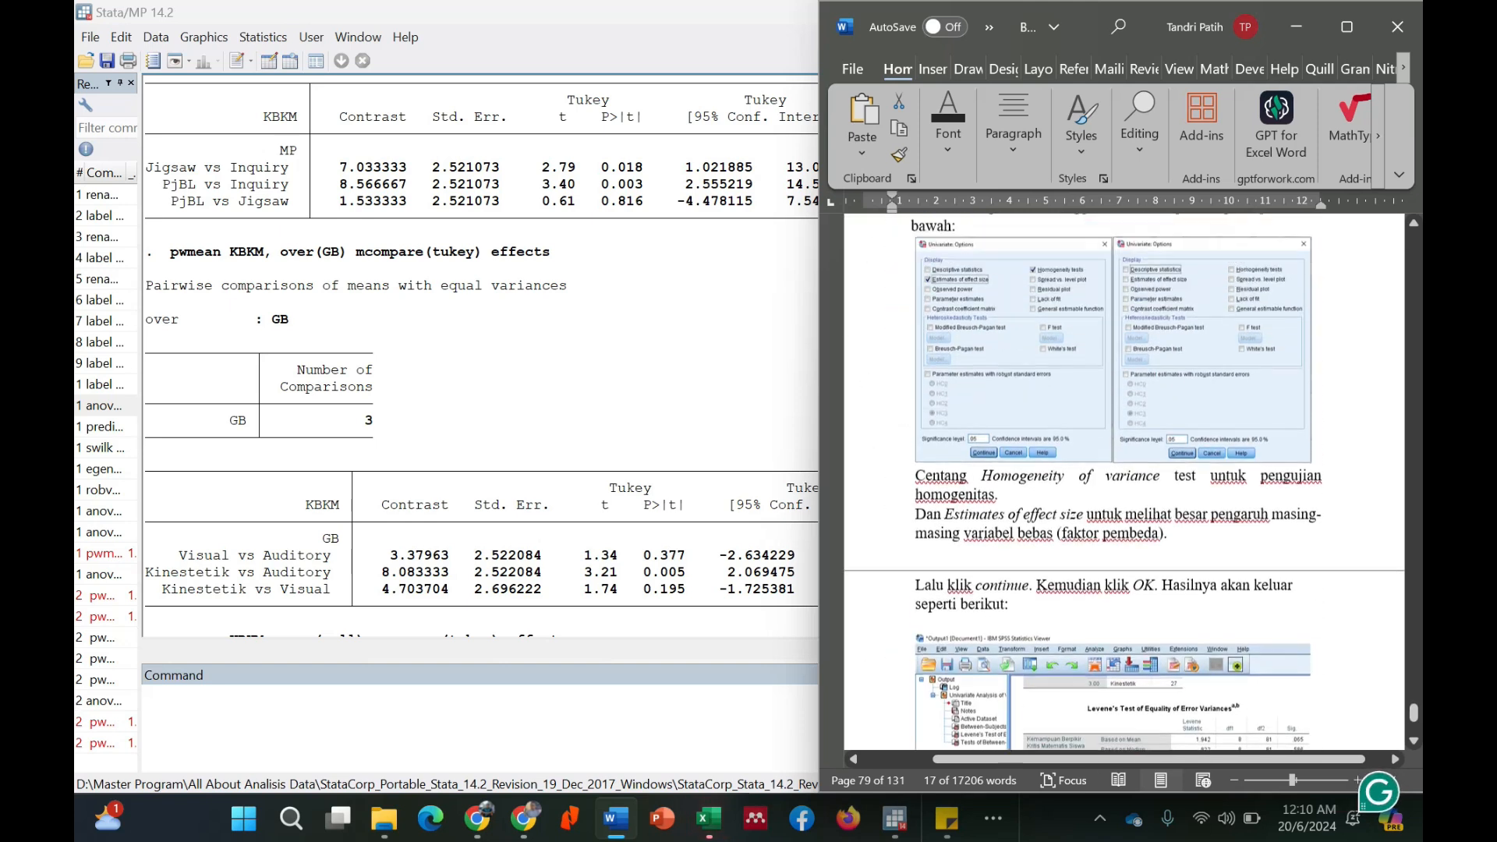
scroll(1125, 482, "down", 5)
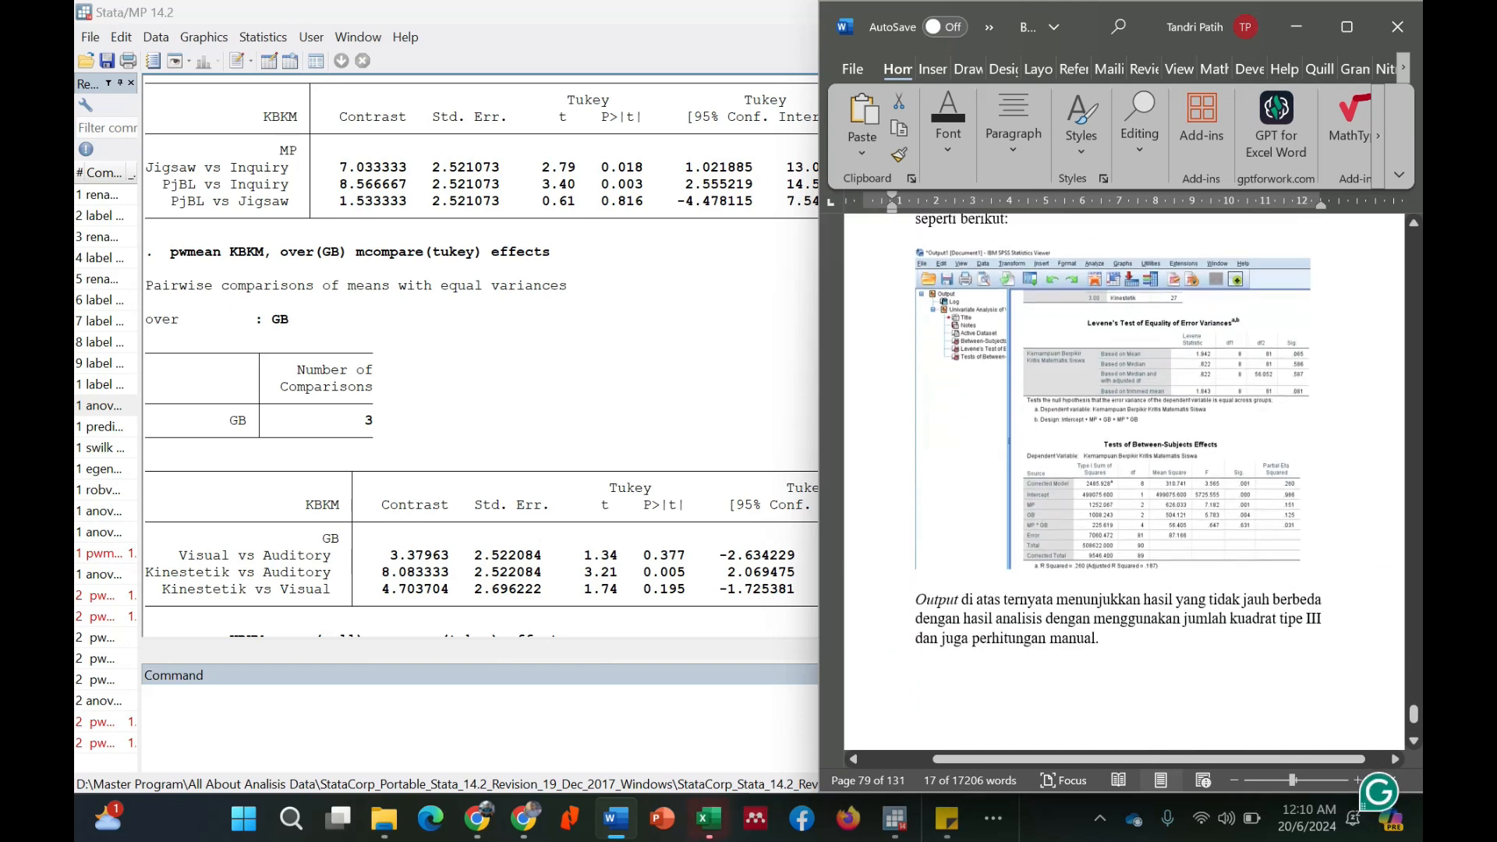
scroll(1125, 482, "down", 15)
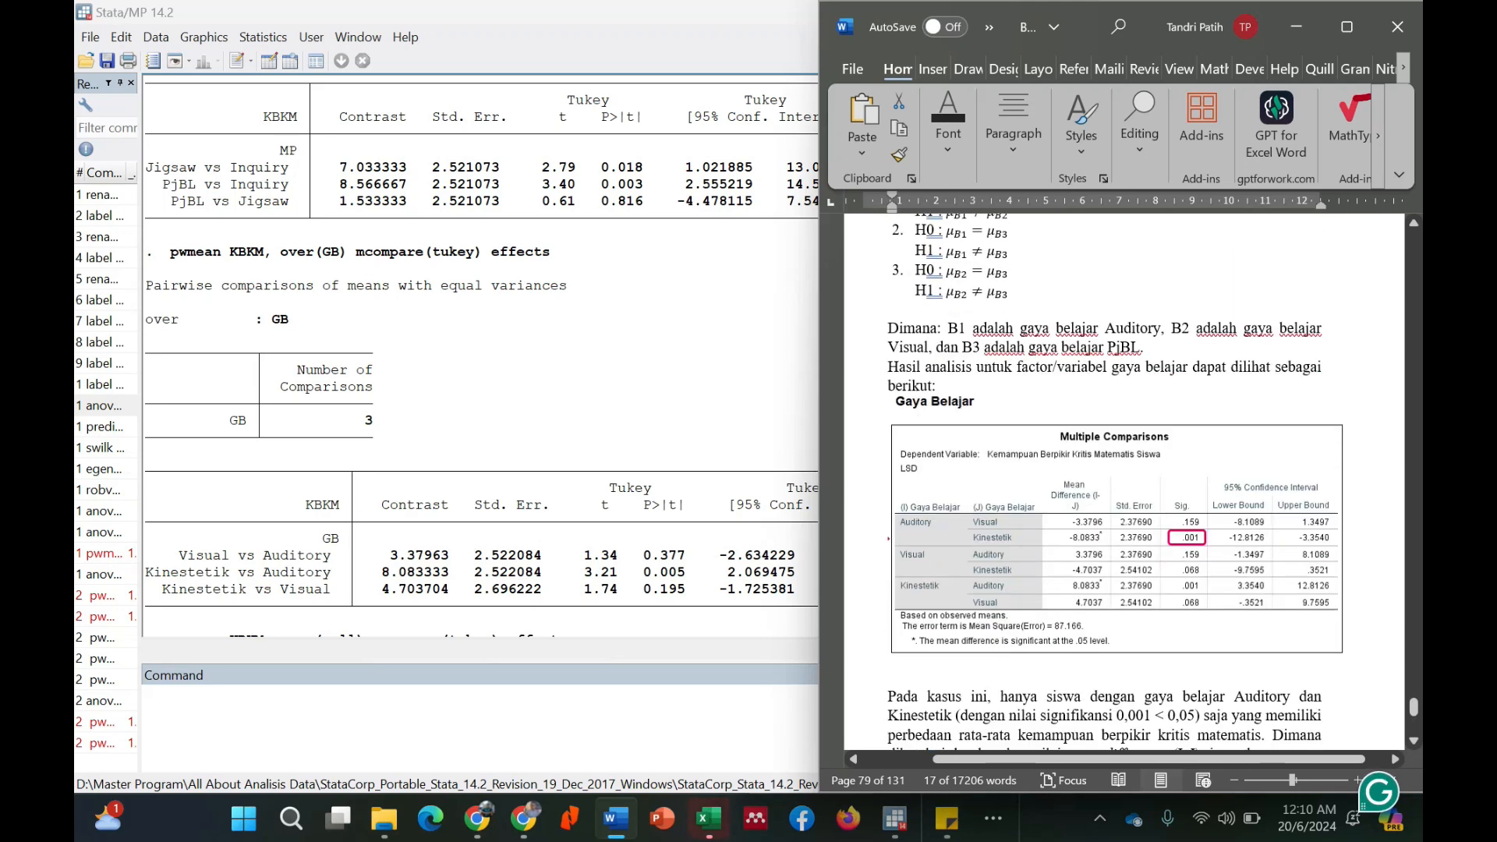
scroll(1293, 487, "up", 6)
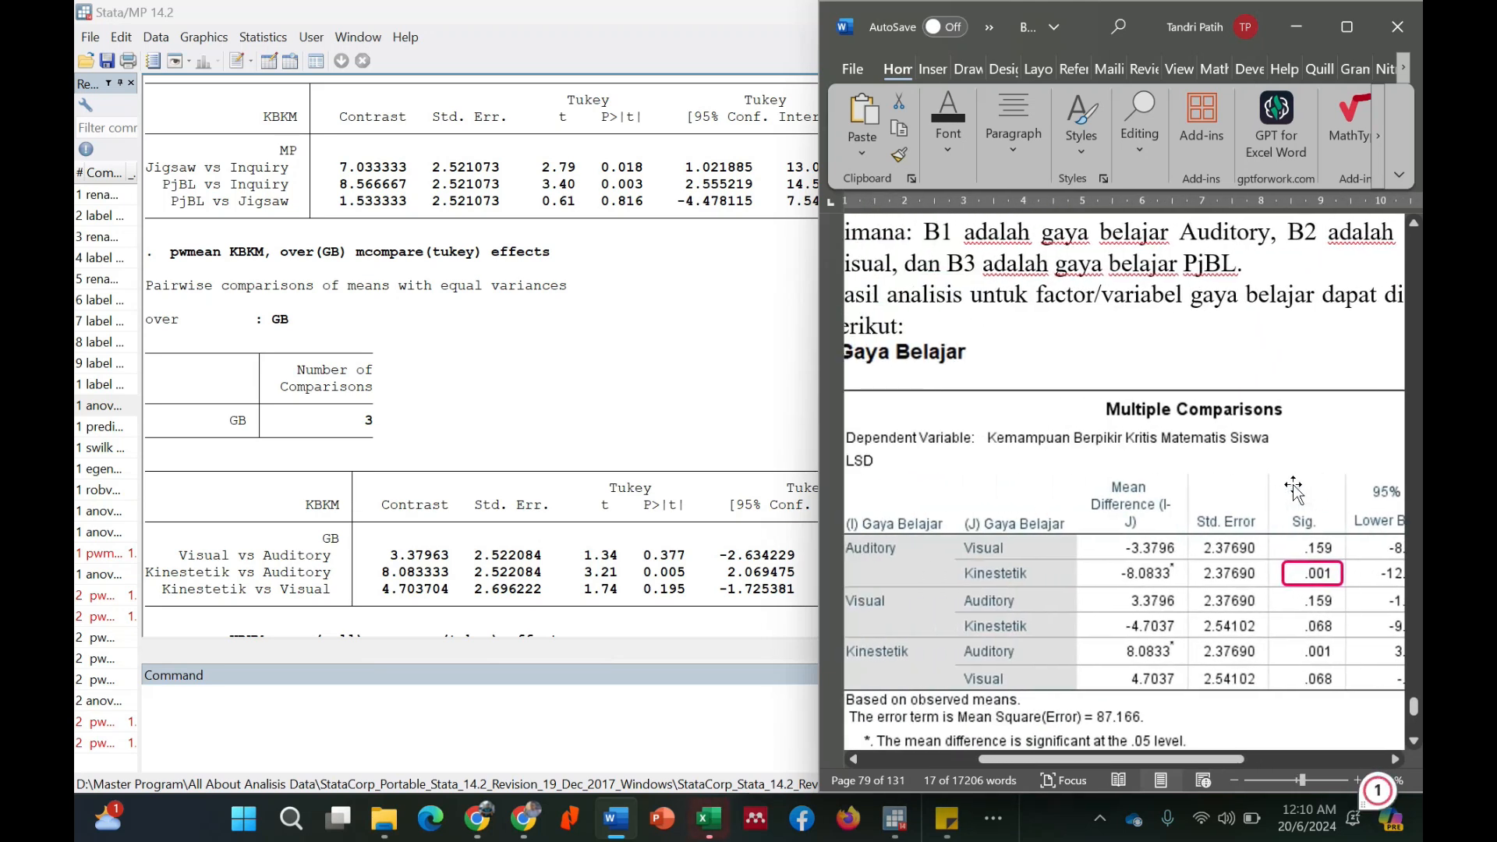
scroll(1293, 487, "left", 1)
scroll(1293, 488, "right", 1)
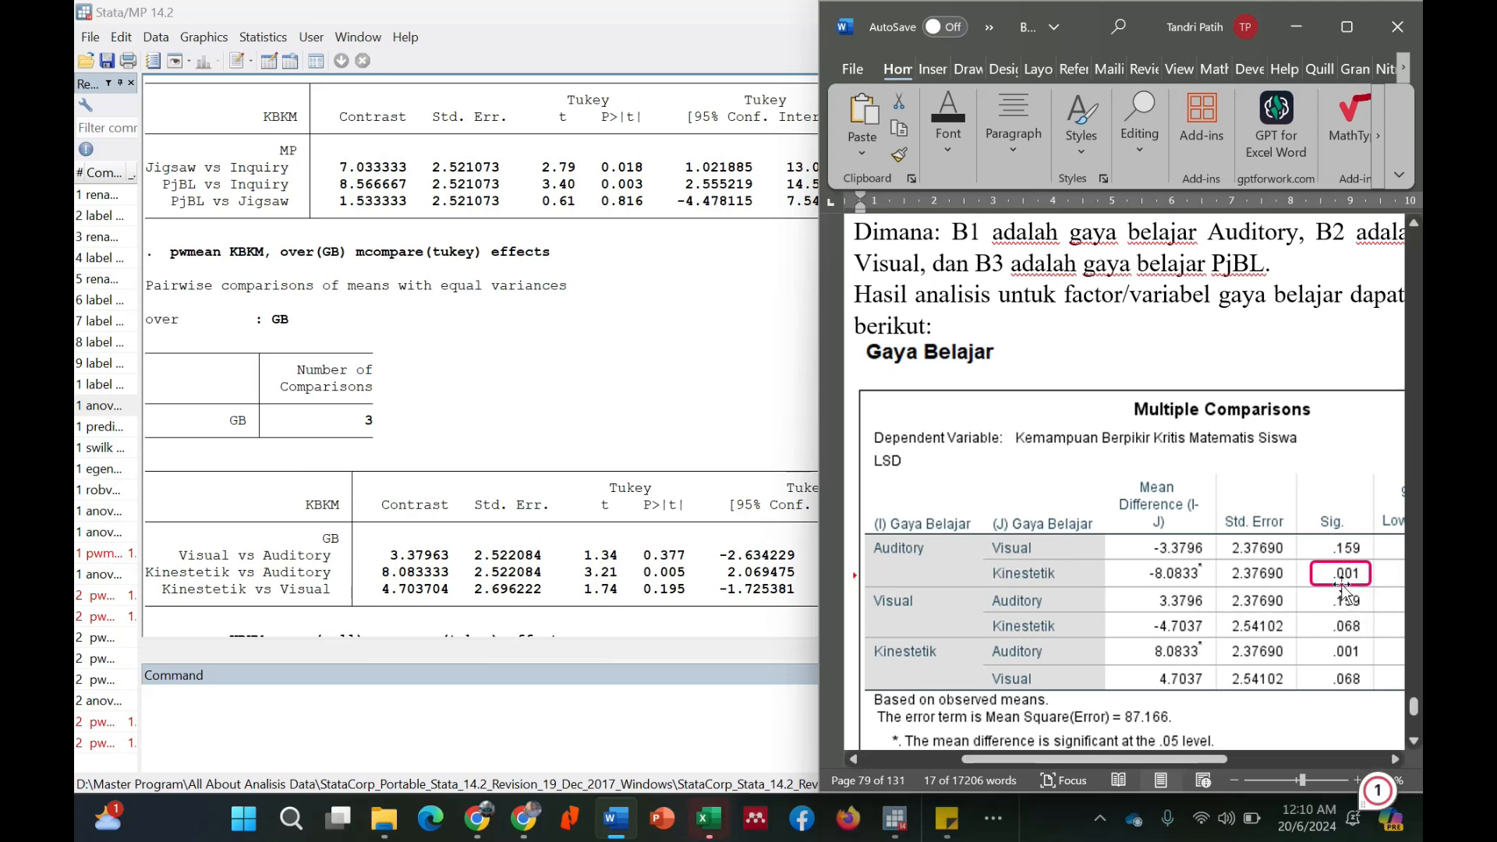
scroll(1342, 589, "down", 1)
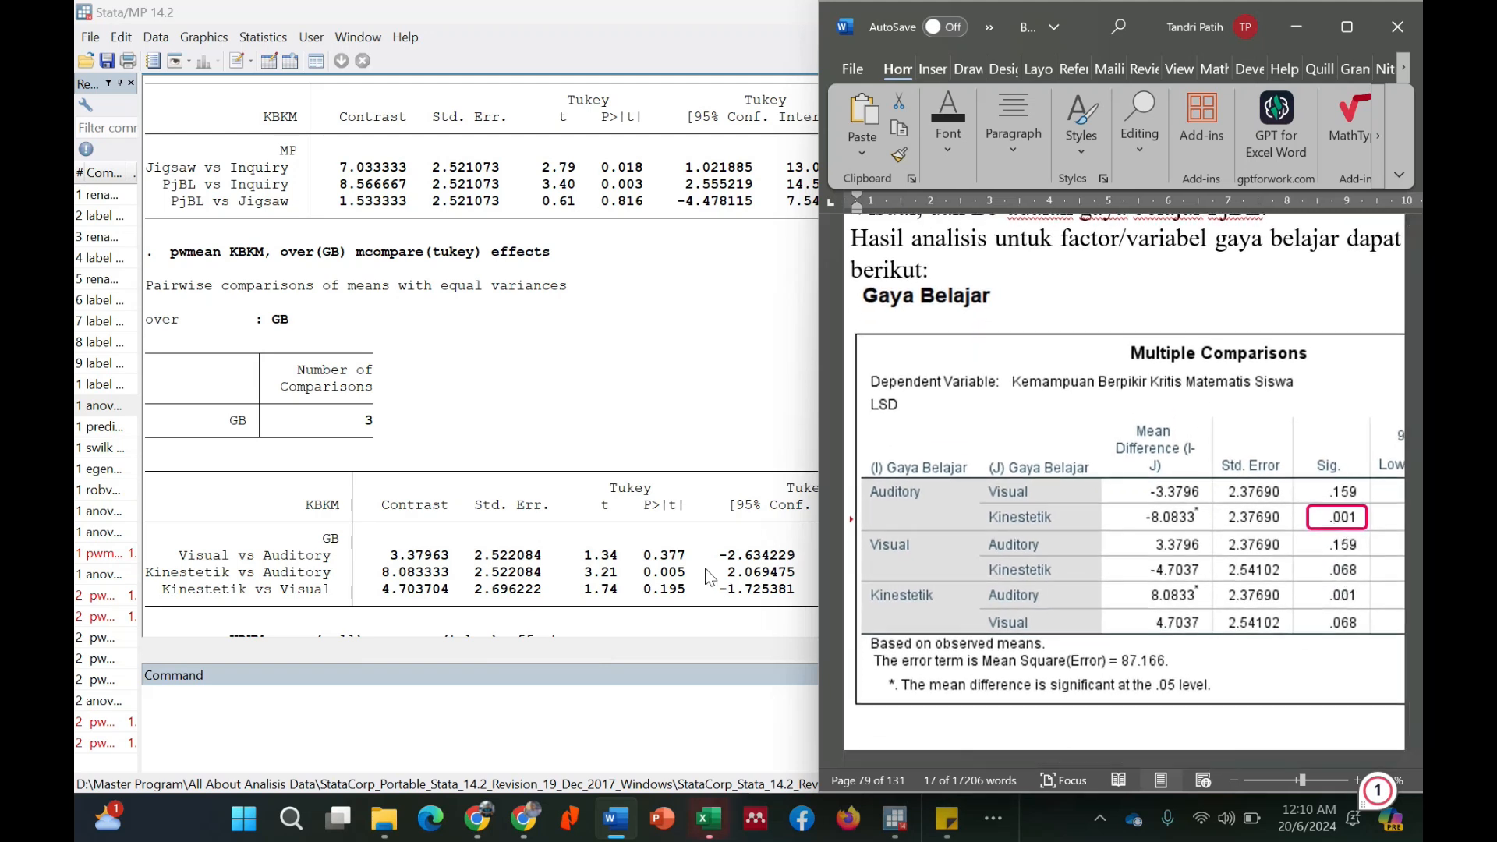
left_click(644, 577)
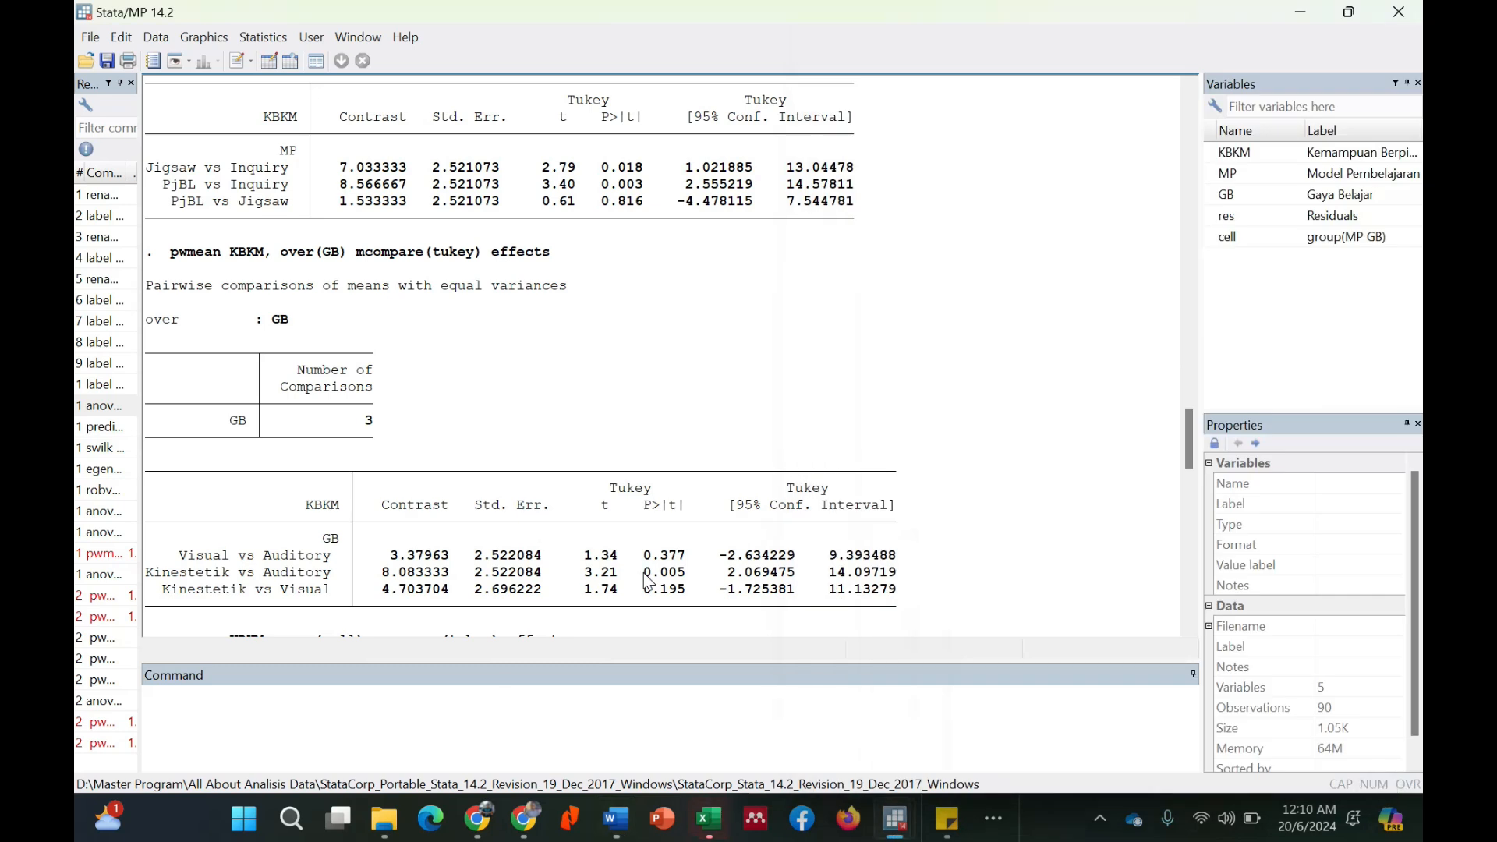
left_click_drag(636, 571, 692, 573)
Step: Return to the Word document and find the Model Pembelajaran LSD table to compare with the MP Tukey results
left_click(615, 818)
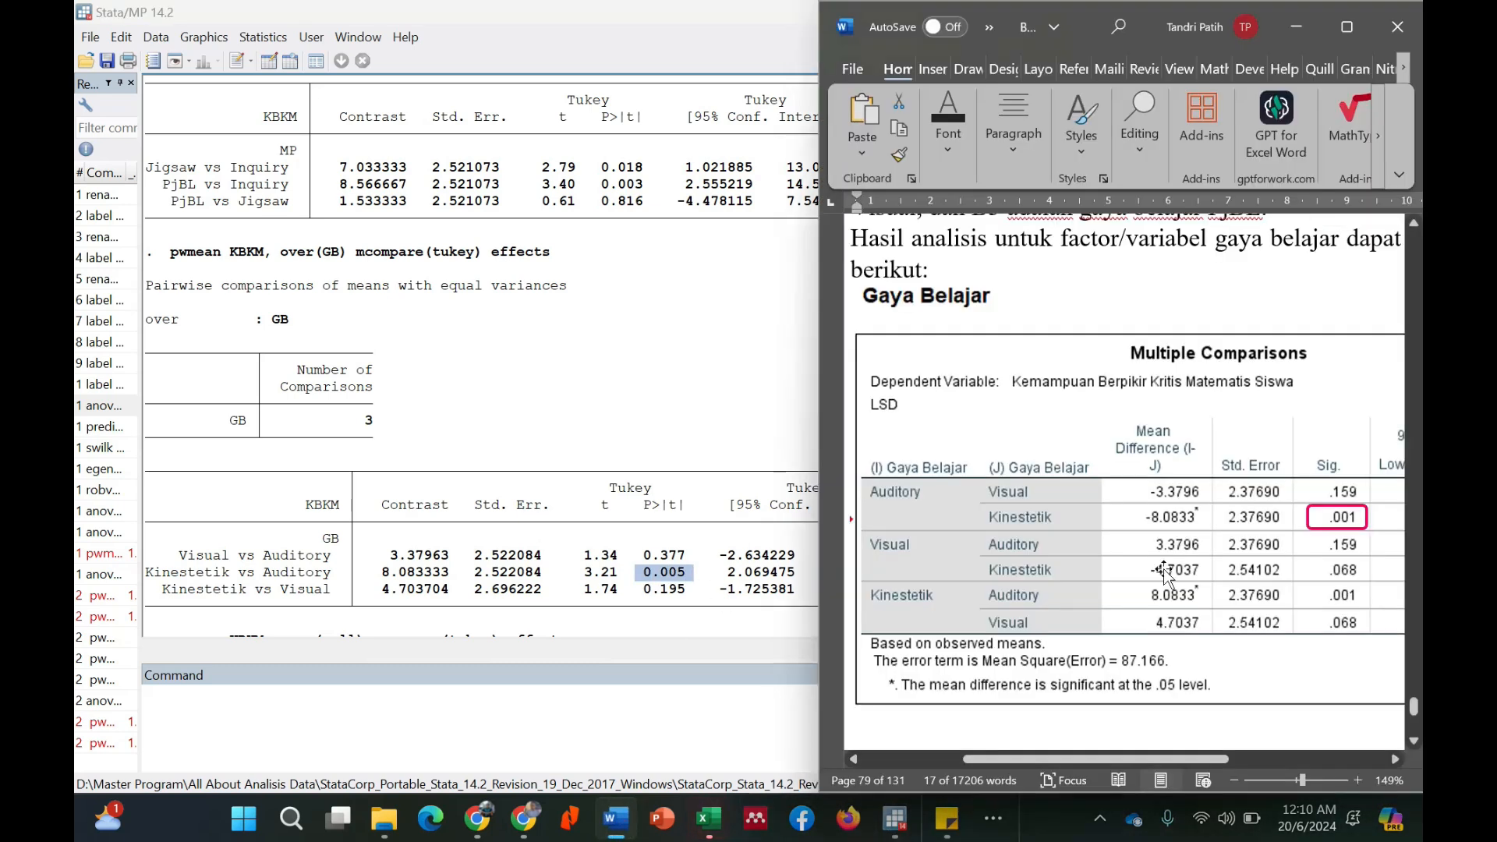
scroll(1215, 550, "up", 5)
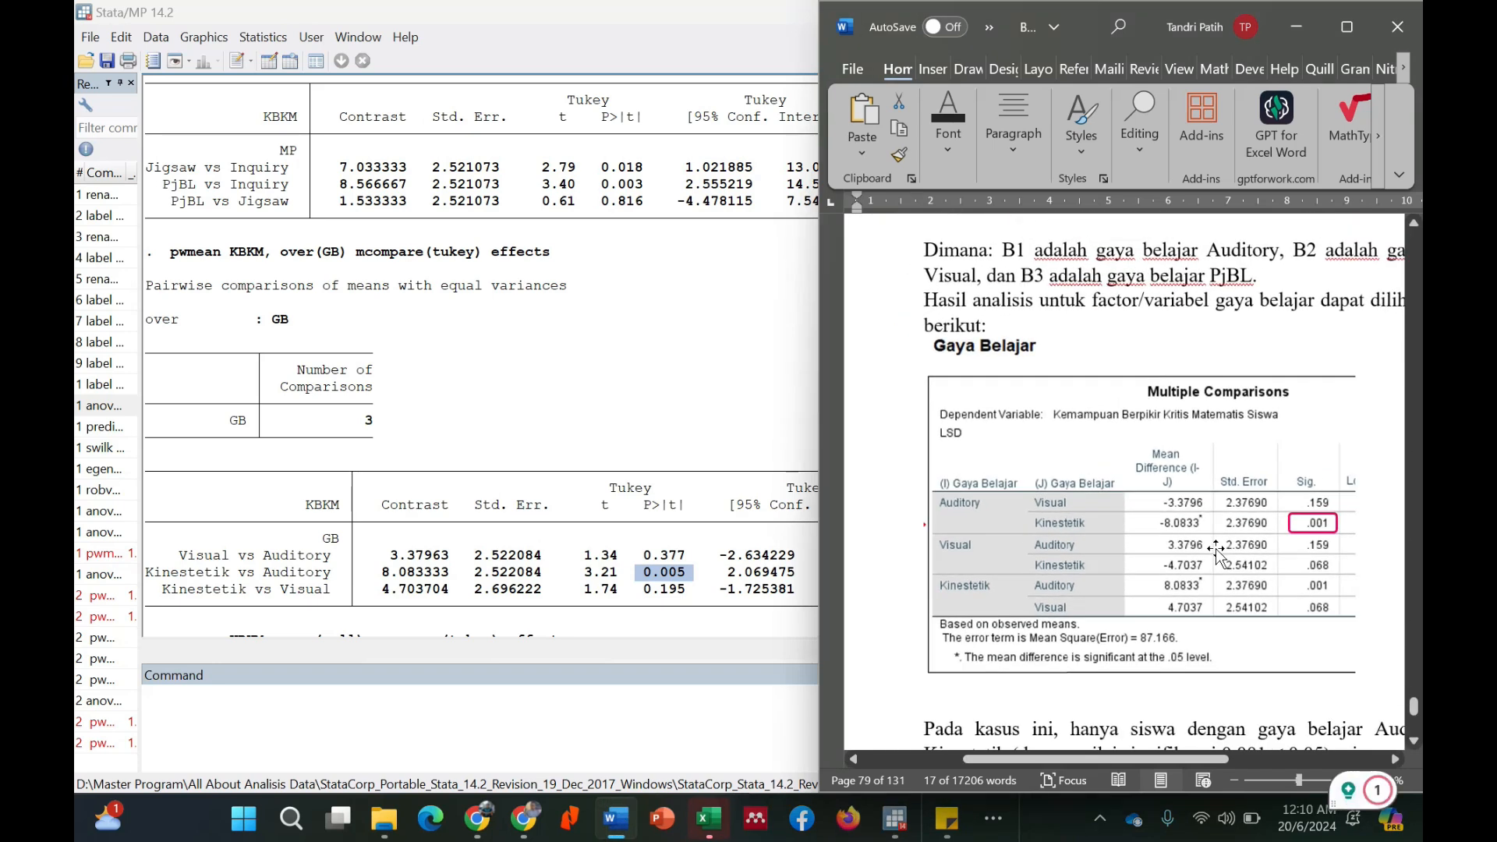
scroll(1215, 549, "up", 15)
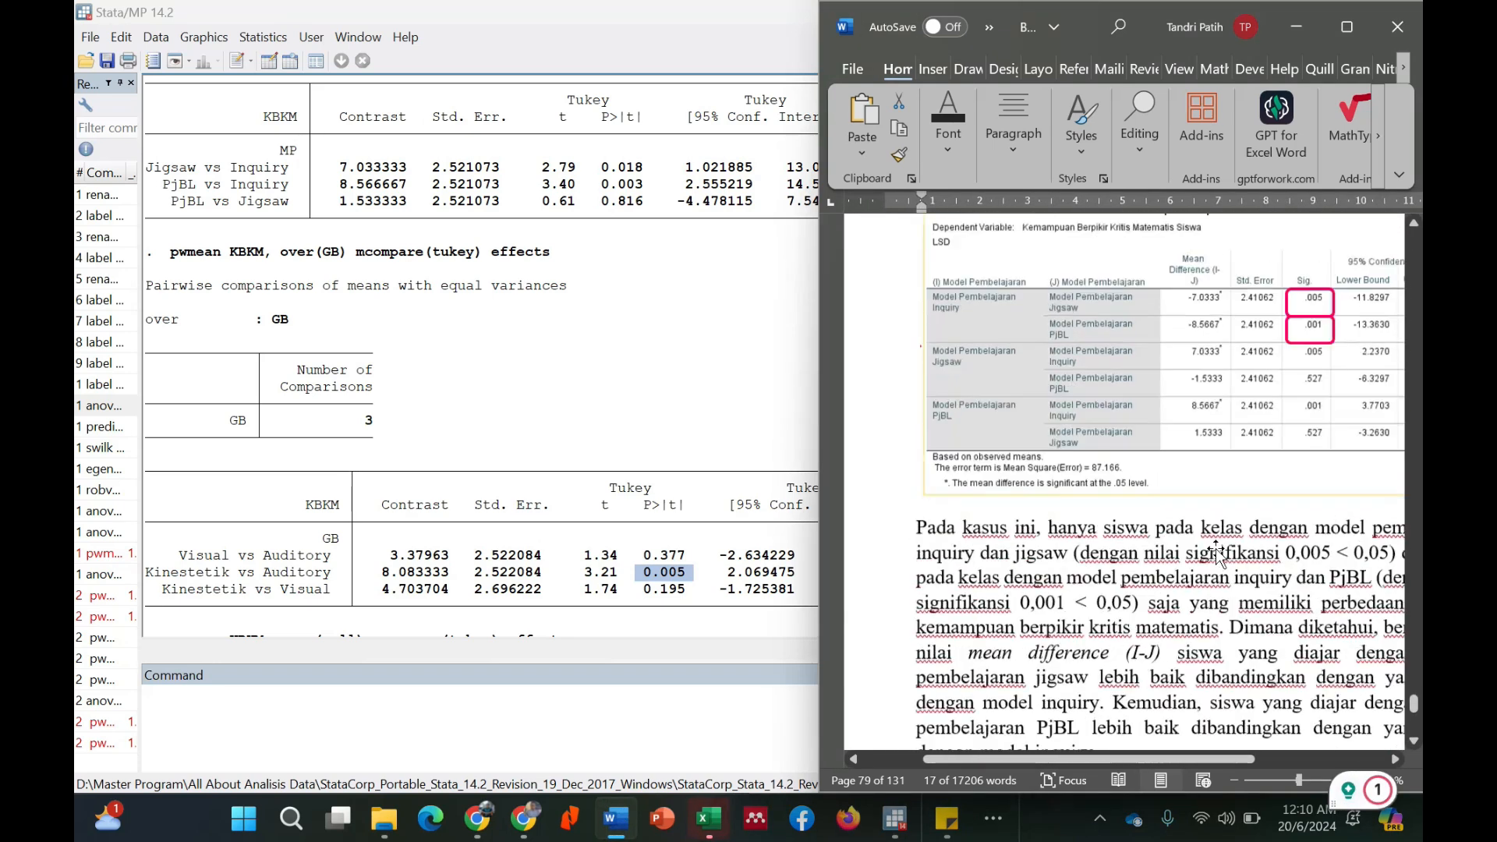
scroll(1215, 549, "right", 1)
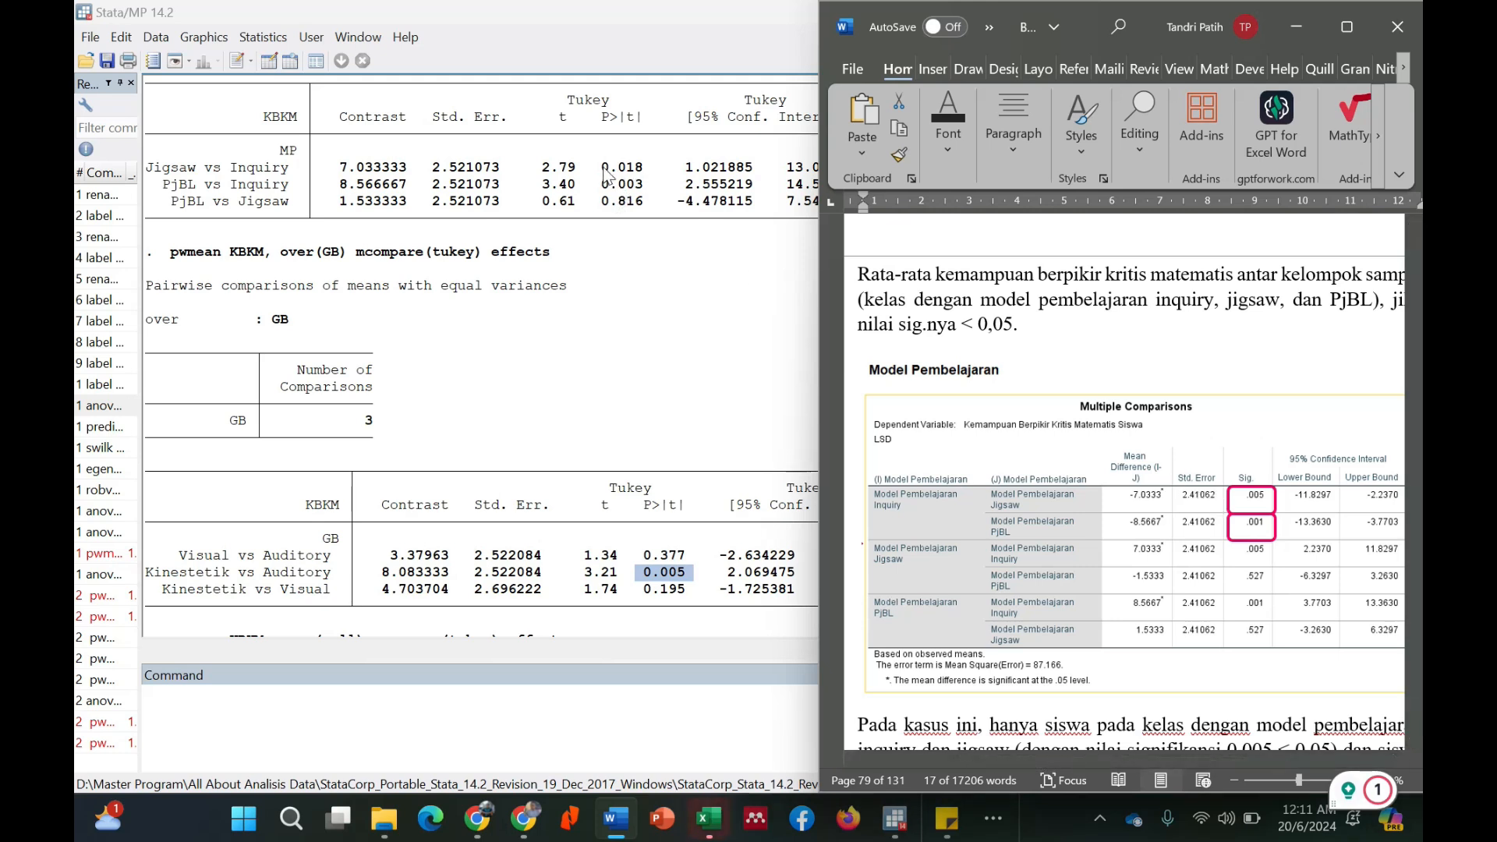
Step: Switch back to Stata and review the Tukey comparison tables for MP and GB
left_click(605, 46)
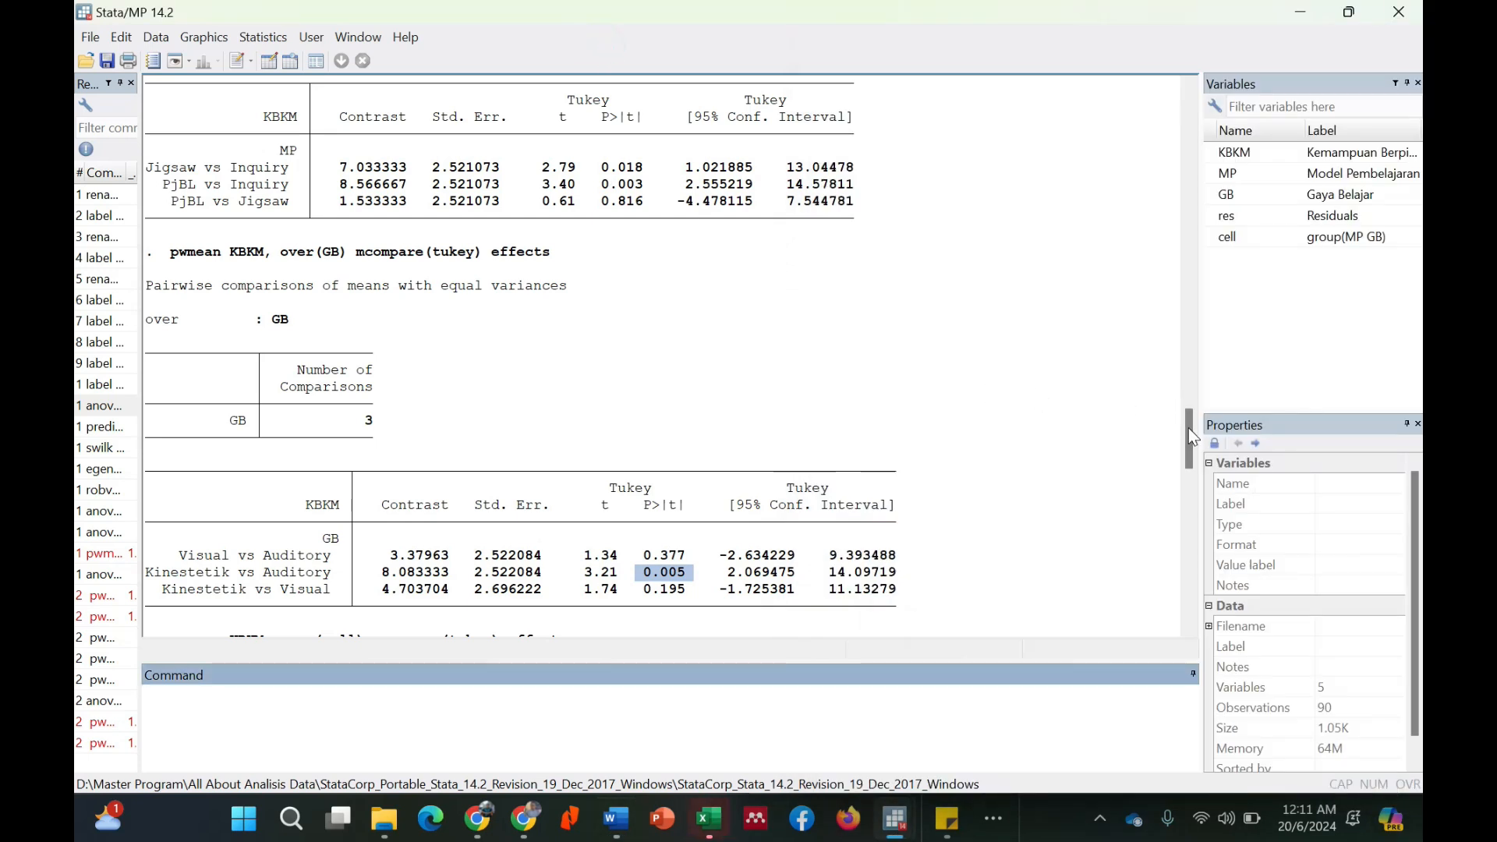
scroll(1188, 428, "down", 1)
scroll(1187, 428, "up", 2)
scroll(1190, 427, "down", 1)
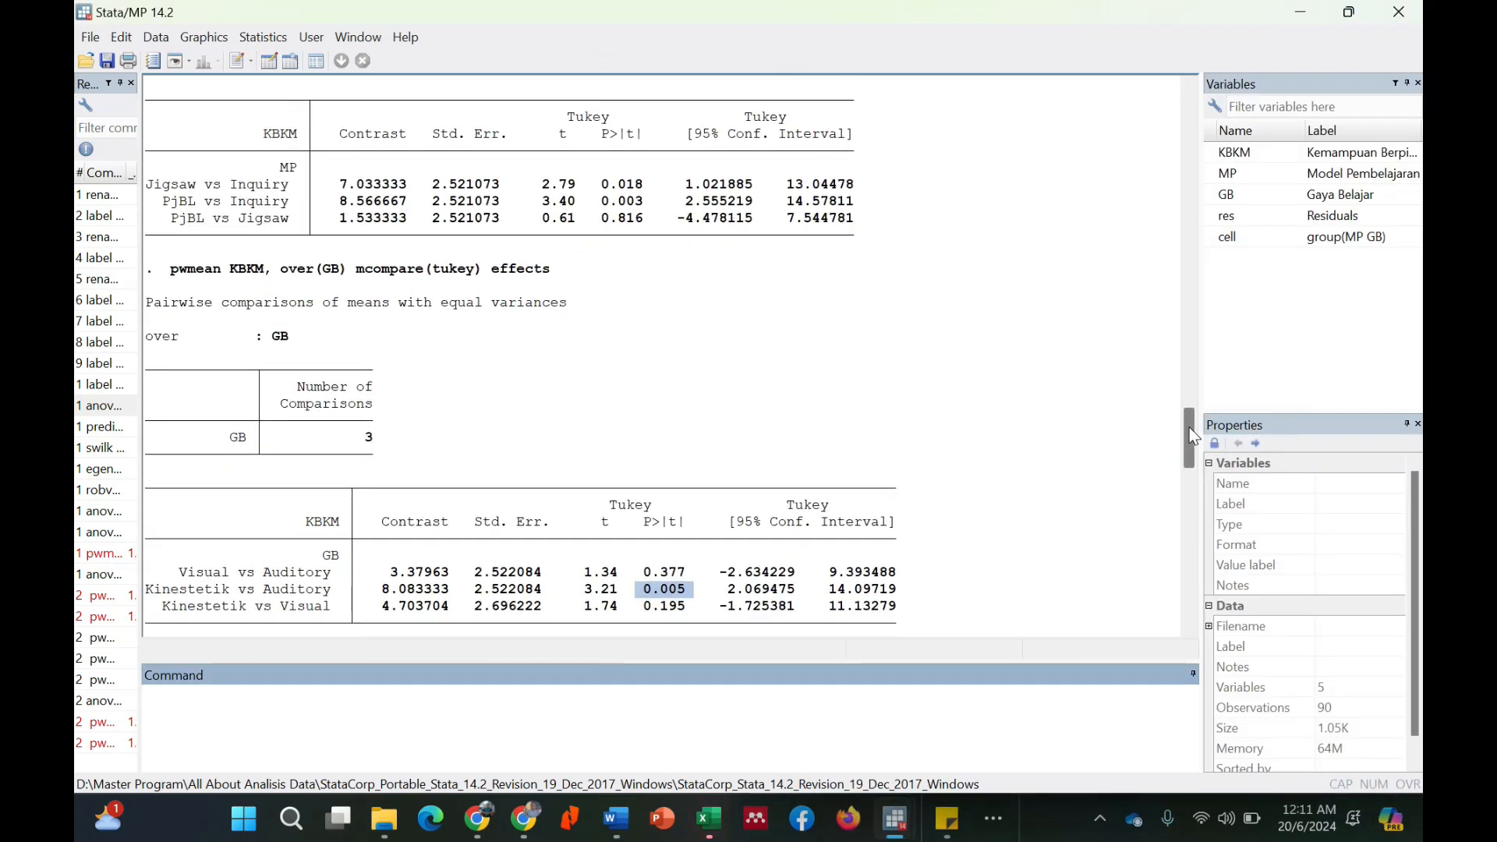
scroll(1189, 427, "down", 1)
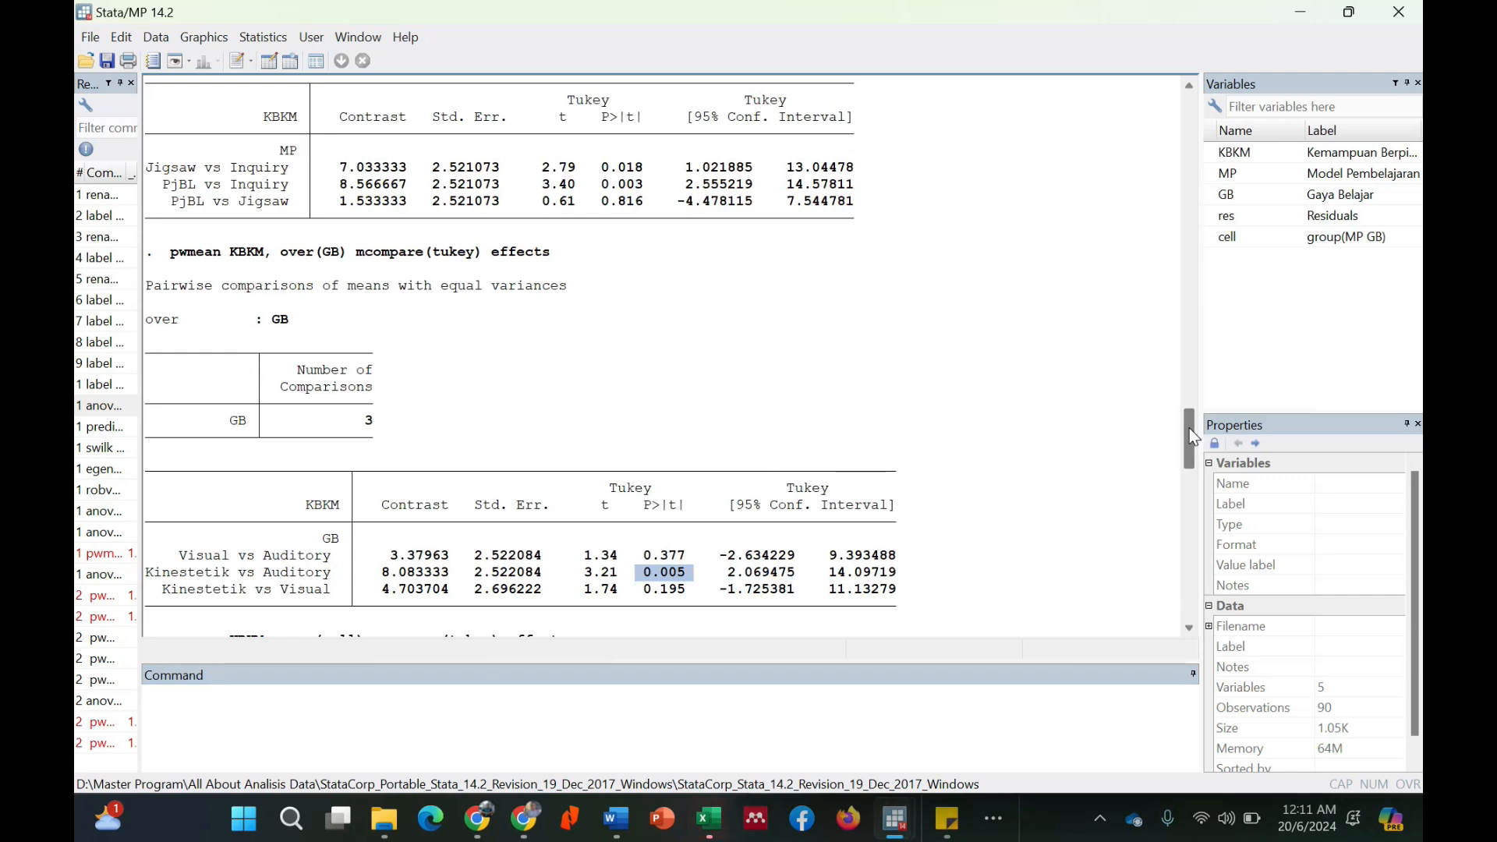